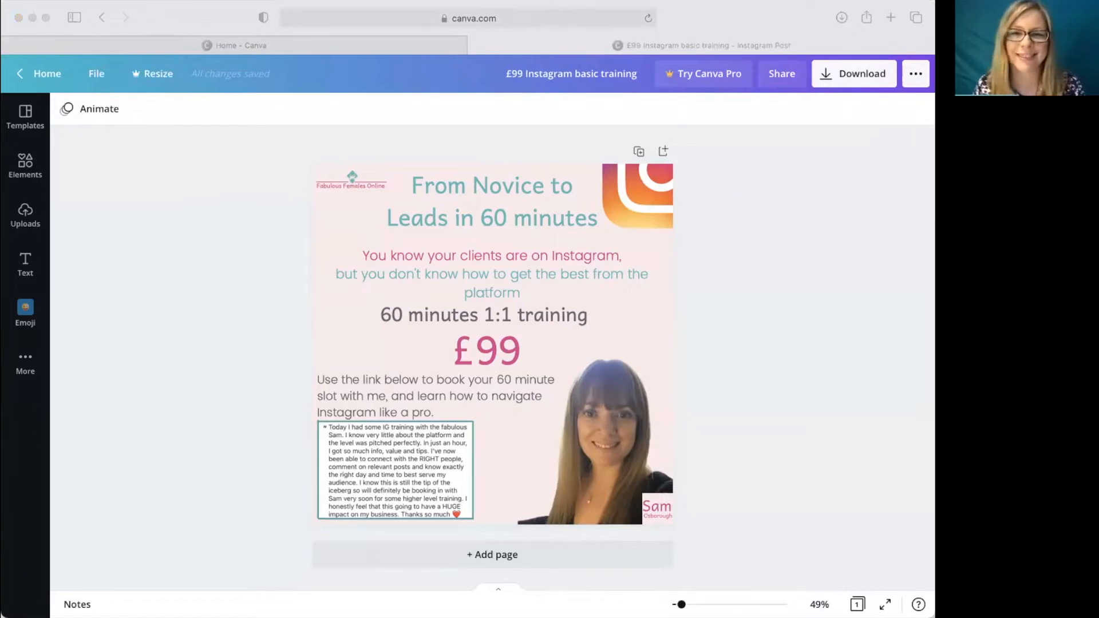
# Duplicate the £99 Instagram training post to create Page 2
pyautogui.click(723, 17)
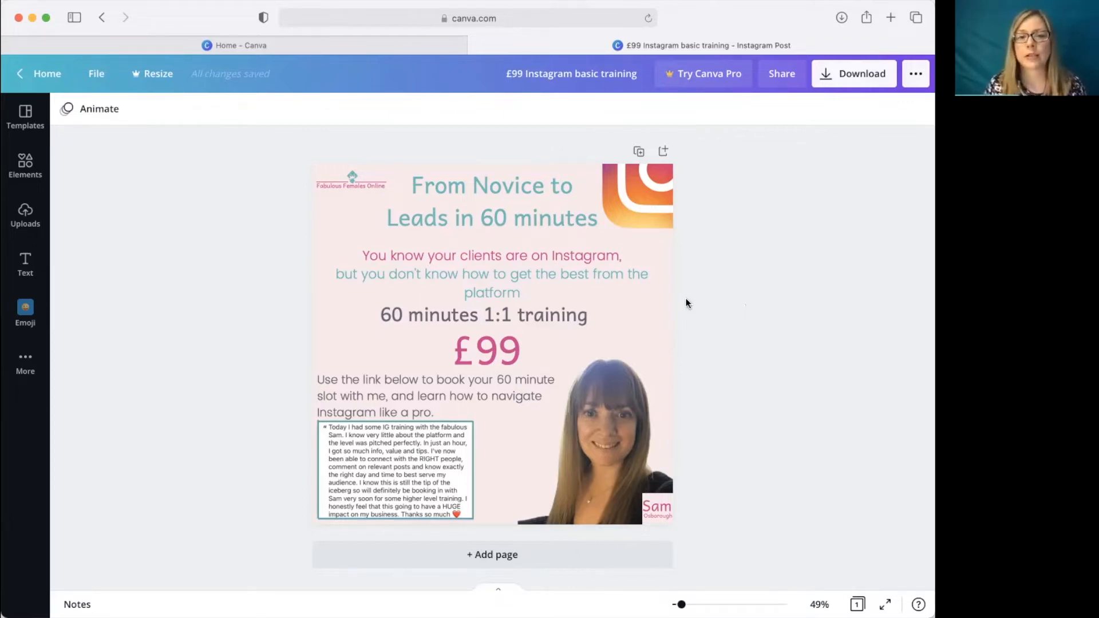
pyautogui.click(637, 152)
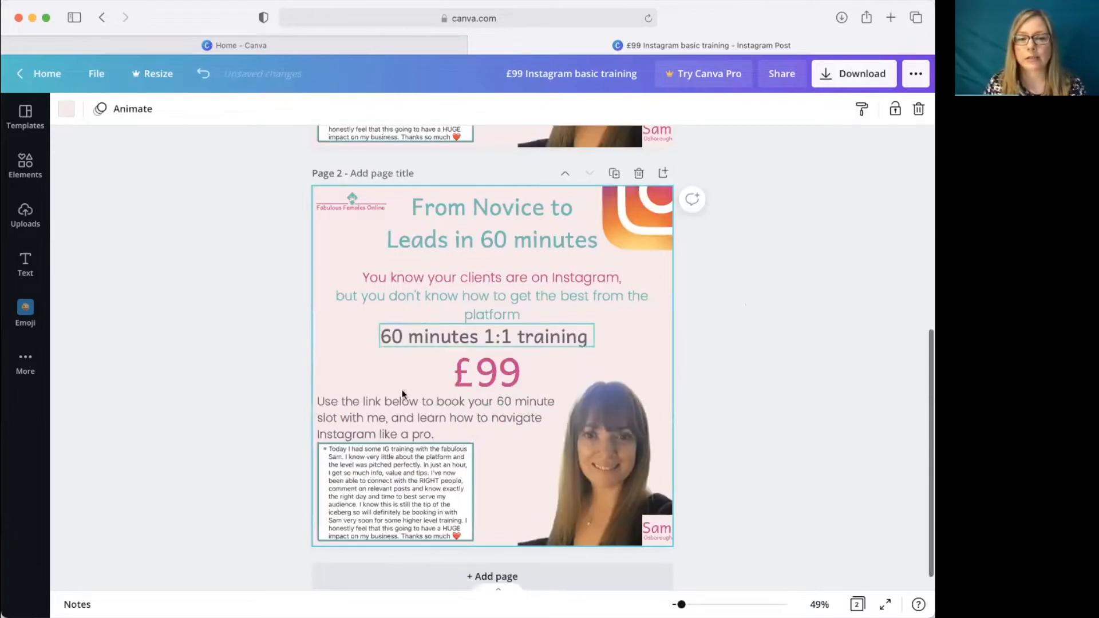
pyautogui.scroll(10, 791, 428)
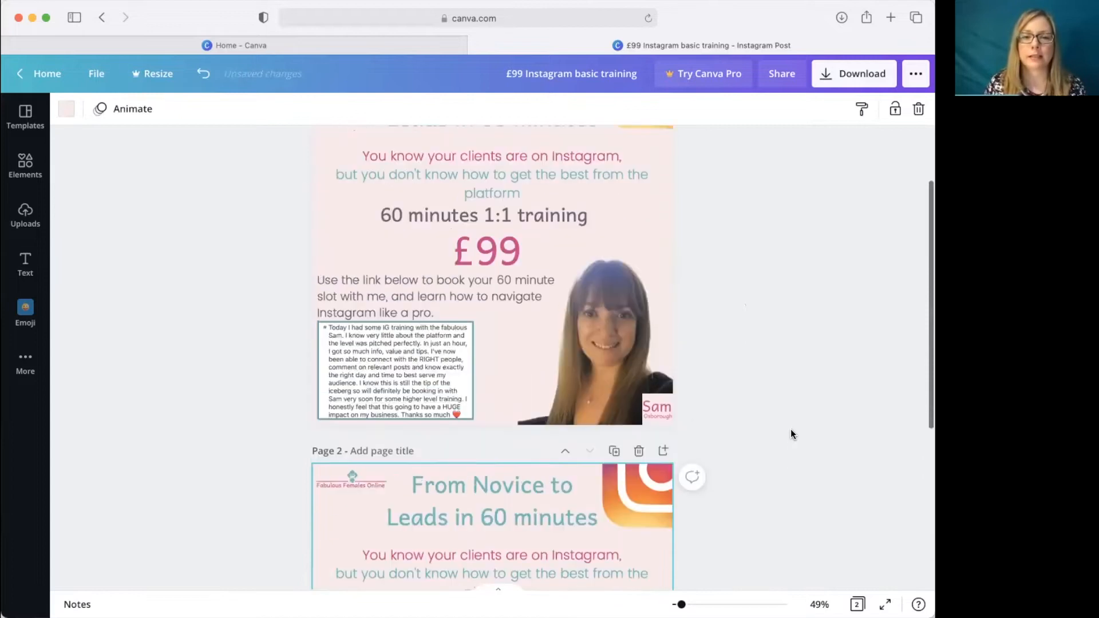
pyautogui.scroll(-2, 791, 428)
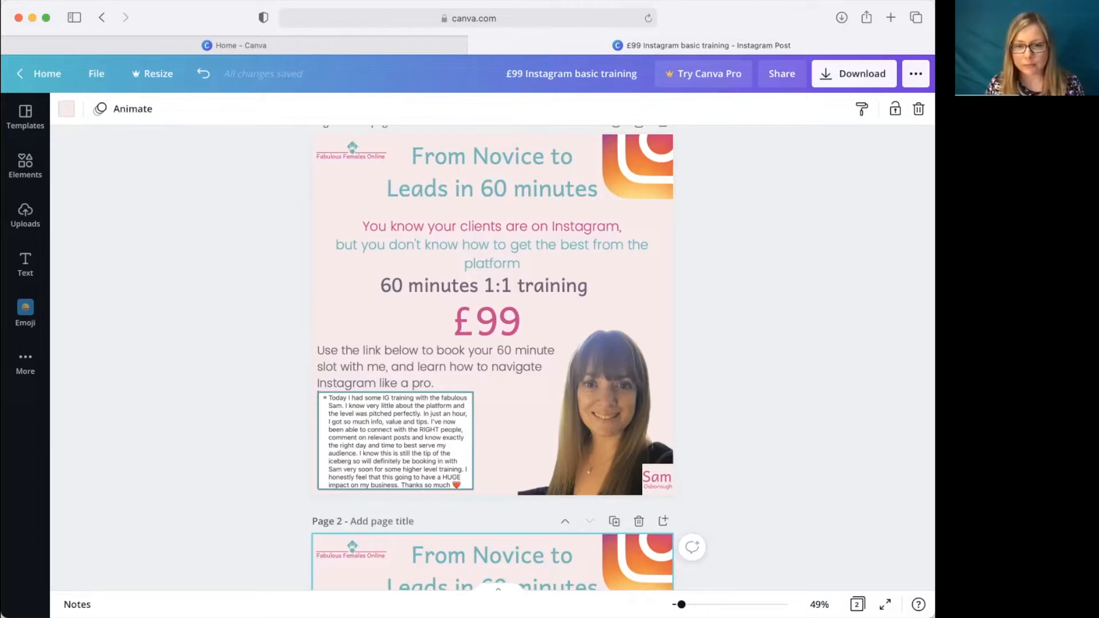
# Zoom the canvas to 75% and select the testimonial box on page 1
pyautogui.click(819, 605)
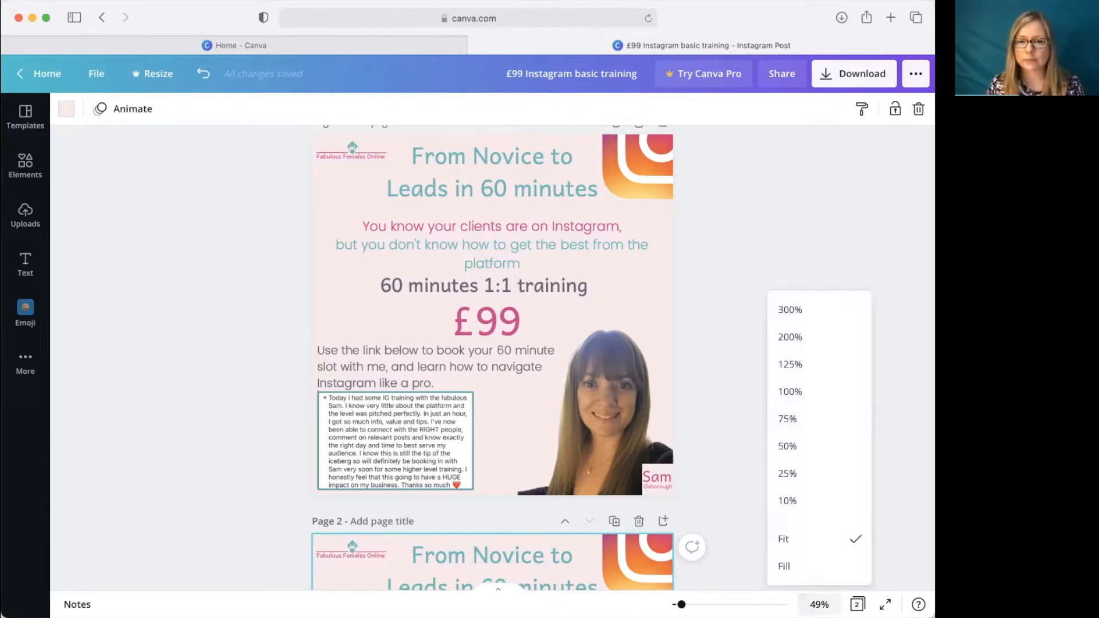
pyautogui.click(819, 420)
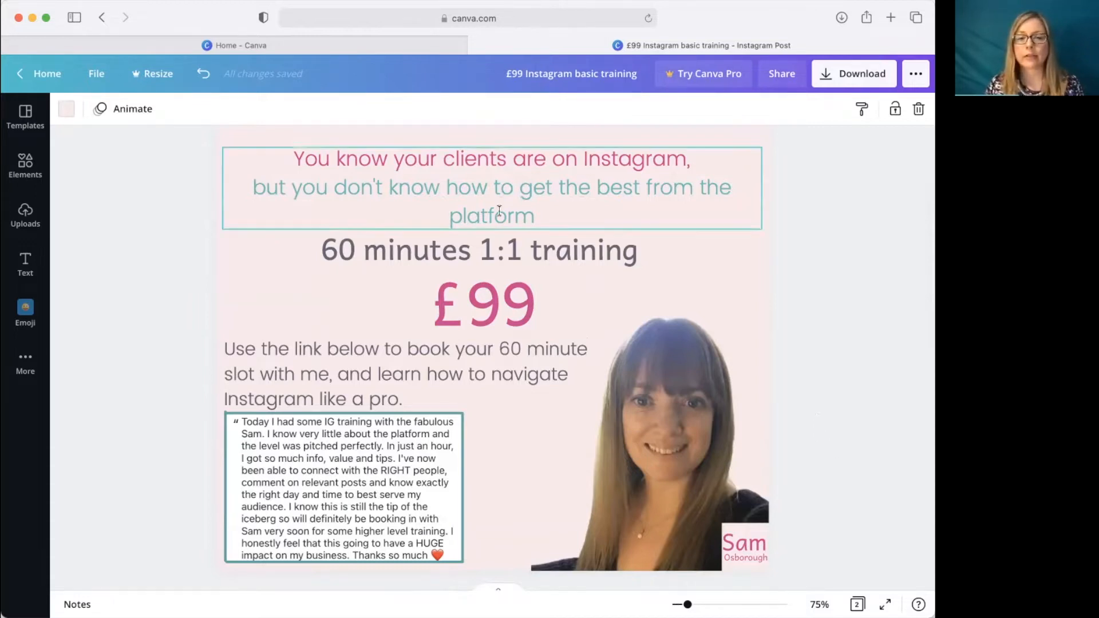
pyautogui.scroll(3, 686, 377)
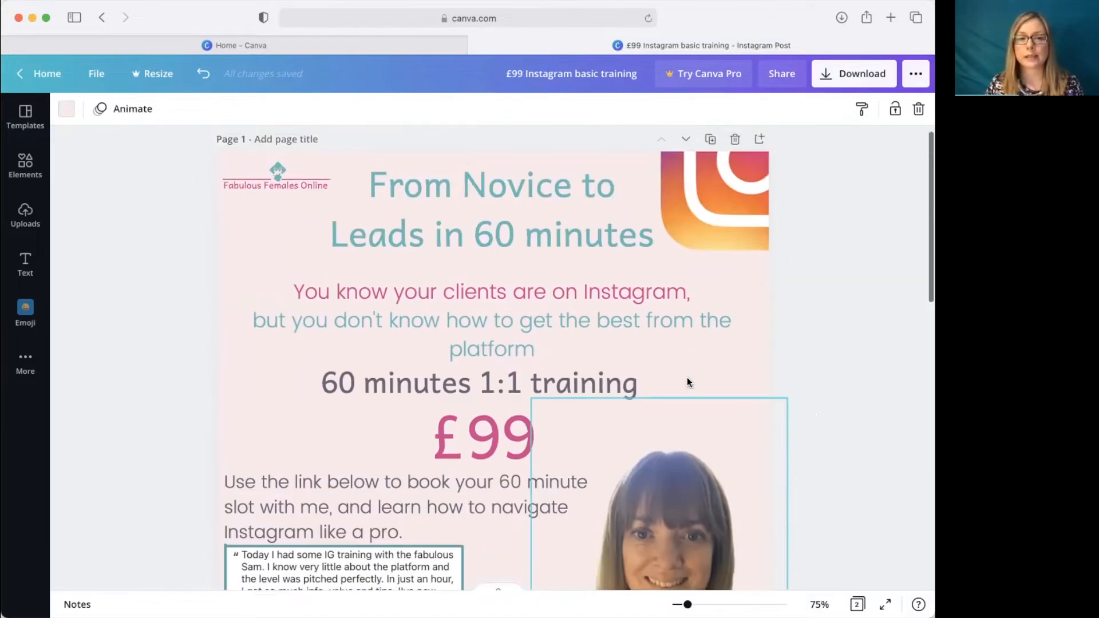
pyautogui.scroll(-1, 386, 423)
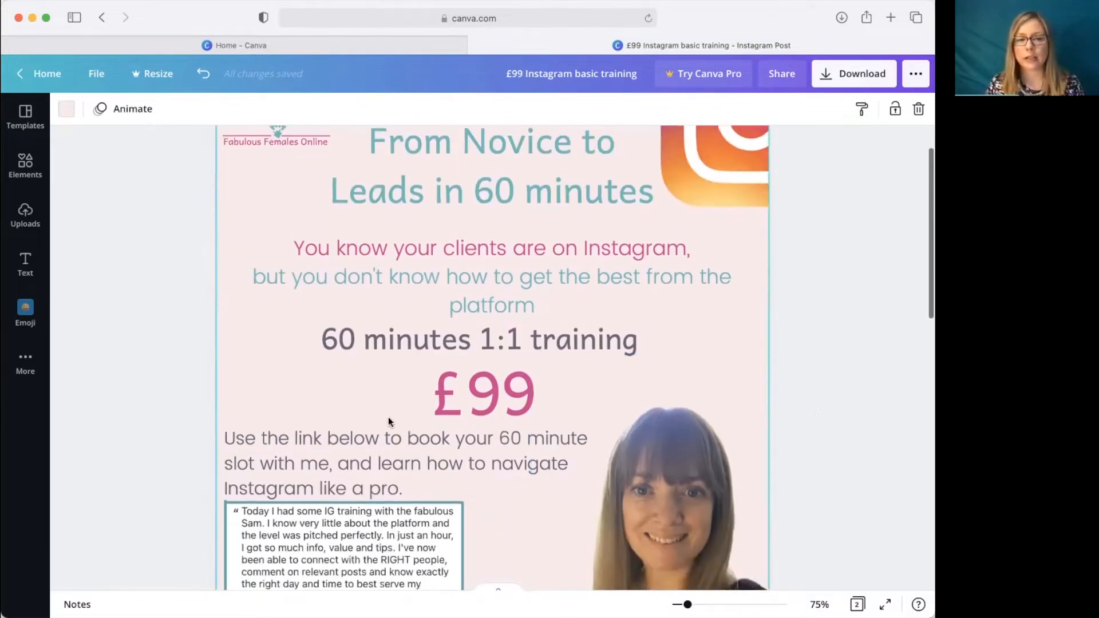
pyautogui.scroll(-6, 609, 414)
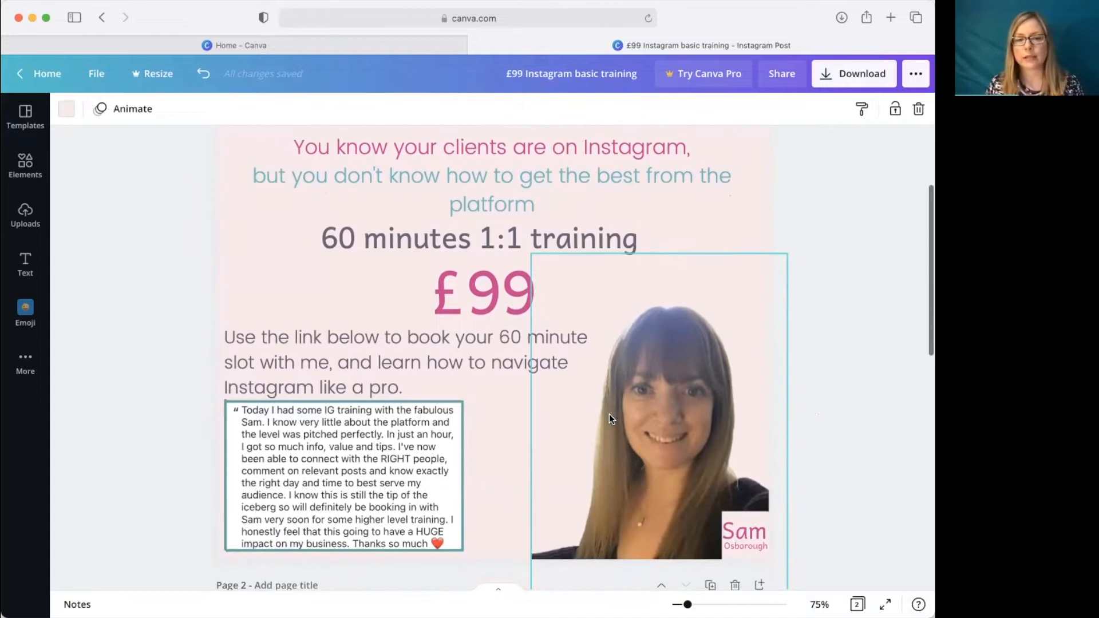
pyautogui.scroll(3, 609, 414)
pyautogui.scroll(1, 609, 414)
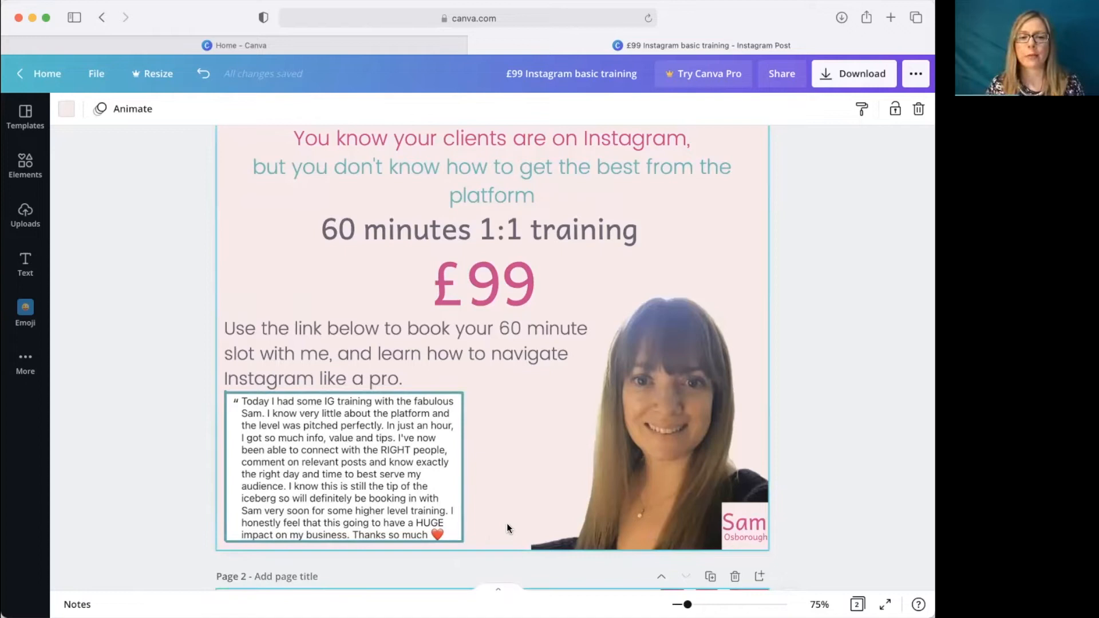
pyautogui.click(388, 466)
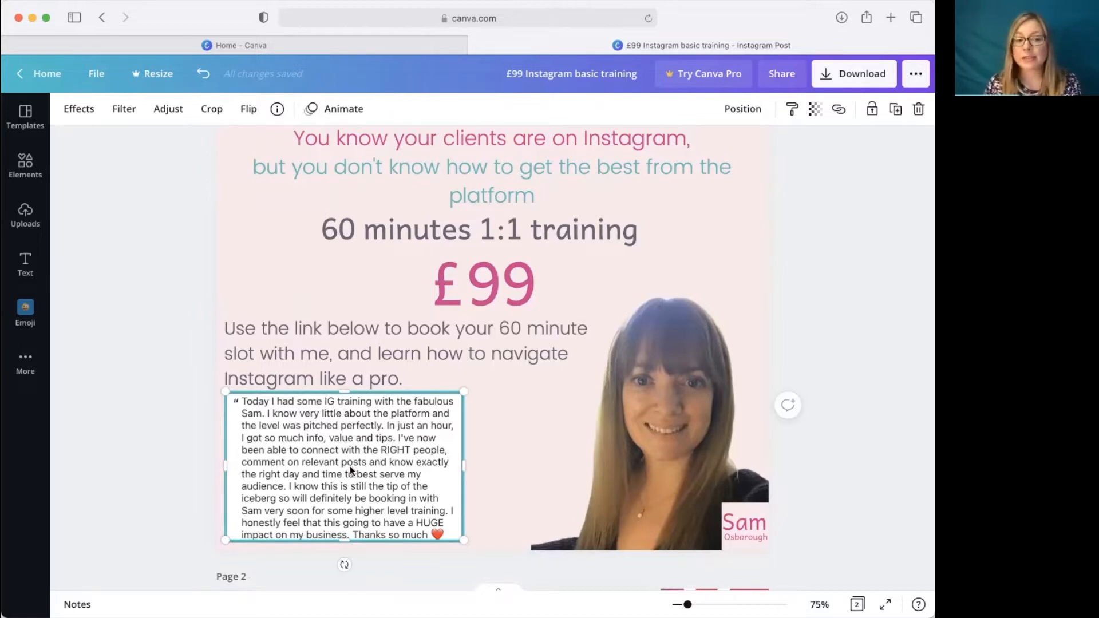
# Delete the testimonial image and its frame's right and bottom lines
pyautogui.press('Delete')
pyautogui.click(416, 390)
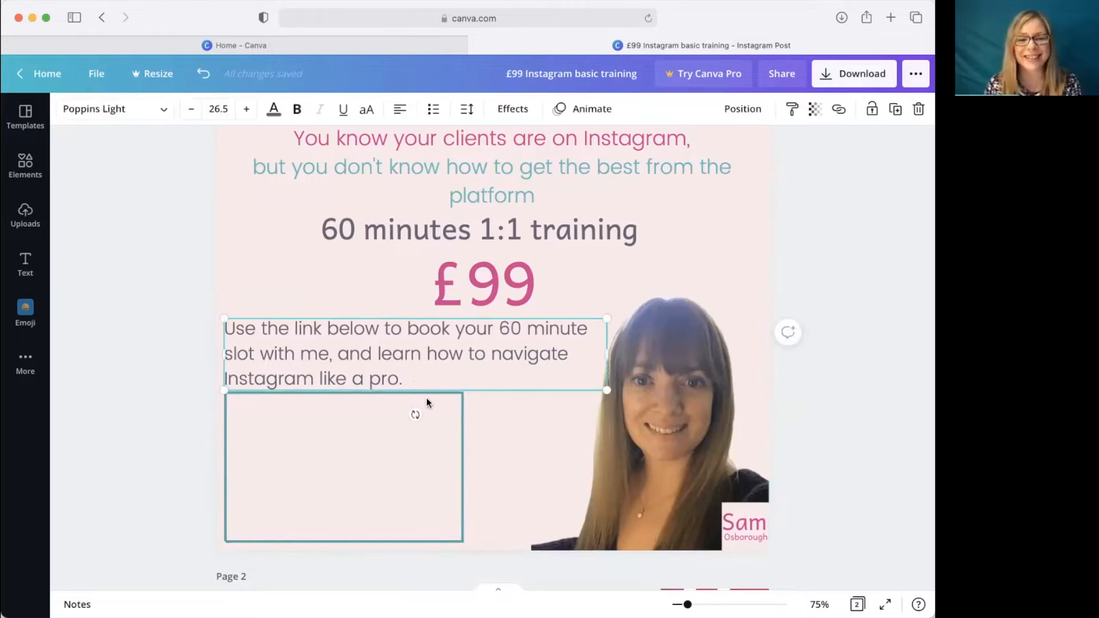
pyautogui.click(462, 404)
pyautogui.press('Delete')
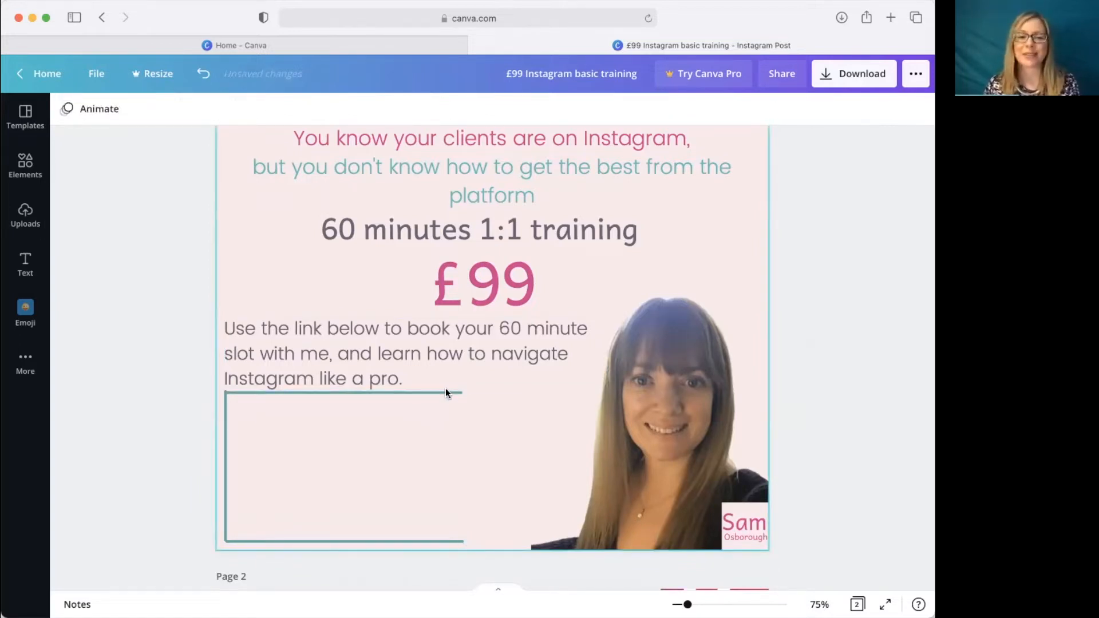
pyautogui.click(448, 391)
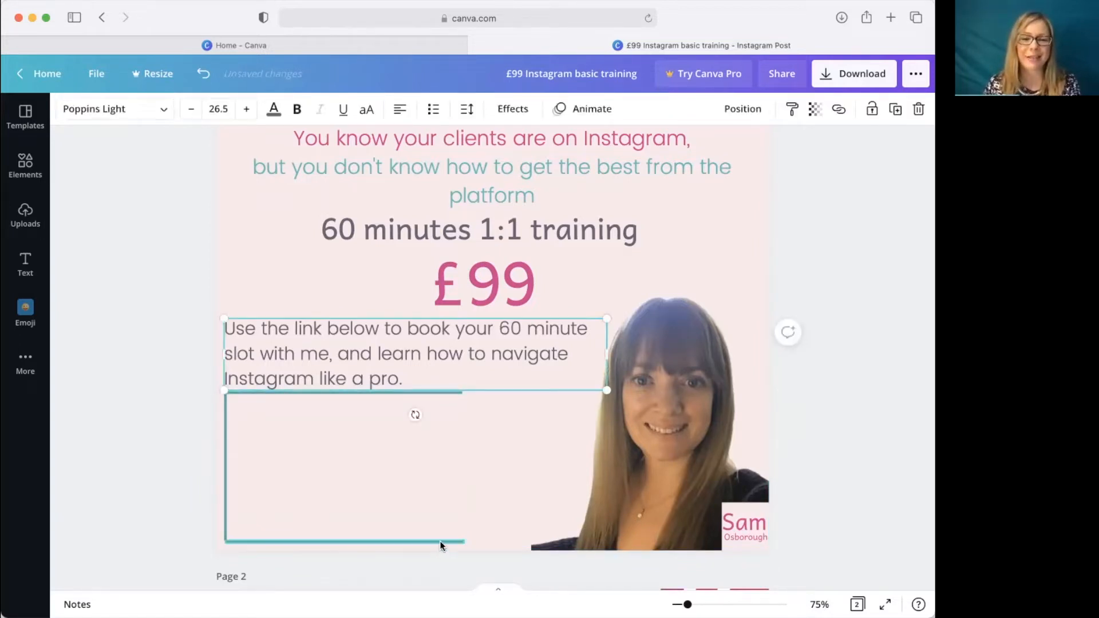
pyautogui.click(440, 542)
pyautogui.press('Delete')
# Delete the remaining left and top frame lines, then set zoom back to Fit
pyautogui.click(226, 486)
pyautogui.press('Delete')
pyautogui.click(427, 393)
pyautogui.press('Delete')
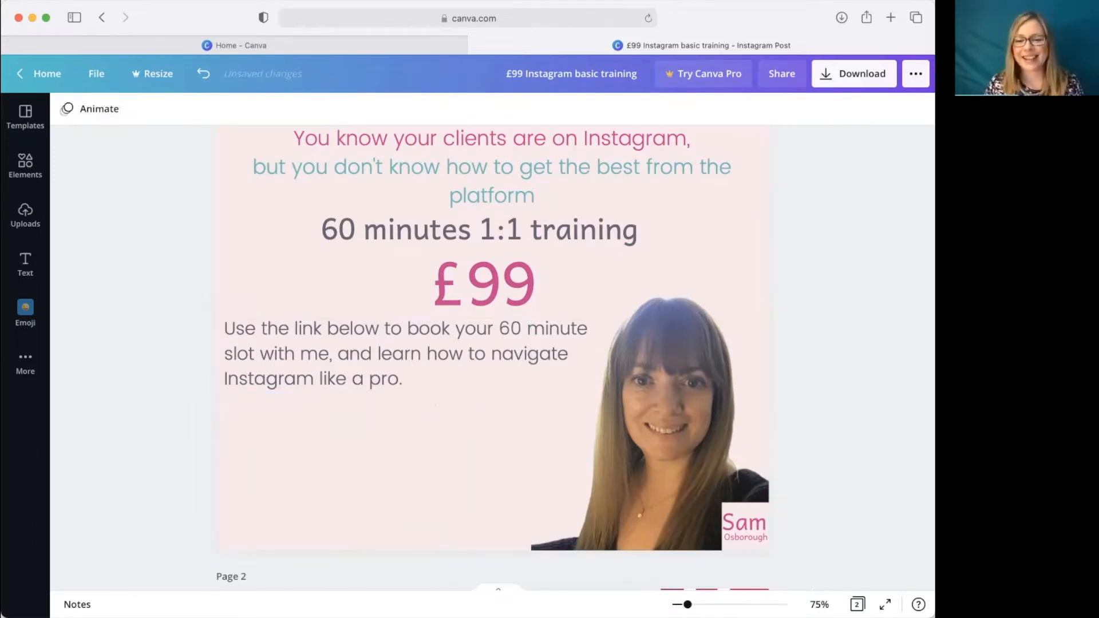
pyautogui.click(819, 605)
pyautogui.click(801, 547)
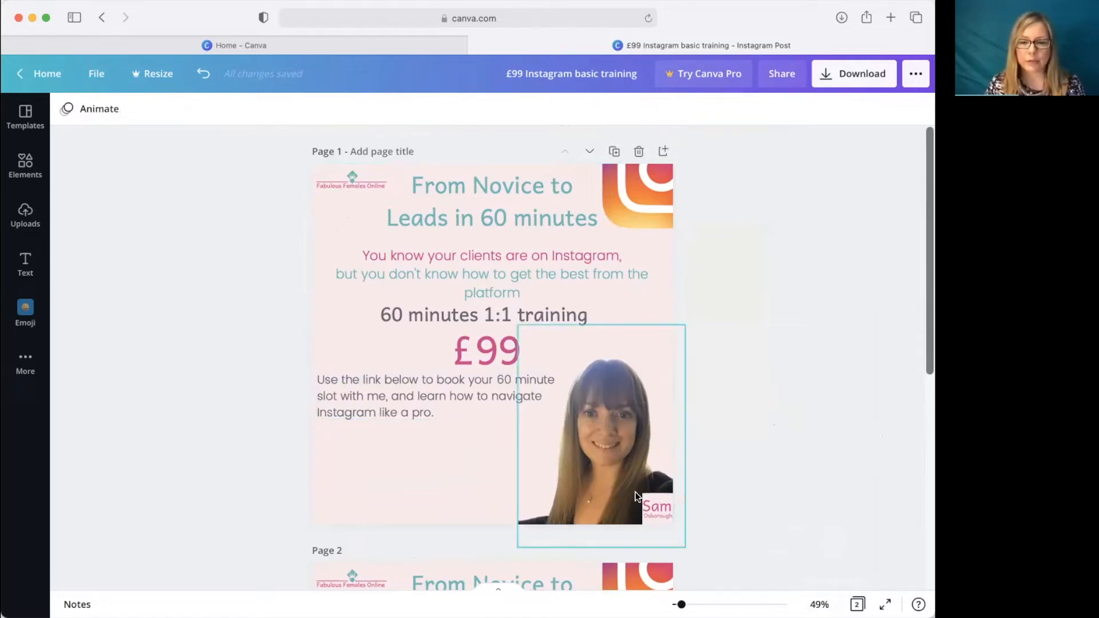
# Enlarge the name badge and stretch the photo toward the top-left
pyautogui.click(664, 506)
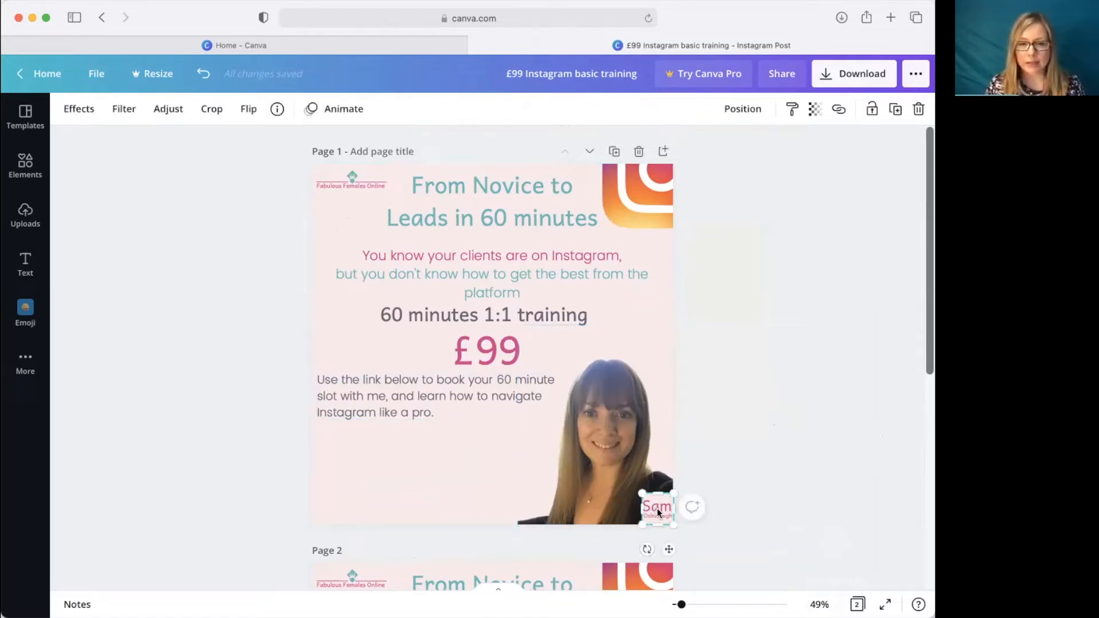
pyautogui.moveTo(640, 493); pyautogui.dragTo(584, 420)
pyautogui.click(583, 427)
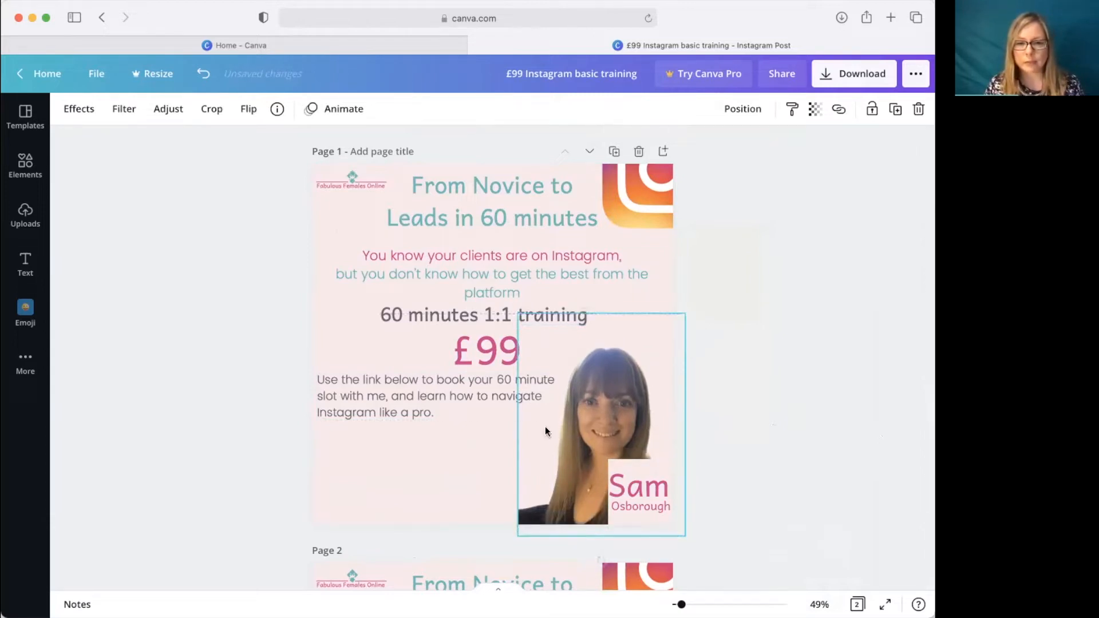
pyautogui.moveTo(517, 313); pyautogui.dragTo(503, 293)
pyautogui.moveTo(565, 476)
pyautogui.mouseDown()
pyautogui.moveTo(572, 462)
pyautogui.moveTo(568, 473)
pyautogui.mouseUp()
pyautogui.click(799, 518)
# Trim the name badge, narrow and shrink the photo, and nudge the badge up into the corner
pyautogui.click(641, 507)
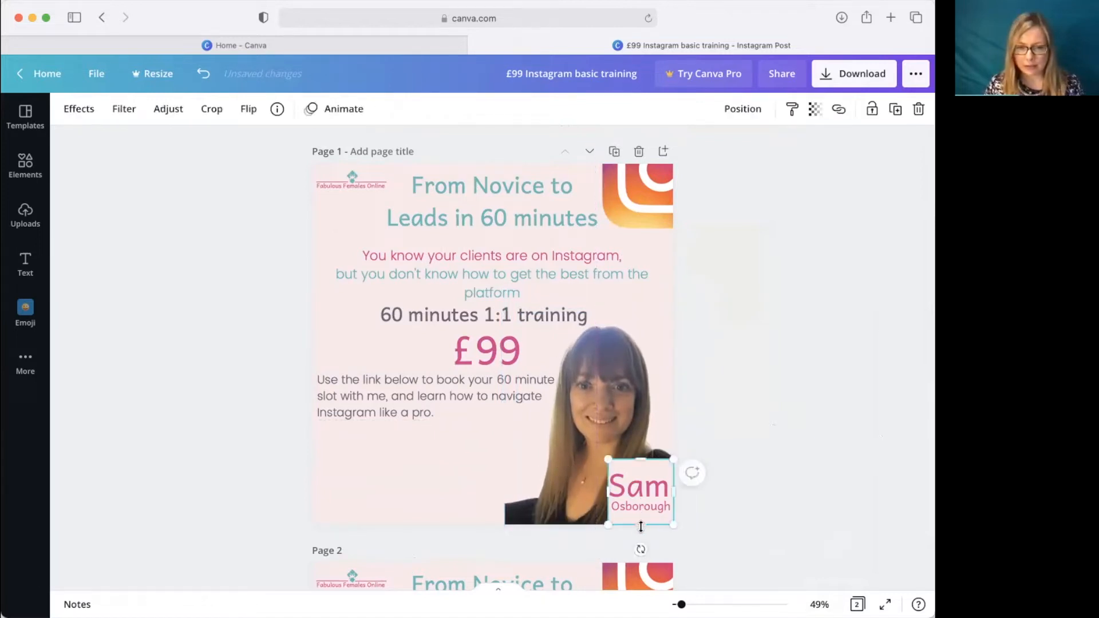
pyautogui.moveTo(642, 524); pyautogui.dragTo(642, 520)
pyautogui.moveTo(642, 460); pyautogui.dragTo(642, 468)
pyautogui.click(658, 446)
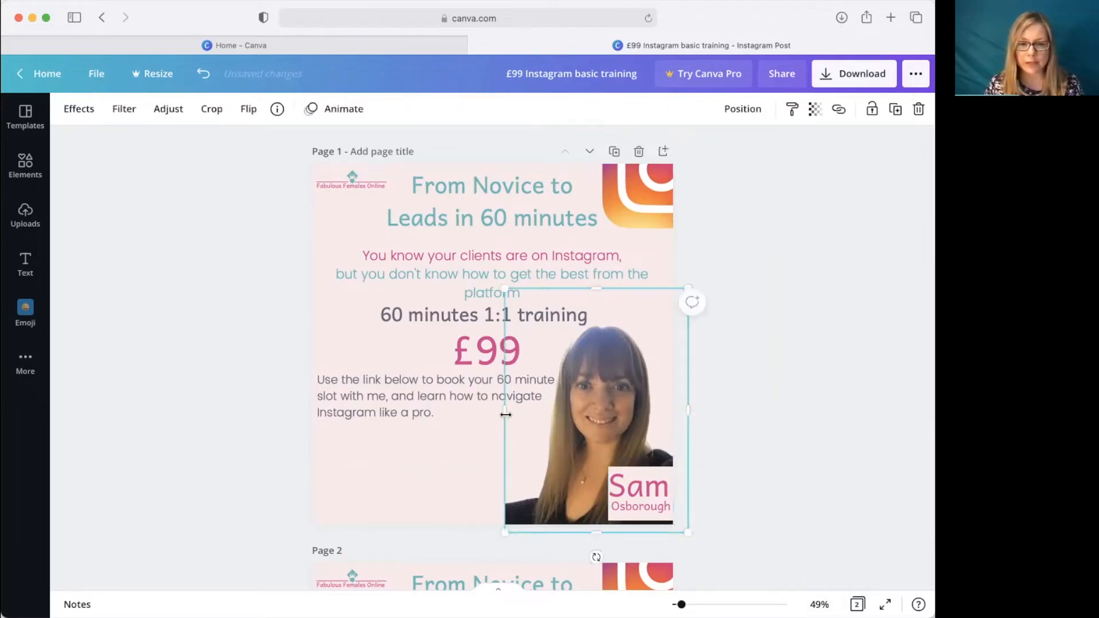
pyautogui.moveTo(505, 412)
pyautogui.mouseDown()
pyautogui.moveTo(535, 412)
pyautogui.moveTo(524, 412)
pyautogui.mouseUp()
pyautogui.moveTo(525, 290); pyautogui.dragTo(538, 306)
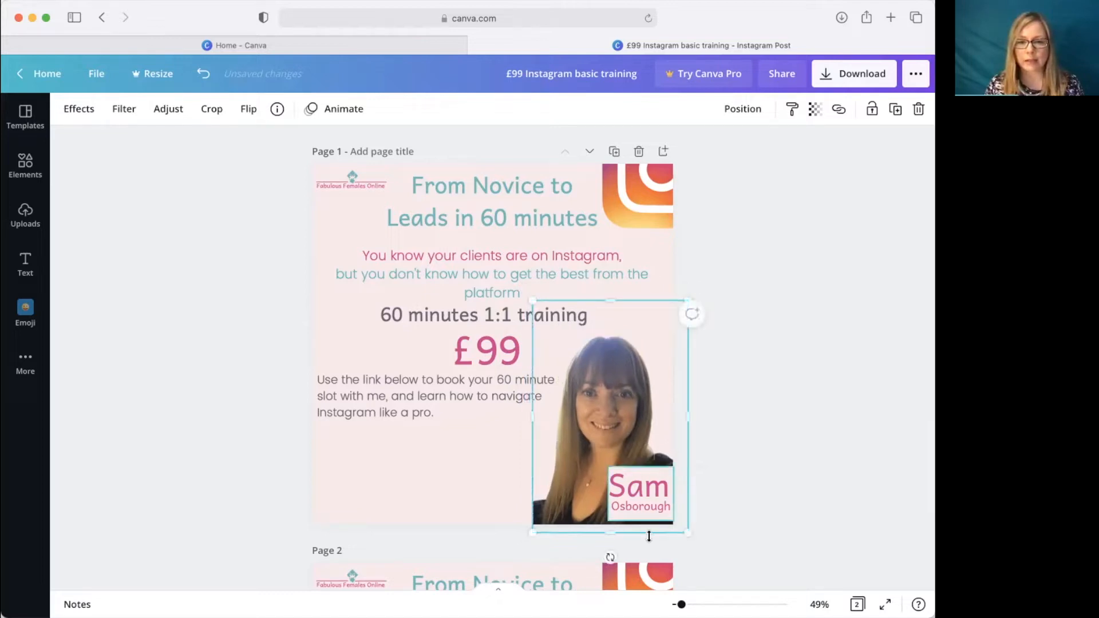
pyautogui.click(745, 493)
pyautogui.moveTo(651, 498); pyautogui.dragTo(656, 492)
pyautogui.click(780, 457)
pyautogui.scroll(-4, 780, 458)
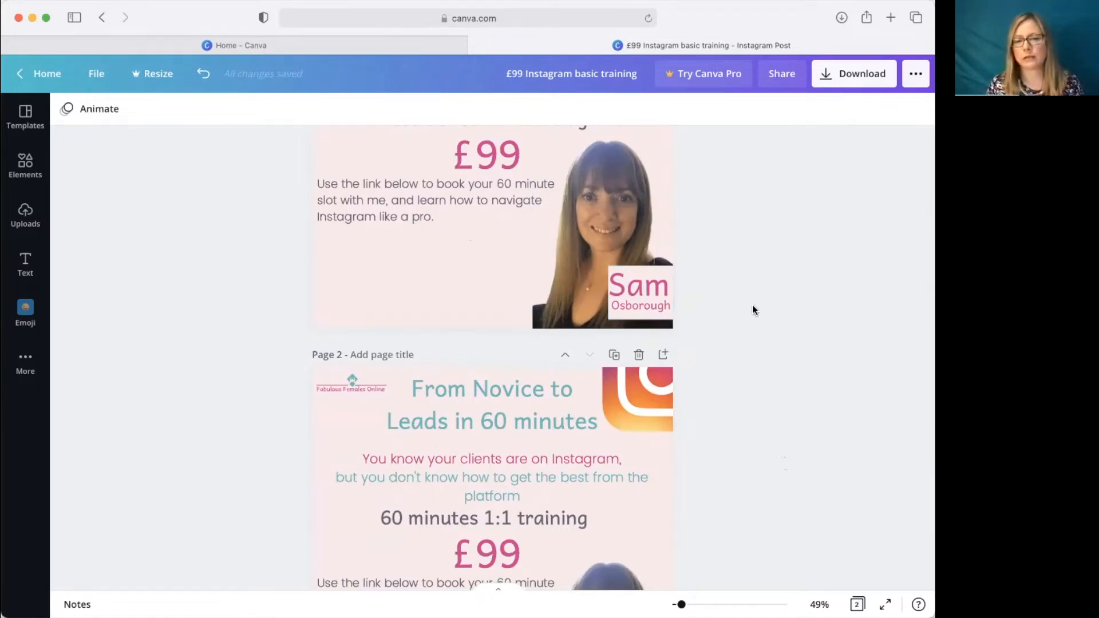
pyautogui.scroll(3, 755, 318)
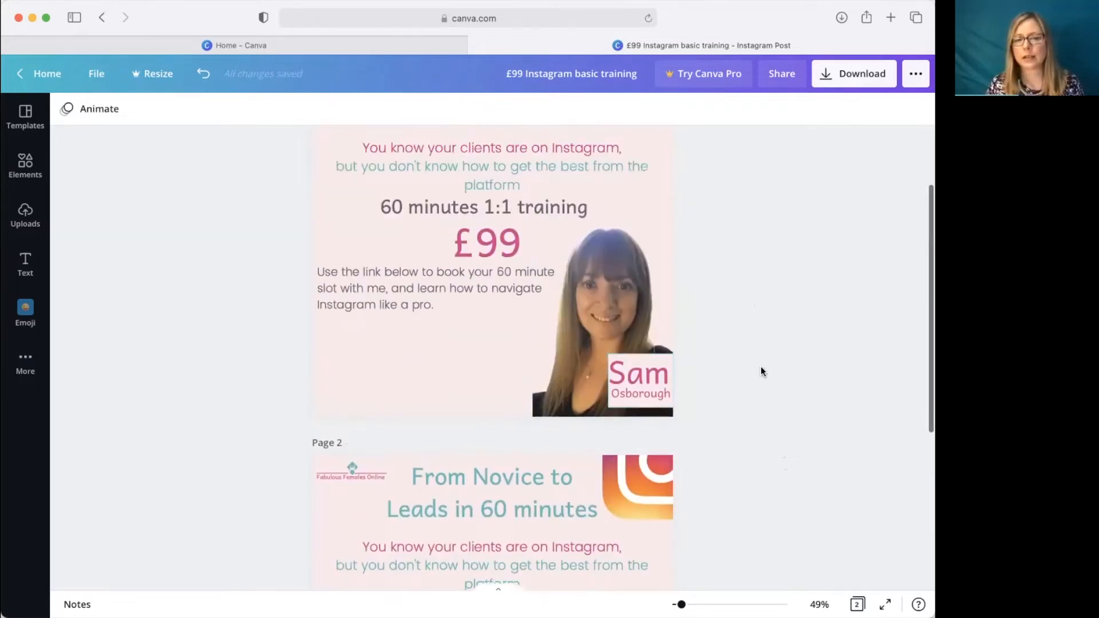
# Scroll back to page 1 and select the name label on the photo's bottom-right corner
pyautogui.scroll(2, 761, 366)
pyautogui.scroll(2, 770, 369)
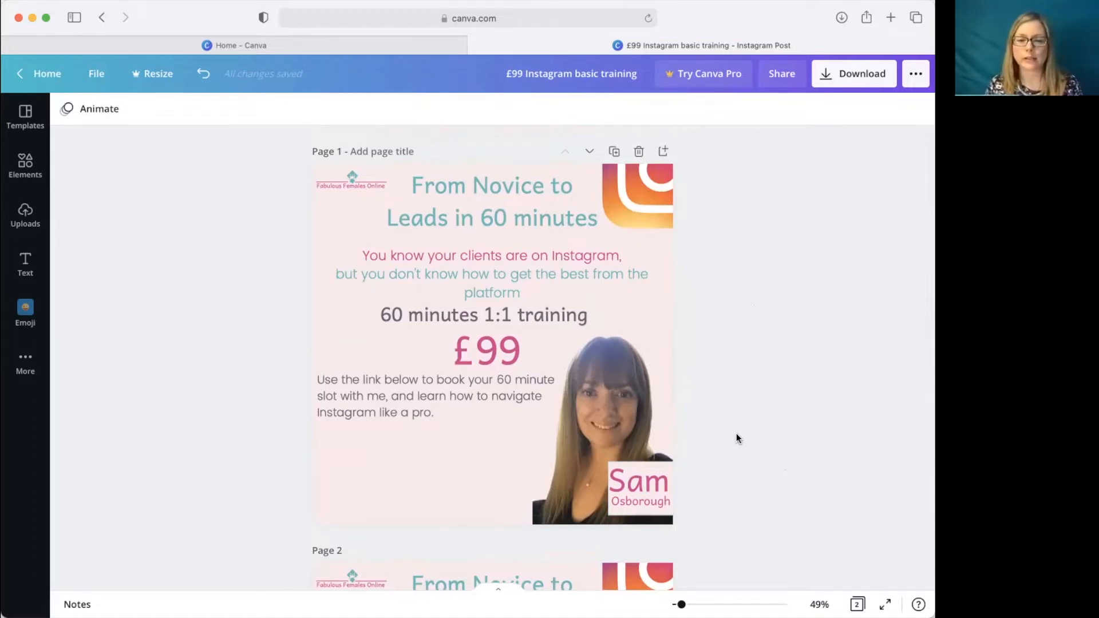
pyautogui.click(634, 493)
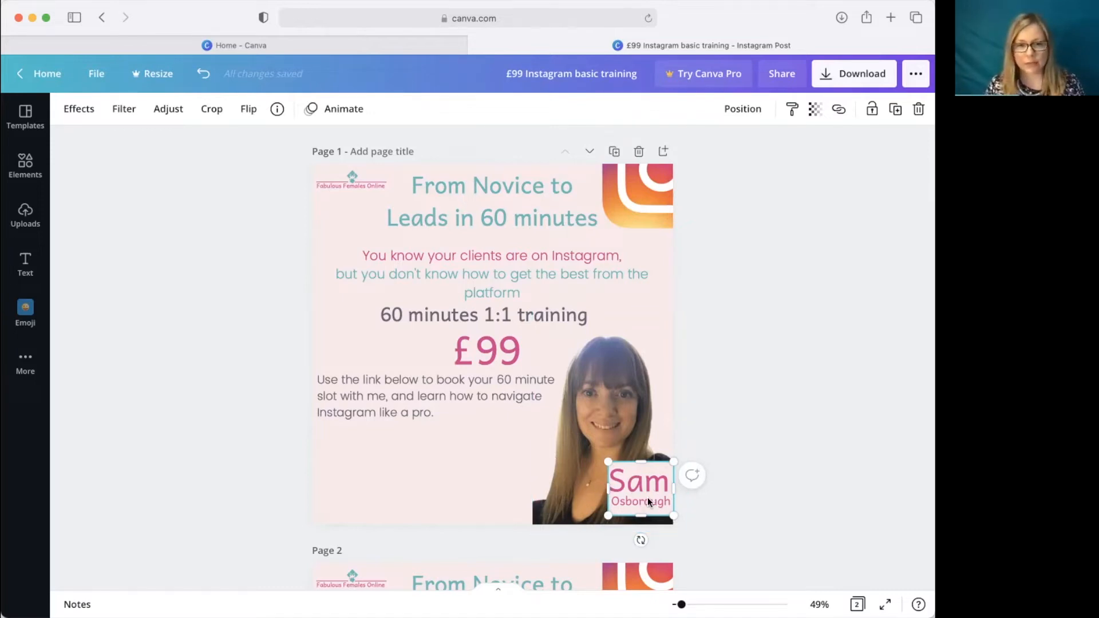
# Replace the name label with a light pink square shape stretched into a strip below the text
pyautogui.press('Delete')
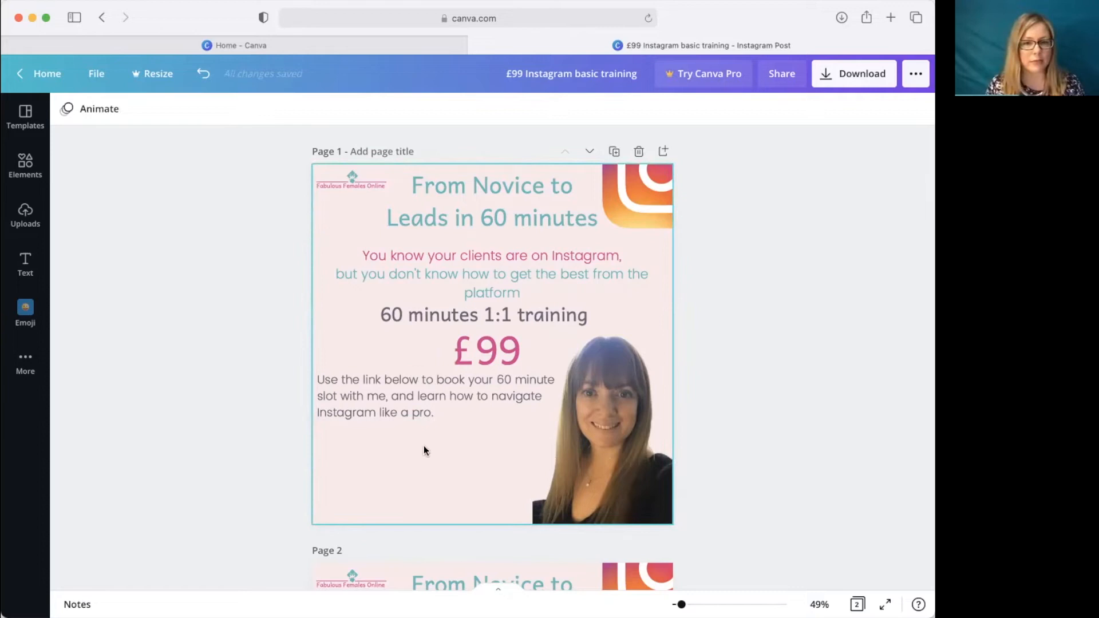
pyautogui.click(25, 166)
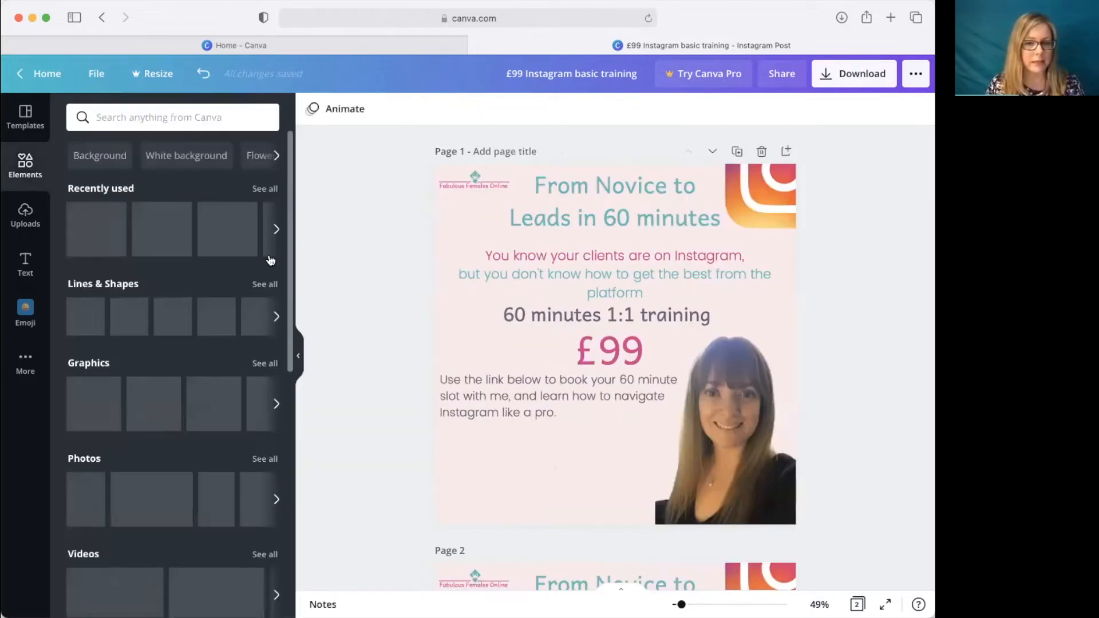
pyautogui.click(129, 317)
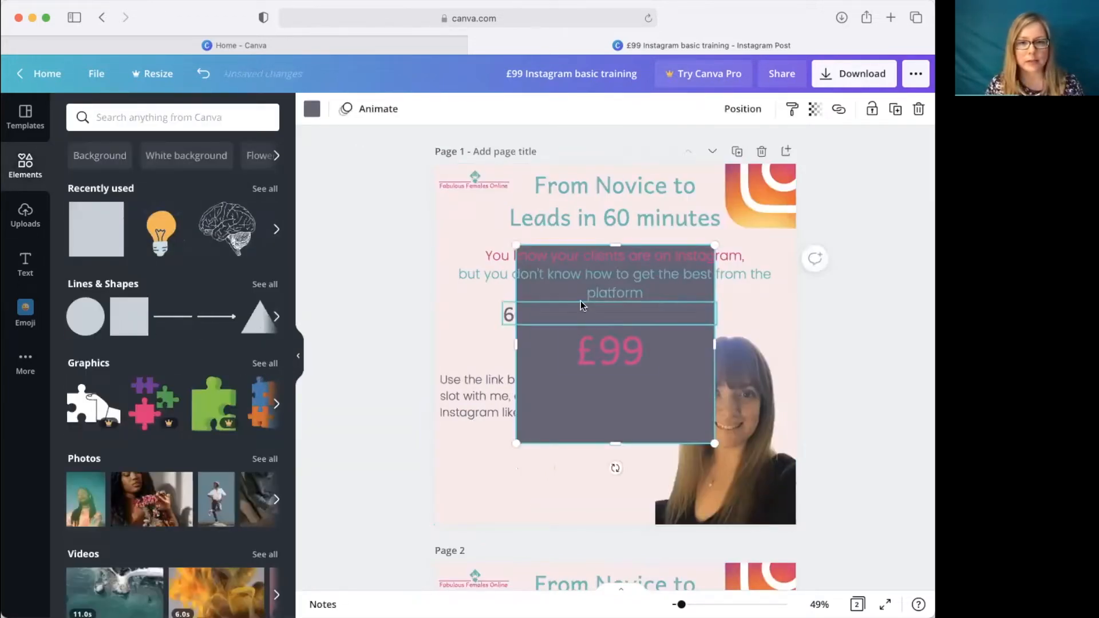
pyautogui.click(312, 109)
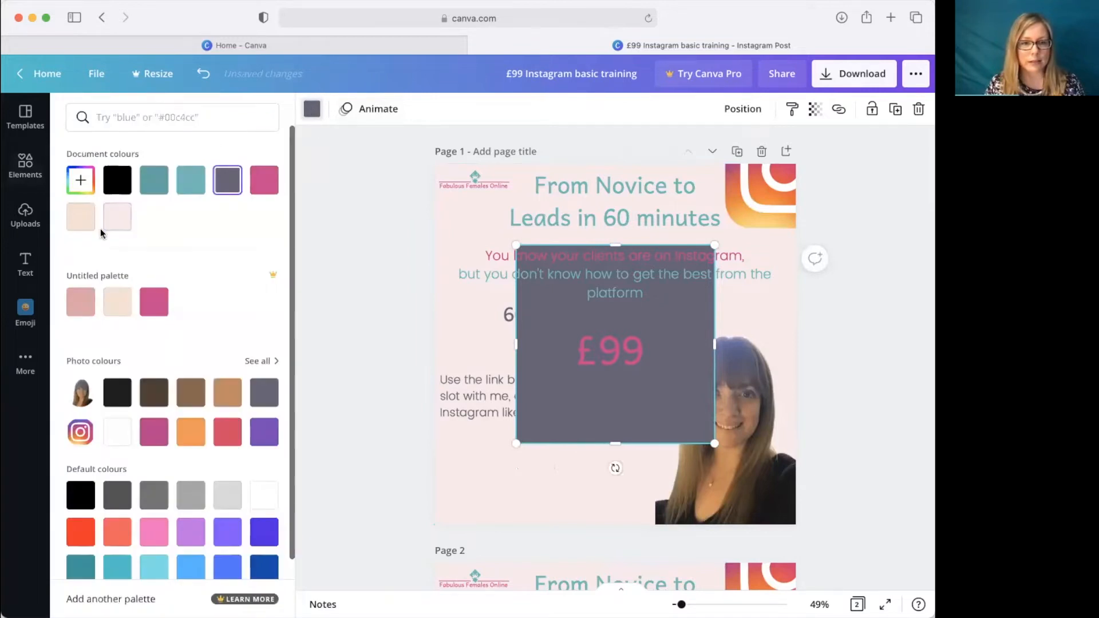
pyautogui.click(118, 217)
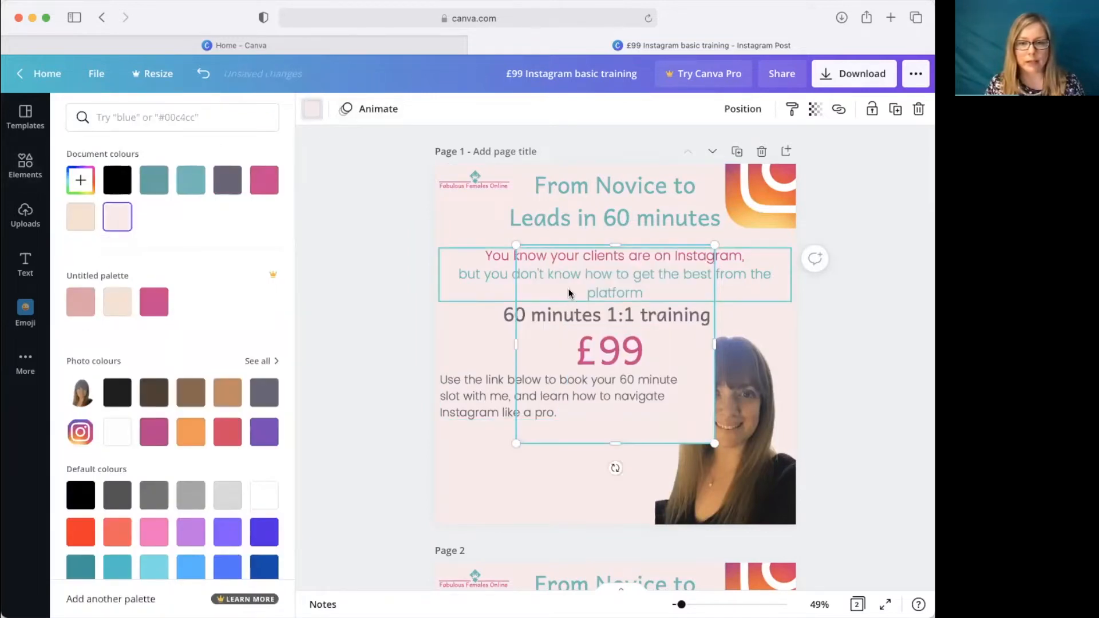
pyautogui.moveTo(615, 245); pyautogui.dragTo(710, 493)
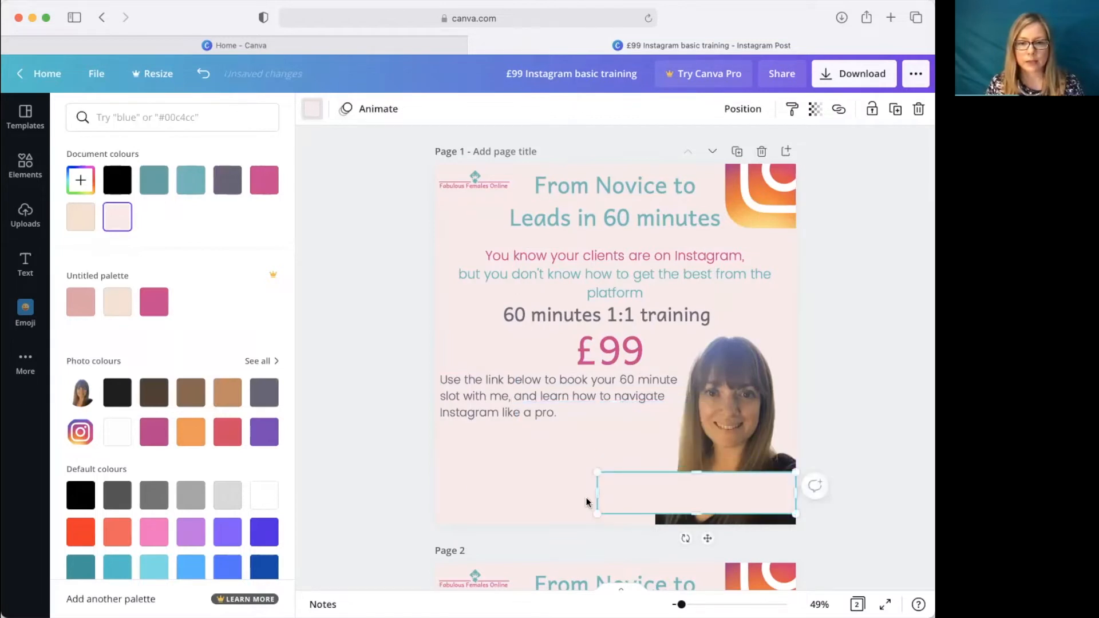
# Duplicate the £99 text below the photo, retype it as the presenter's name, and set size 48
pyautogui.click(629, 353)
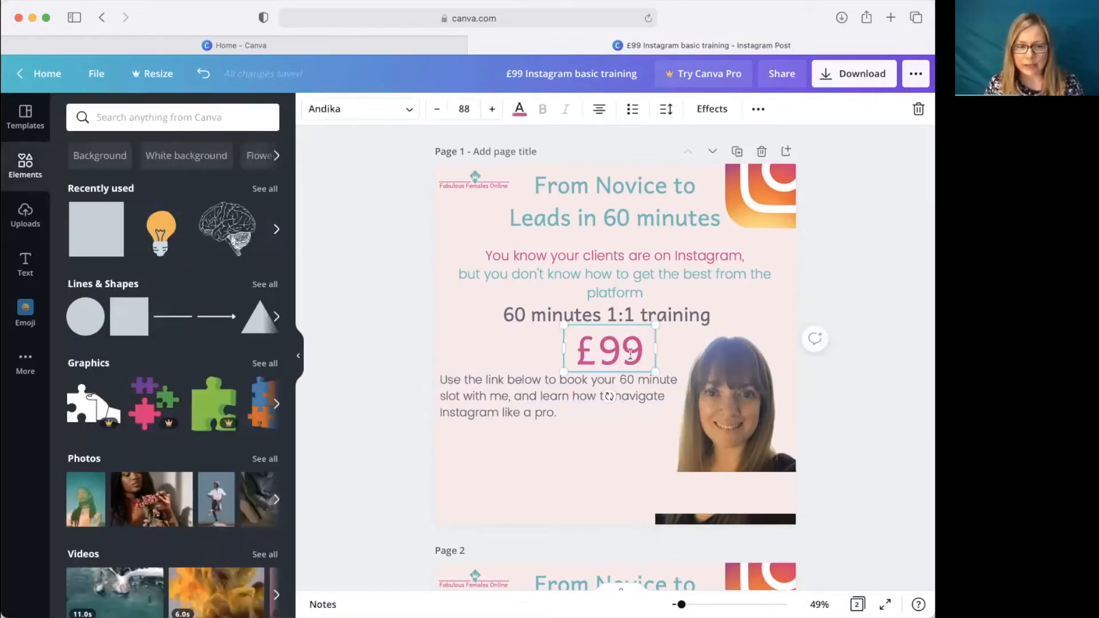
pyautogui.moveTo(642, 368); pyautogui.dragTo(676, 496)
pyautogui.tripleClick(674, 496)
pyautogui.write('SA')
pyautogui.press('BackSpace')
pyautogui.write('am O')
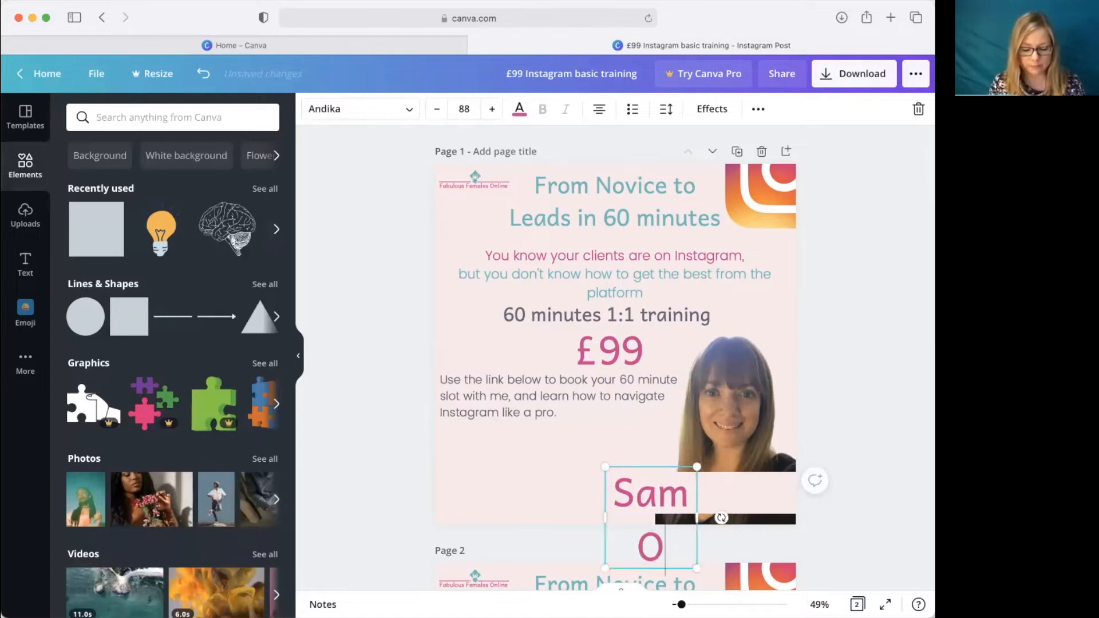
pyautogui.write('sborough')
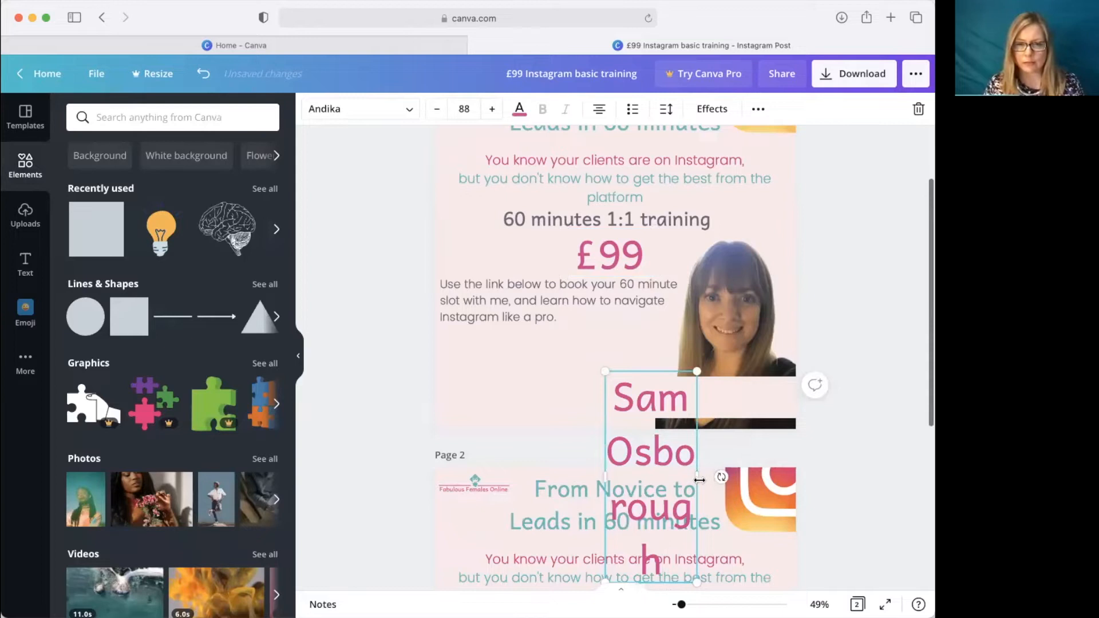
pyautogui.moveTo(696, 476); pyautogui.dragTo(802, 444)
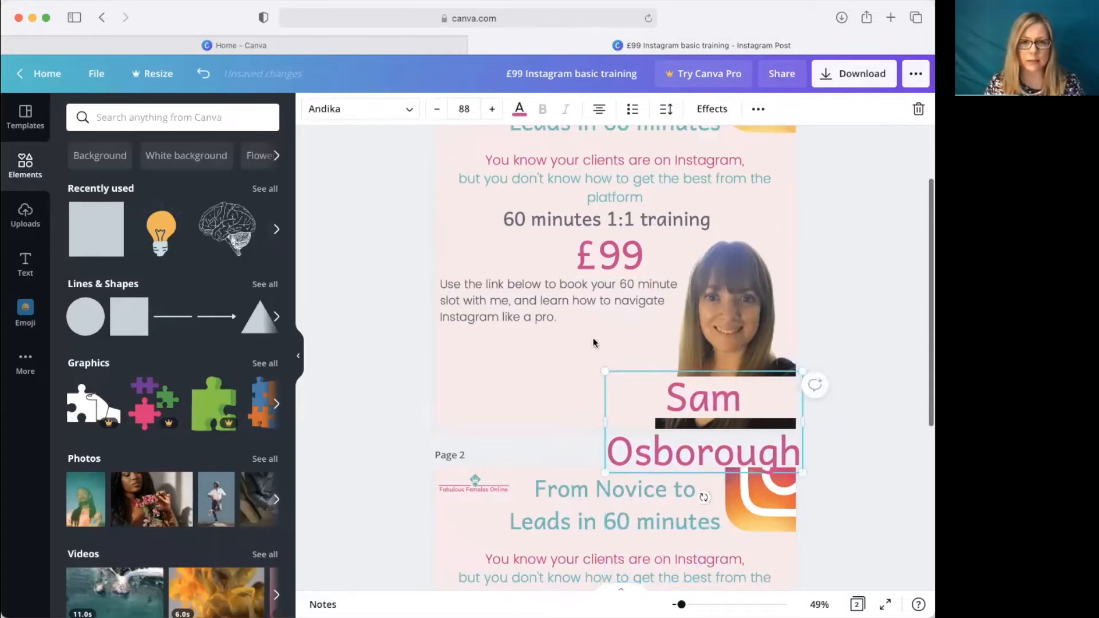
pyautogui.click(469, 111)
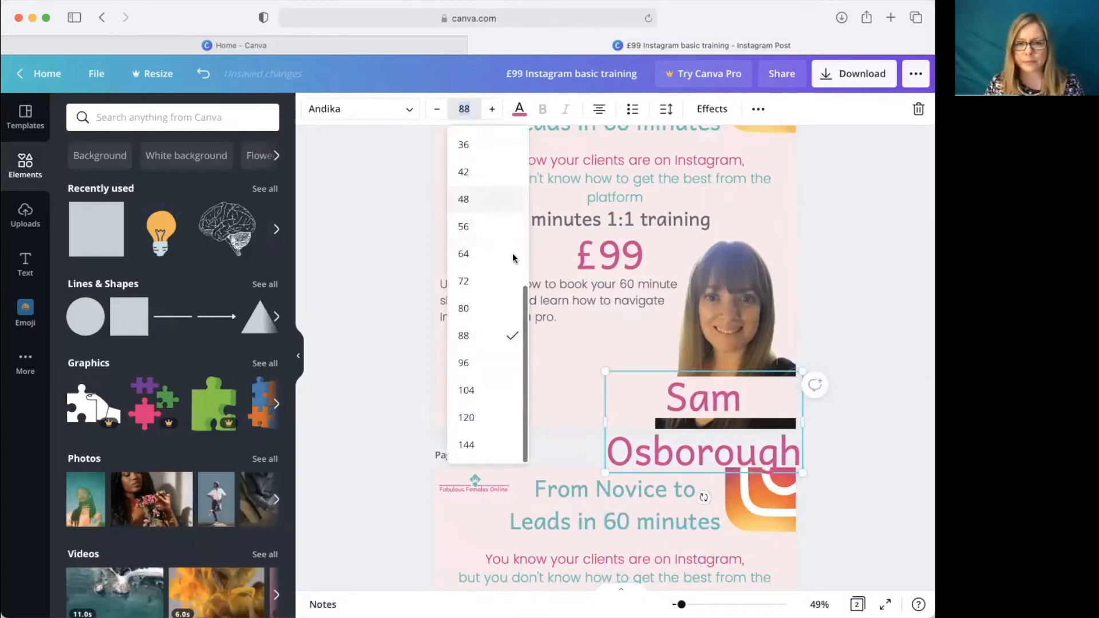
pyautogui.click(473, 200)
pyautogui.click(857, 454)
pyautogui.scroll(2, 829, 444)
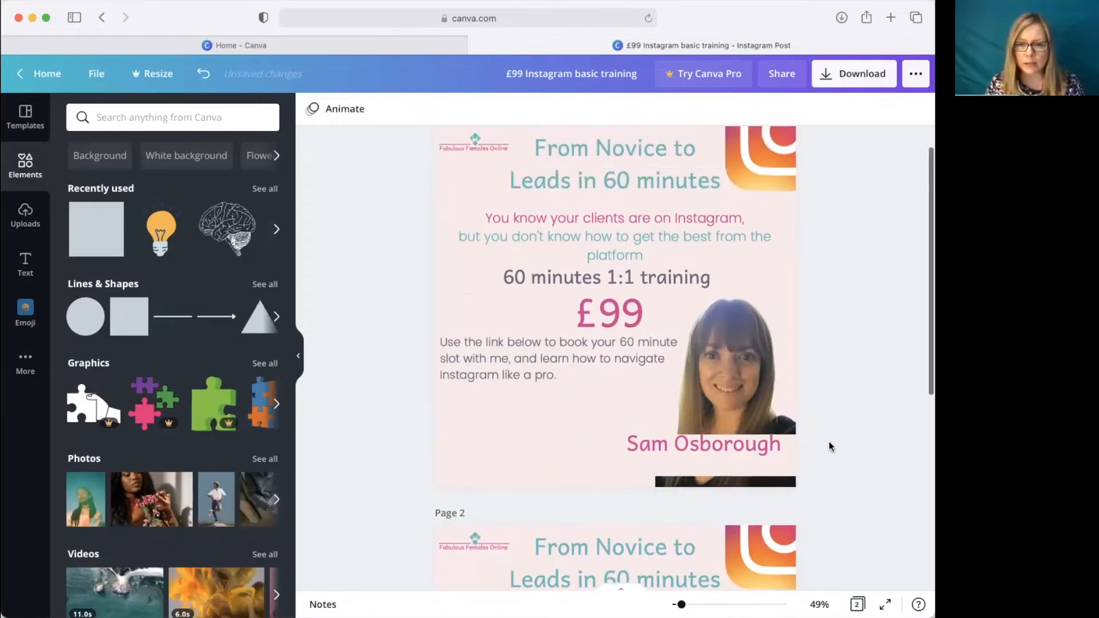
# Move the photo down slightly and drag the name caption onto the page's bottom edge
pyautogui.moveTo(722, 447)
pyautogui.mouseDown()
pyautogui.moveTo(729, 456)
pyautogui.moveTo(710, 469)
pyautogui.moveTo(709, 444)
pyautogui.mouseUp()
pyautogui.click(856, 480)
pyautogui.click(719, 471)
pyautogui.scroll(1, 706, 441)
pyautogui.click(722, 419)
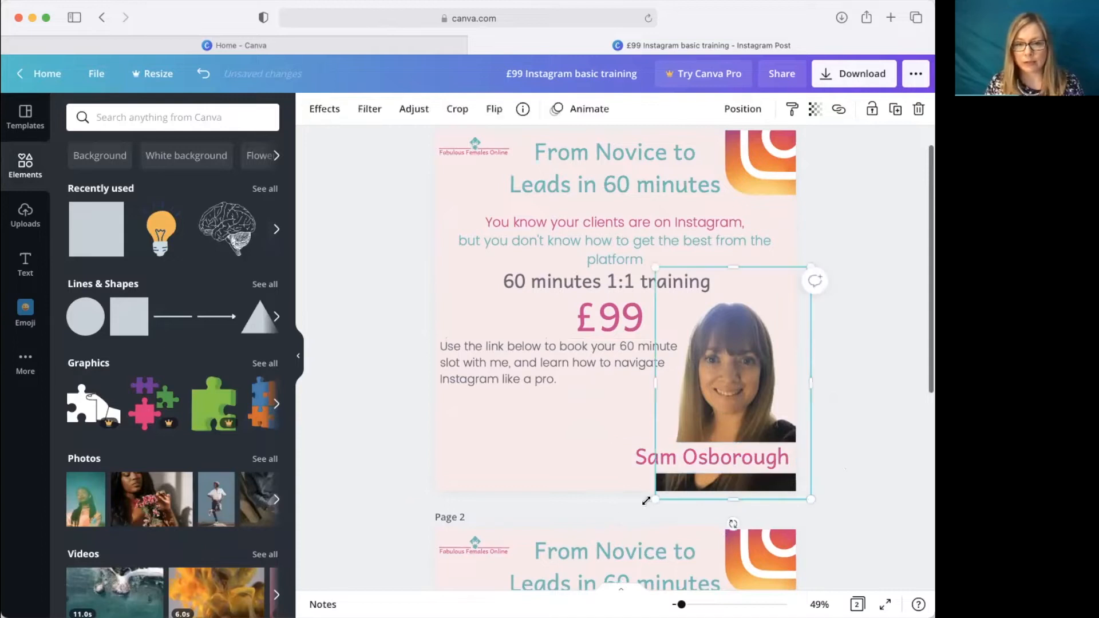
pyautogui.moveTo(743, 402); pyautogui.dragTo(742, 426)
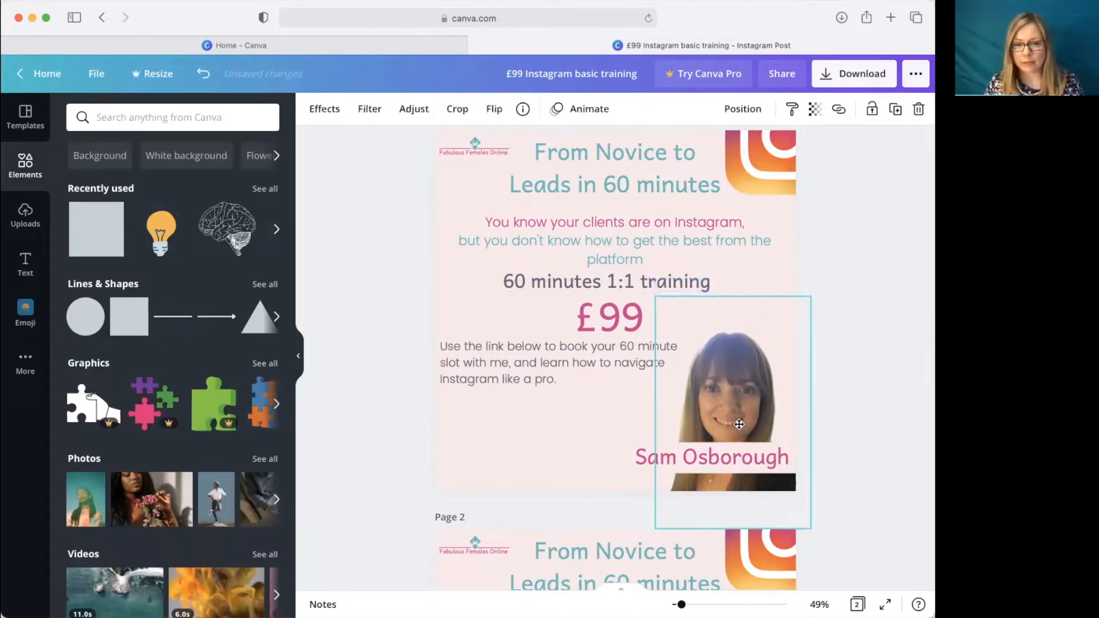
pyautogui.click(681, 458)
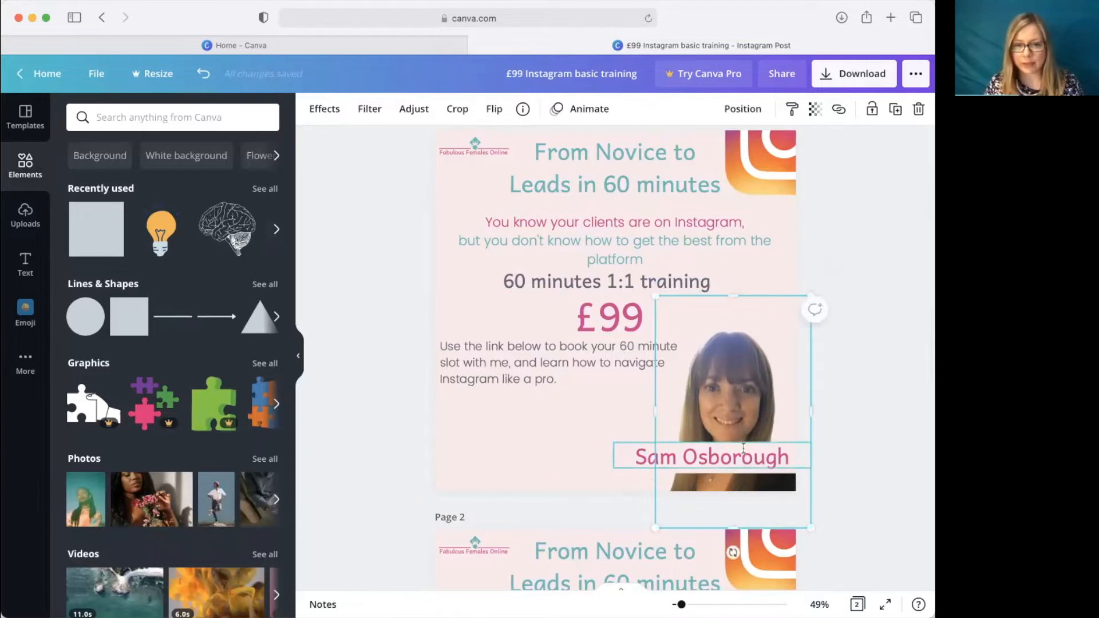
pyautogui.moveTo(668, 456); pyautogui.dragTo(668, 476)
pyautogui.click(848, 468)
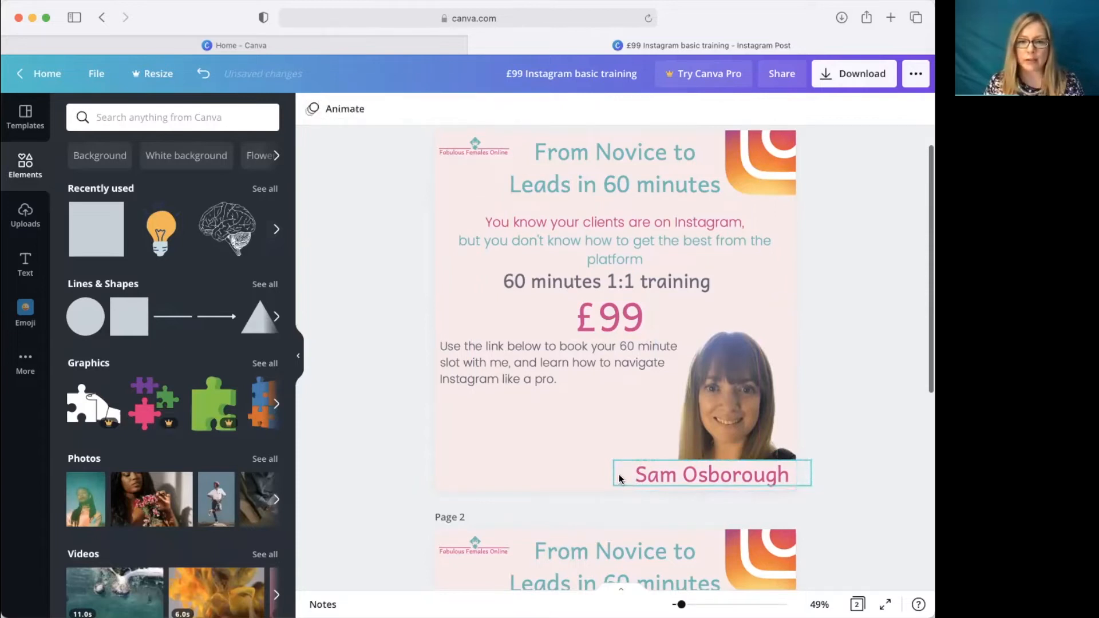
pyautogui.click(623, 488)
# Fill the name caption's background with the pink document colour
pyautogui.click(636, 490)
pyautogui.click(637, 489)
pyautogui.click(636, 489)
pyautogui.click(638, 489)
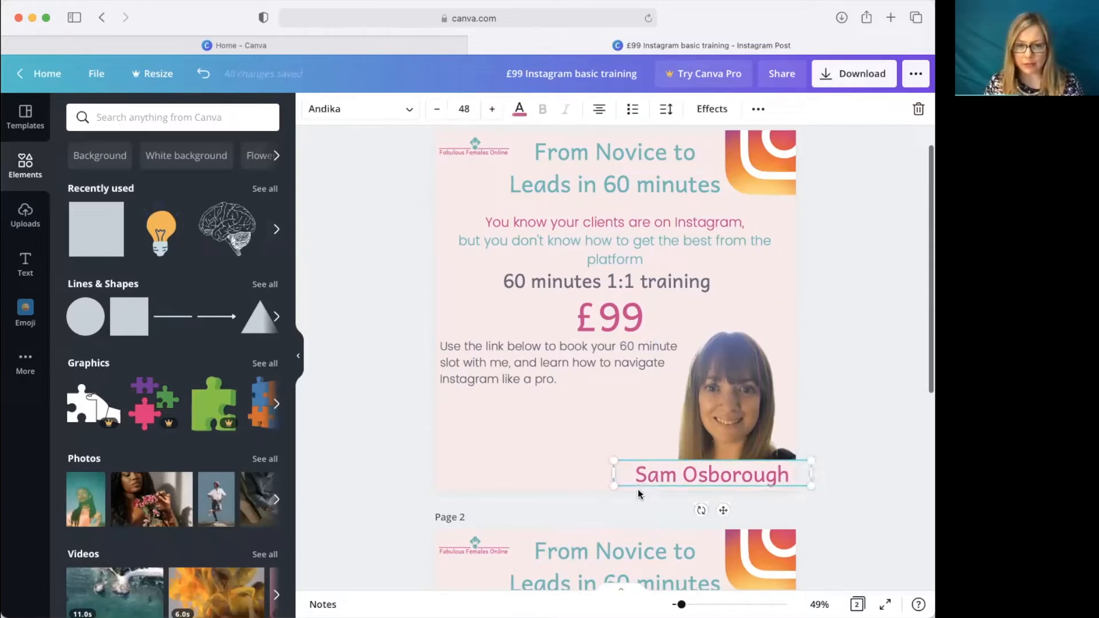
pyautogui.click(638, 489)
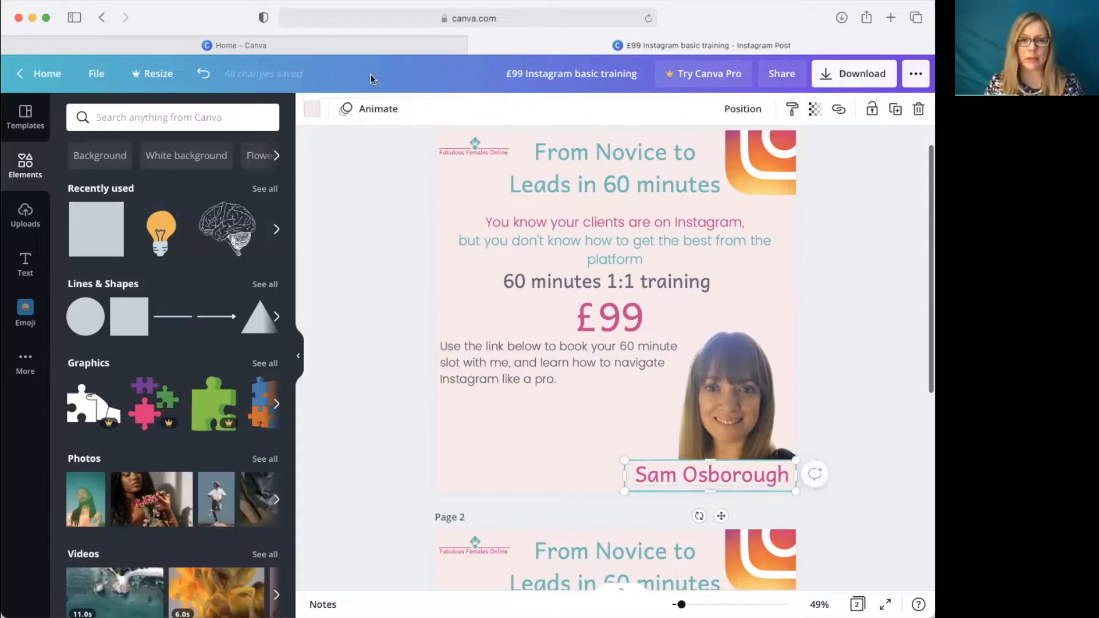
pyautogui.click(312, 109)
pyautogui.click(264, 179)
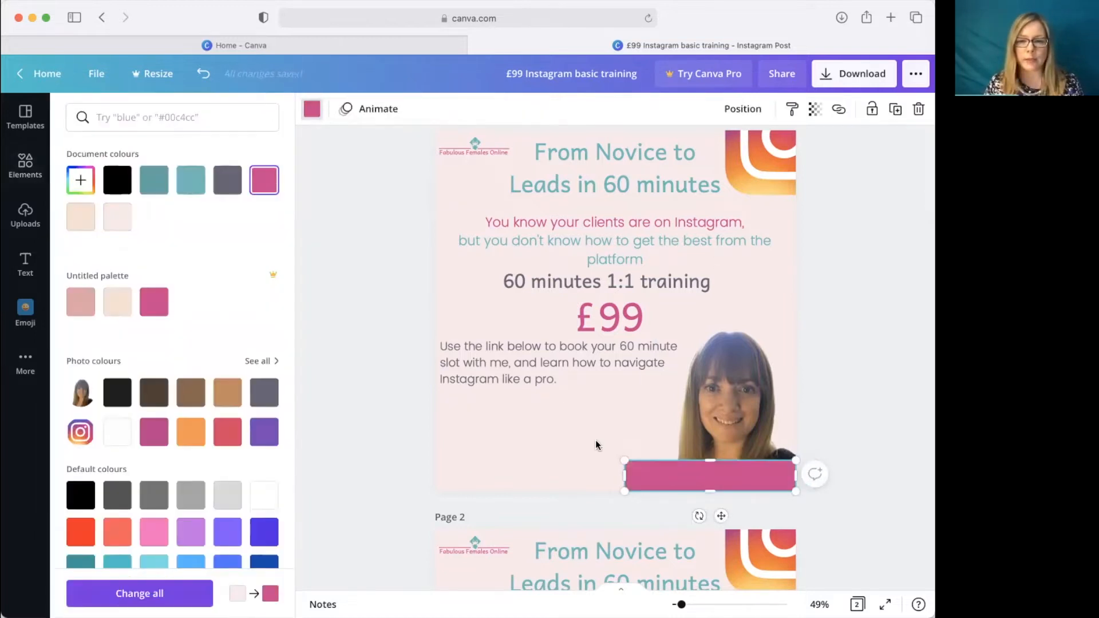
# Colour the caption's name text light pink
pyautogui.click(677, 480)
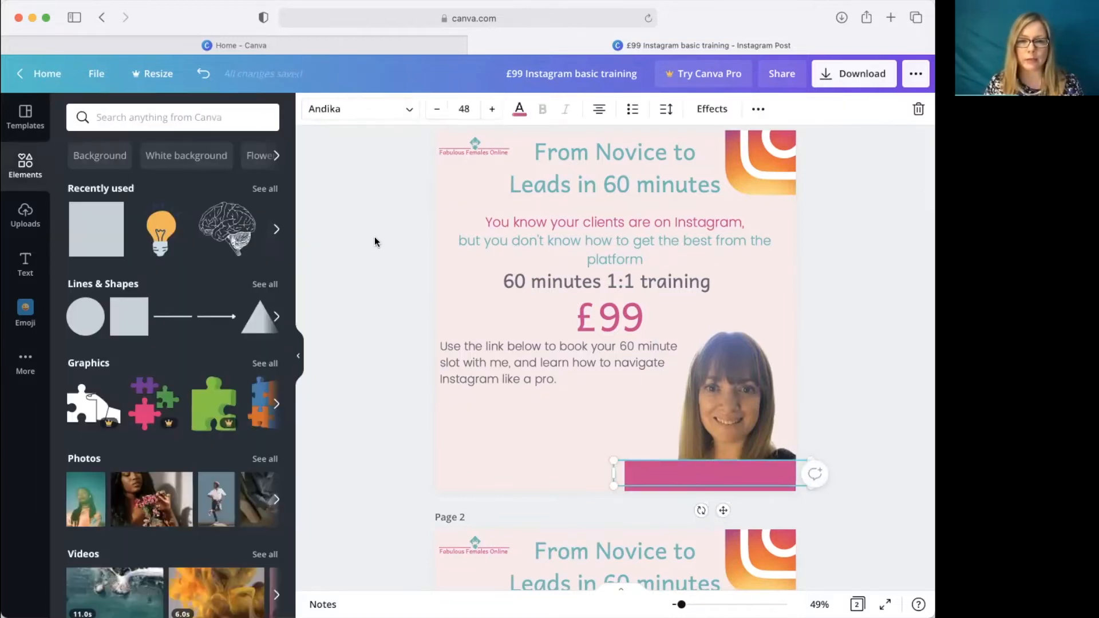
pyautogui.click(519, 108)
pyautogui.click(263, 495)
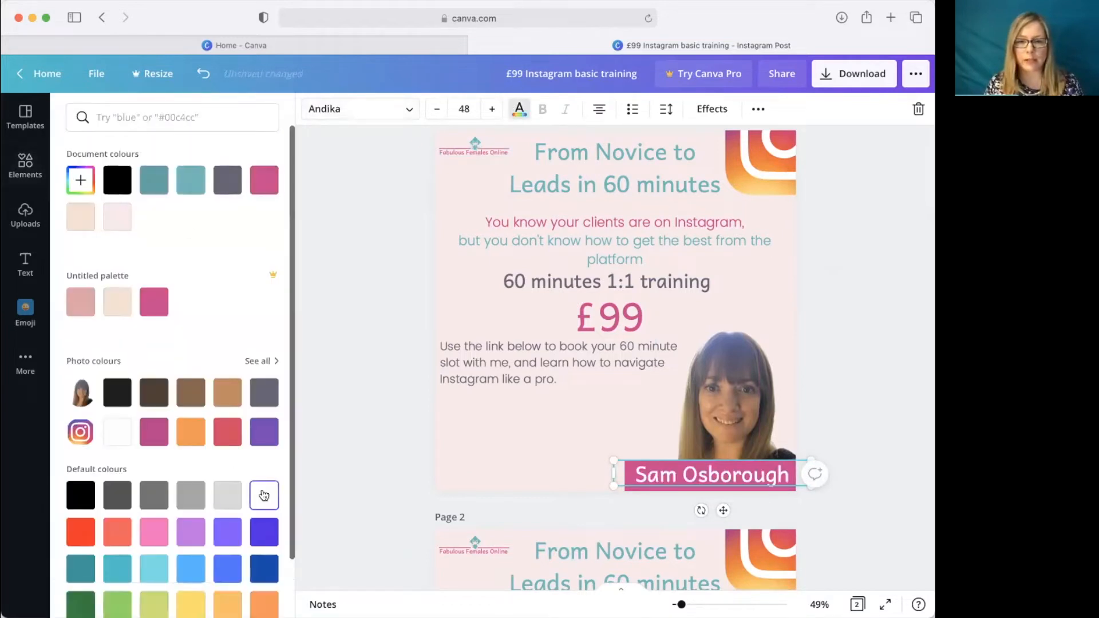
pyautogui.click(117, 216)
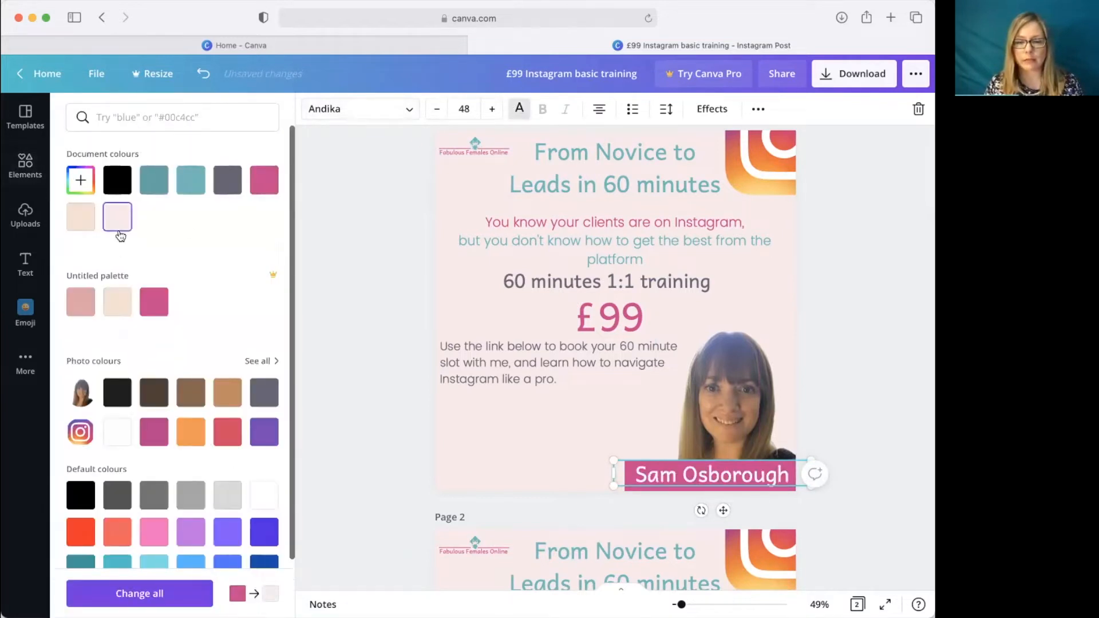
pyautogui.click(264, 495)
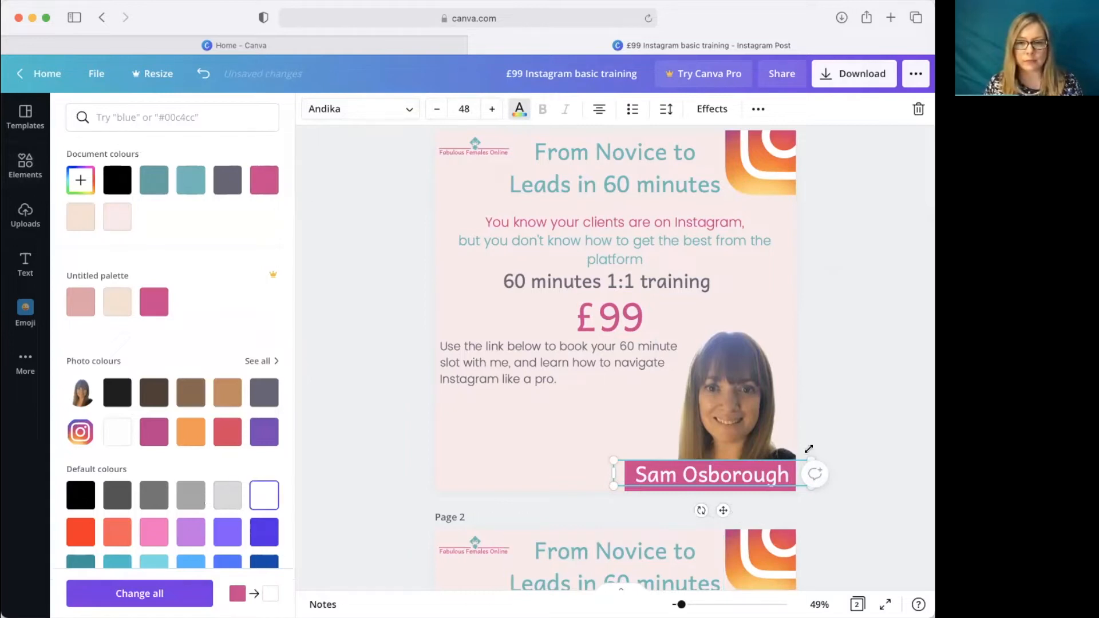
pyautogui.click(119, 226)
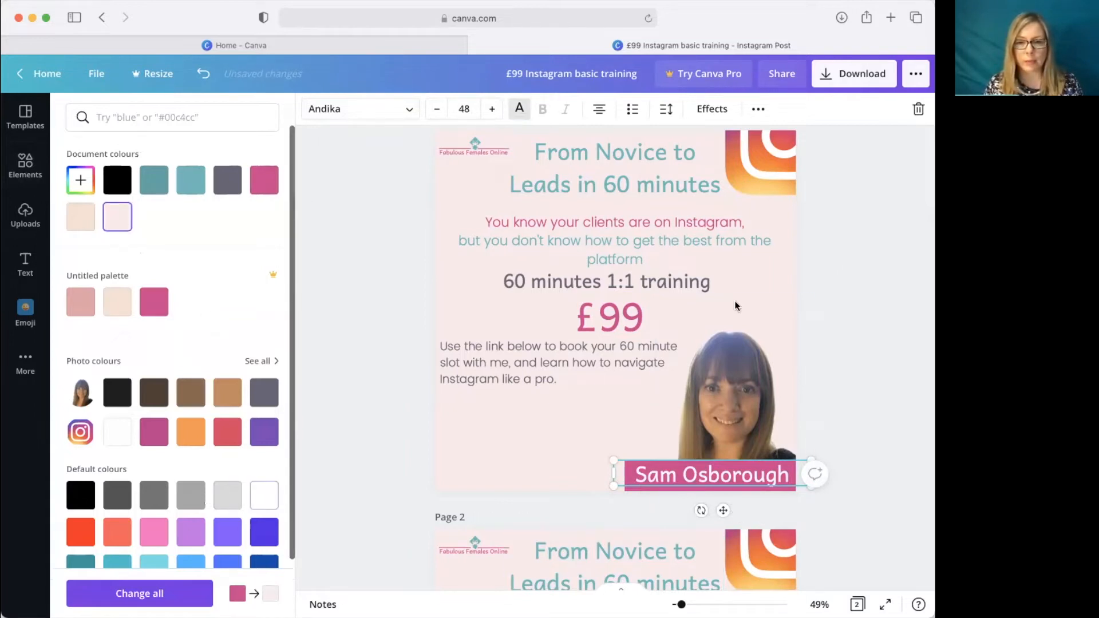
pyautogui.click(865, 368)
pyautogui.click(904, 373)
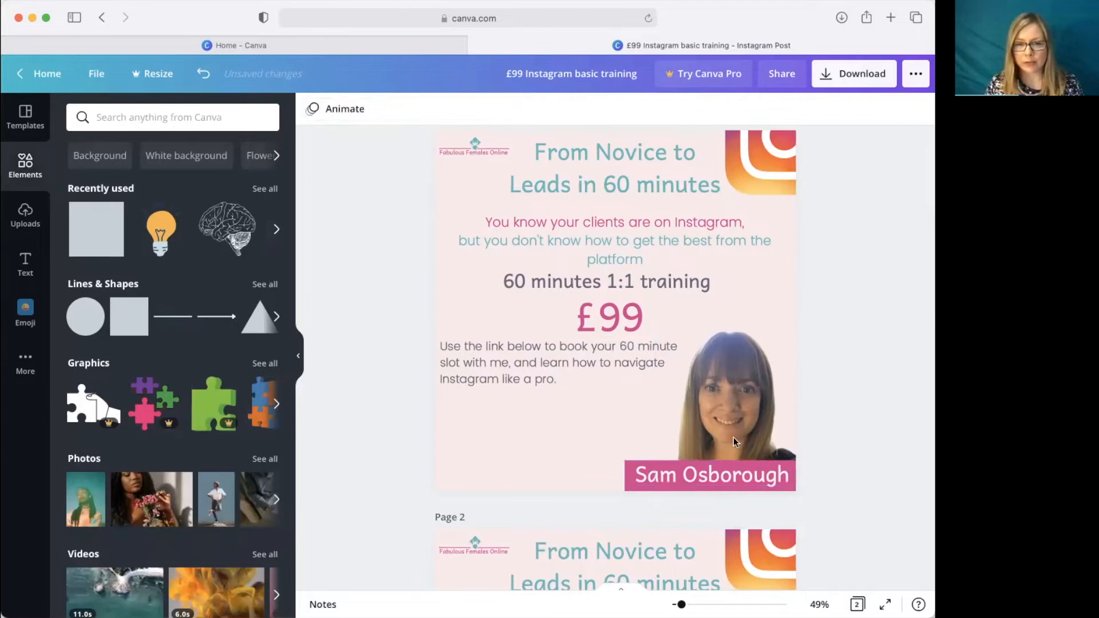
pyautogui.click(632, 469)
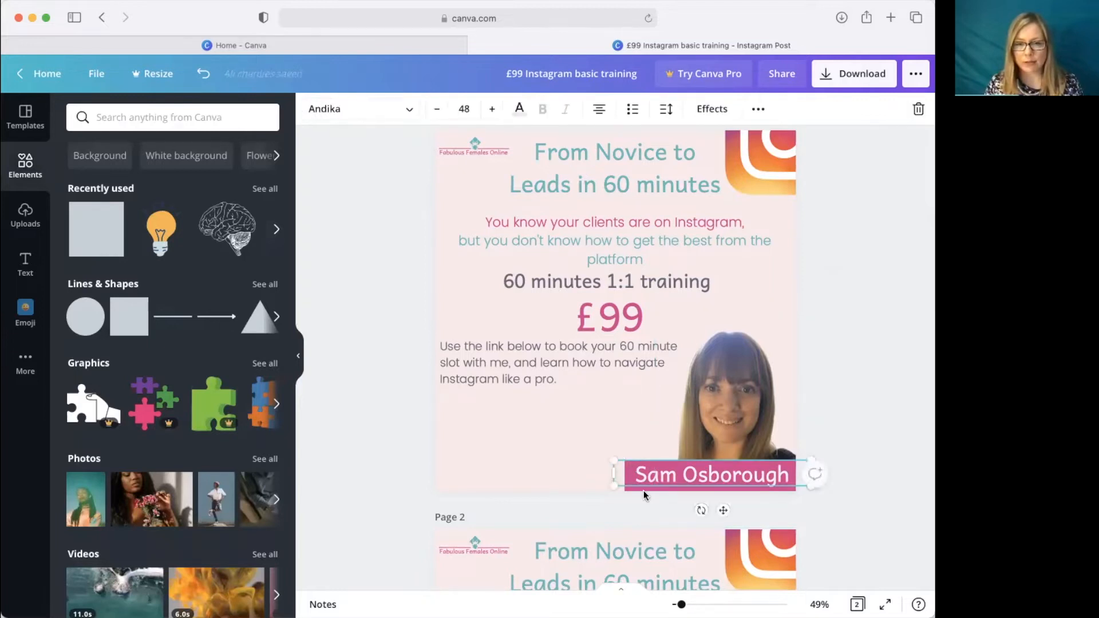
pyautogui.click(643, 490)
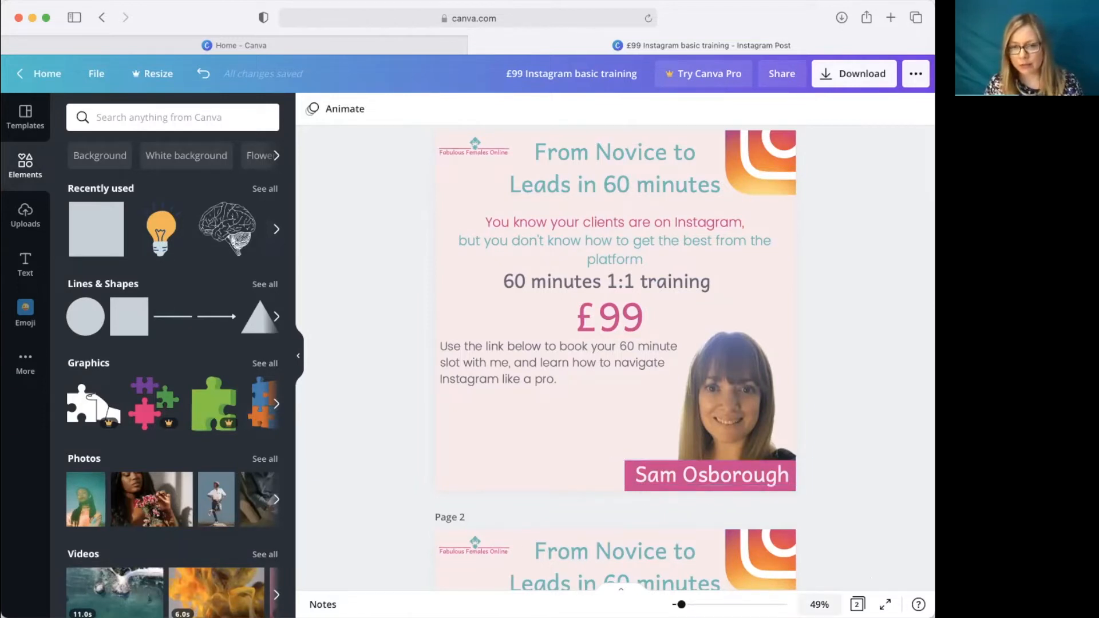
# At 75% zoom, shrink the name text to 40.5, then collapse the side panel and return to Fit
pyautogui.click(819, 604)
pyautogui.click(800, 423)
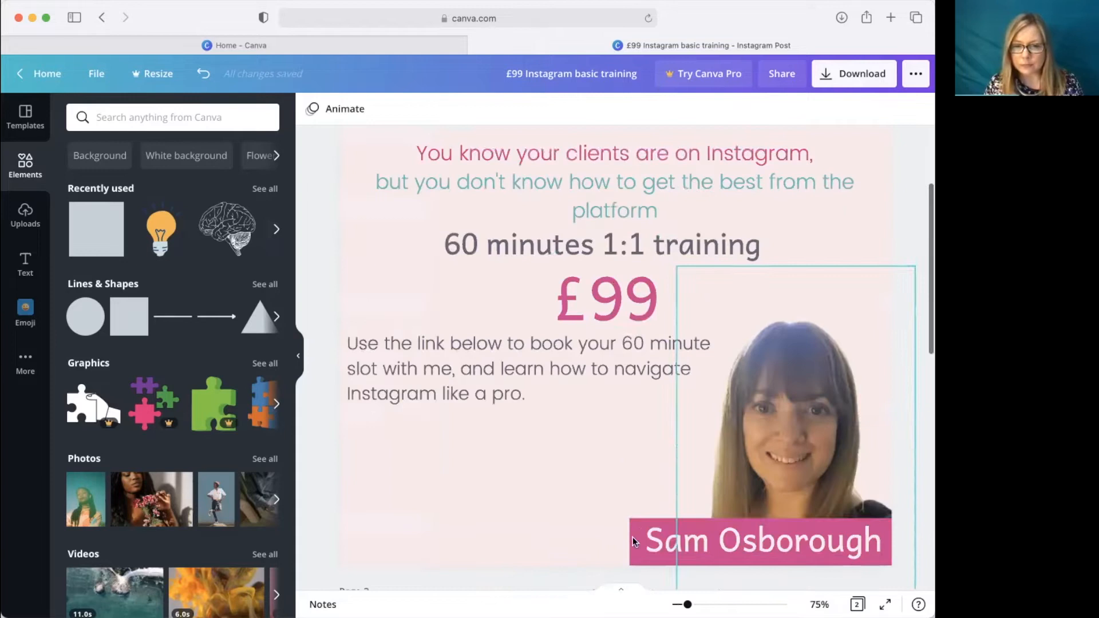
pyautogui.click(666, 565)
pyautogui.click(664, 538)
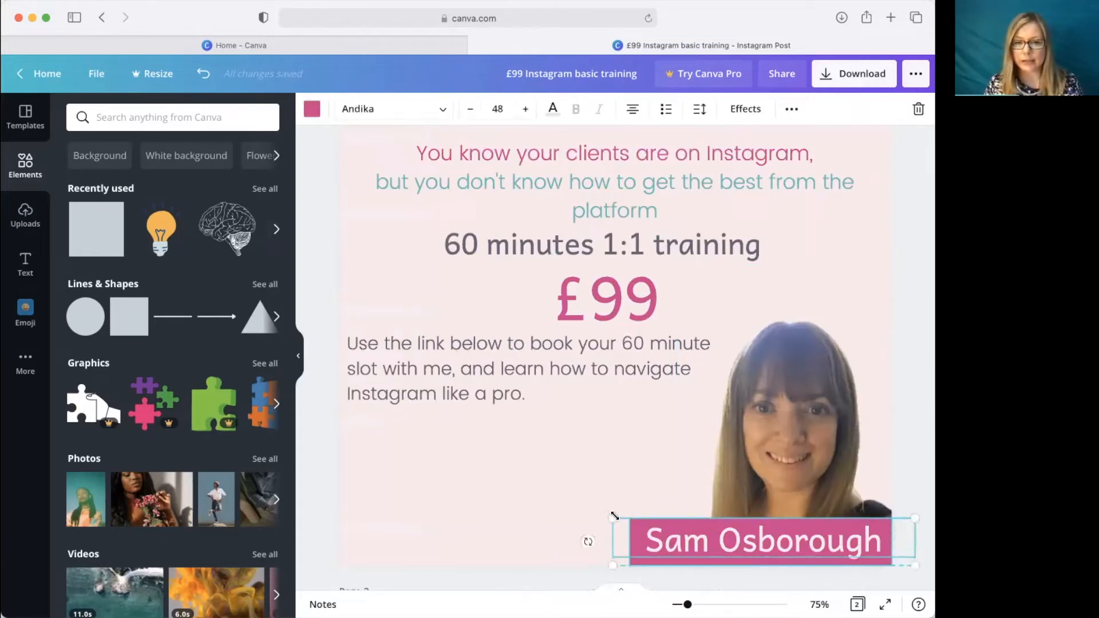
pyautogui.moveTo(616, 519); pyautogui.dragTo(660, 529)
pyautogui.click(828, 543)
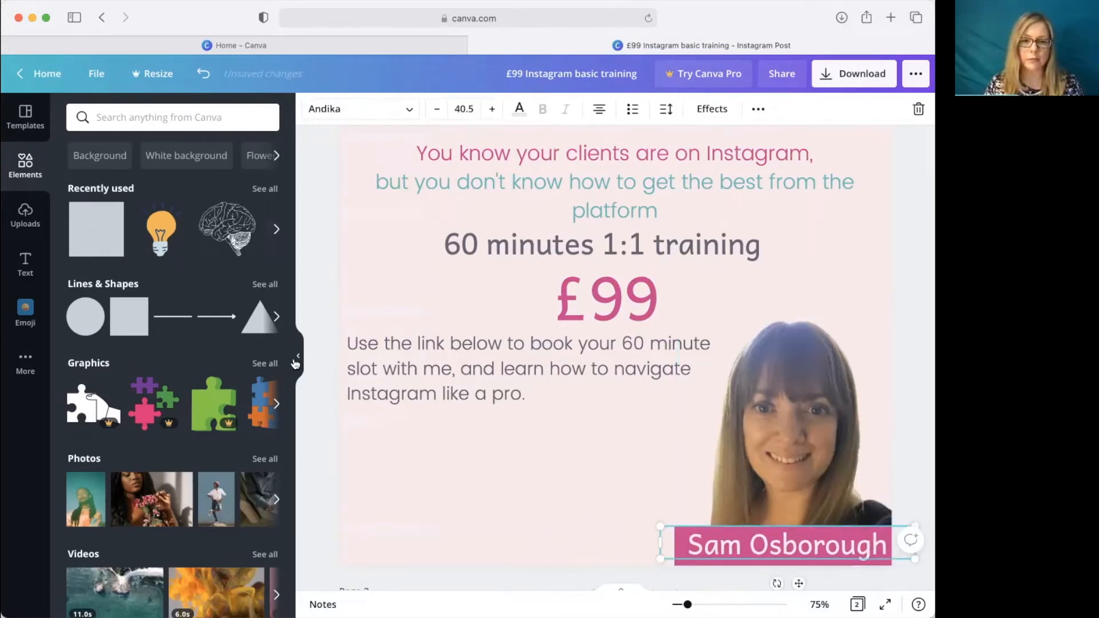
pyautogui.click(297, 358)
pyautogui.click(819, 604)
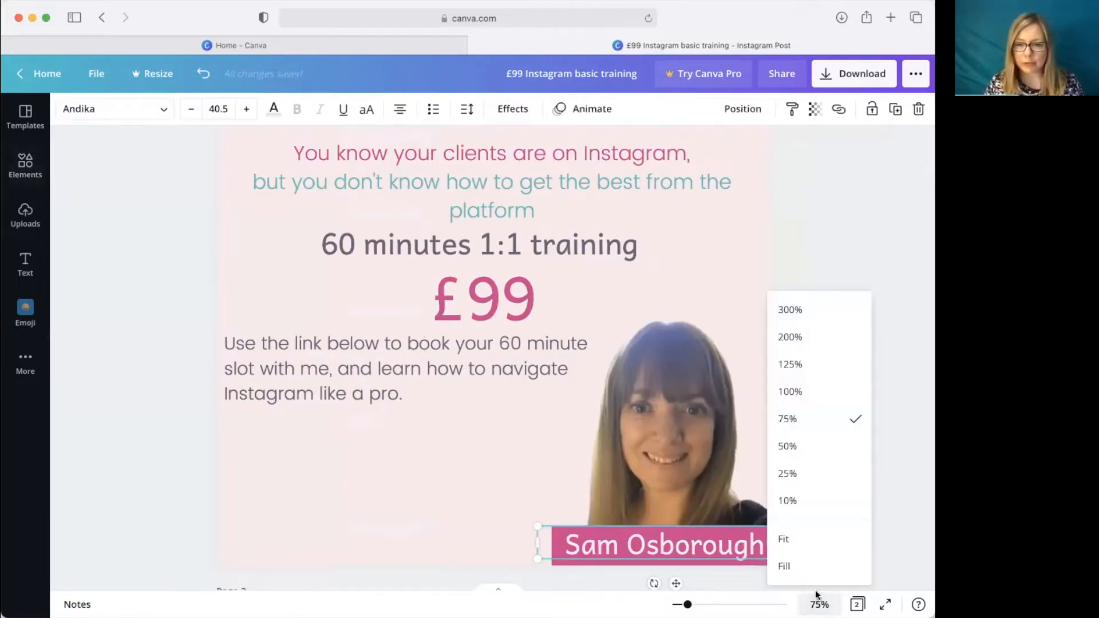
pyautogui.click(795, 540)
pyautogui.click(775, 421)
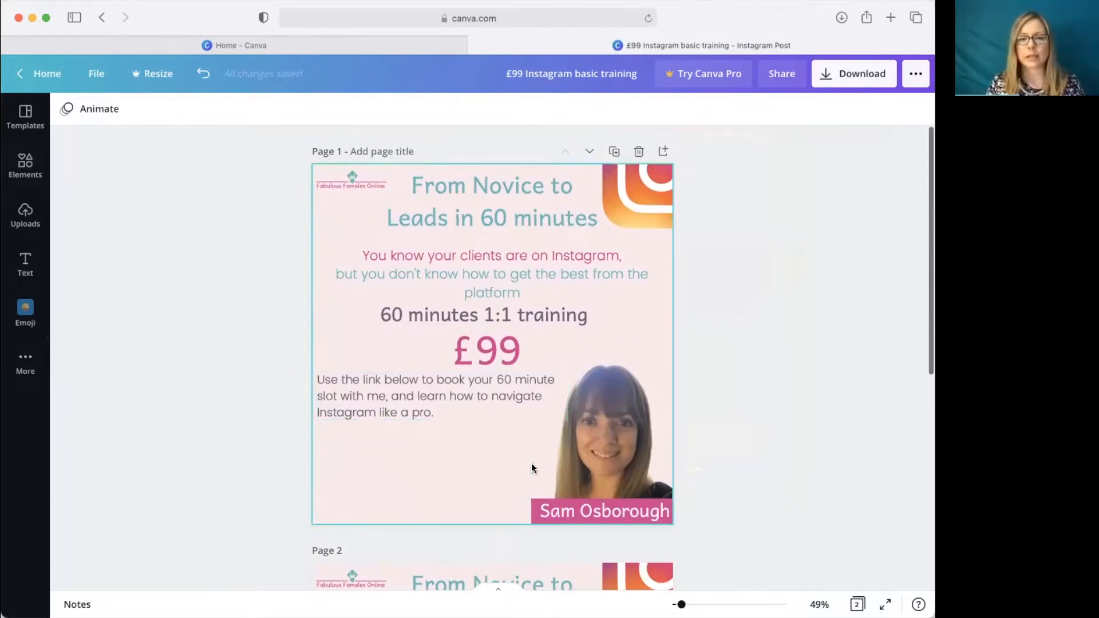
# Move the booking paragraph lower and delete the word 'below' from it
pyautogui.click(394, 397)
pyautogui.moveTo(409, 384); pyautogui.dragTo(482, 456)
pyautogui.doubleClick(409, 430)
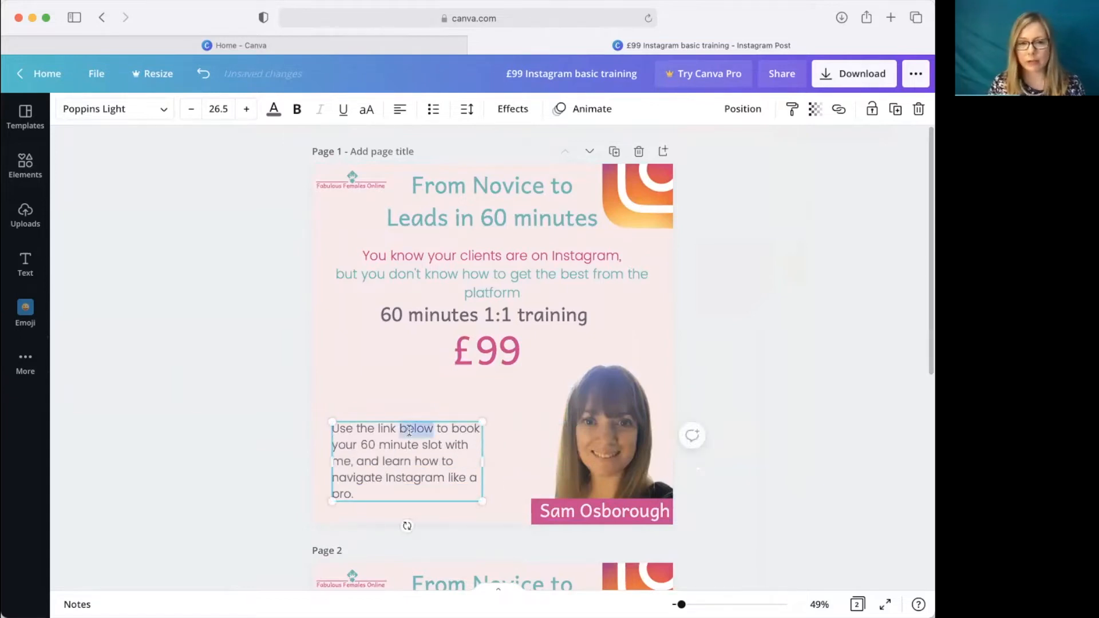
pyautogui.press('BackSpace')
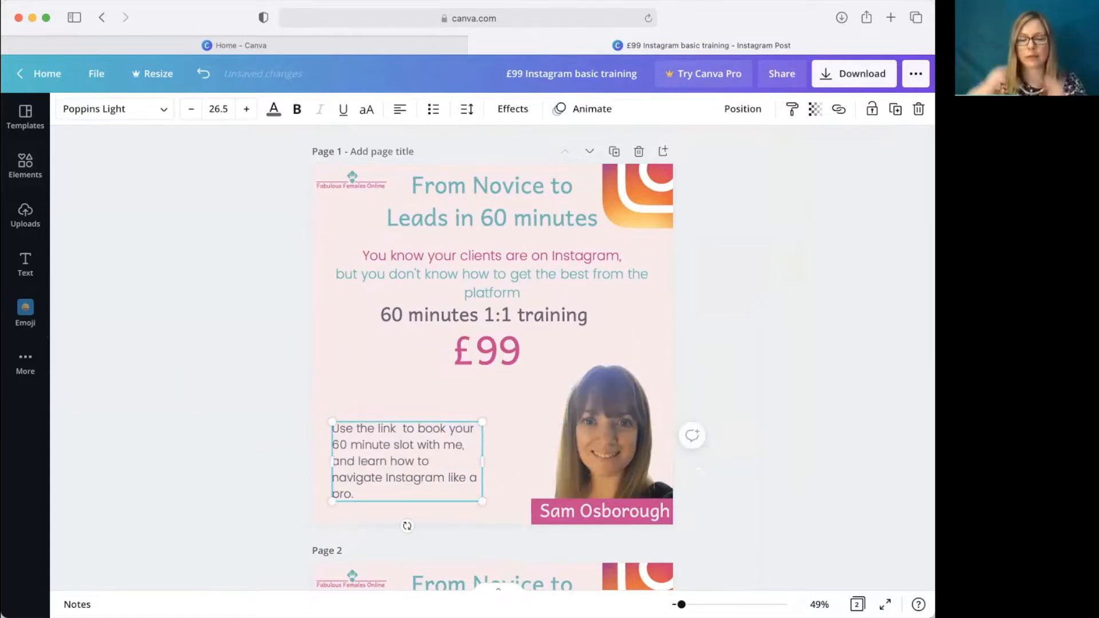
pyautogui.press('BackSpace')
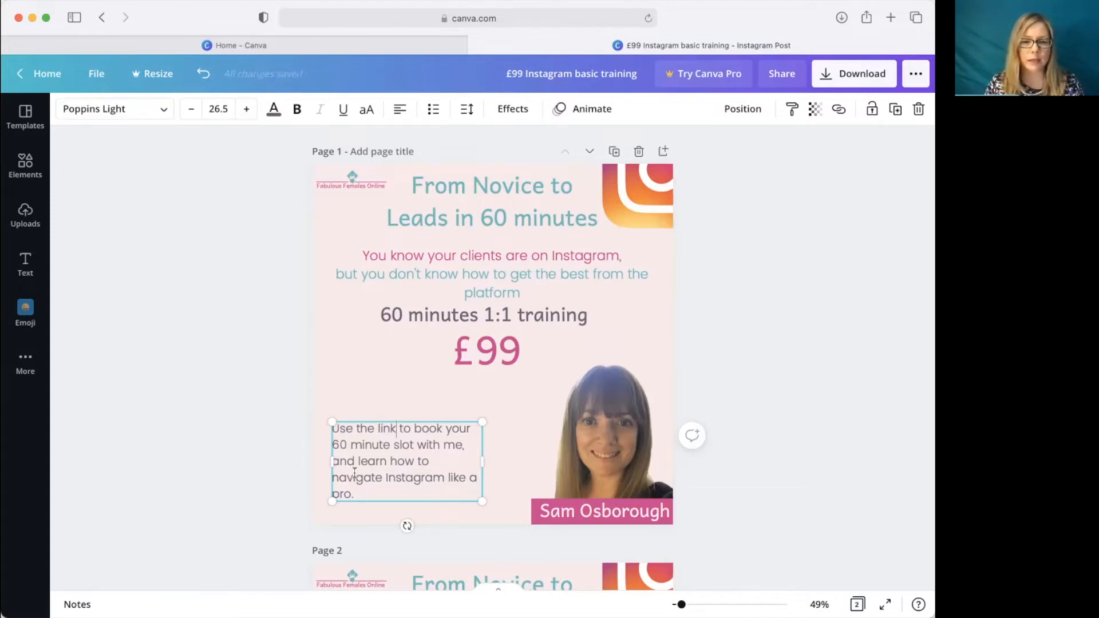
# Replace ', and l' with '. L' to split the blurb into two sentences
pyautogui.moveTo(360, 460); pyautogui.dragTo(336, 461)
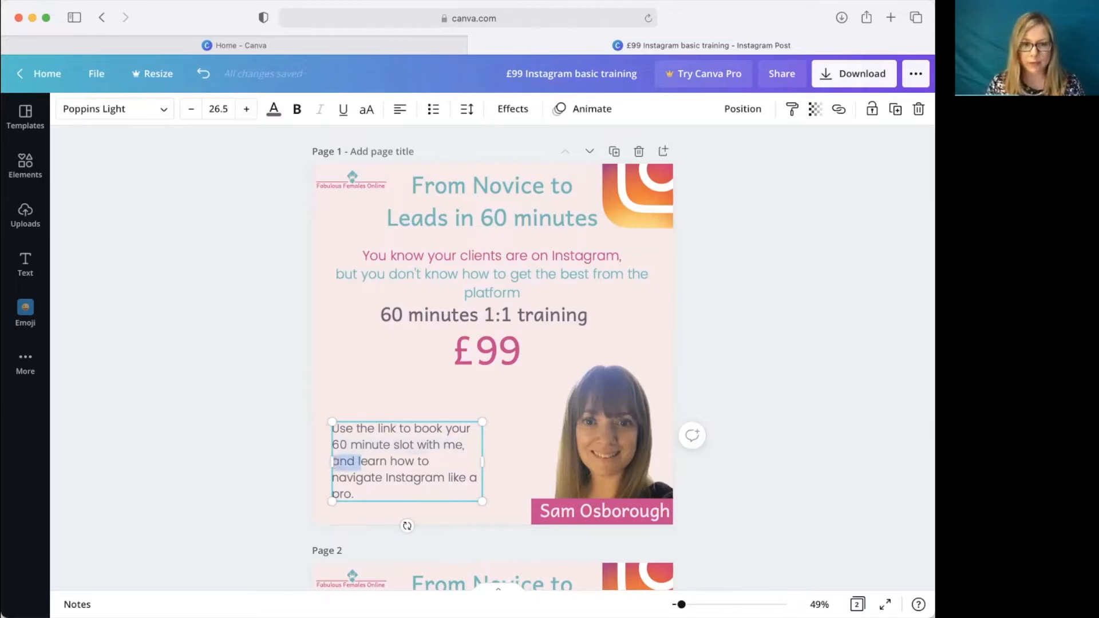
pyautogui.write('L')
pyautogui.press('BackSpace')
pyautogui.press('BackSpace')
pyautogui.press('BackSpace')
pyautogui.write('.')
pyautogui.click(205, 450)
# Nudge the booking text block about 25 px further down the page
pyautogui.click(406, 463)
pyautogui.moveTo(405, 462); pyautogui.dragTo(407, 478)
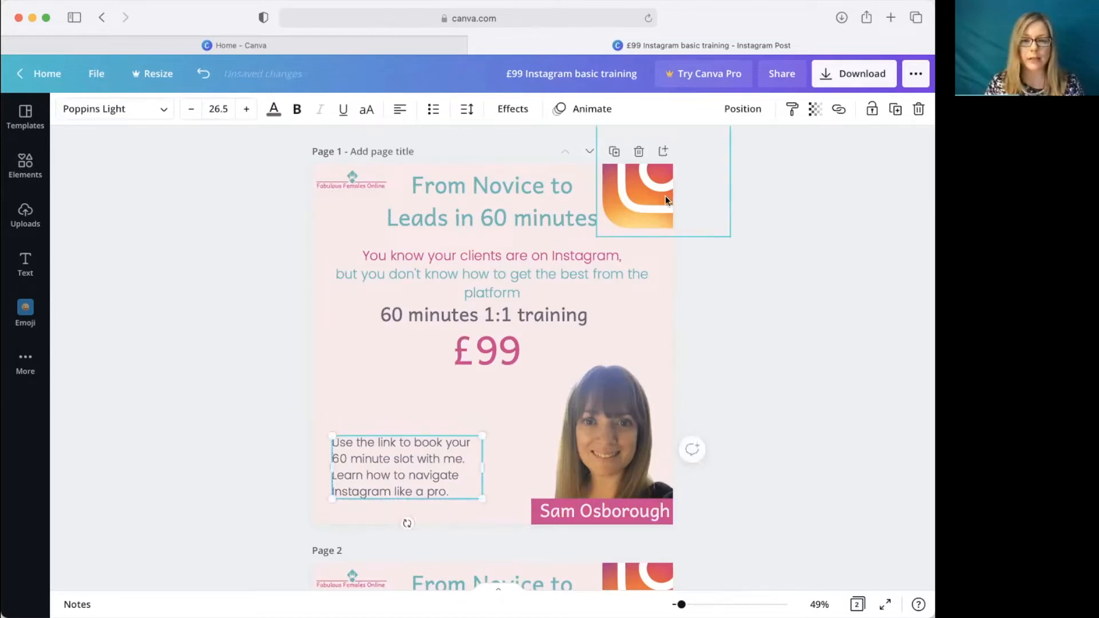
pyautogui.click(874, 387)
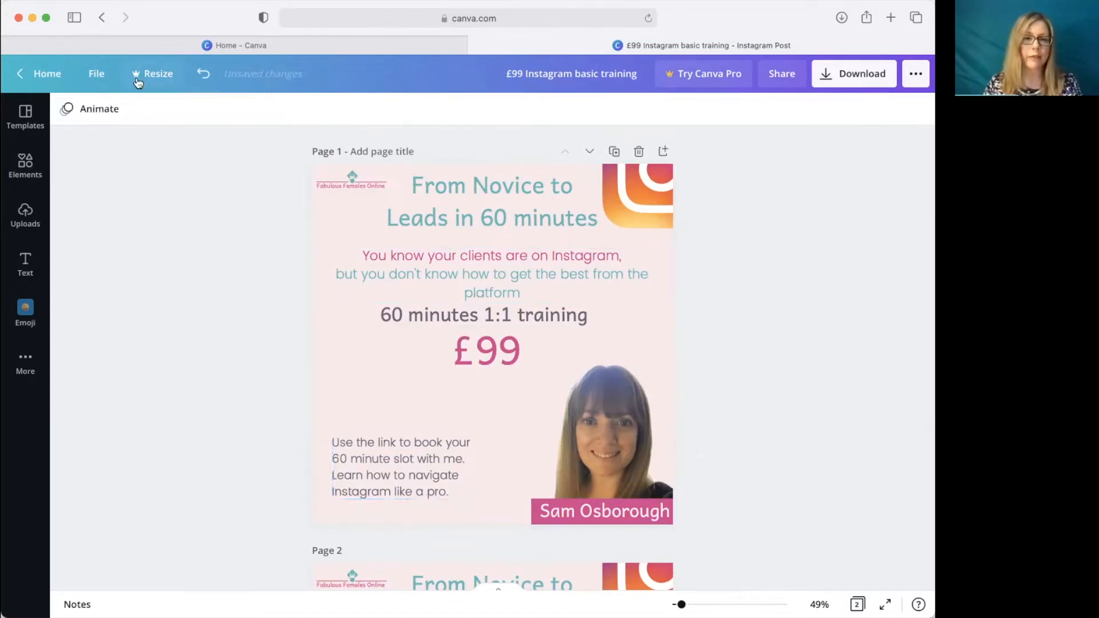
# Turn on Show margins from the File menu
pyautogui.click(96, 73)
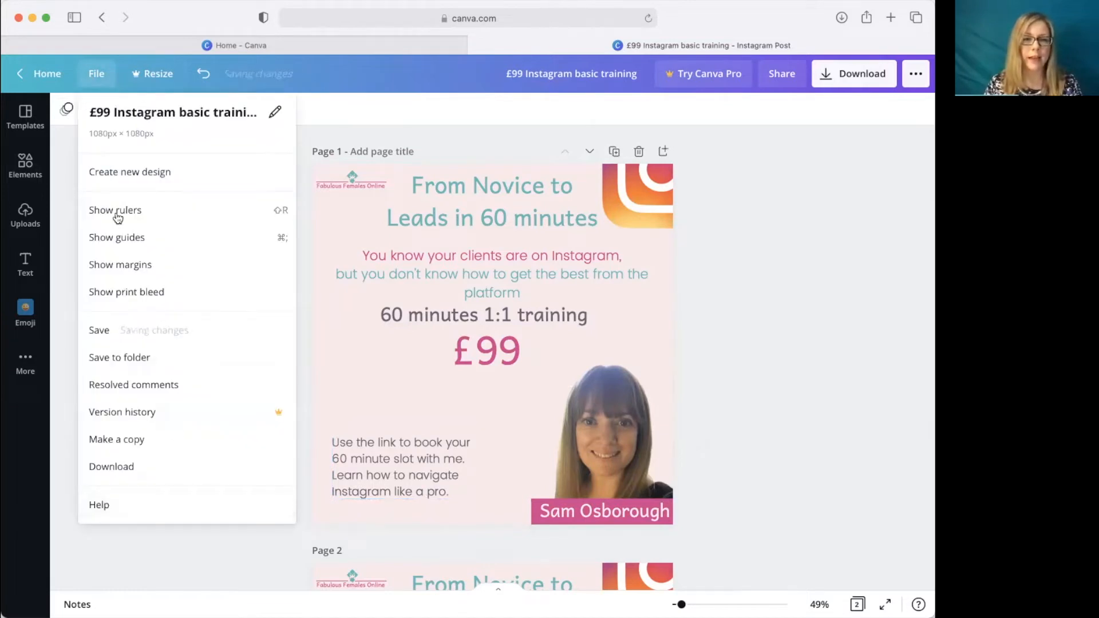
pyautogui.click(127, 265)
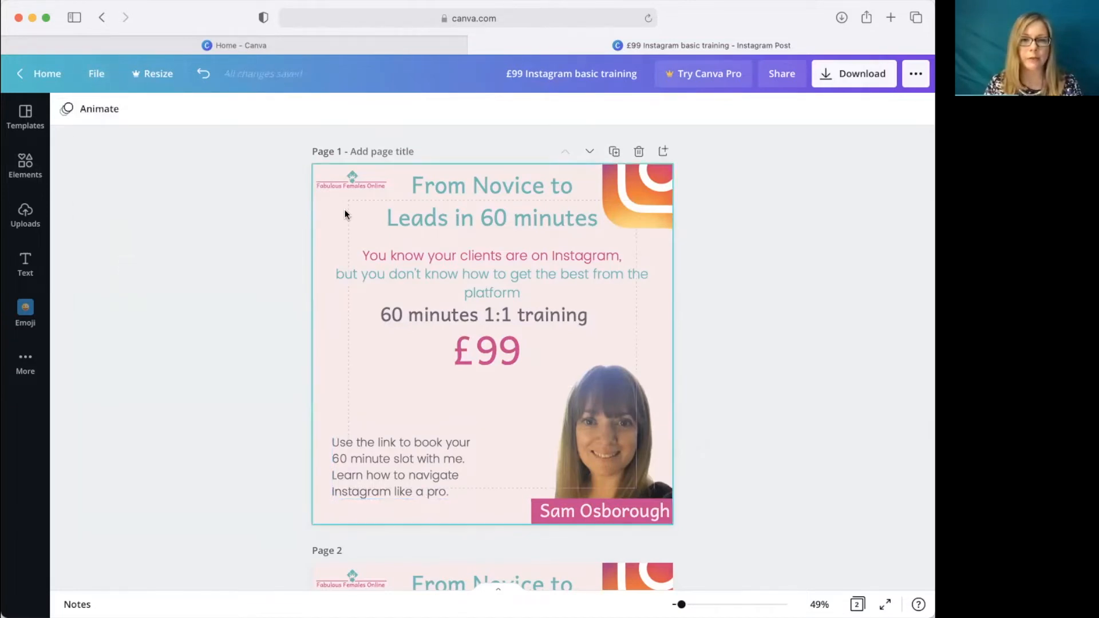
pyautogui.click(90, 72)
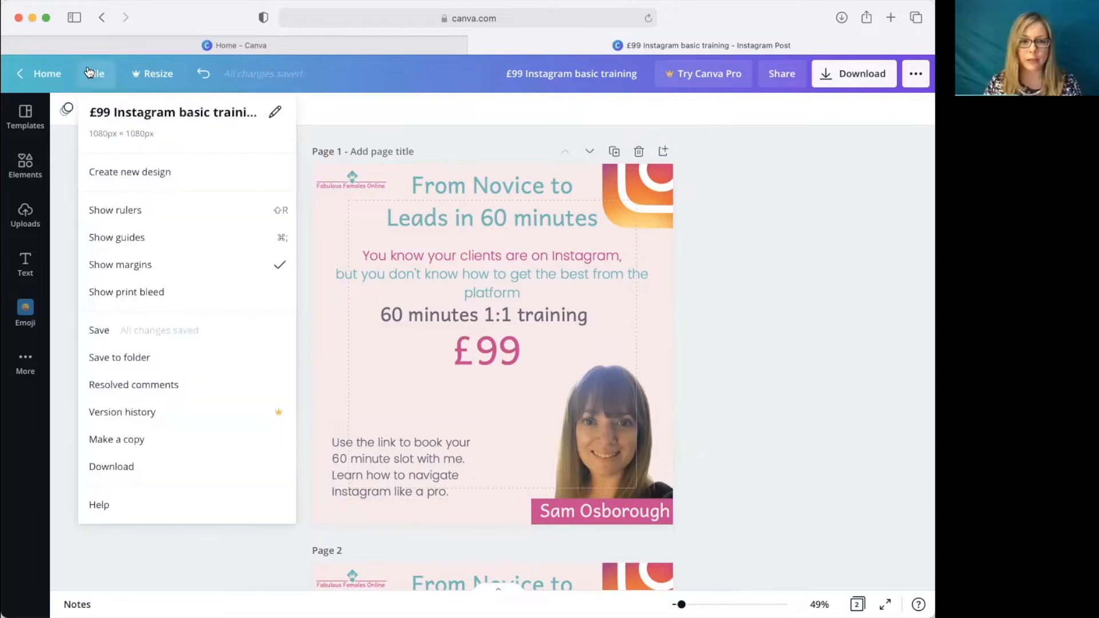
pyautogui.click(824, 321)
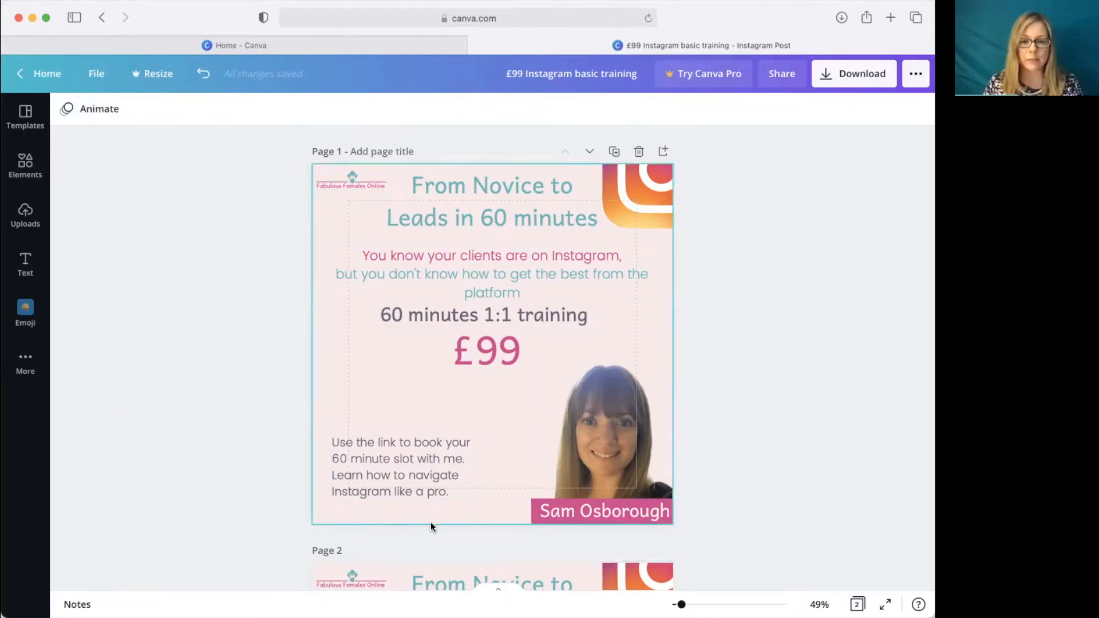
pyautogui.click(385, 450)
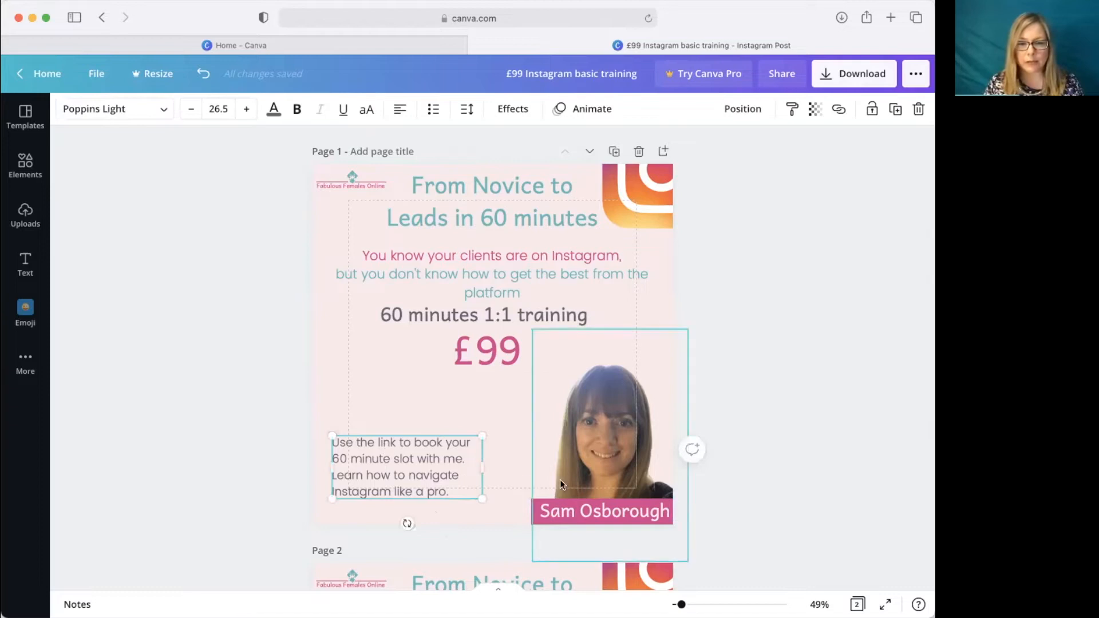
pyautogui.click(578, 509)
pyautogui.moveTo(585, 509); pyautogui.dragTo(583, 510)
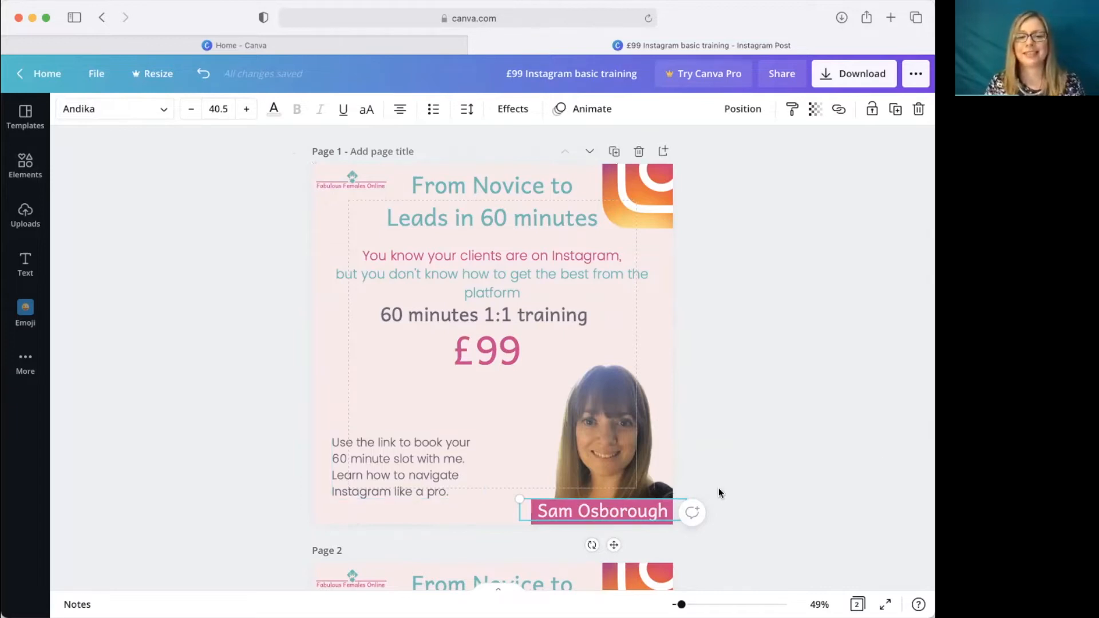
# Move the £99, 60 minutes 1:1 training and intro text blocks down together
pyautogui.click(885, 454)
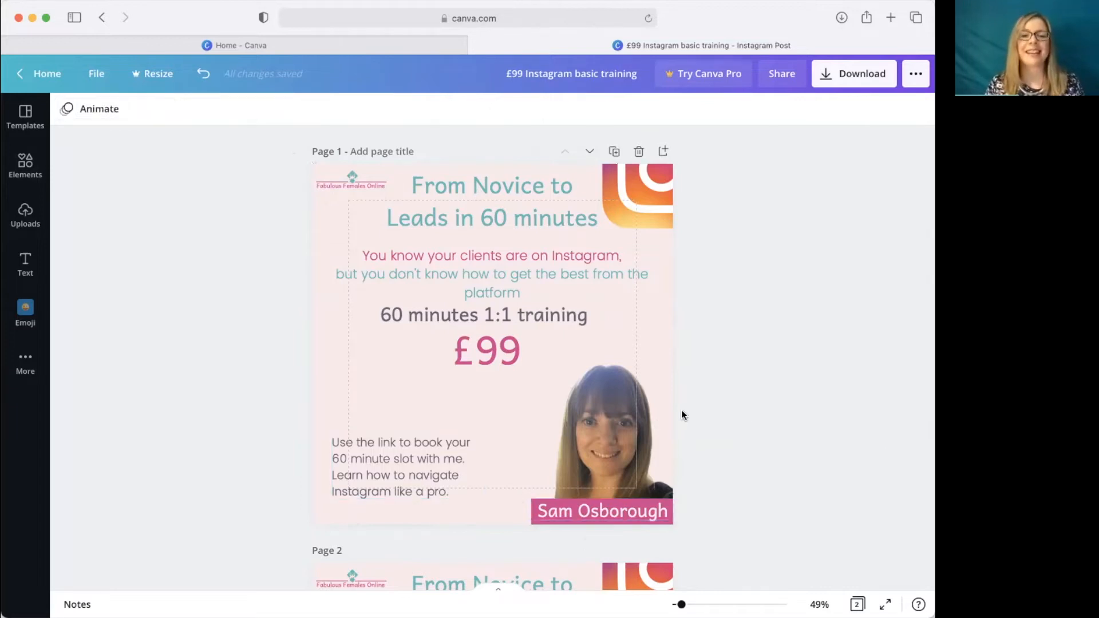
pyautogui.click(487, 351)
pyautogui.keyDown('shift'); pyautogui.click(497, 315); pyautogui.keyUp('shift')
pyautogui.keyDown('shift'); pyautogui.click(506, 272); pyautogui.keyUp('shift')
pyautogui.moveTo(504, 294); pyautogui.dragTo(501, 327)
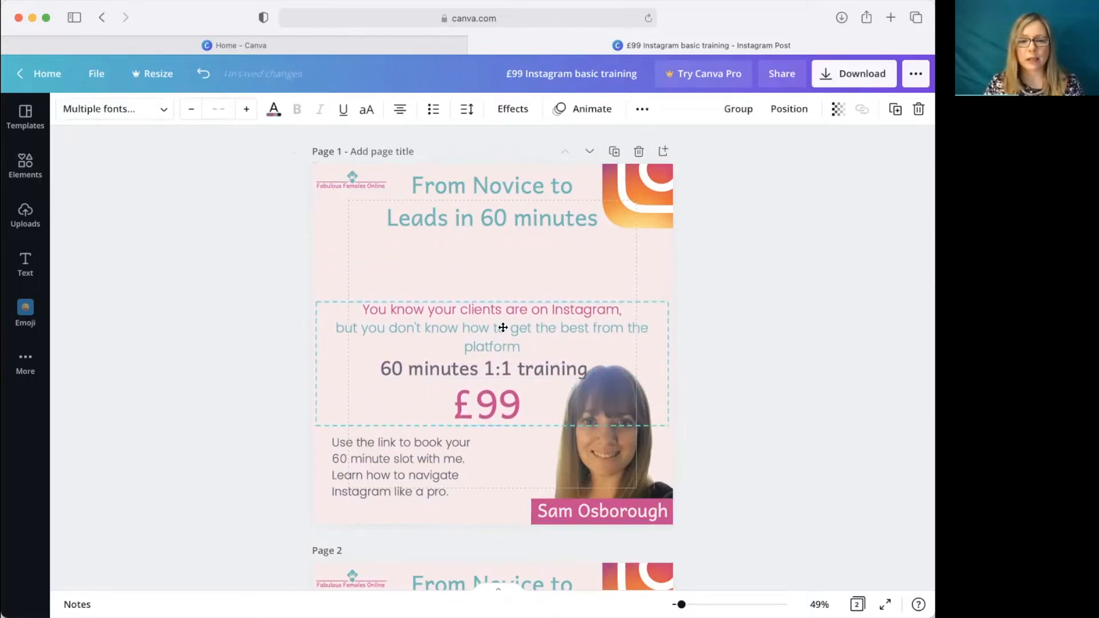
pyautogui.click(628, 250)
# Enlarge the 'From Novice to Leads in 60 minutes' heading to size 74.2 and reposition it
pyautogui.click(541, 218)
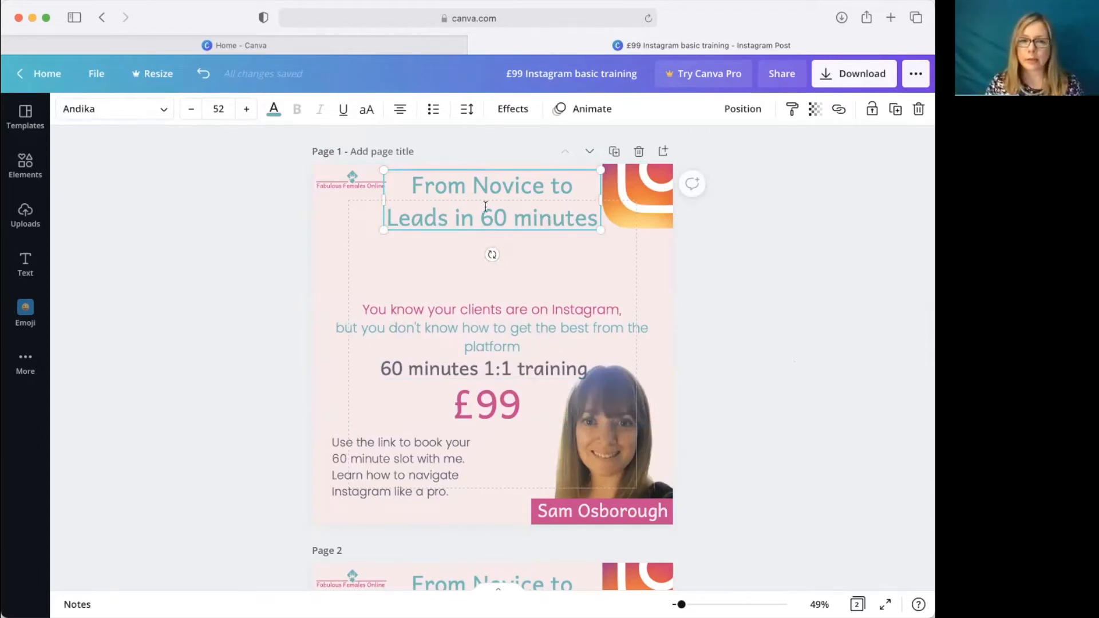
pyautogui.moveTo(499, 258); pyautogui.dragTo(455, 298)
pyautogui.moveTo(560, 277); pyautogui.dragTo(647, 295)
pyautogui.moveTo(518, 271); pyautogui.dragTo(518, 255)
pyautogui.click(794, 321)
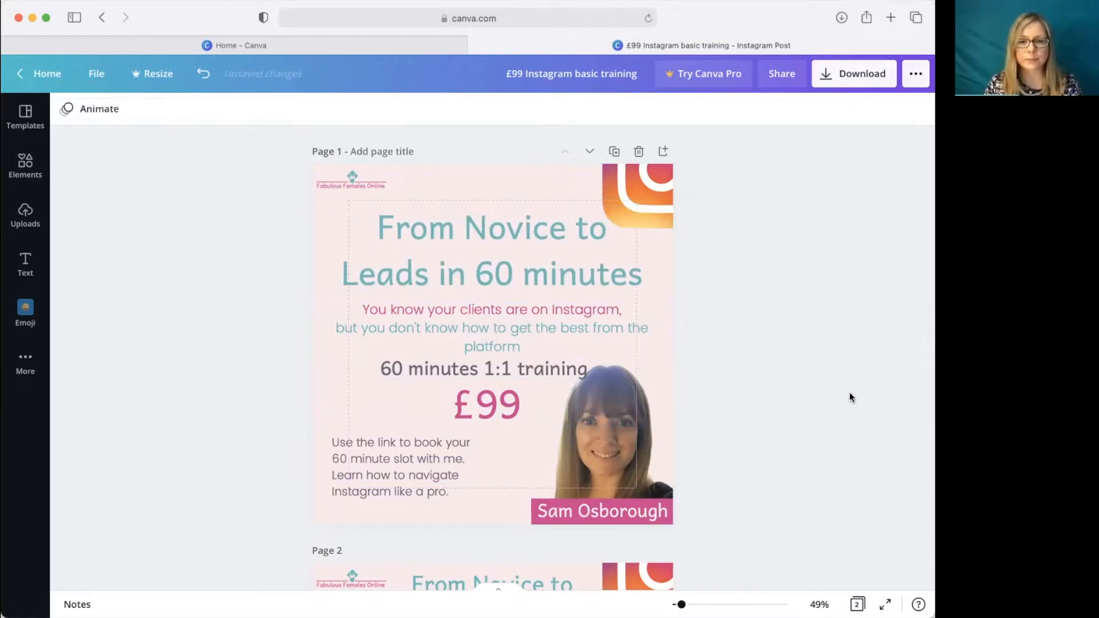
pyautogui.moveTo(509, 270); pyautogui.dragTo(509, 259)
pyautogui.click(780, 307)
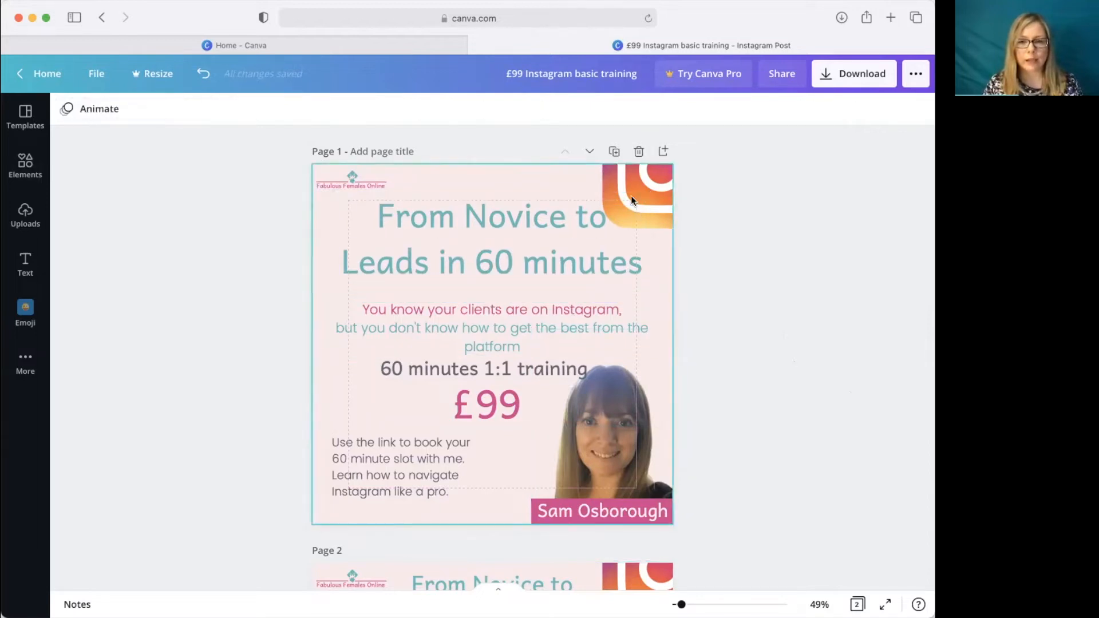
# Move the Instagram logo to the lower left and shift the booking text right
pyautogui.moveTo(665, 182); pyautogui.dragTo(347, 496)
pyautogui.click(389, 473)
pyautogui.moveTo(396, 470); pyautogui.dragTo(423, 470)
pyautogui.click(375, 488)
pyautogui.press('Left')
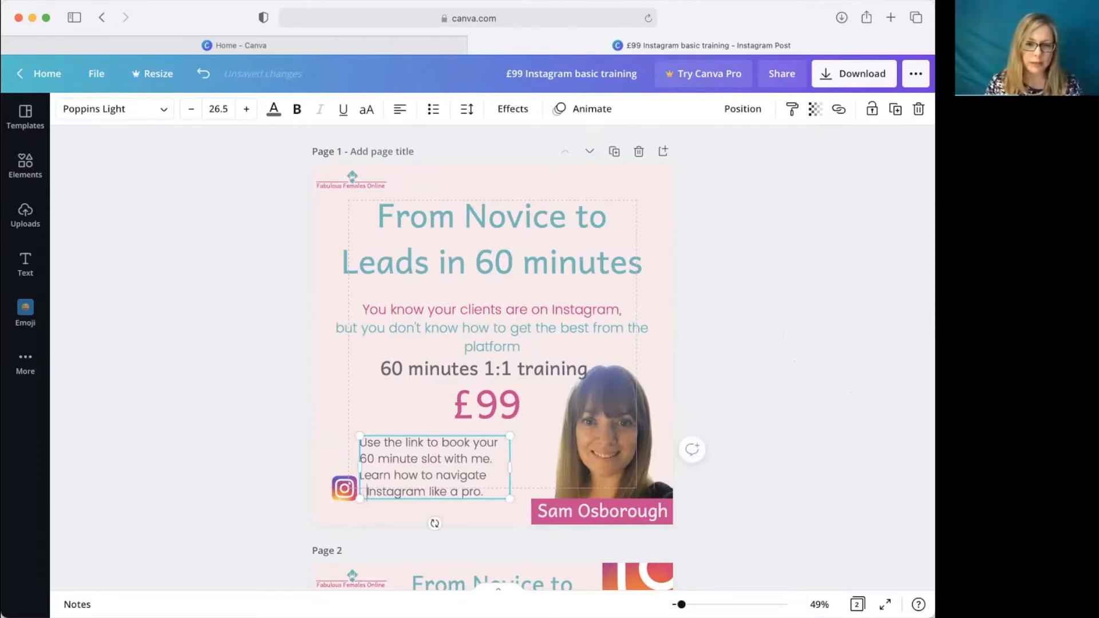
# Place the logo beside 'Instagram like a pro.' and move logo and text left together
pyautogui.click(274, 440)
pyautogui.moveTo(345, 495); pyautogui.dragTo(376, 501)
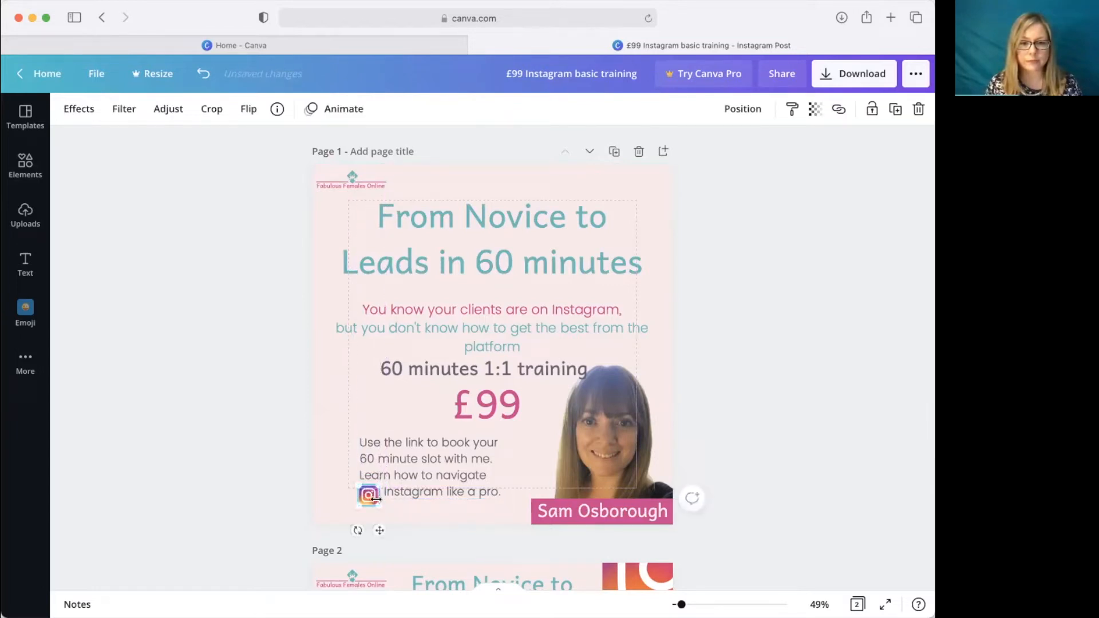
pyautogui.keyDown('shift'); pyautogui.click(436, 450); pyautogui.keyUp('shift')
pyautogui.moveTo(436, 450); pyautogui.dragTo(410, 450)
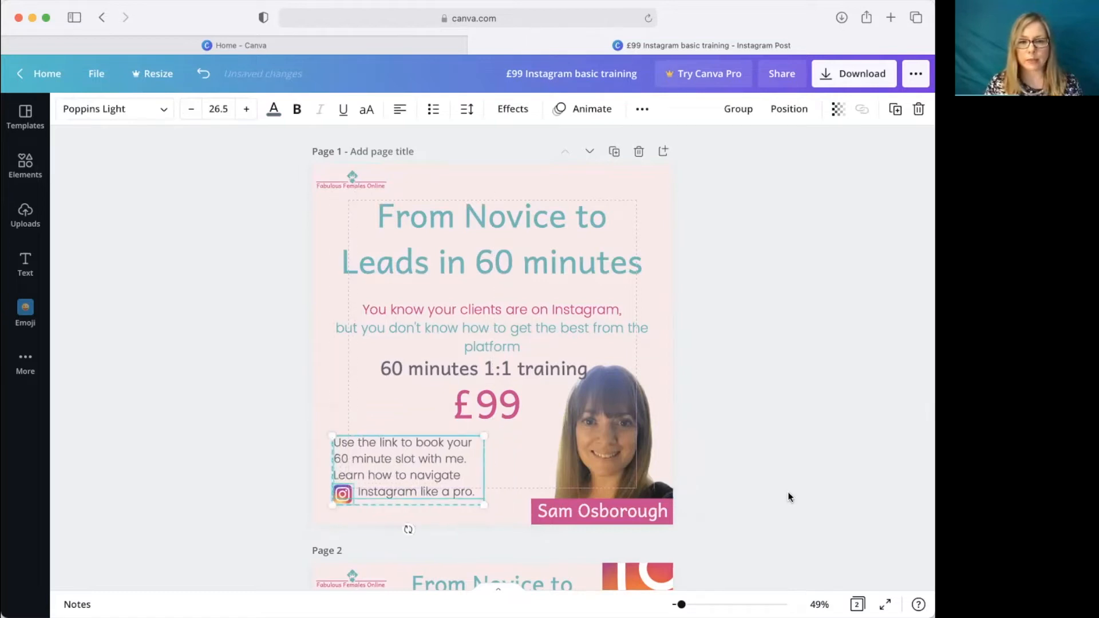
pyautogui.click(765, 438)
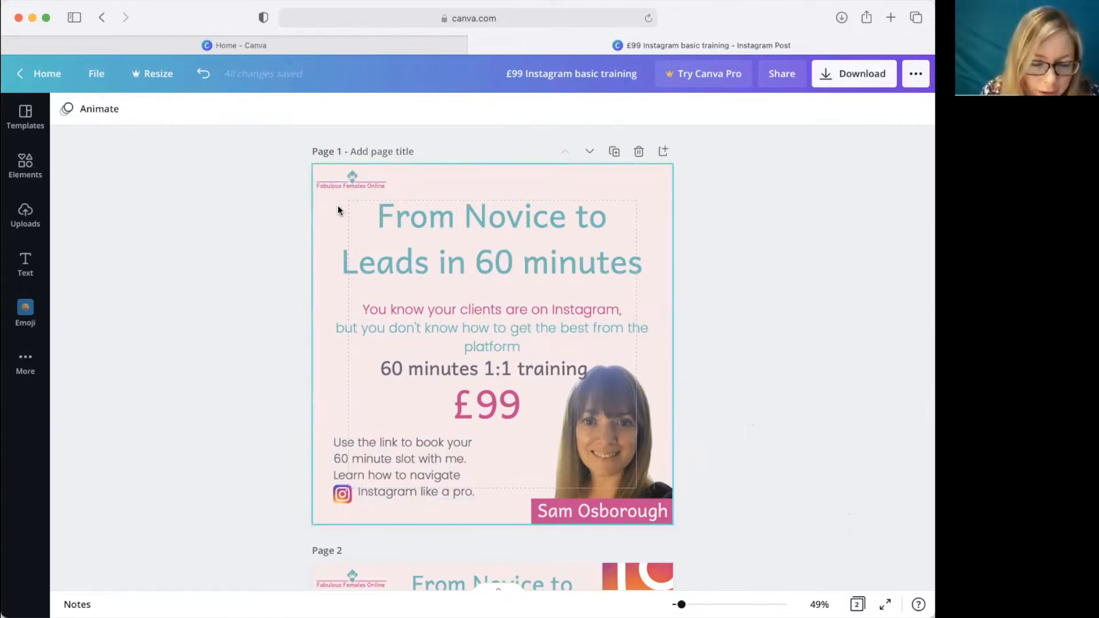
# Zoom to 100% to inspect the logo pieces at the top-left
pyautogui.click(819, 604)
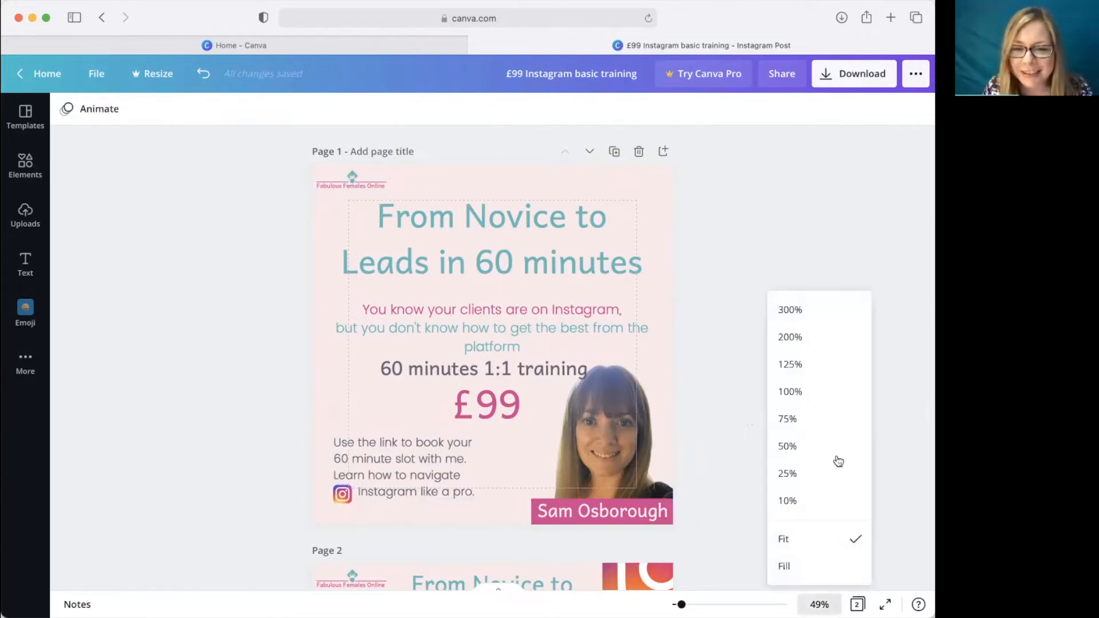
pyautogui.click(811, 398)
pyautogui.scroll(4, 562, 382)
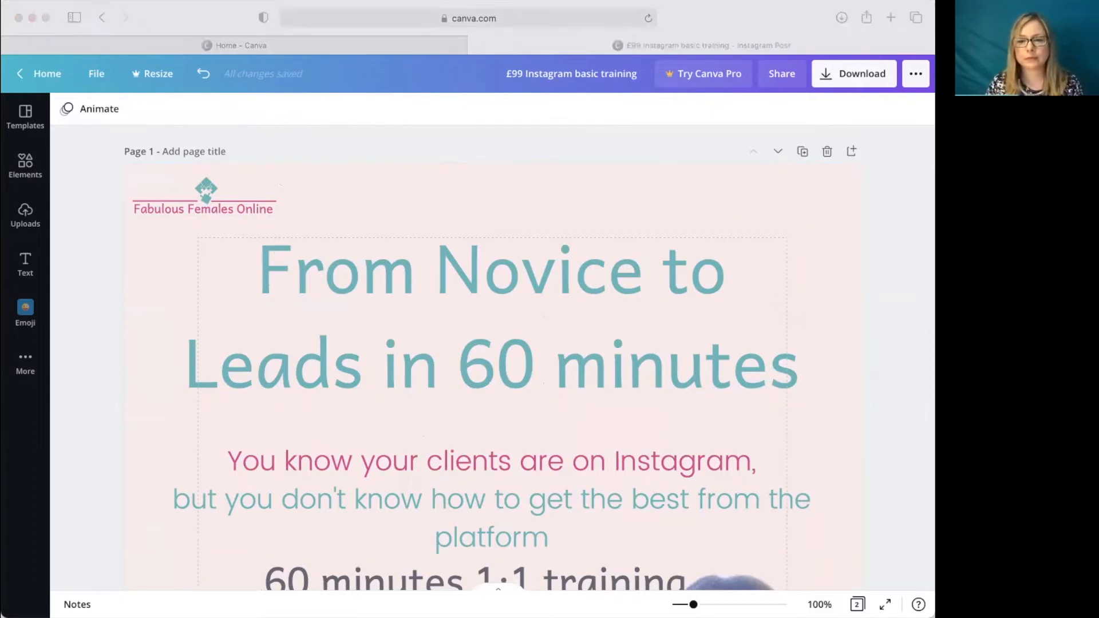
pyautogui.click(99, 446)
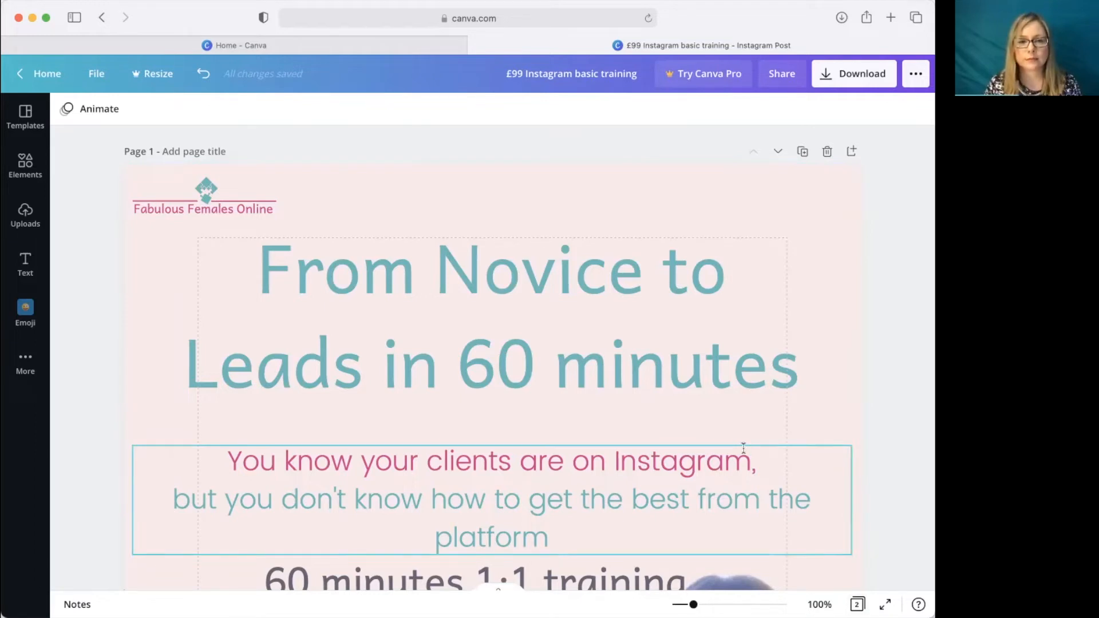
# Return to Fit view and group the Fabulous Females Online logo pieces
pyautogui.click(819, 605)
pyautogui.click(799, 547)
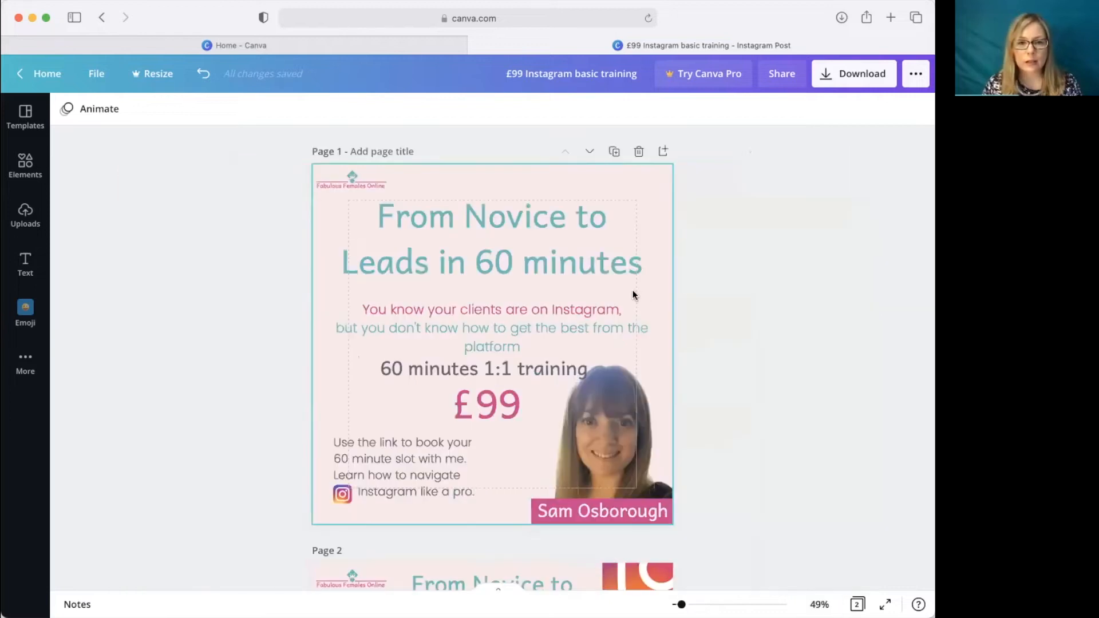
pyautogui.moveTo(293, 167); pyautogui.dragTo(427, 180)
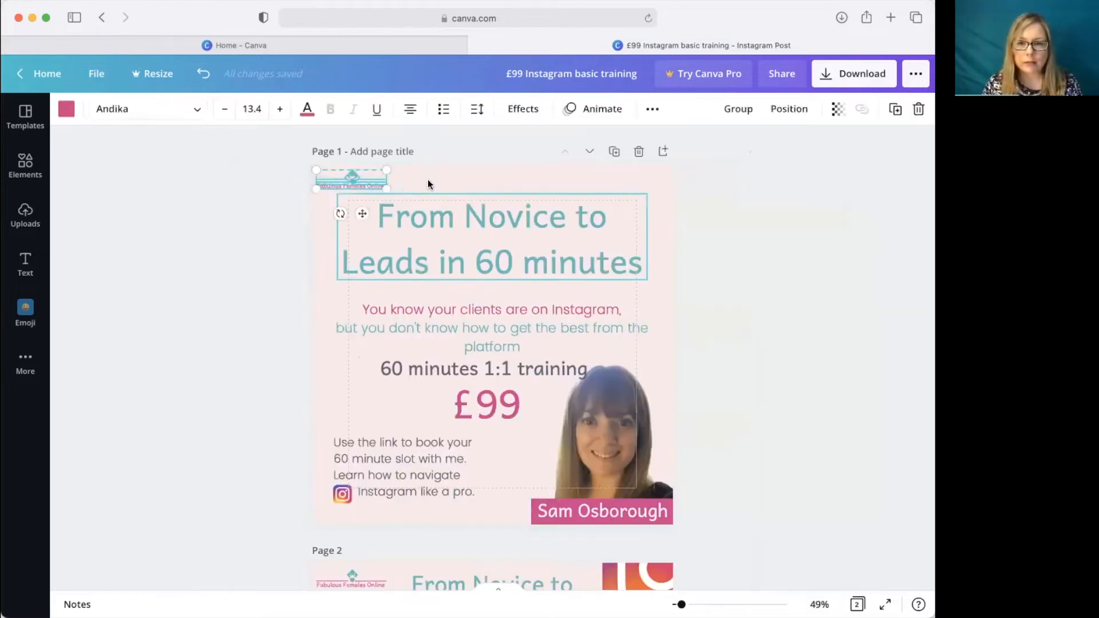
pyautogui.click(733, 110)
# Move the logo to top centre, lower the heading, and set the logo just above it
pyautogui.moveTo(355, 182); pyautogui.dragTo(475, 182)
pyautogui.click(481, 219)
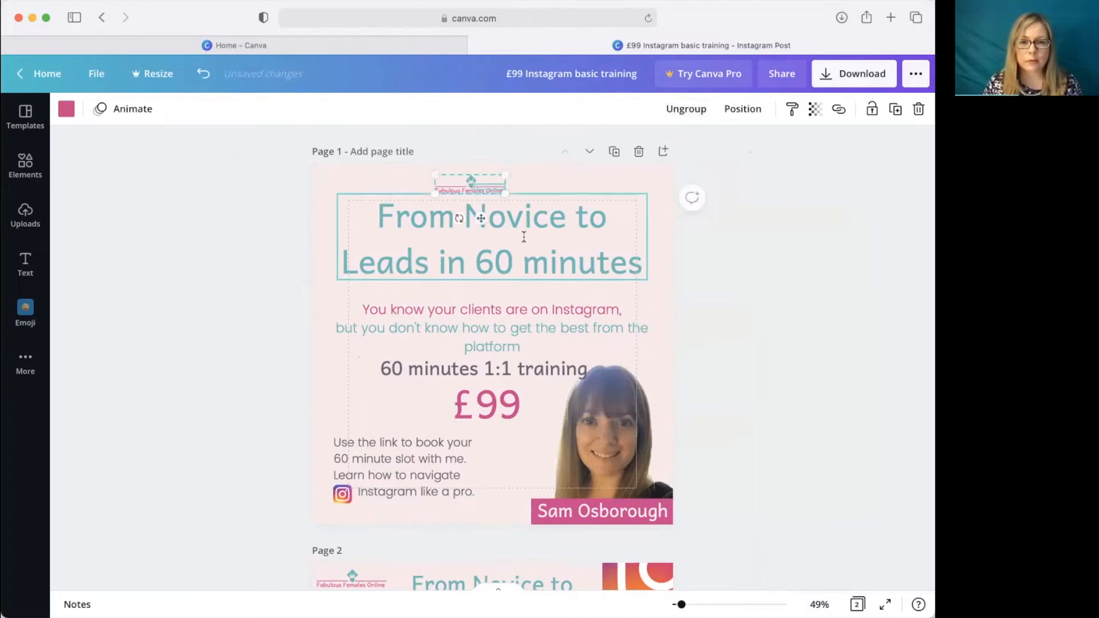
pyautogui.moveTo(517, 234); pyautogui.dragTo(521, 263)
pyautogui.moveTo(487, 186); pyautogui.dragTo(542, 224)
pyautogui.click(800, 318)
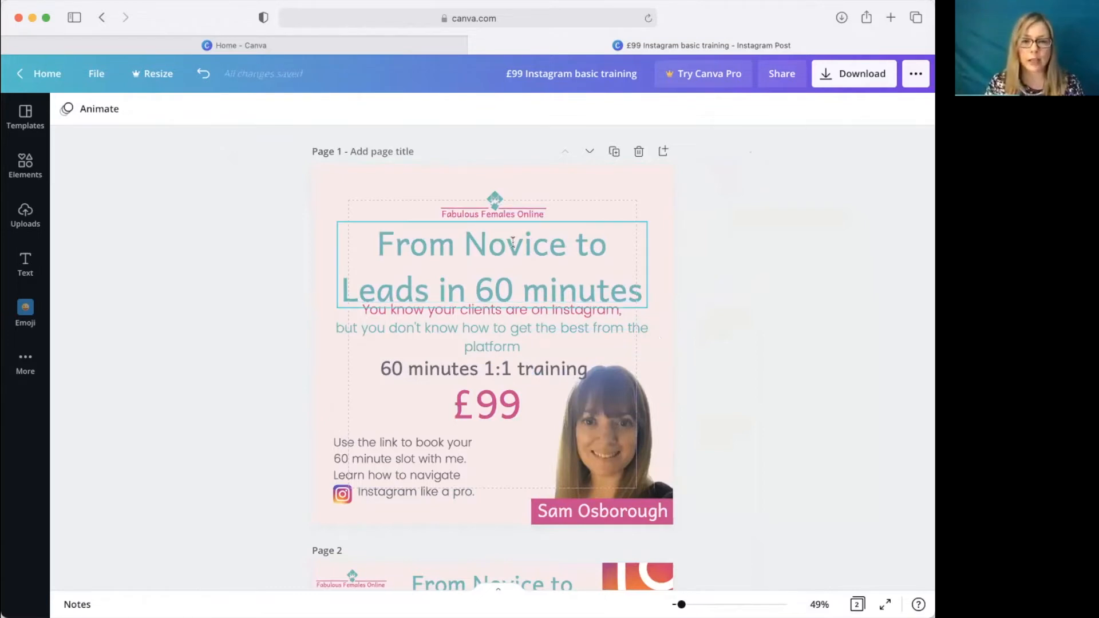
# Fine-tune the logo so it sits centred above the headline at text size 21.1
pyautogui.click(512, 211)
pyautogui.moveTo(512, 211); pyautogui.dragTo(507, 208)
pyautogui.click(797, 324)
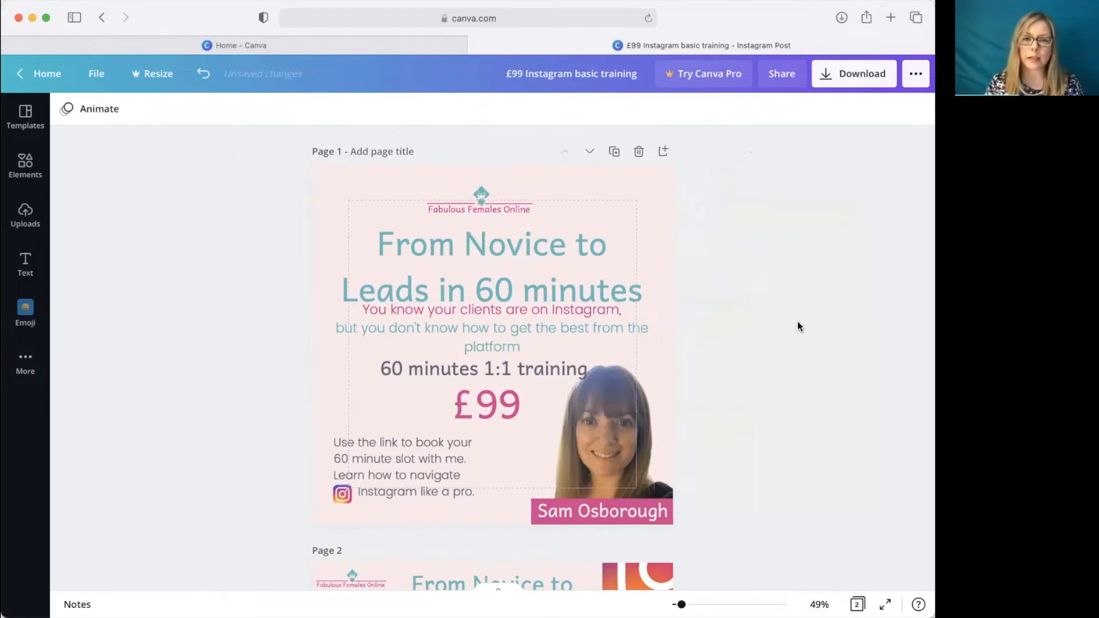
pyautogui.moveTo(475, 210); pyautogui.dragTo(426, 219)
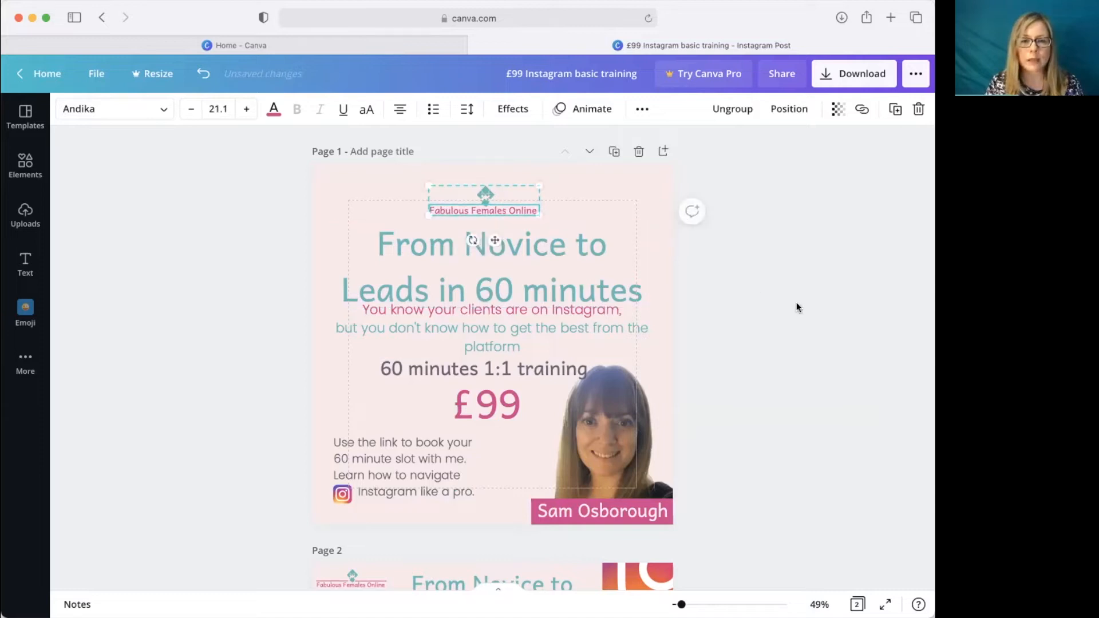
pyautogui.click(798, 312)
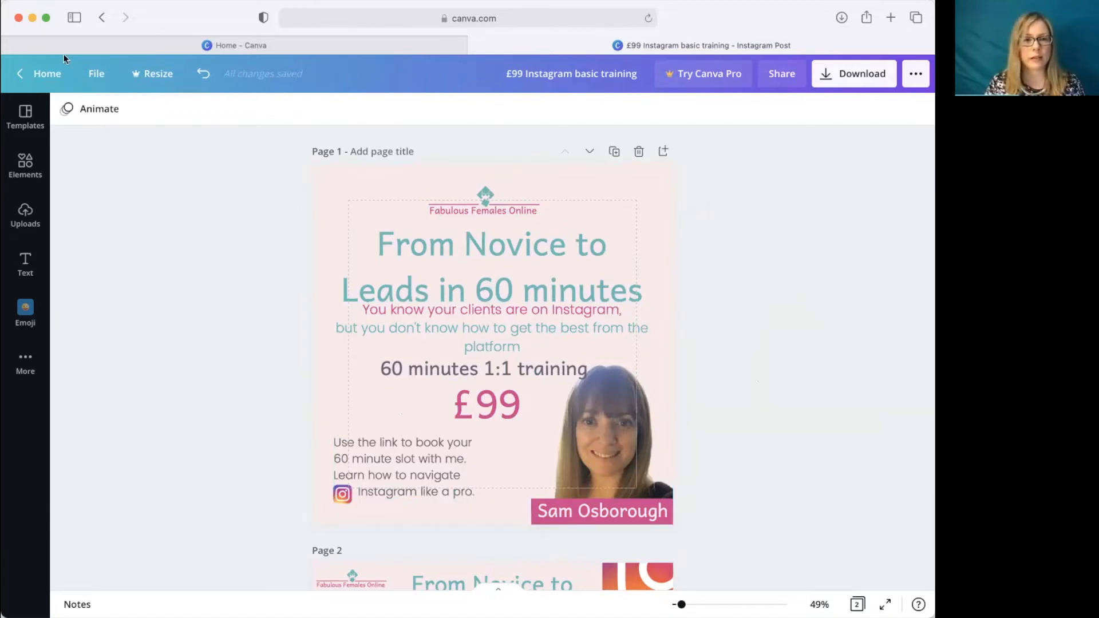
# Turn on Show guides and Show rulers from the File menu
pyautogui.click(99, 71)
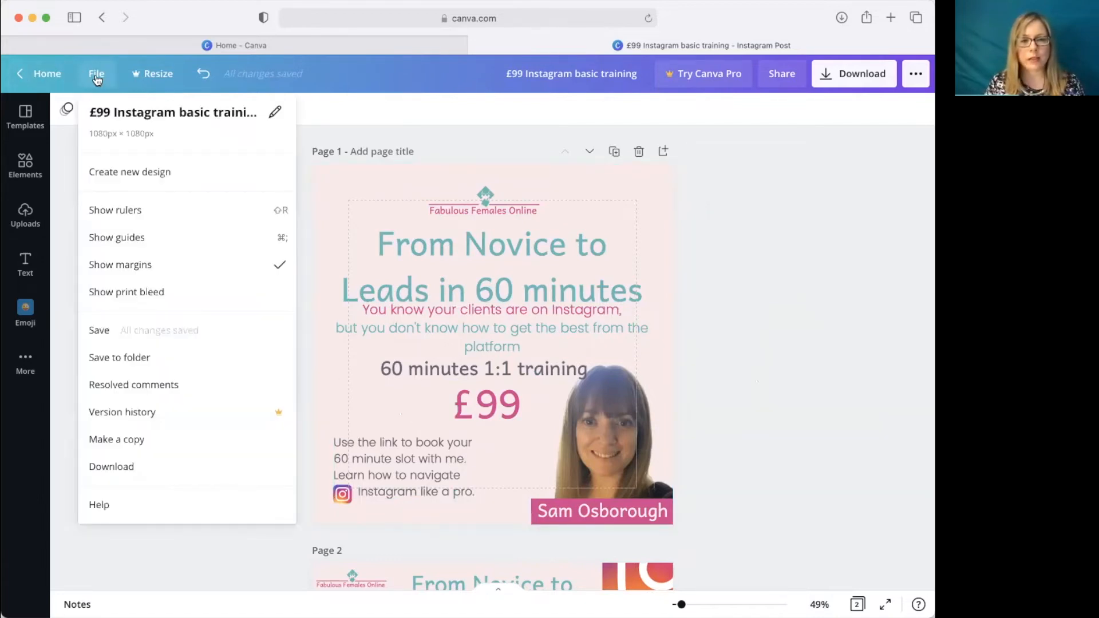
pyautogui.click(133, 237)
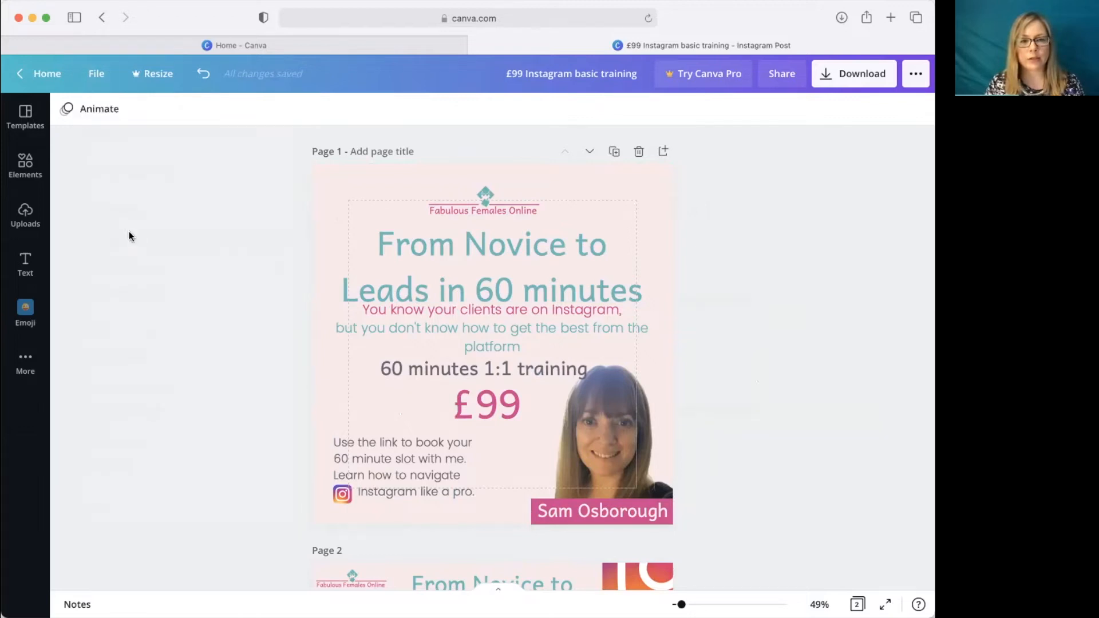
pyautogui.click(99, 69)
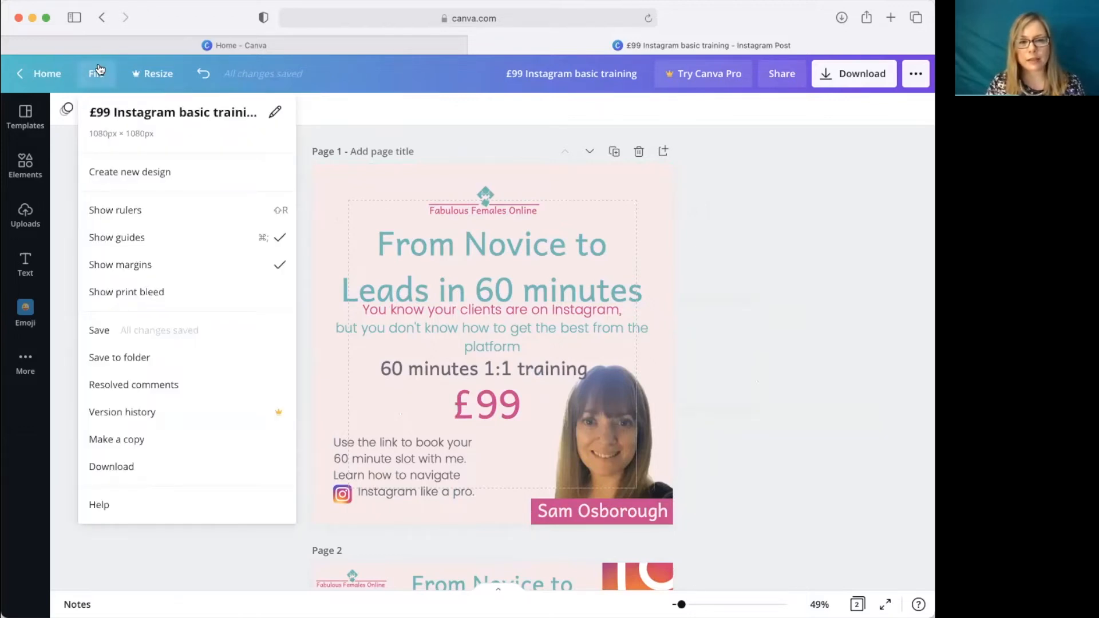
pyautogui.click(128, 216)
# Drag guides onto the left, bottom, top and right page margins
pyautogui.moveTo(57, 307); pyautogui.dragTo(348, 303)
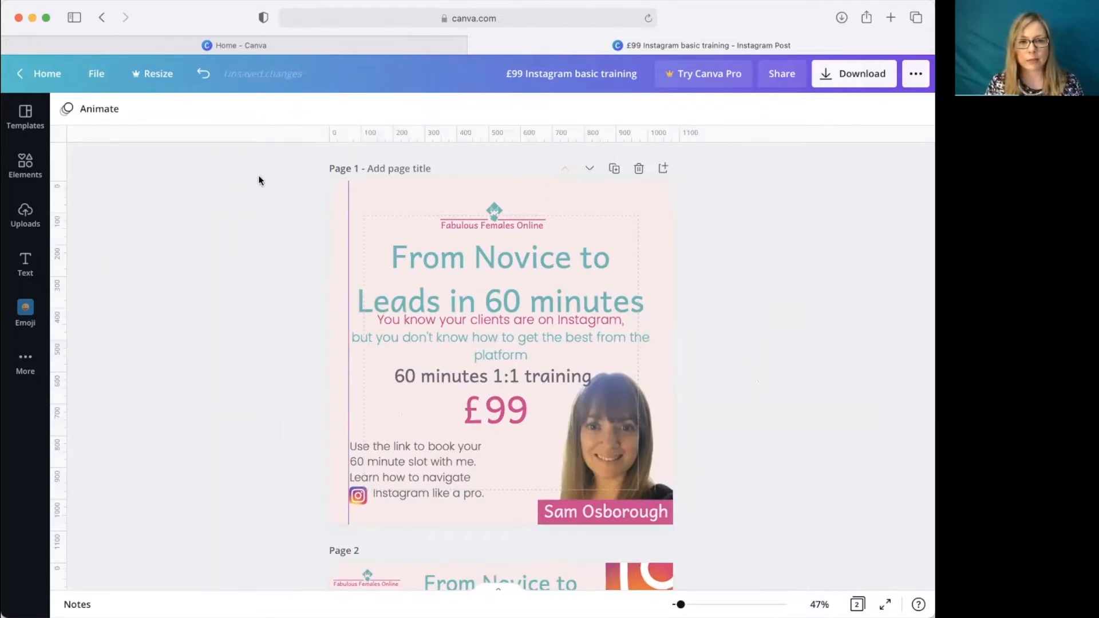
pyautogui.moveTo(424, 136); pyautogui.dragTo(450, 502)
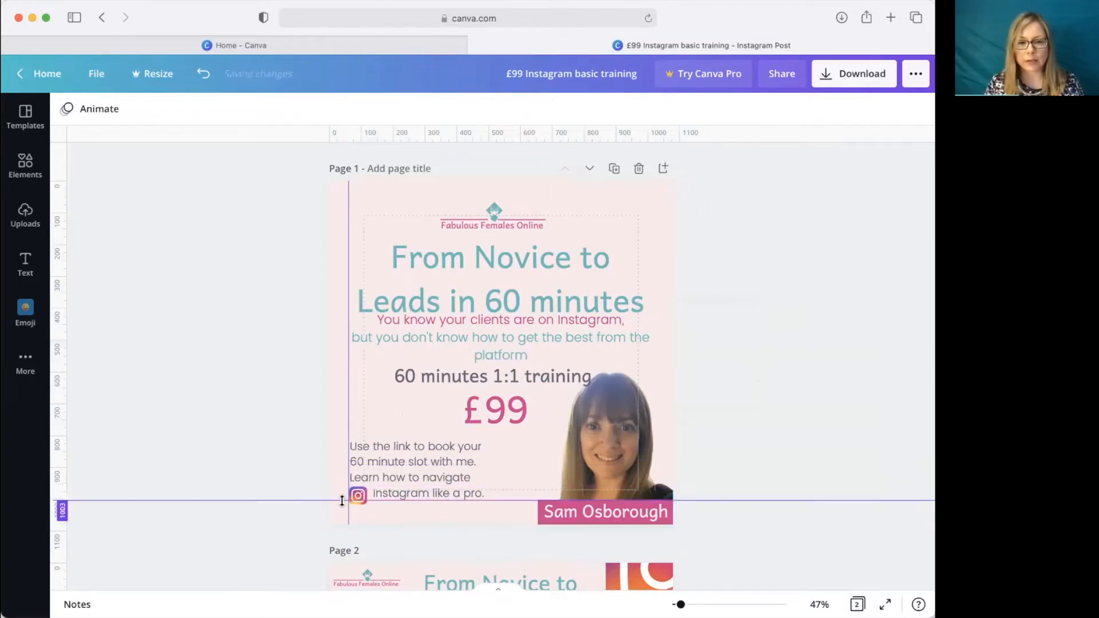
pyautogui.moveTo(368, 132); pyautogui.dragTo(376, 202)
pyautogui.moveTo(62, 225); pyautogui.dragTo(653, 202)
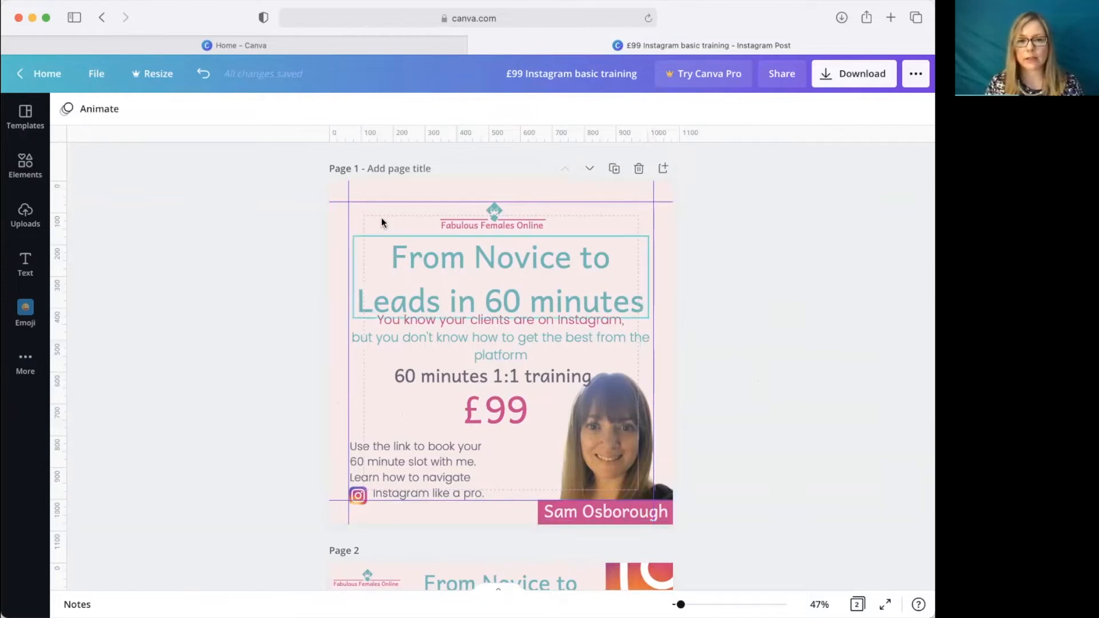
# Left-align the heading and subtitle, and shift the subtitle onto the left guide
pyautogui.click(436, 283)
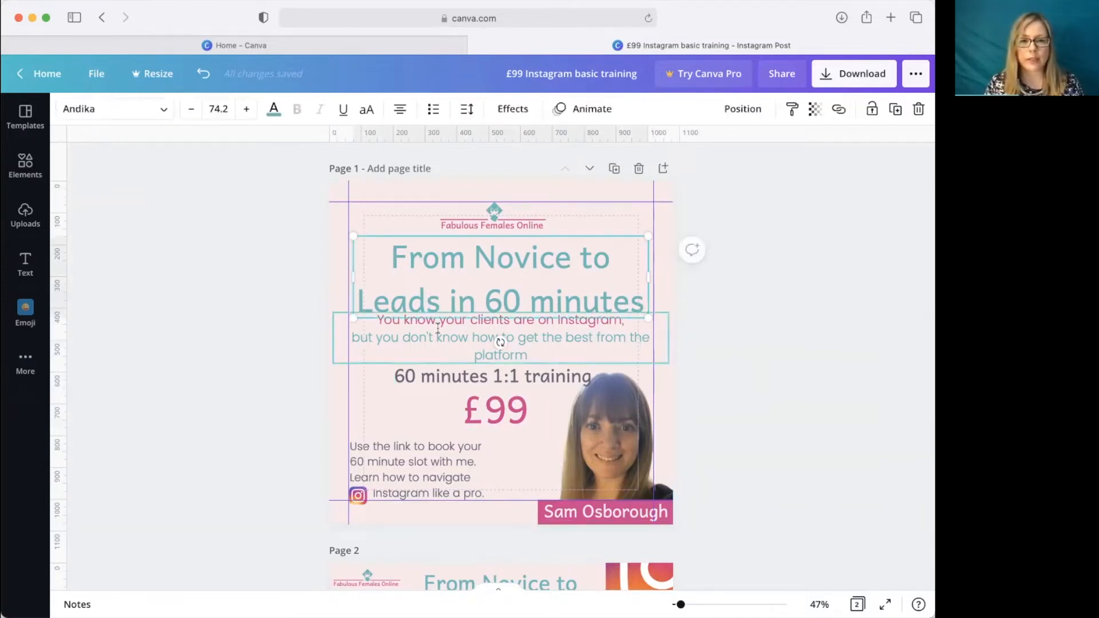
pyautogui.keyDown('shift'); pyautogui.click(436, 333); pyautogui.keyUp('shift')
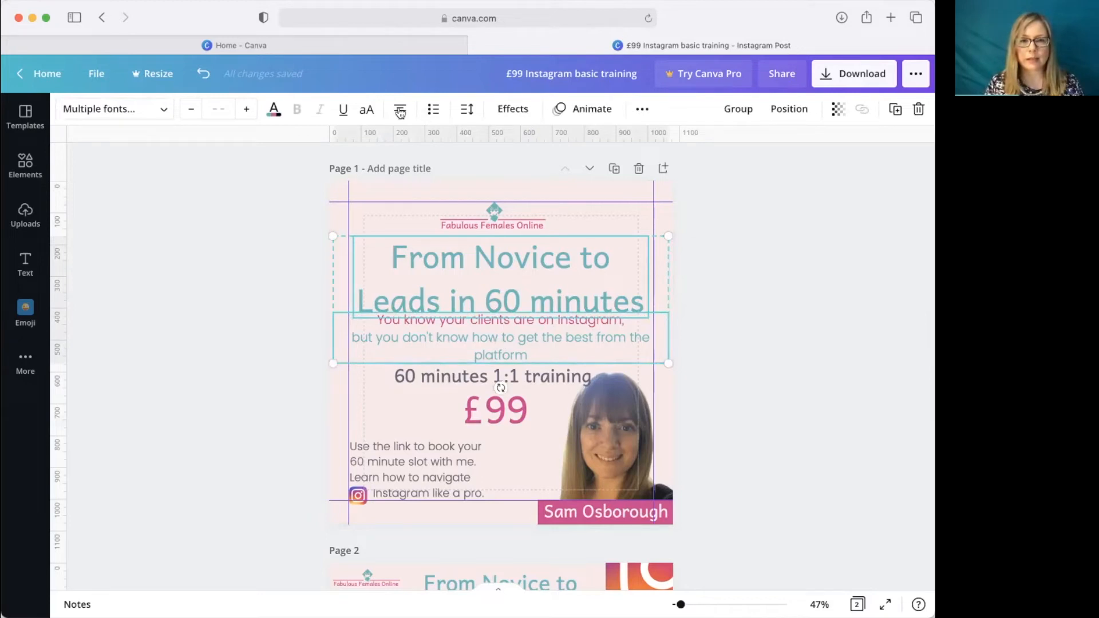
pyautogui.click(400, 113)
pyautogui.click(424, 359)
pyautogui.moveTo(340, 336); pyautogui.dragTo(362, 336)
# Move the 60 minutes 1:1 training line to the left guide and the subtitle just below the heading
pyautogui.click(405, 290)
pyautogui.moveTo(427, 376); pyautogui.dragTo(383, 403)
pyautogui.click(658, 336)
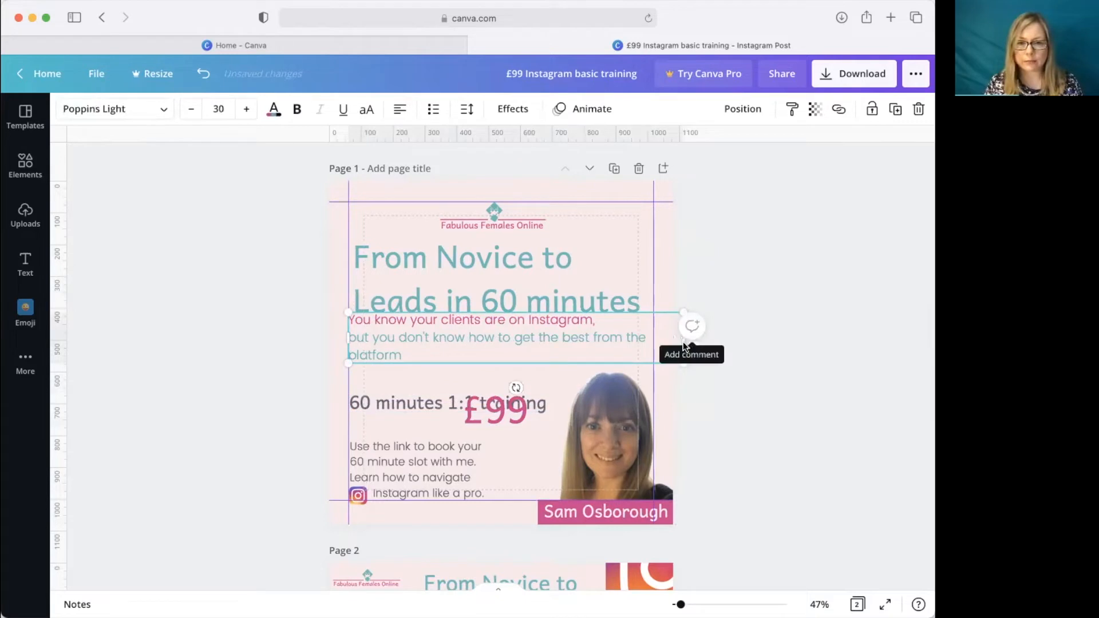
pyautogui.click(791, 305)
pyautogui.moveTo(521, 337); pyautogui.dragTo(521, 347)
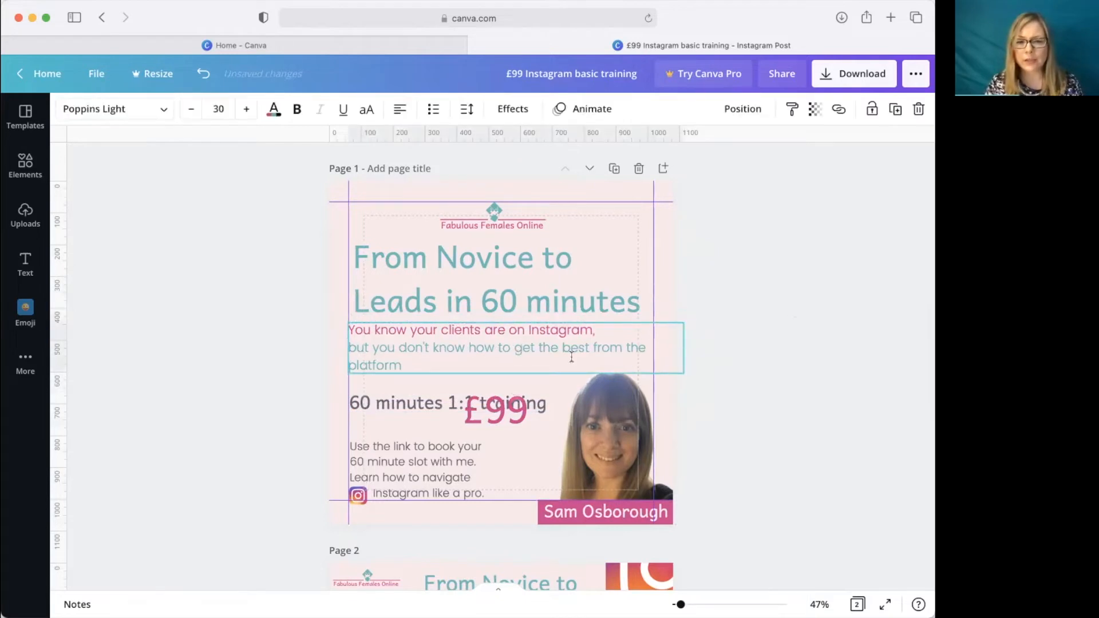
pyautogui.click(823, 315)
pyautogui.scroll(-5, 741, 386)
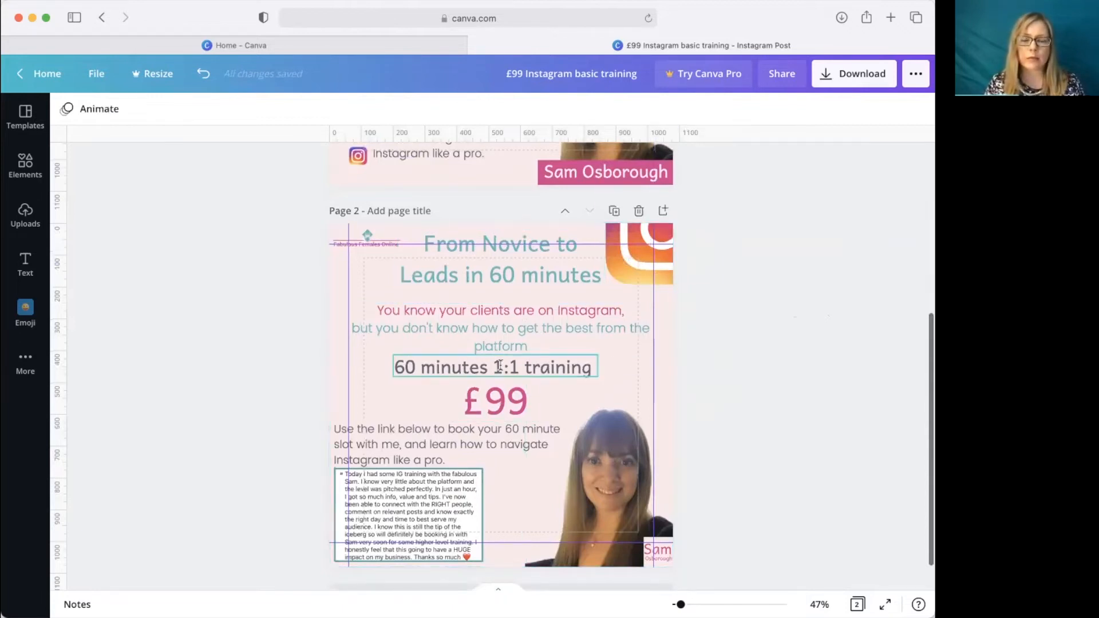
# Scroll down to view Page 2's layout, then scroll back up
pyautogui.scroll(-1, 829, 359)
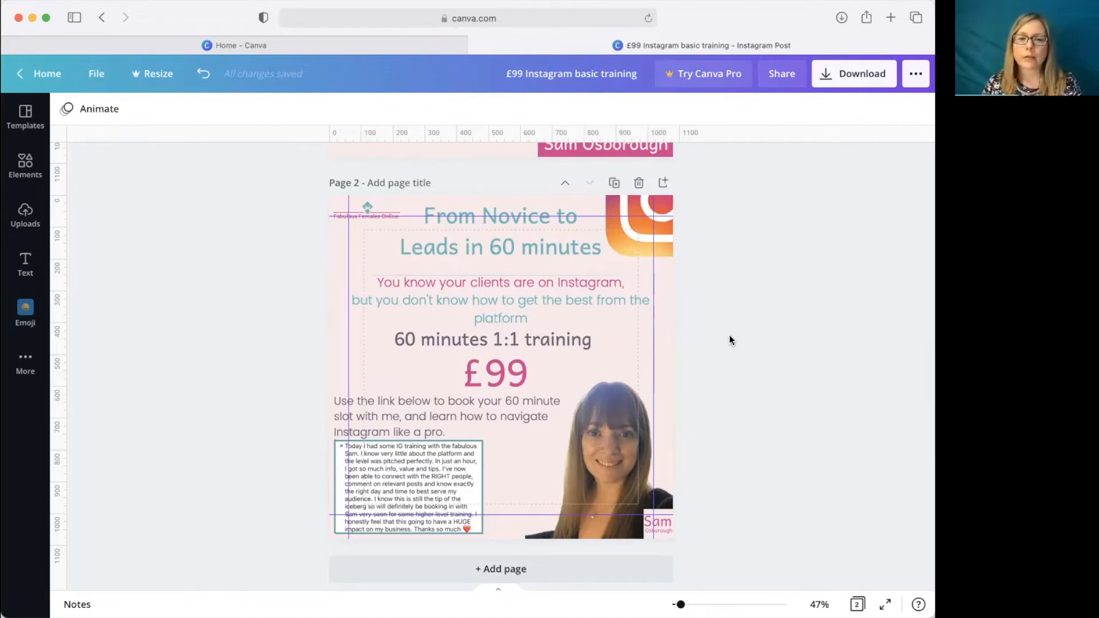
pyautogui.scroll(6, 729, 334)
# Narrow the subtitle box to width 811 so it wraps to three lines, then lower it slightly
pyautogui.click(666, 334)
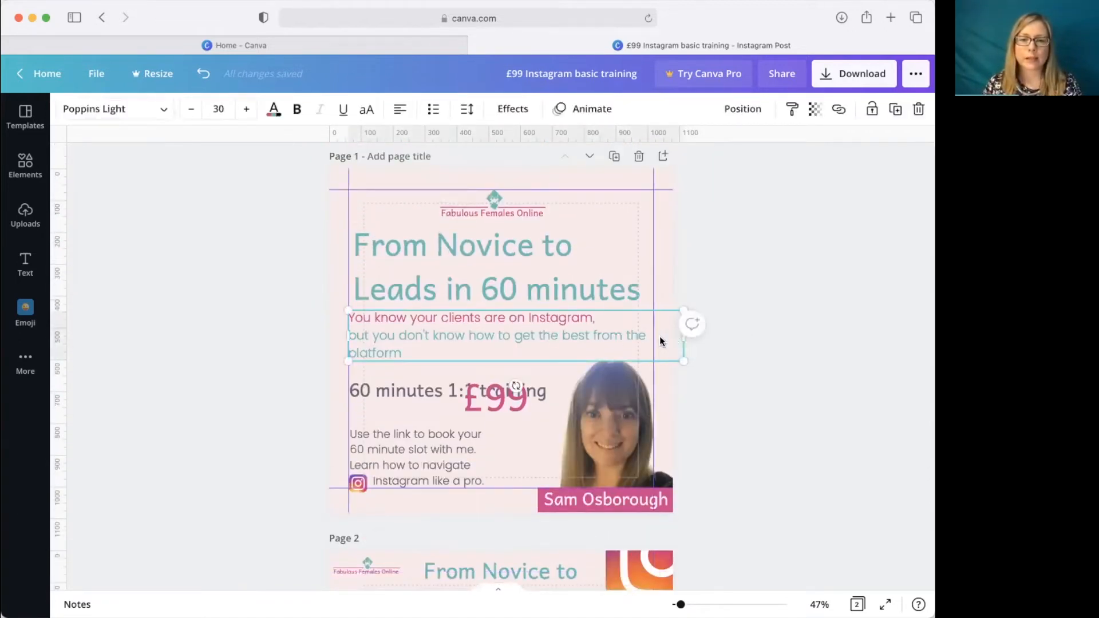
pyautogui.moveTo(686, 341); pyautogui.dragTo(663, 341)
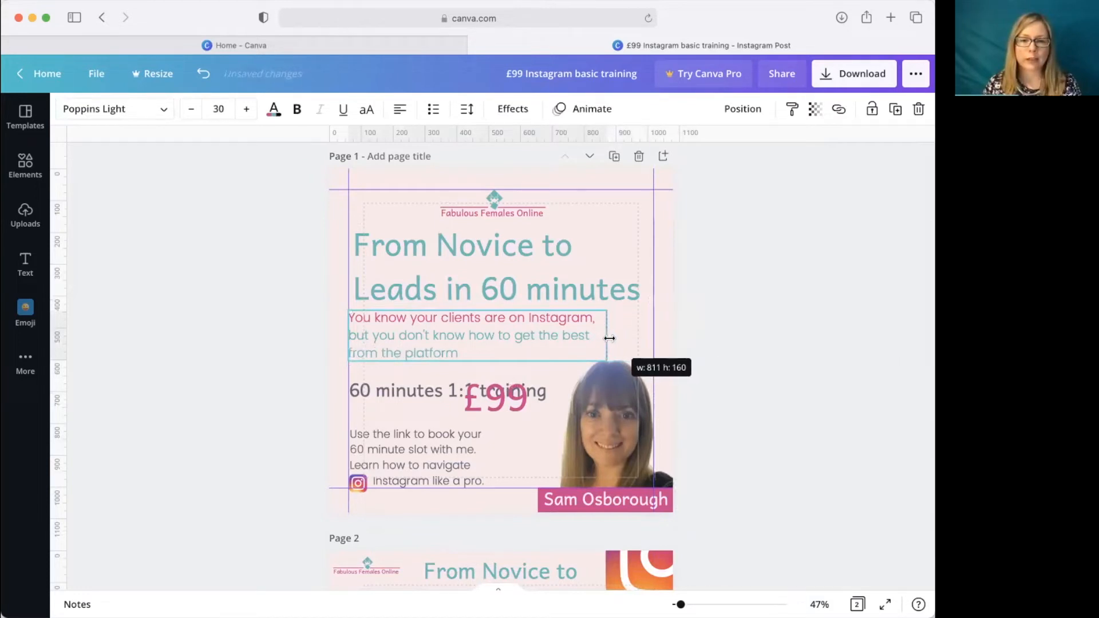
pyautogui.moveTo(609, 338); pyautogui.dragTo(610, 338)
pyautogui.click(900, 433)
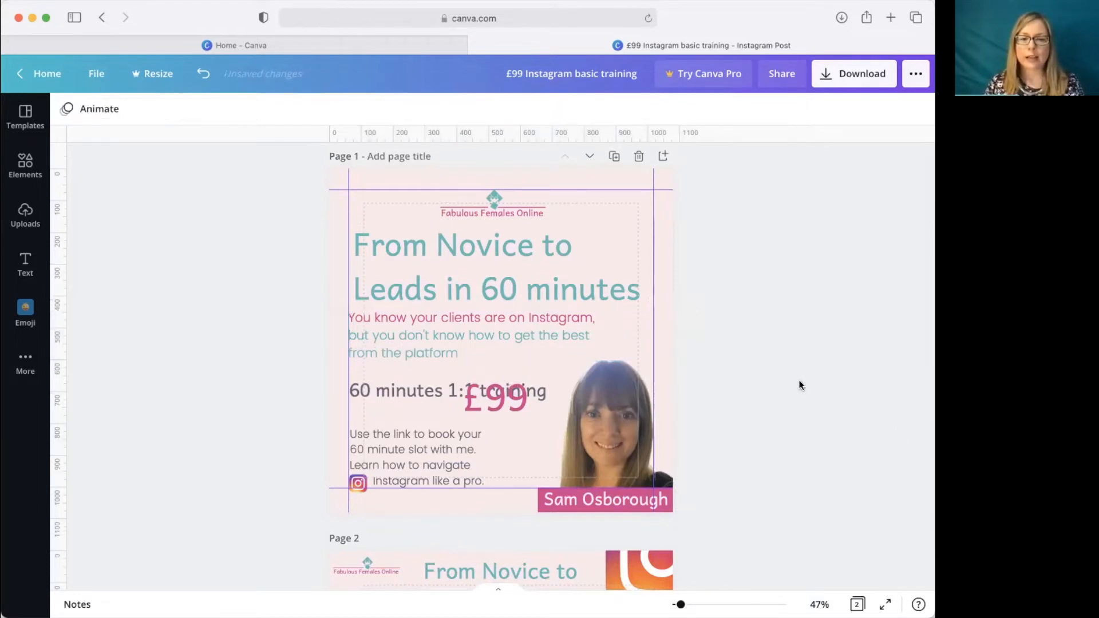
pyautogui.moveTo(451, 348); pyautogui.dragTo(473, 344)
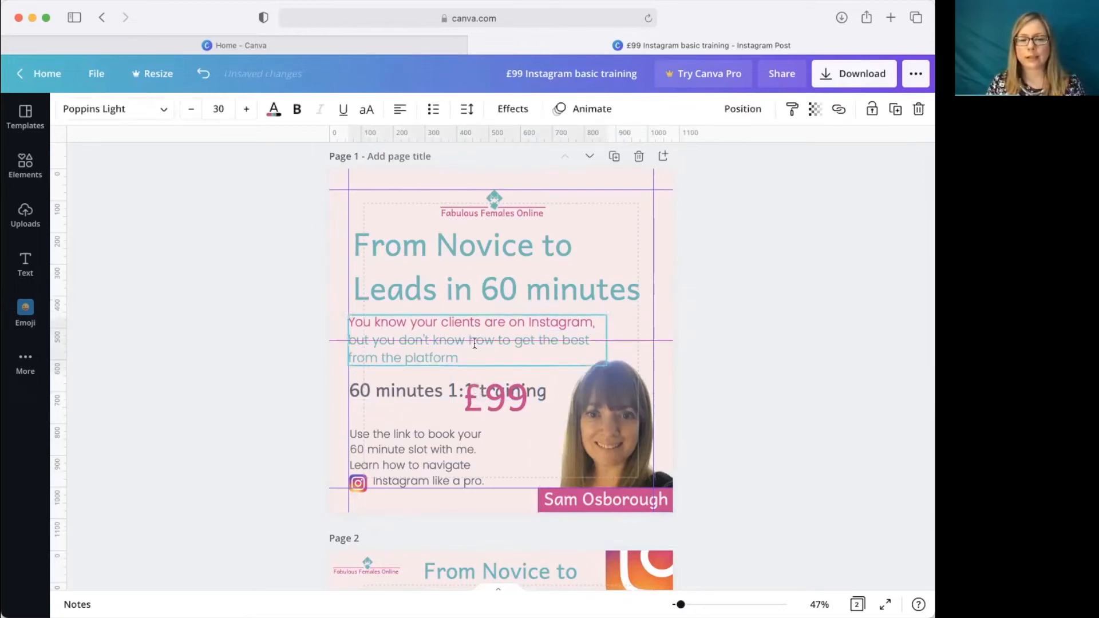
pyautogui.click(805, 370)
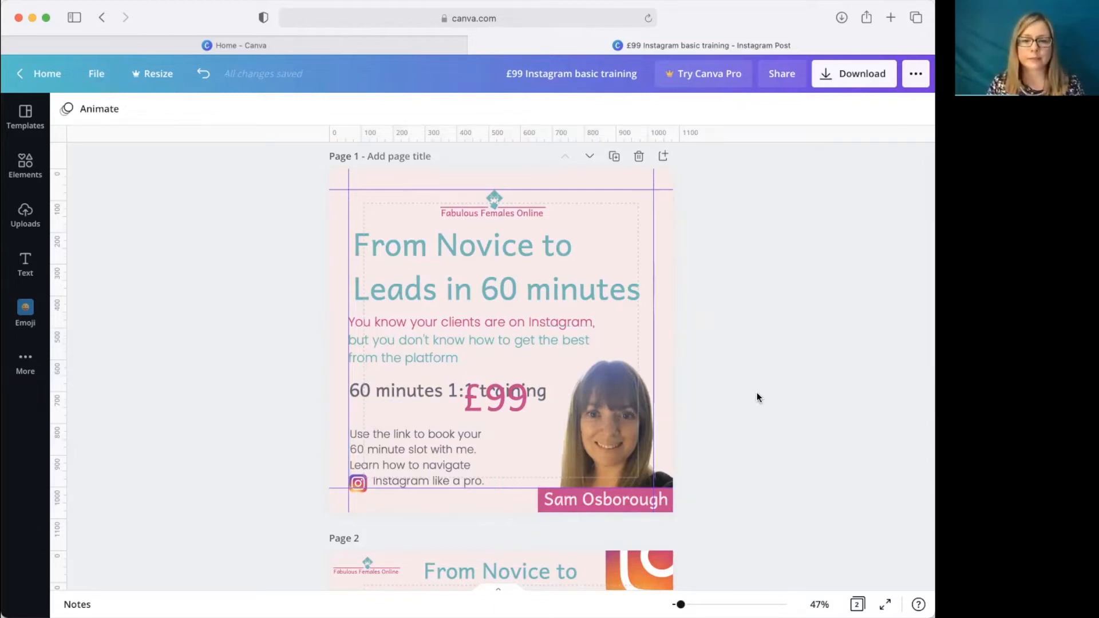
# Move £99 to the top-right corner and lower the training line, subtitle and heading slightly
pyautogui.moveTo(513, 396); pyautogui.dragTo(624, 225)
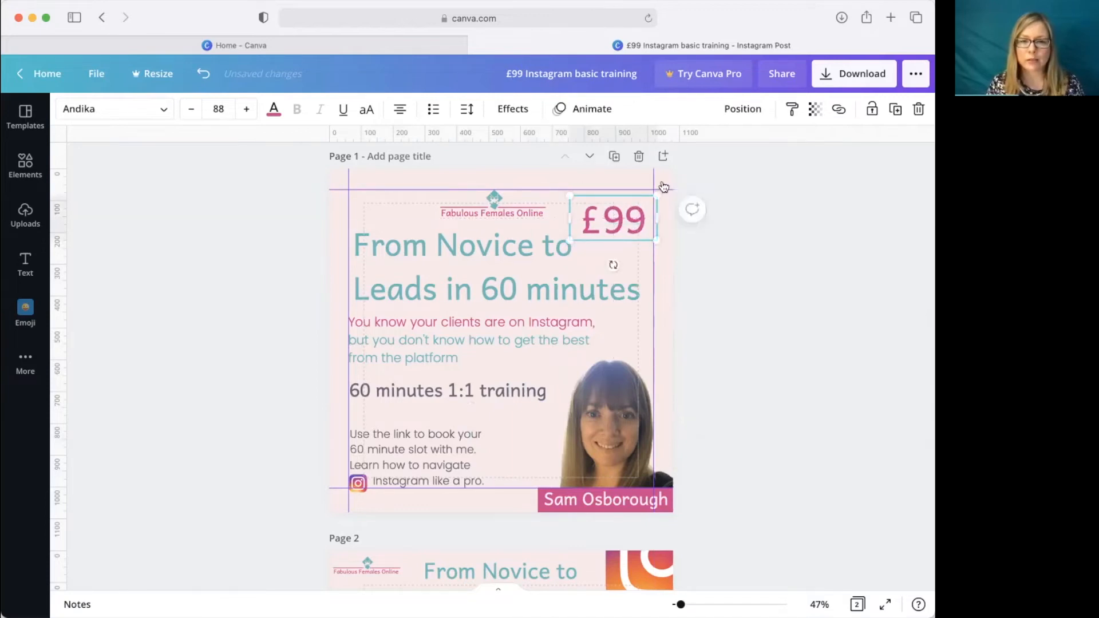
pyautogui.moveTo(419, 391); pyautogui.dragTo(420, 402)
pyautogui.moveTo(392, 343); pyautogui.dragTo(389, 354)
pyautogui.moveTo(428, 272); pyautogui.dragTo(423, 277)
pyautogui.click(794, 317)
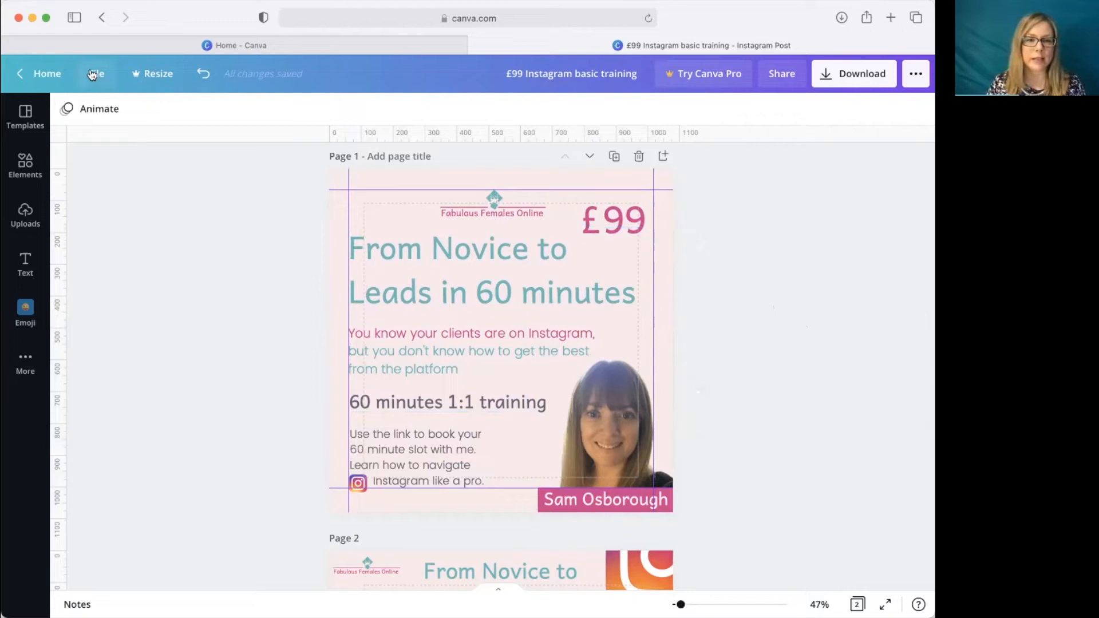
# Reduce the 'From Novice to Leads in 60 minutes' heading's line spacing from 1.4 to 1.04
pyautogui.click(92, 74)
pyautogui.click(903, 347)
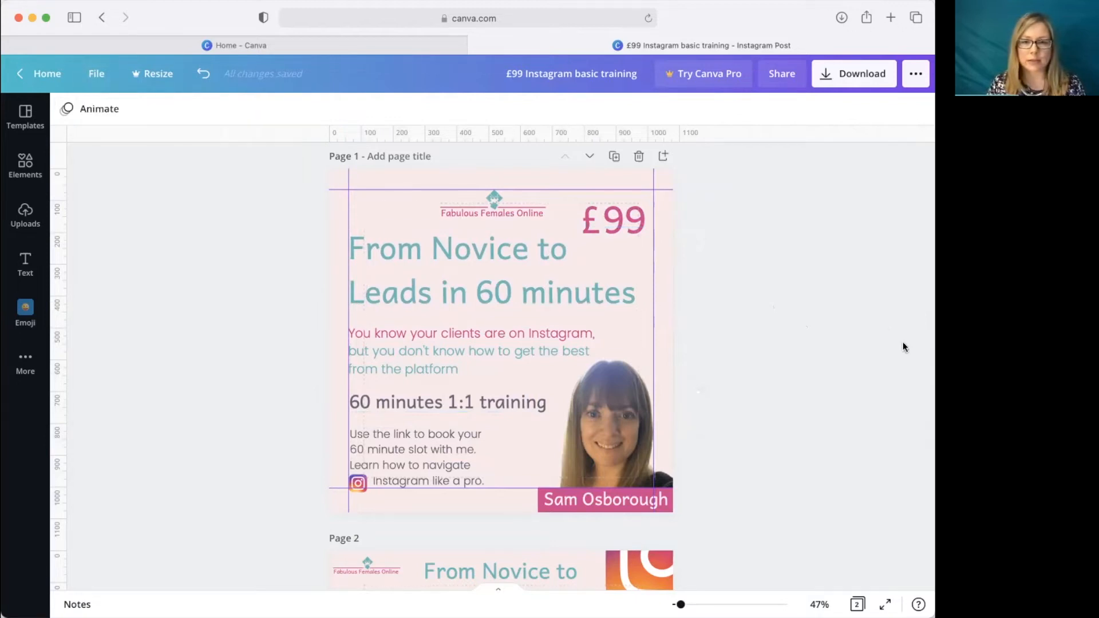
pyautogui.click(592, 279)
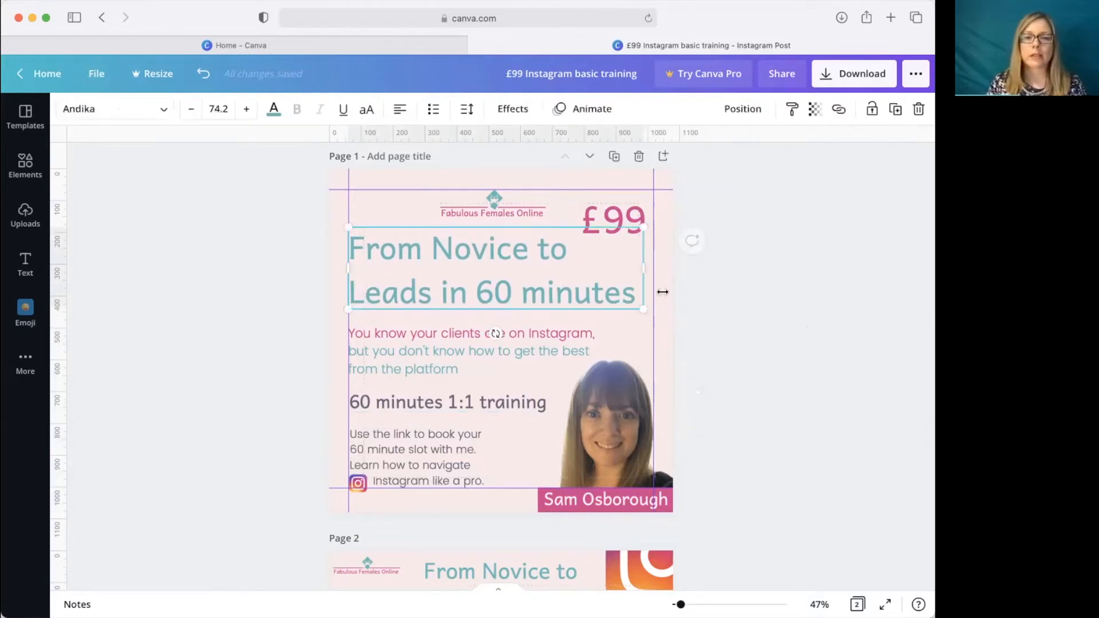
pyautogui.click(465, 108)
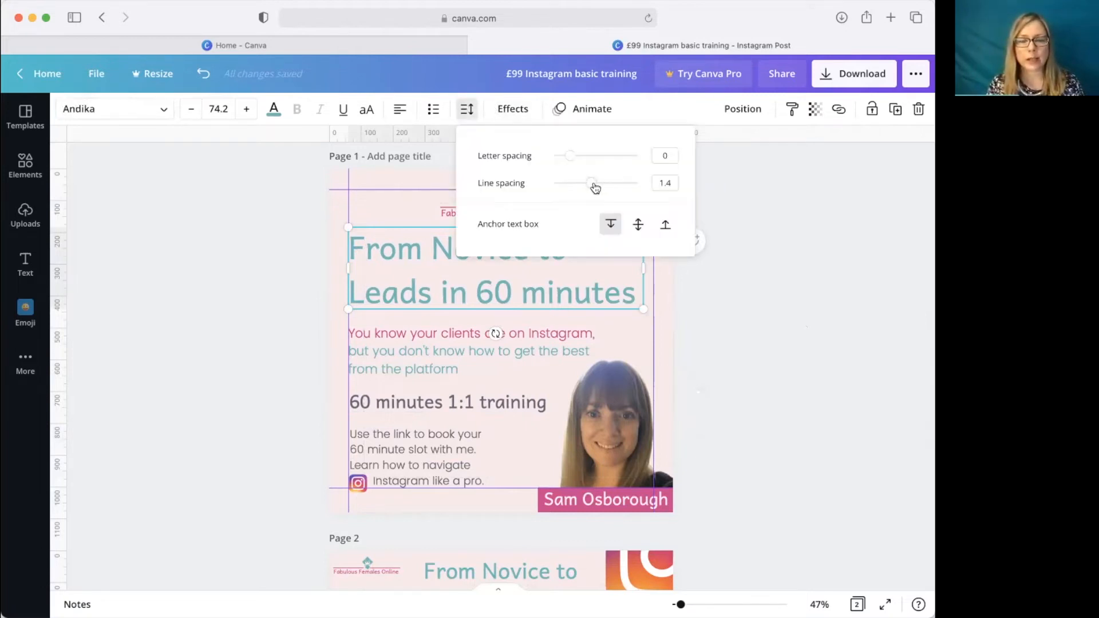
pyautogui.moveTo(595, 186); pyautogui.dragTo(577, 184)
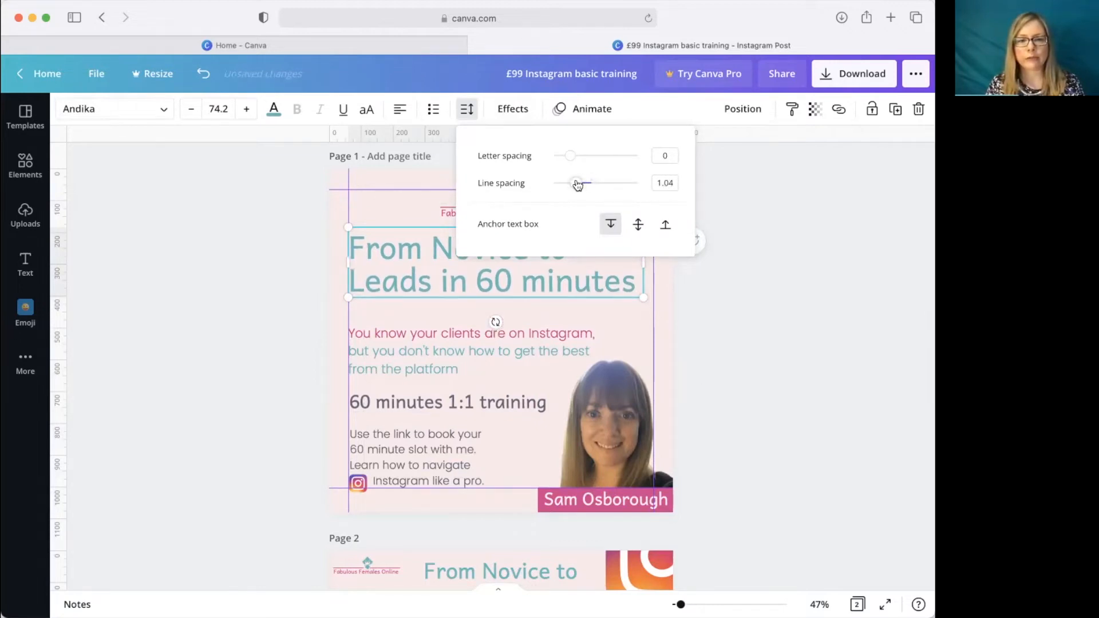
pyautogui.click(828, 333)
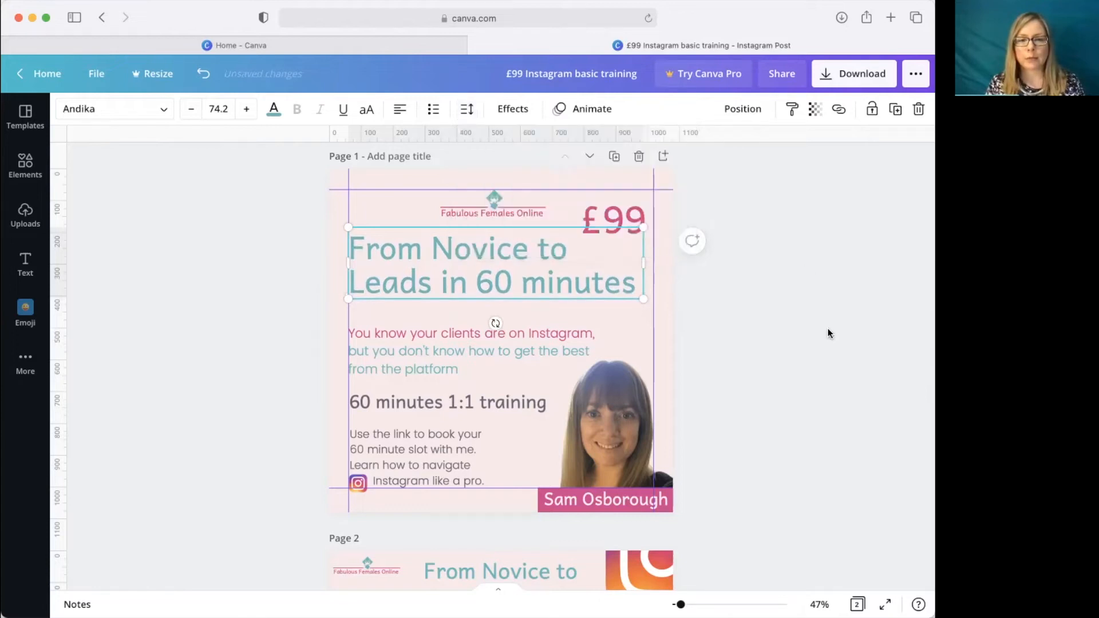
pyautogui.click(802, 293)
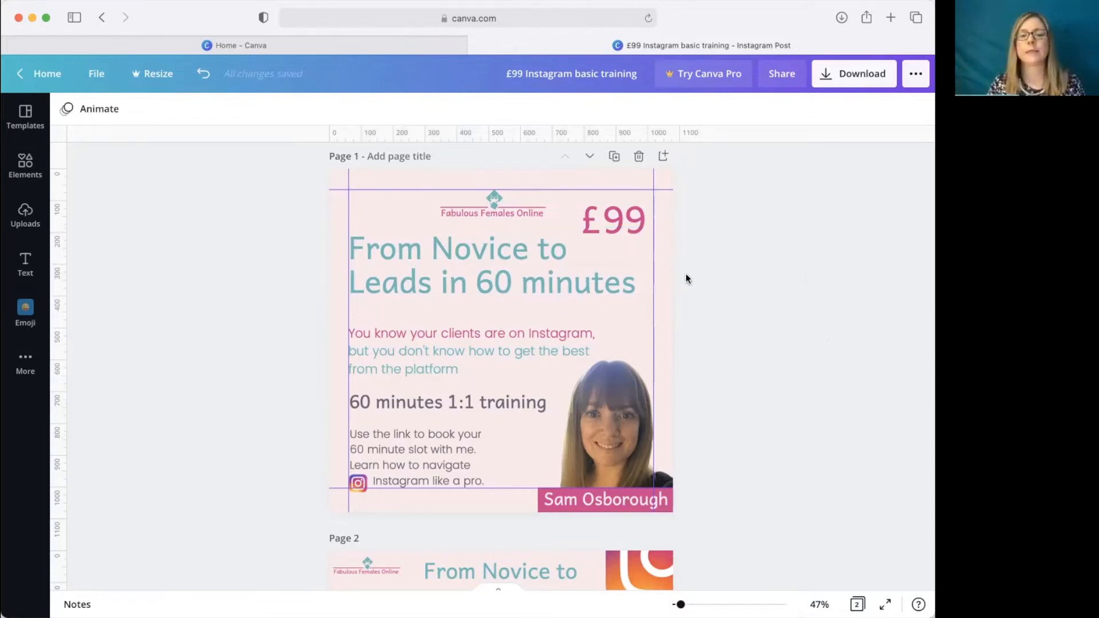
# Move the Fabulous Females Online logo onto the left margin guide and nudge the heading and intro paragraph up
pyautogui.moveTo(443, 280); pyautogui.dragTo(443, 287)
pyautogui.click(812, 307)
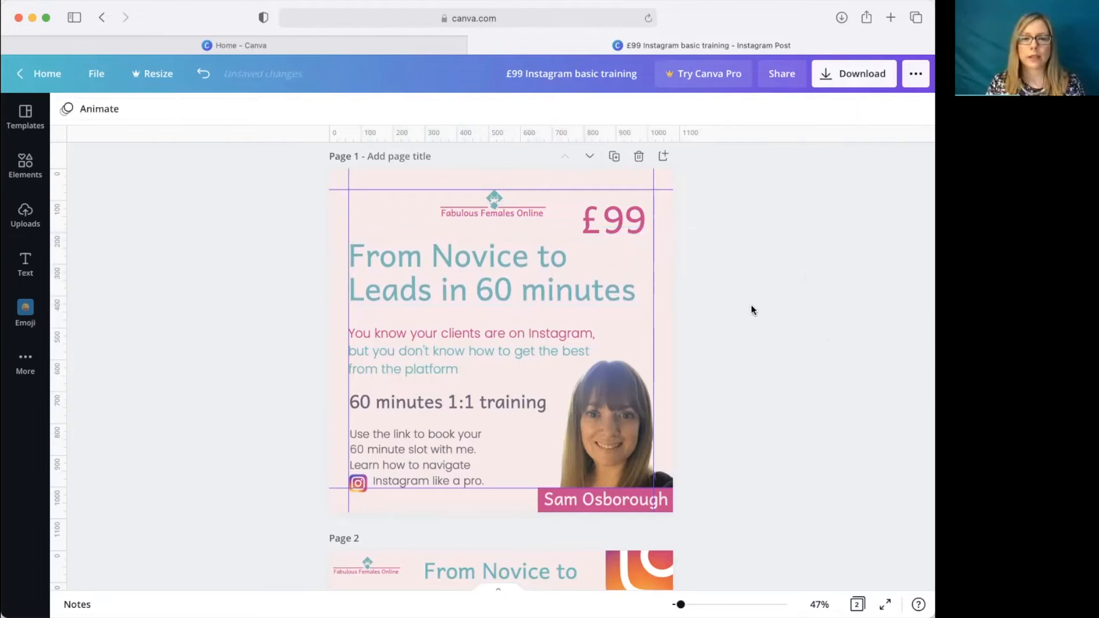
pyautogui.click(513, 206)
pyautogui.moveTo(485, 208); pyautogui.dragTo(395, 207)
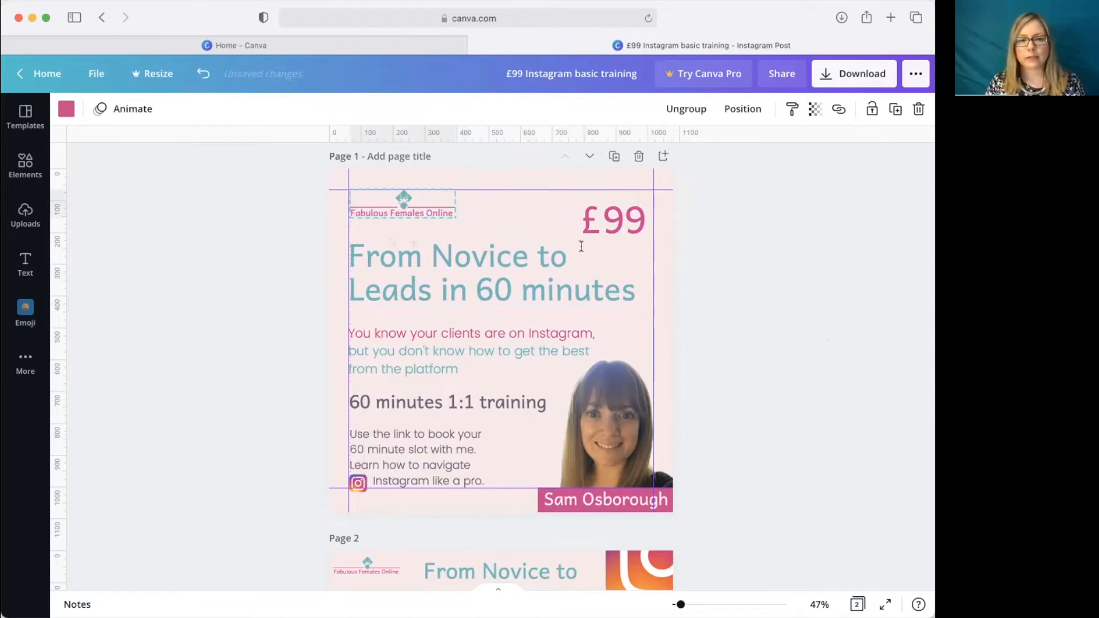
pyautogui.click(832, 312)
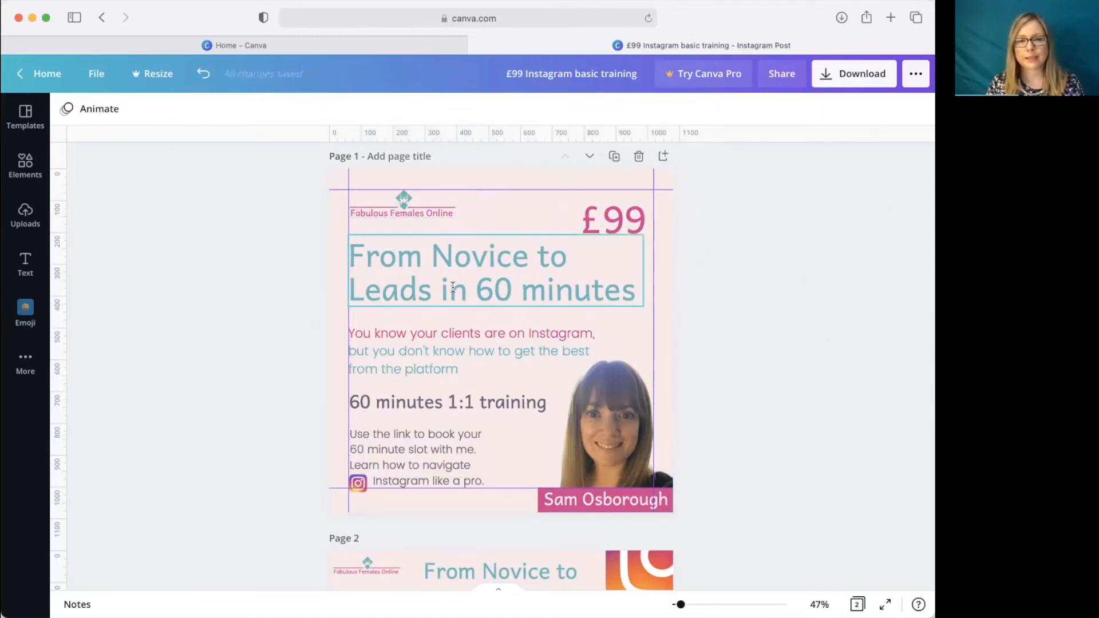
pyautogui.moveTo(454, 287); pyautogui.dragTo(454, 284)
pyautogui.click(728, 316)
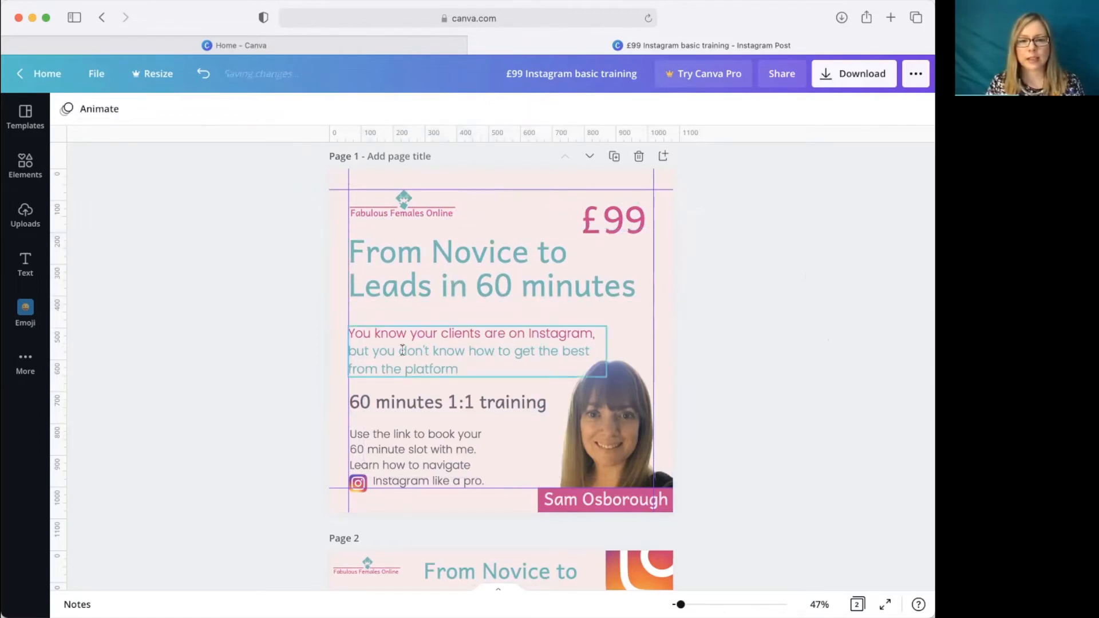
pyautogui.moveTo(400, 350); pyautogui.dragTo(400, 345)
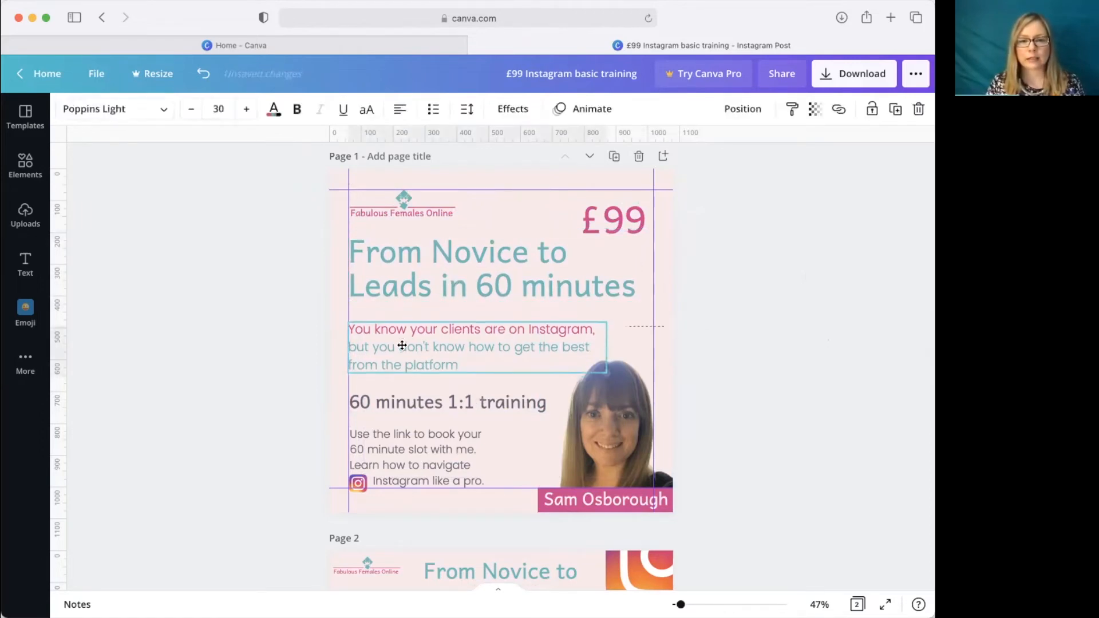
pyautogui.click(778, 355)
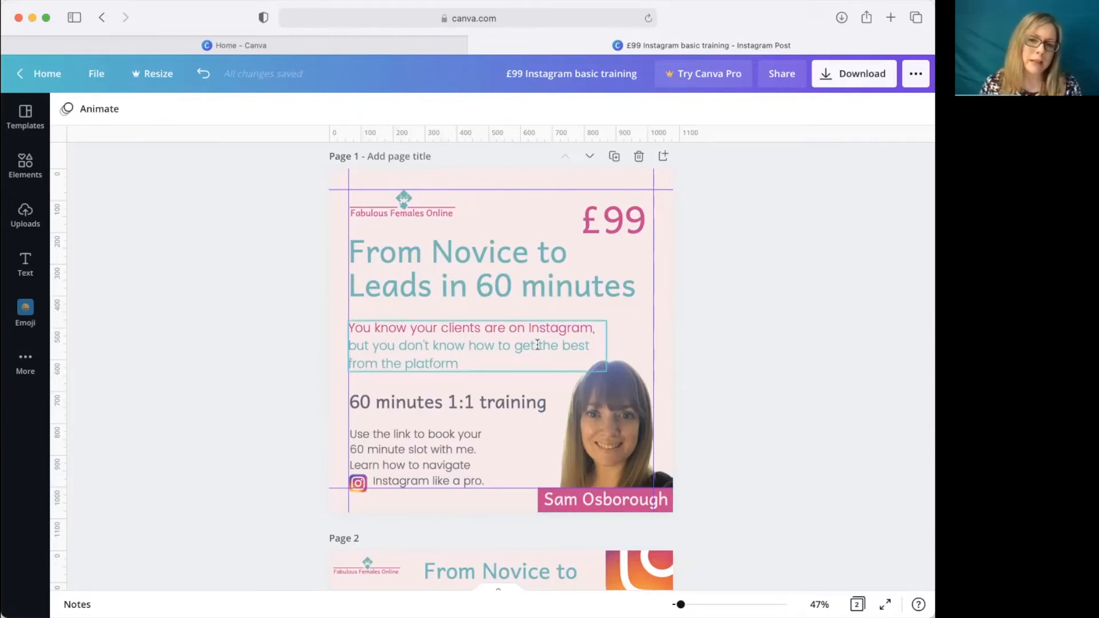
# Make the intro paragraph's text bold
pyautogui.click(444, 345)
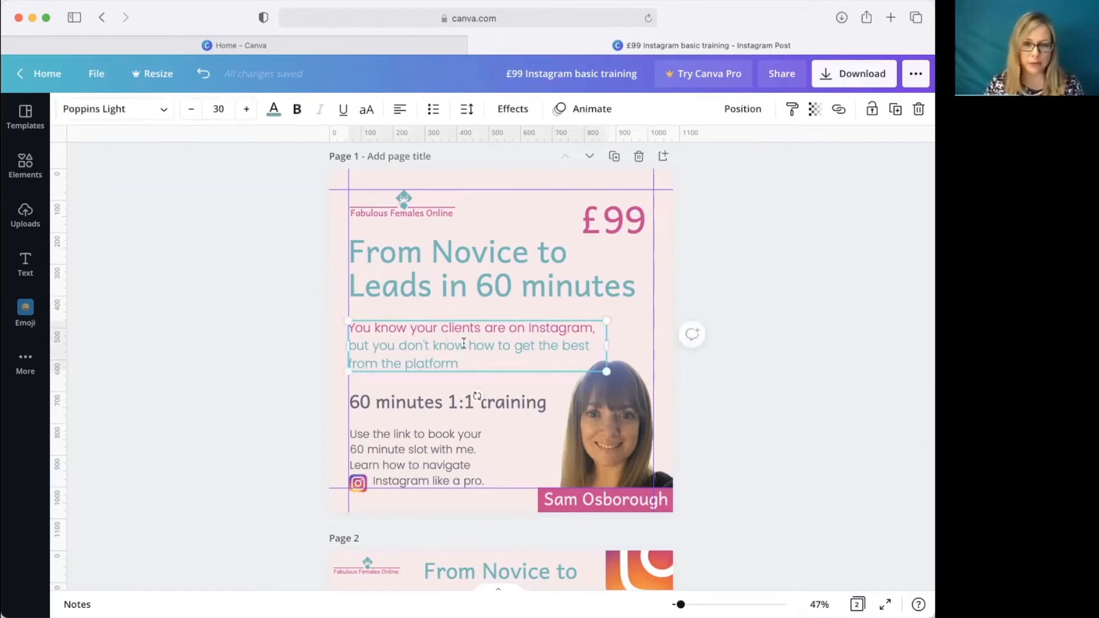
pyautogui.click(463, 343)
pyautogui.click(297, 108)
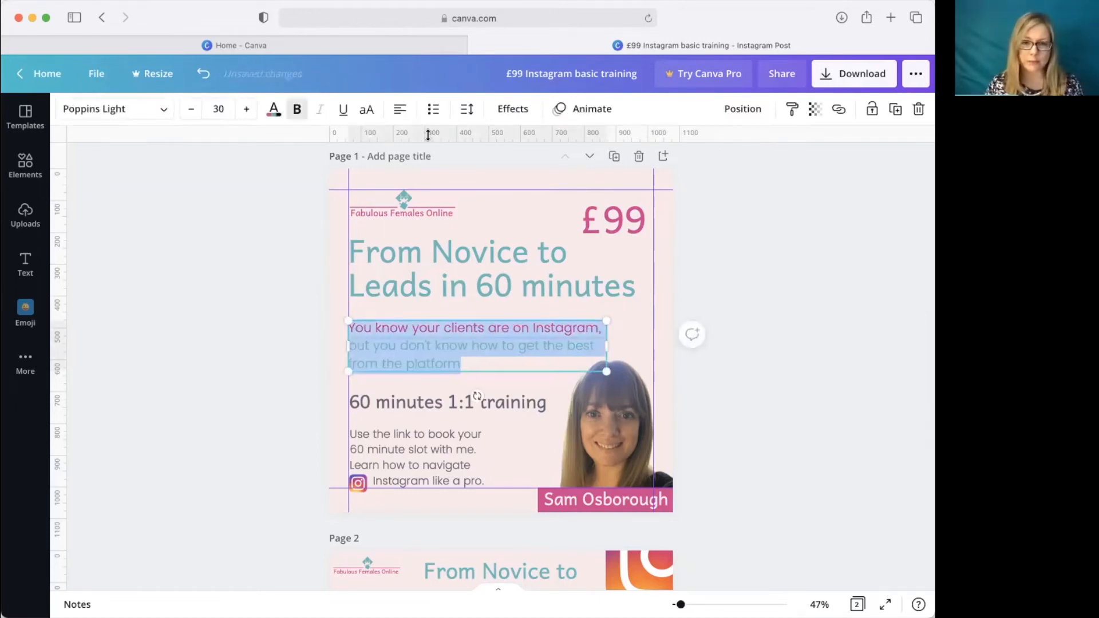
pyautogui.click(823, 344)
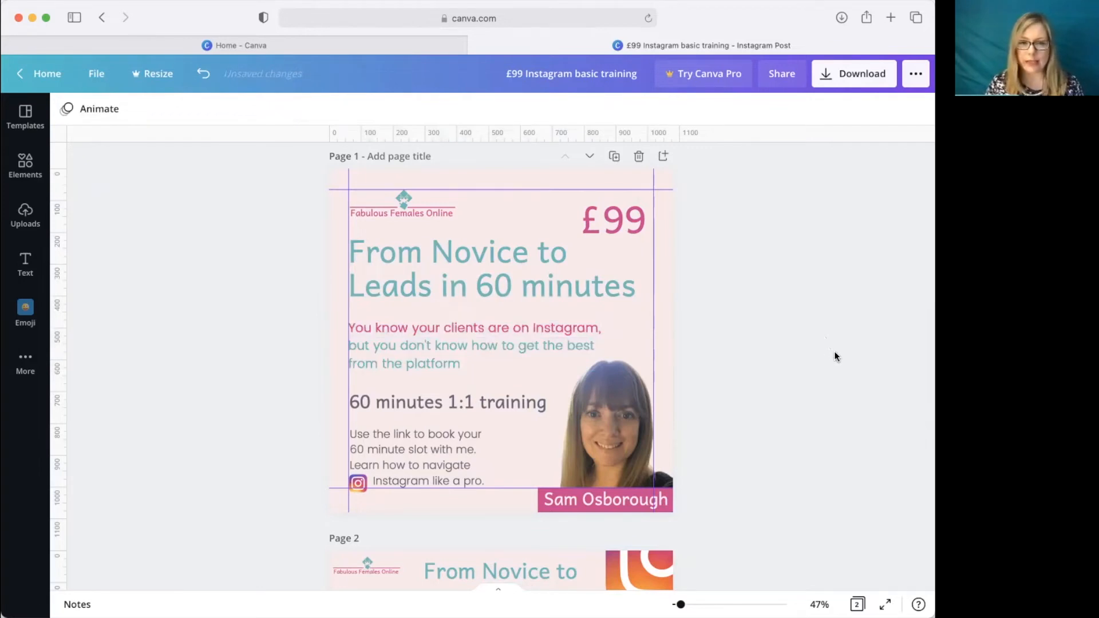
pyautogui.click(202, 74)
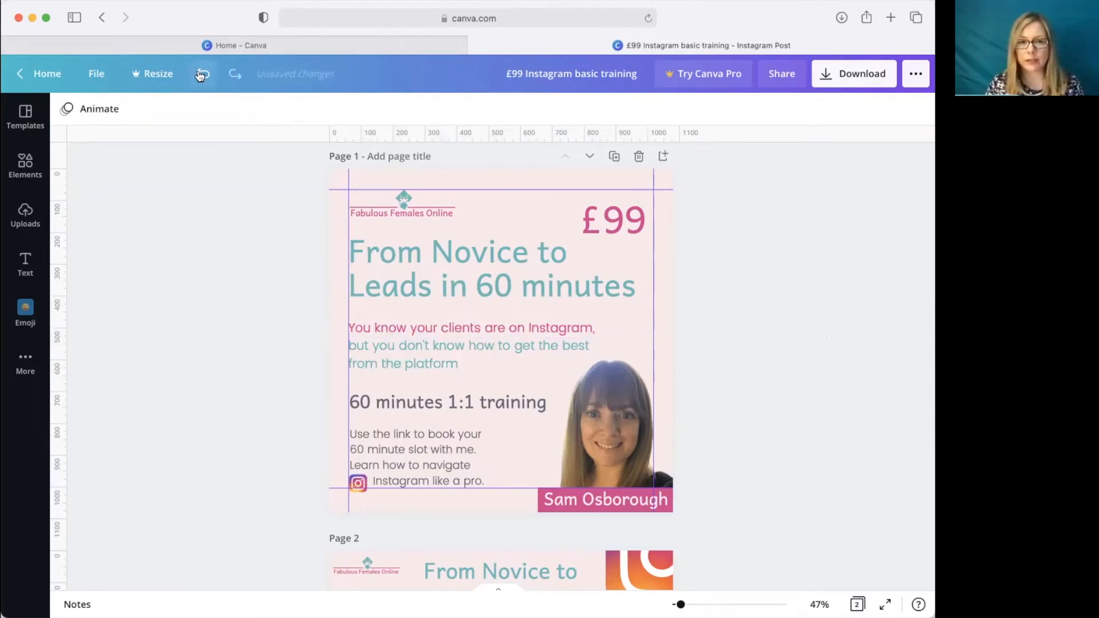
pyautogui.click(233, 71)
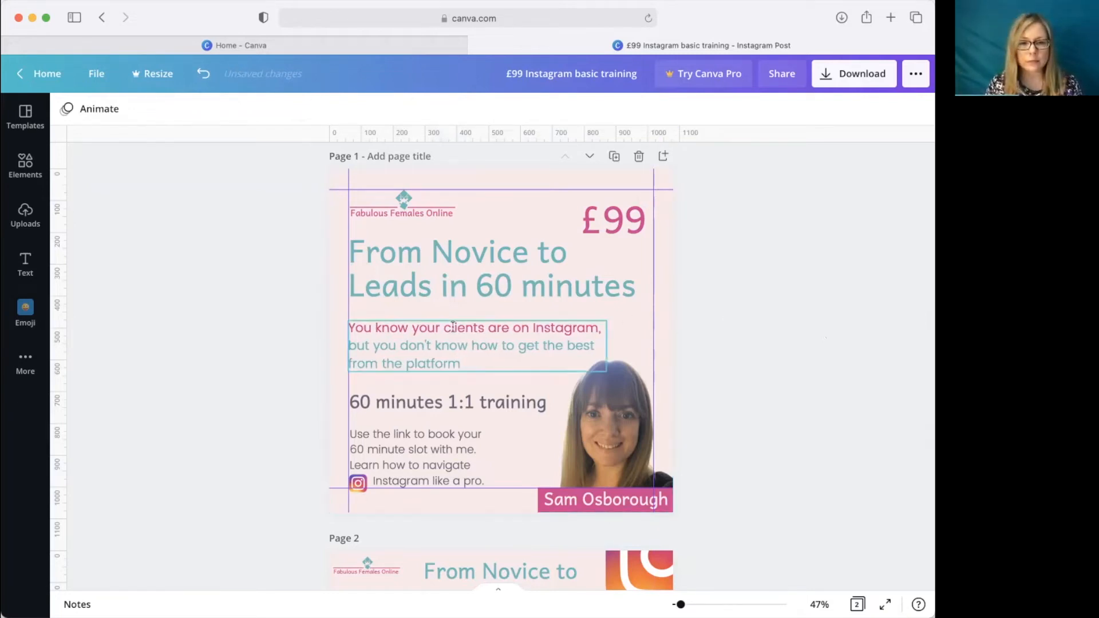
# Select the second and third lines of the intro paragraph
pyautogui.click(421, 354)
pyautogui.doubleClick(429, 349)
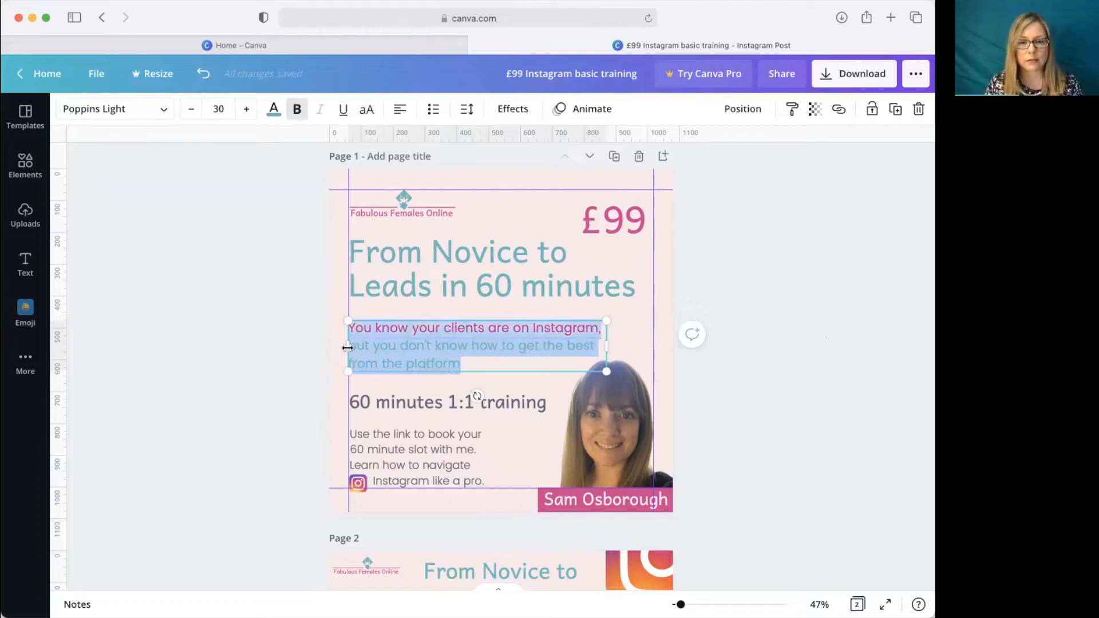
pyautogui.moveTo(349, 345); pyautogui.dragTo(464, 366)
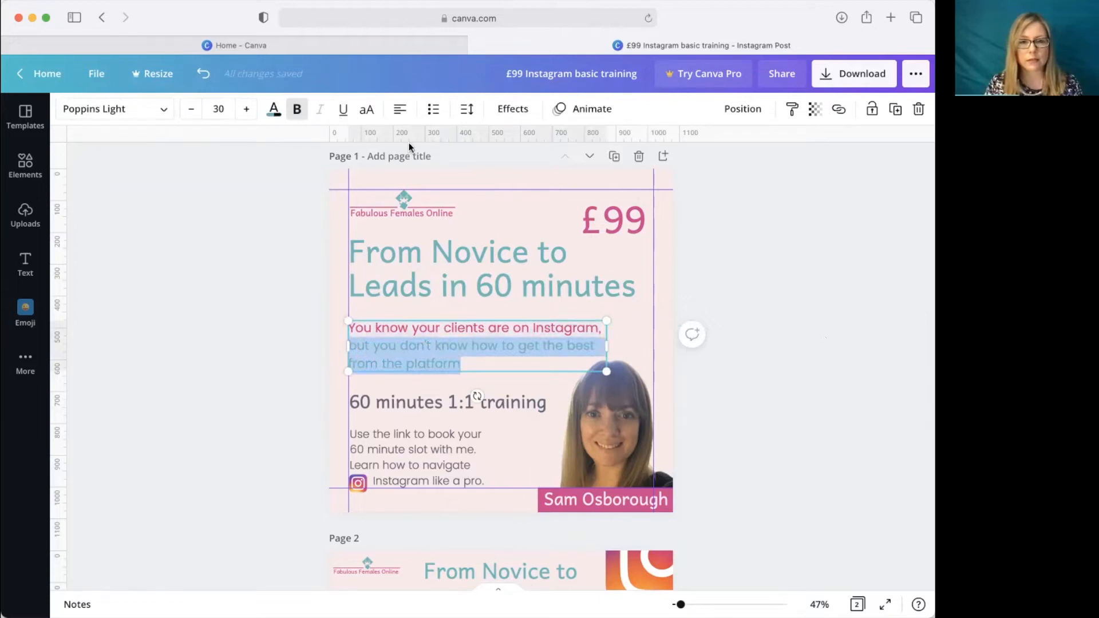
# Colour the selected intro paragraph lines dark grey
pyautogui.click(276, 111)
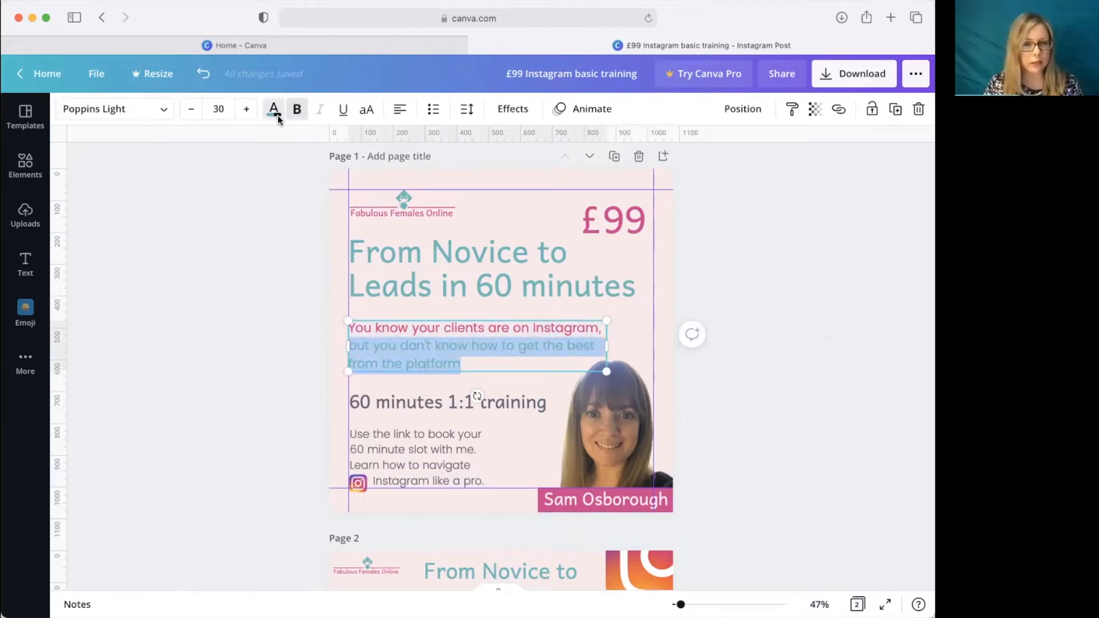
pyautogui.click(227, 180)
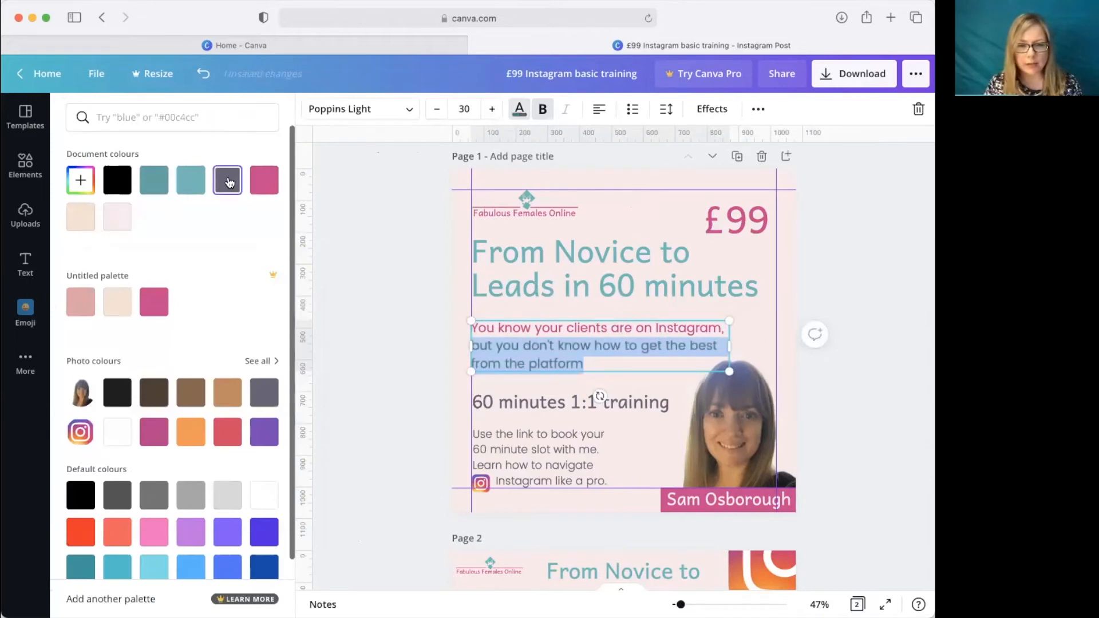
pyautogui.click(416, 393)
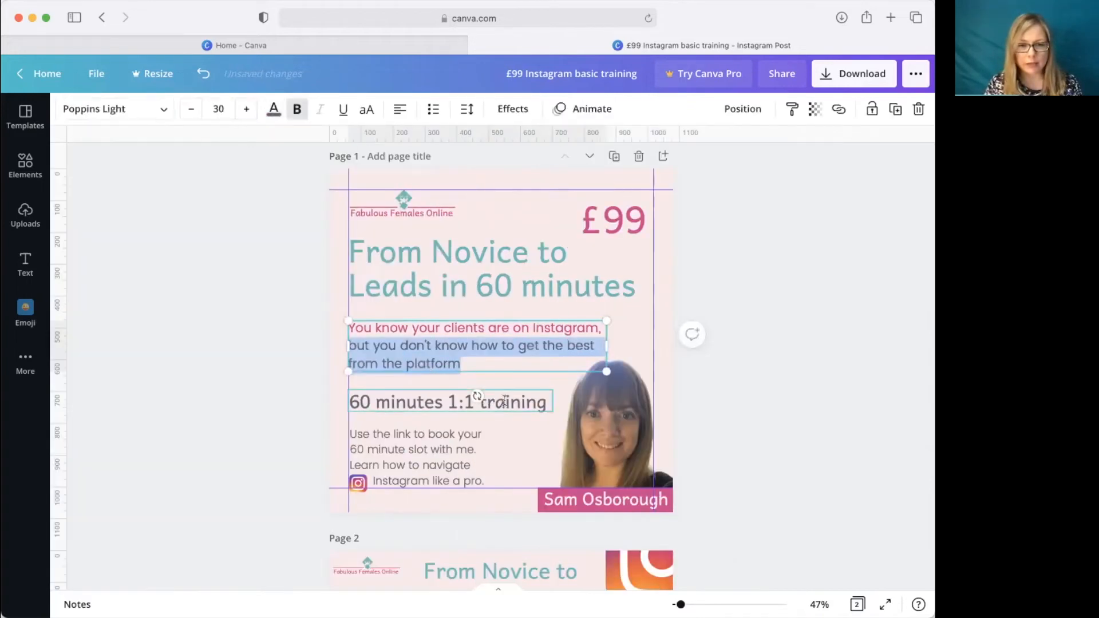
# Make the '60 minutes 1:1 training' line teal
pyautogui.doubleClick(504, 403)
pyautogui.click(273, 110)
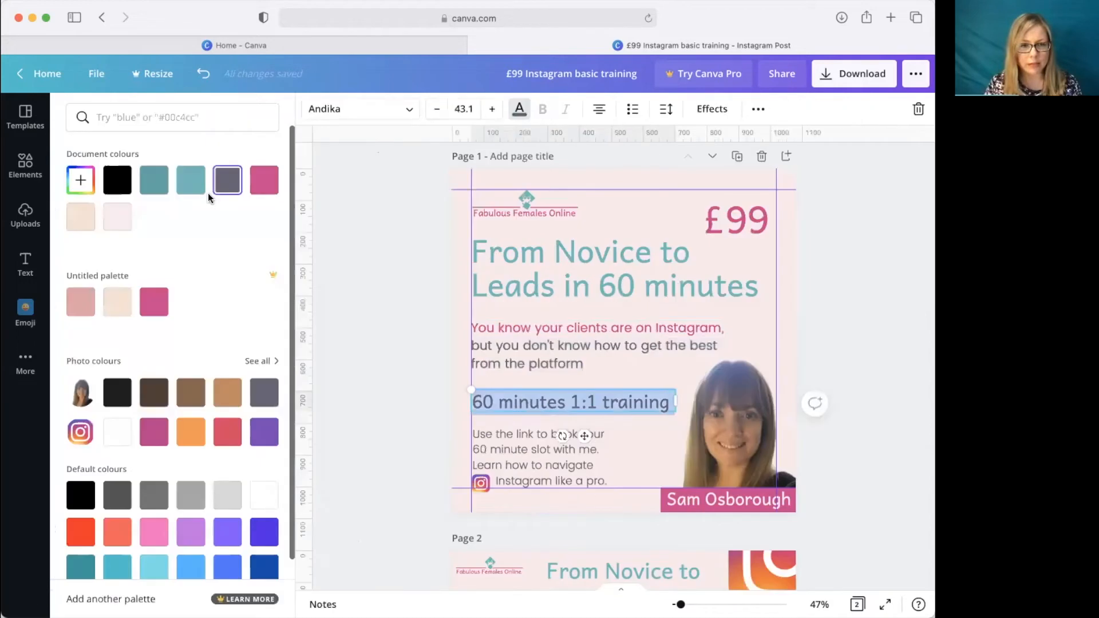
pyautogui.click(155, 181)
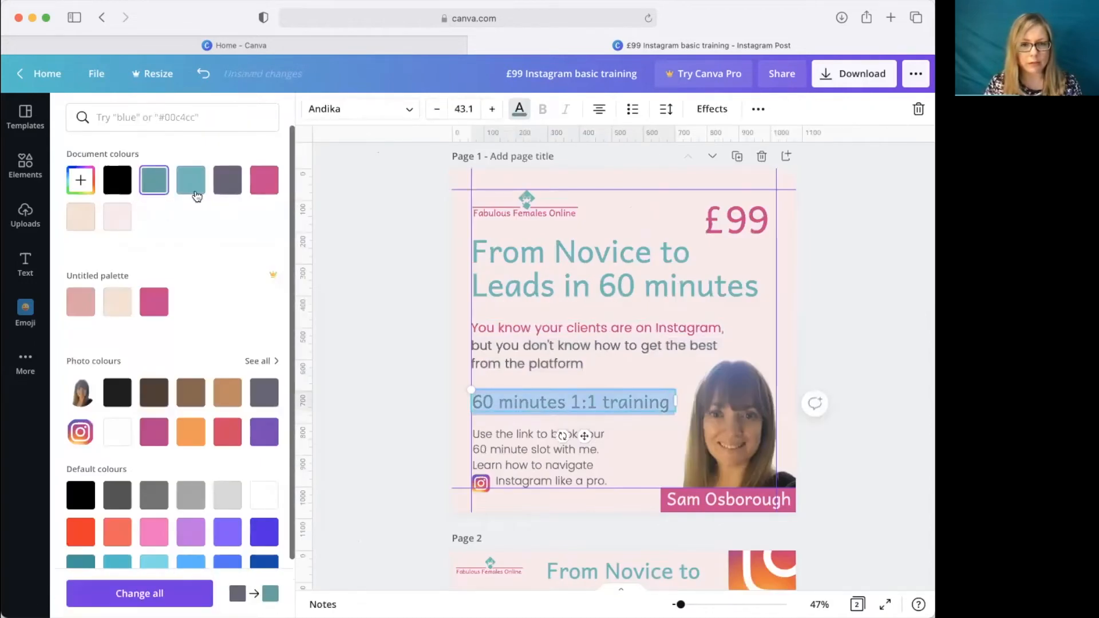
pyautogui.click(417, 310)
pyautogui.click(812, 355)
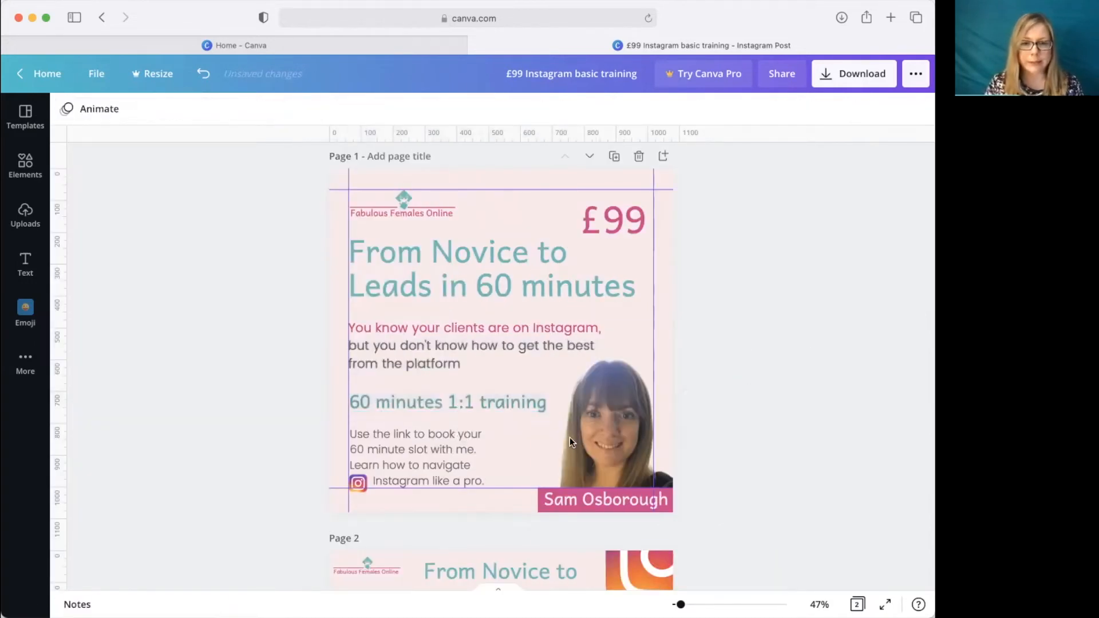
# Nudge the '60 minutes 1:1 training' line slightly down
pyautogui.click(489, 409)
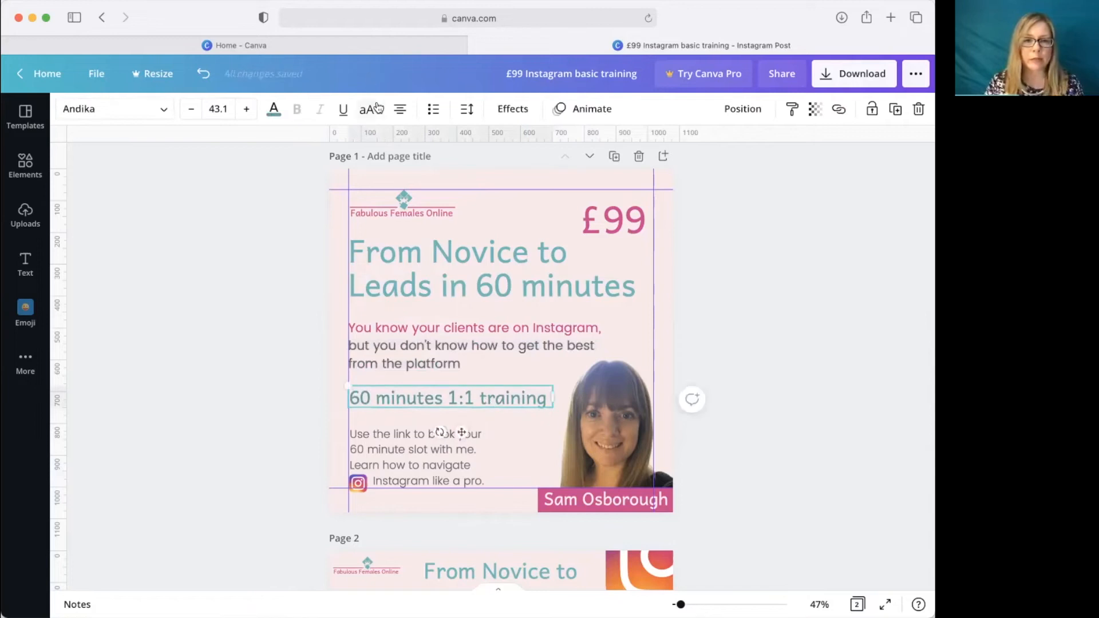
pyautogui.click(294, 312)
pyautogui.doubleClick(418, 398)
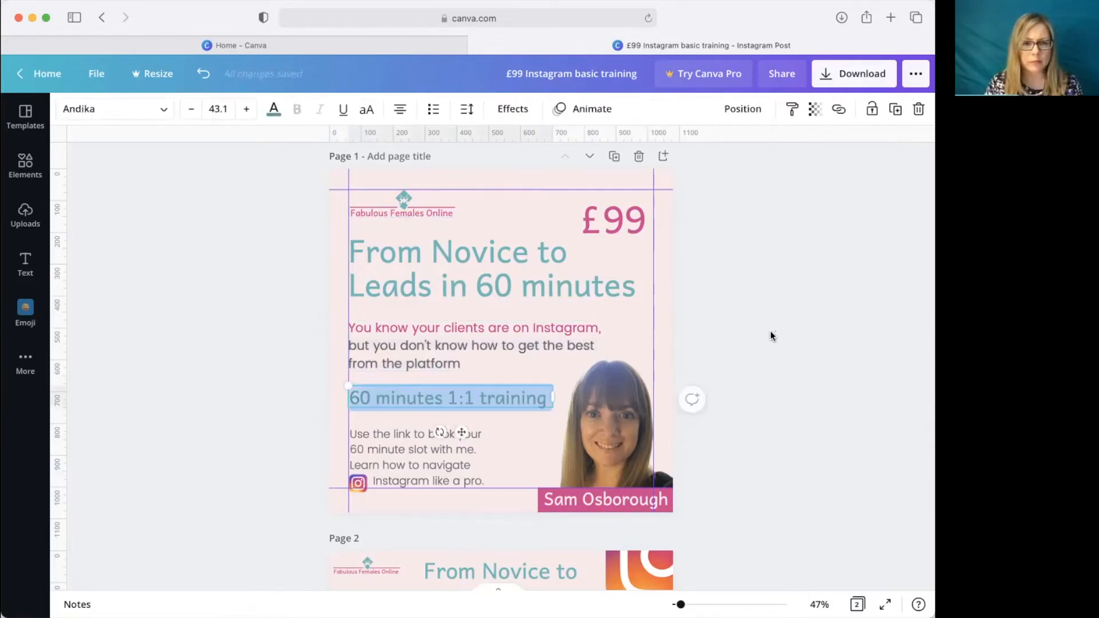
pyautogui.click(712, 384)
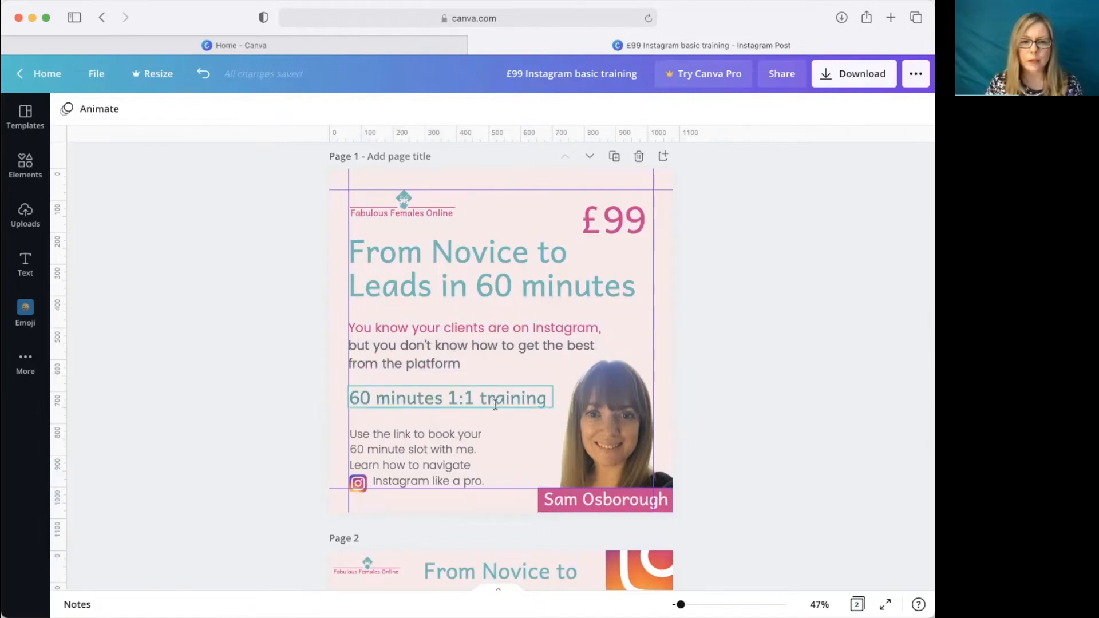
pyautogui.moveTo(495, 404); pyautogui.dragTo(493, 411)
# Raise the teal '60 minutes 1:1 training' line about 8 px, closer to the intro paragraph
pyautogui.click(828, 355)
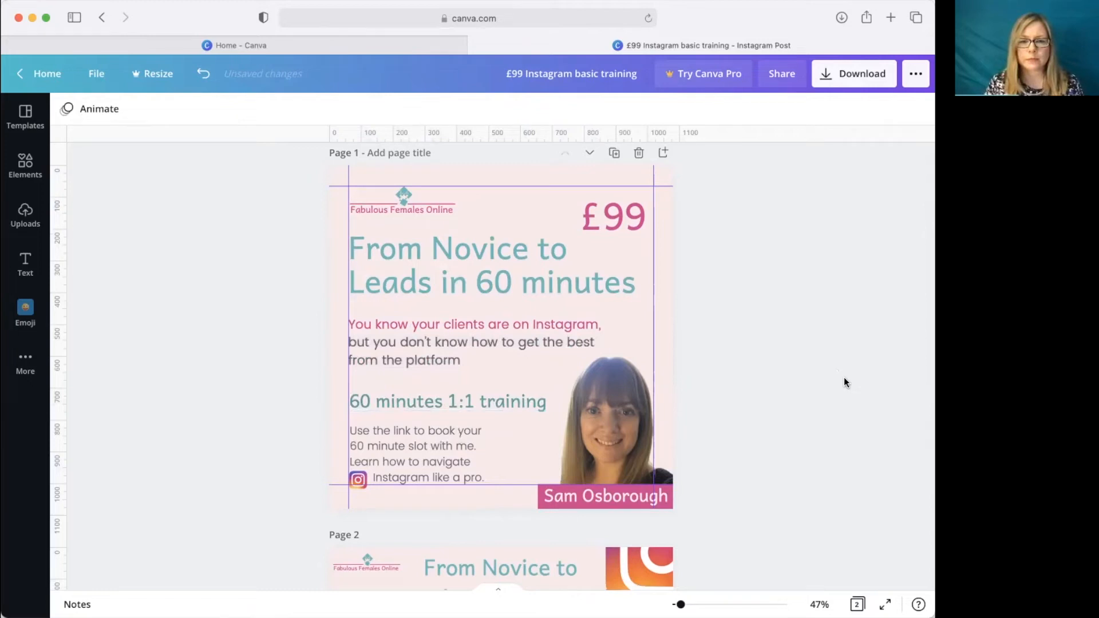
pyautogui.click(455, 404)
pyautogui.scroll(1, 457, 406)
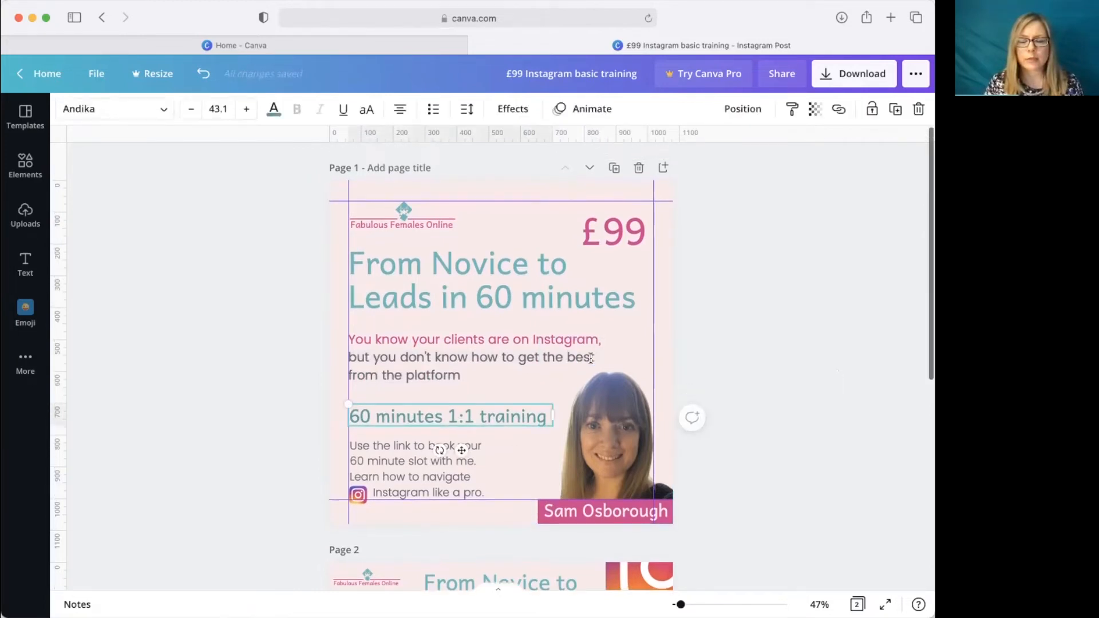
pyautogui.click(851, 337)
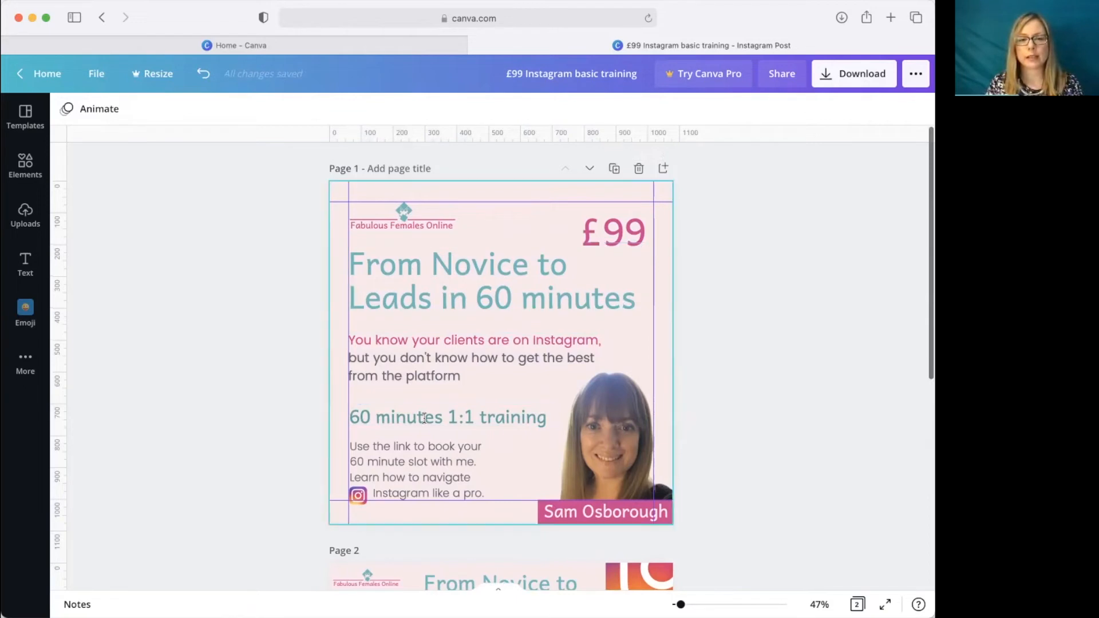
pyautogui.moveTo(483, 422); pyautogui.dragTo(483, 417)
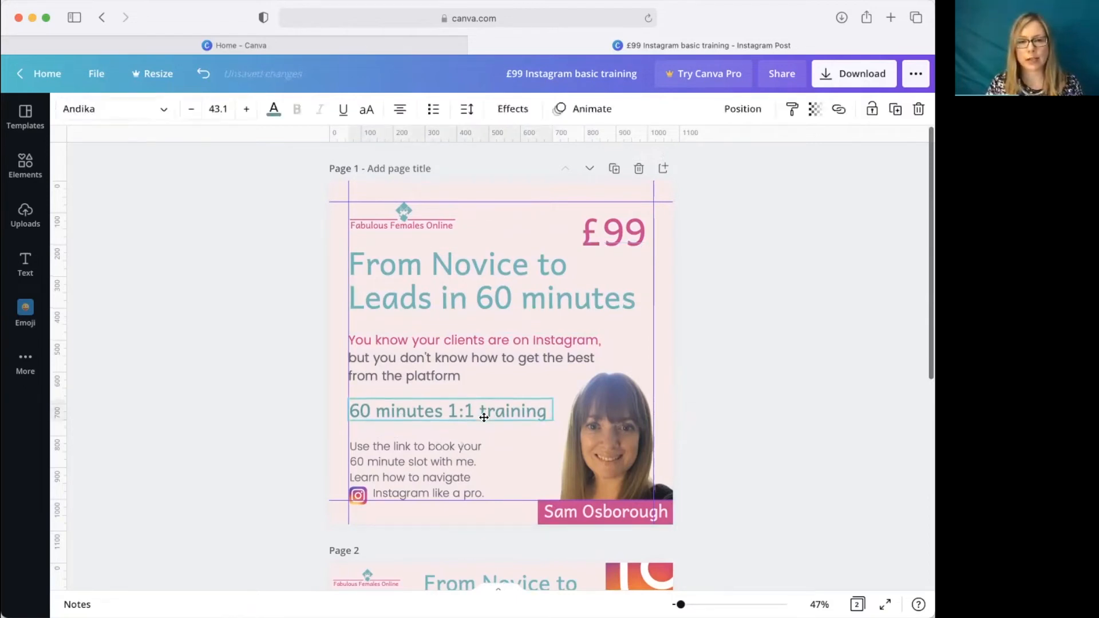
pyautogui.click(902, 404)
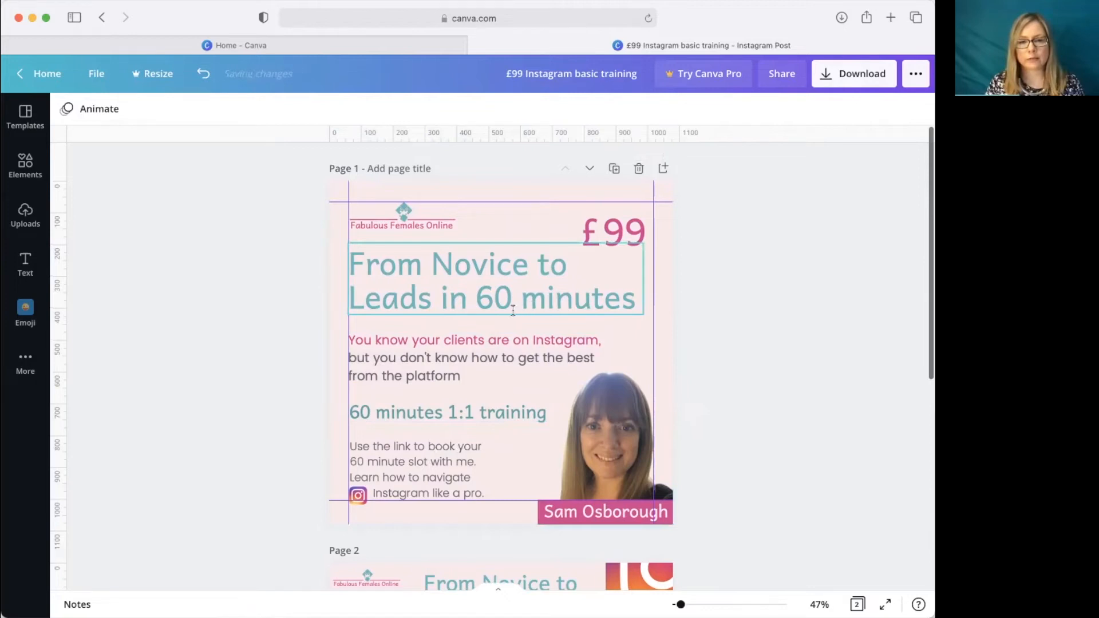
# Replace '60 minutes' in the heading with '1 hour'
pyautogui.click(472, 294)
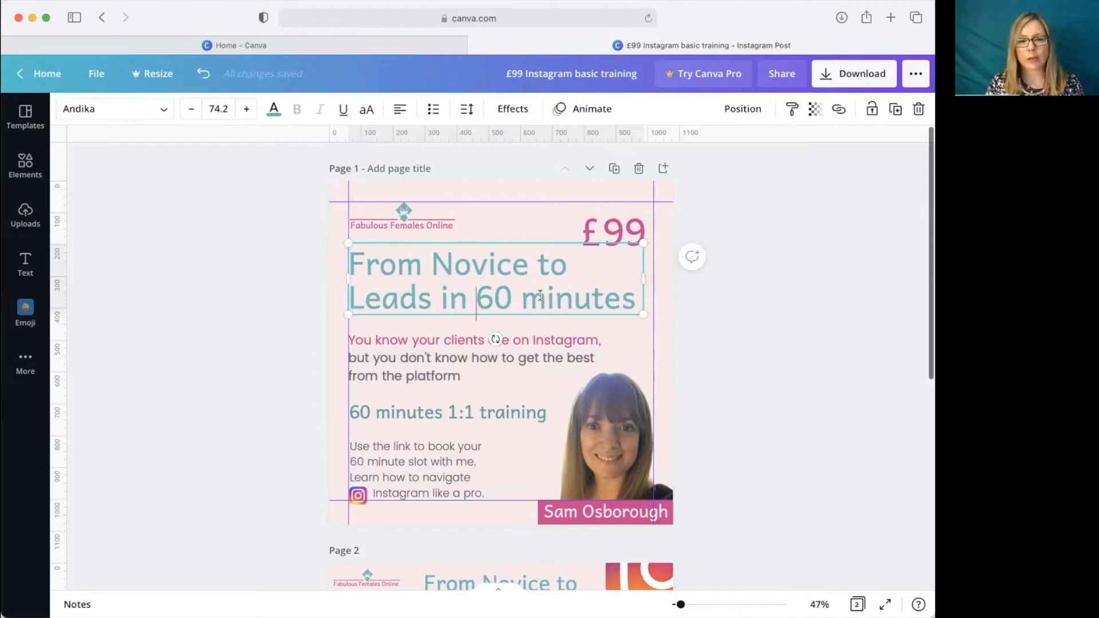
pyautogui.moveTo(476, 297); pyautogui.dragTo(641, 297)
pyautogui.write('1 hour')
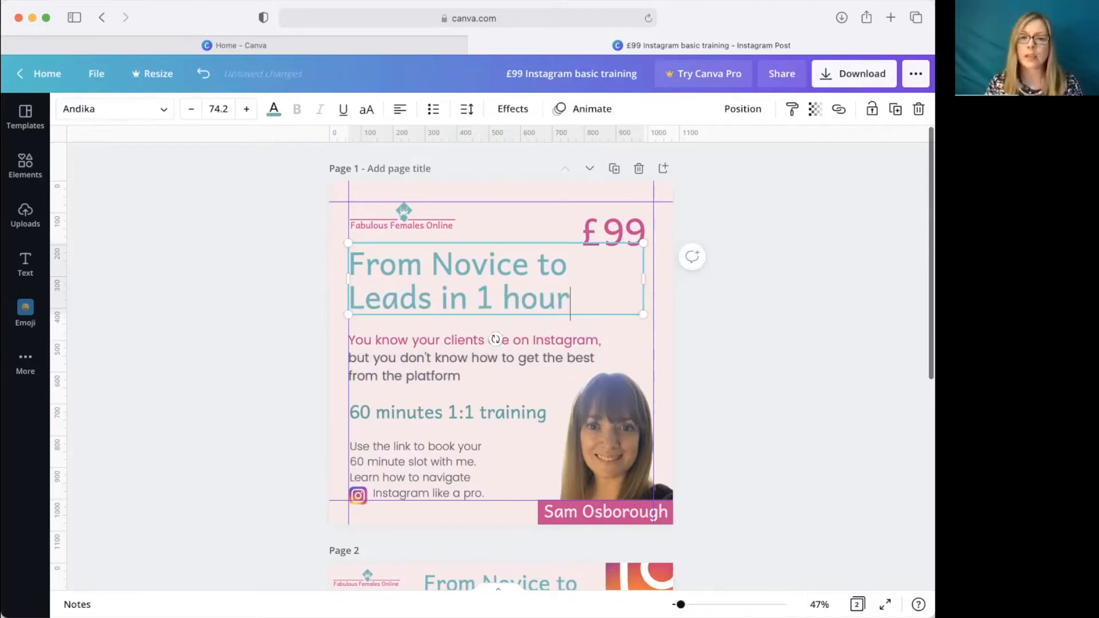
pyautogui.click(746, 335)
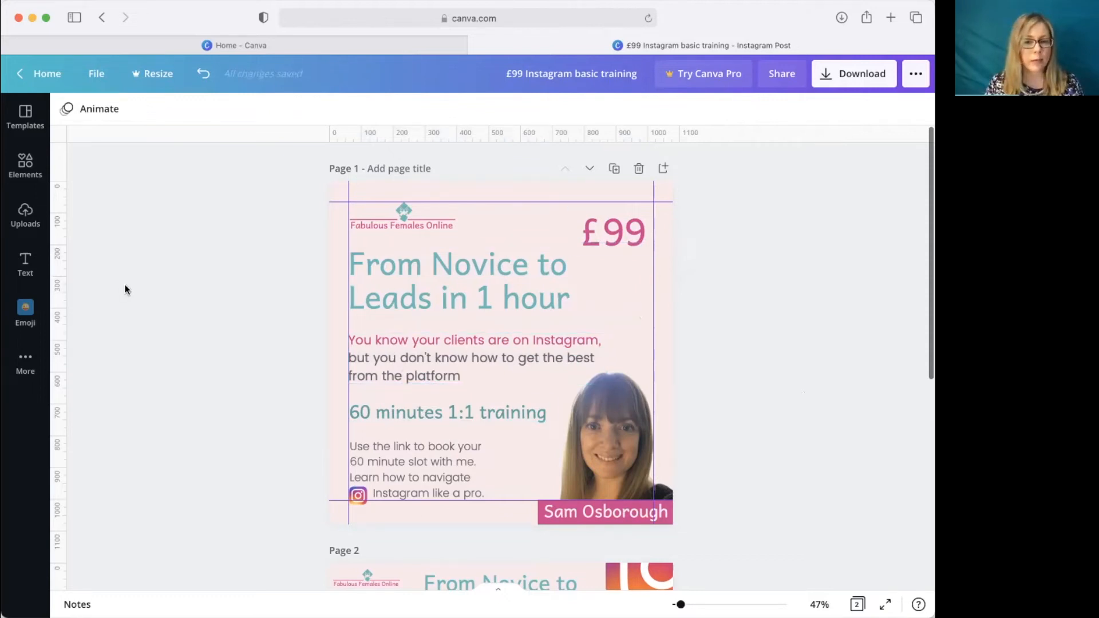
pyautogui.click(442, 461)
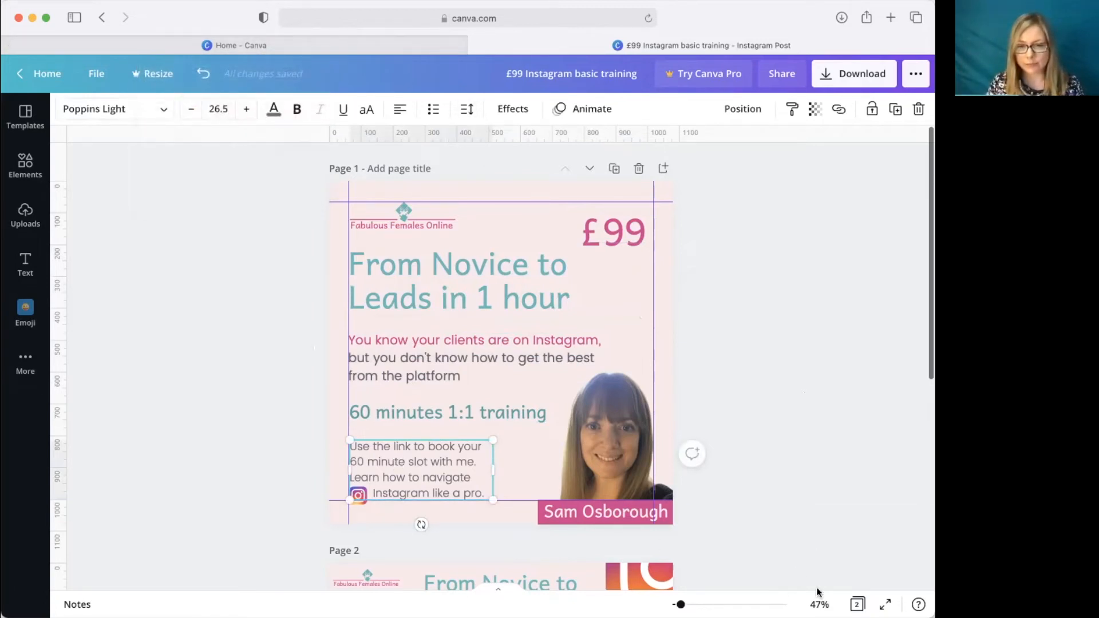
# Zoom to 125% and shift the booking paragraph slightly down and left onto the left guide
pyautogui.click(819, 604)
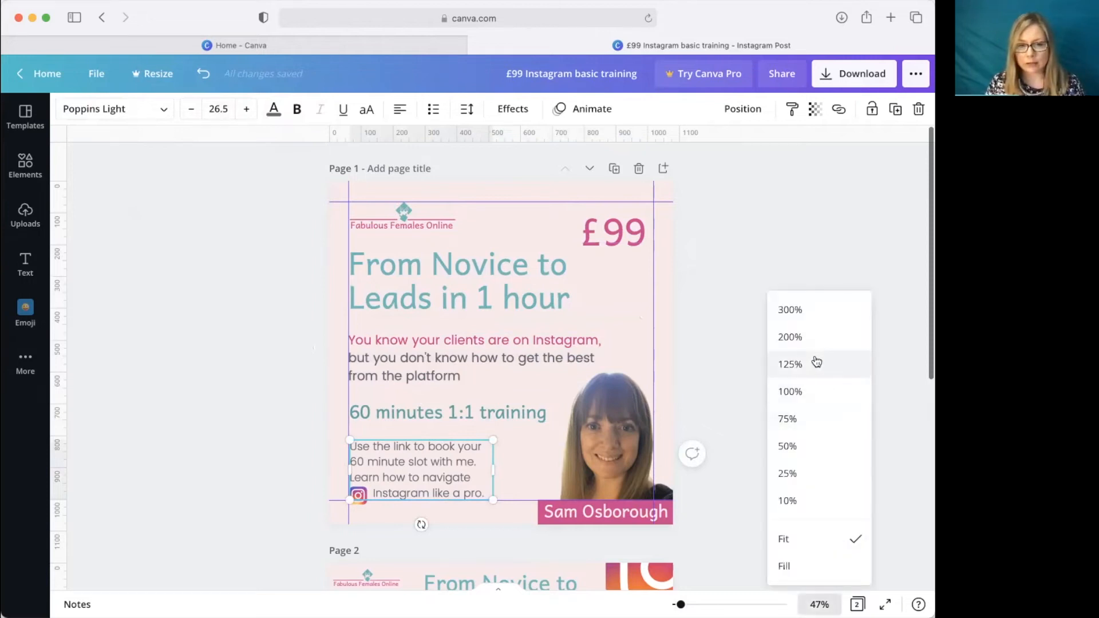
pyautogui.click(816, 362)
pyautogui.scroll(-5, 638, 421)
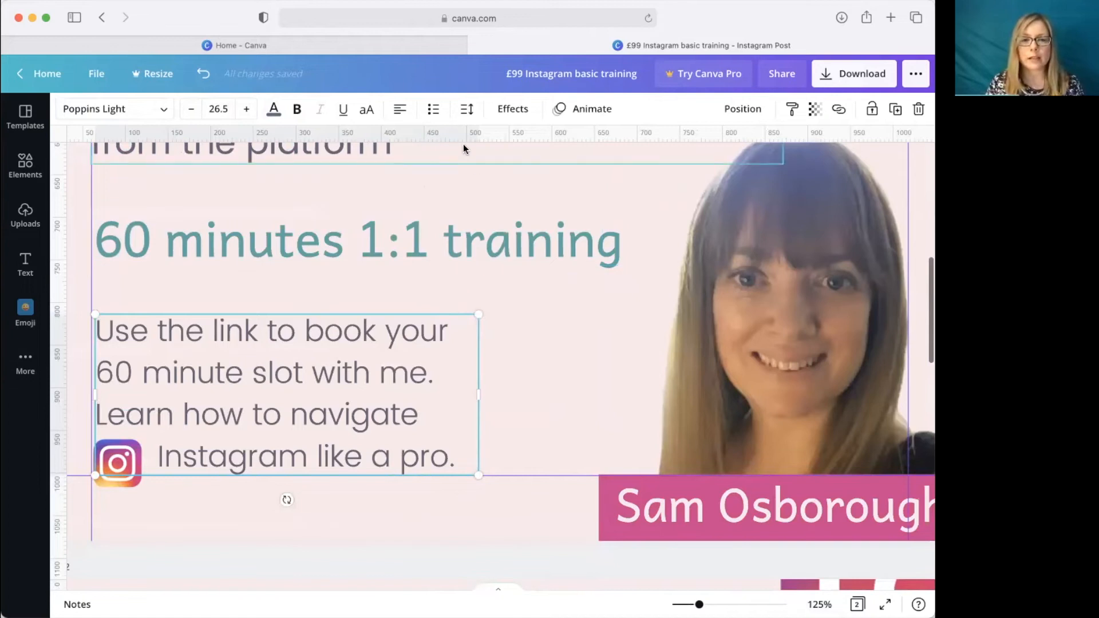
pyautogui.click(467, 108)
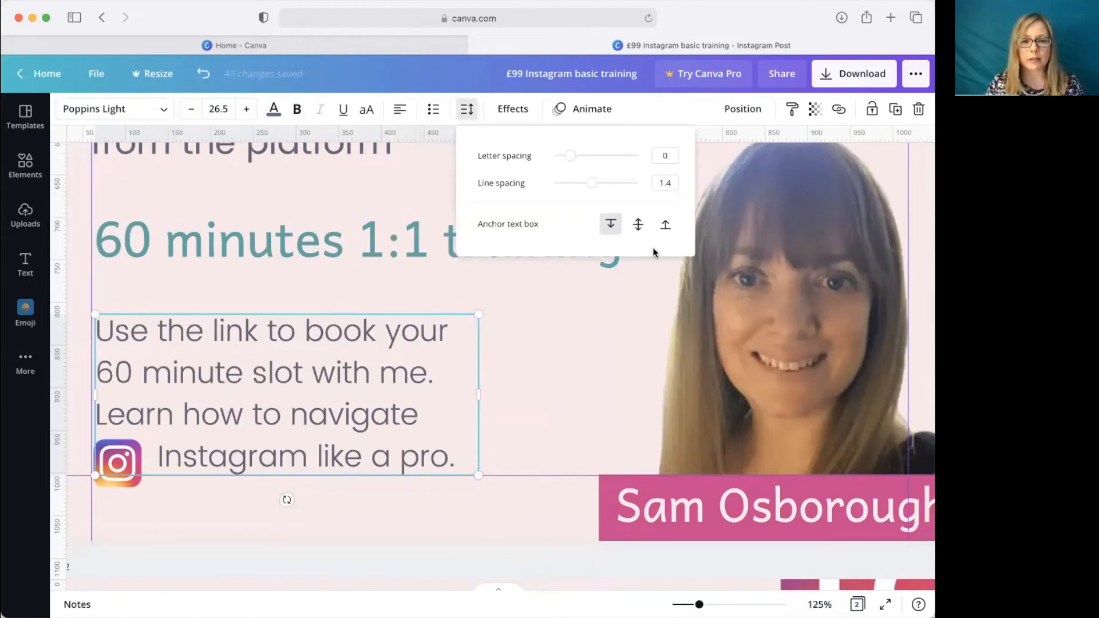
pyautogui.click(532, 399)
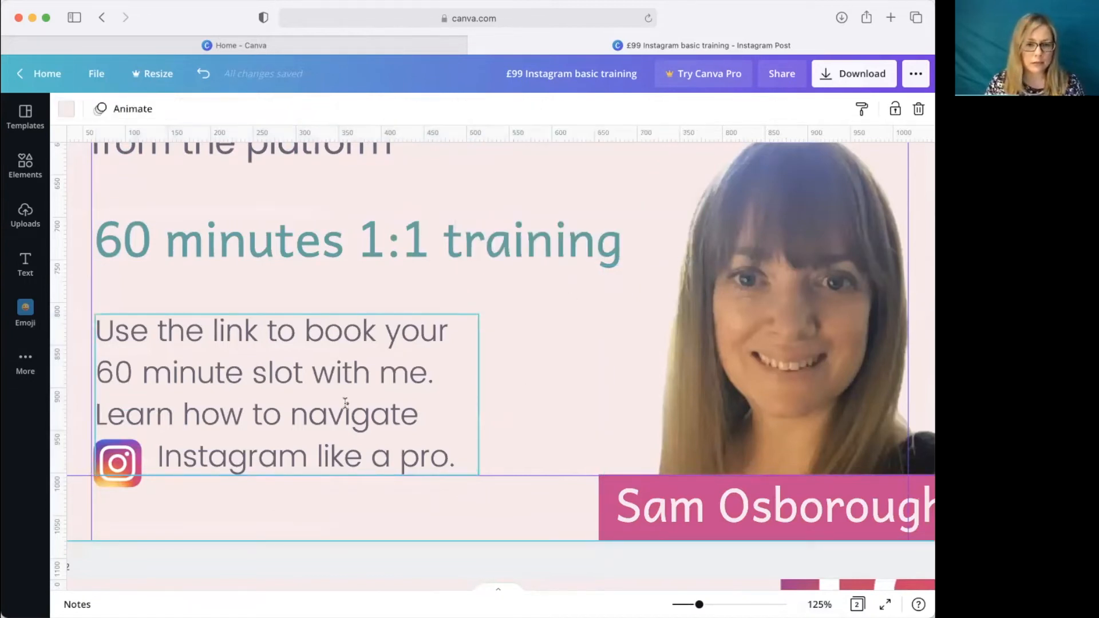
pyautogui.click(345, 404)
pyautogui.moveTo(349, 405); pyautogui.dragTo(349, 415)
pyautogui.press('Up')
pyautogui.press('Up')
pyautogui.press('Up')
pyautogui.press('Up')
pyautogui.press('Up')
pyautogui.press('Up')
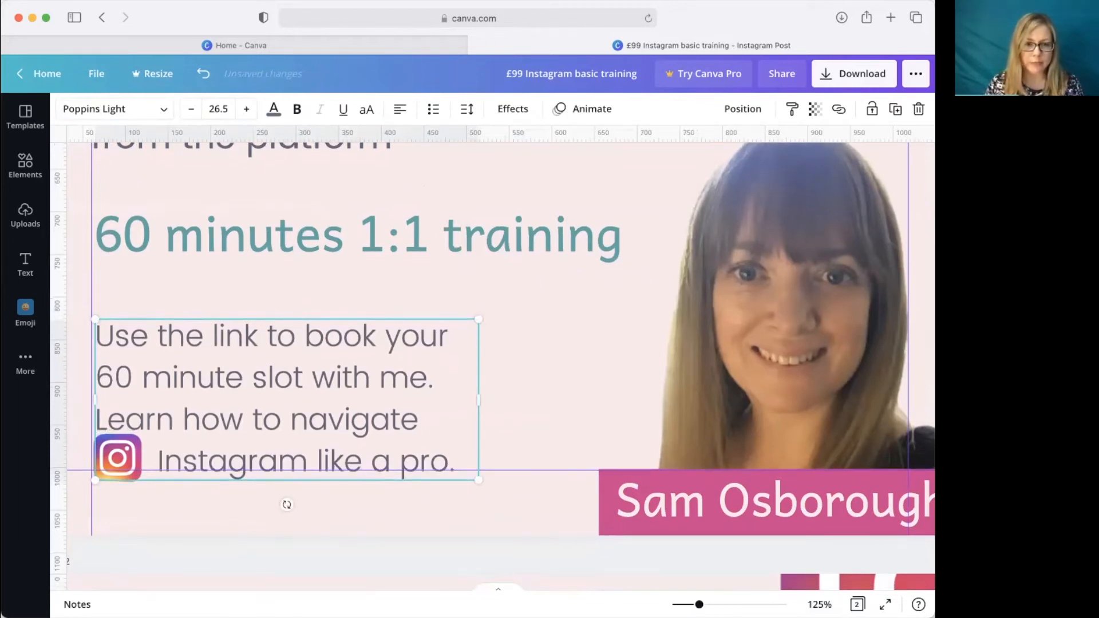
pyautogui.press('Left')
pyautogui.press('Left')
pyautogui.press('Left')
pyautogui.press('Left')
pyautogui.press('Left')
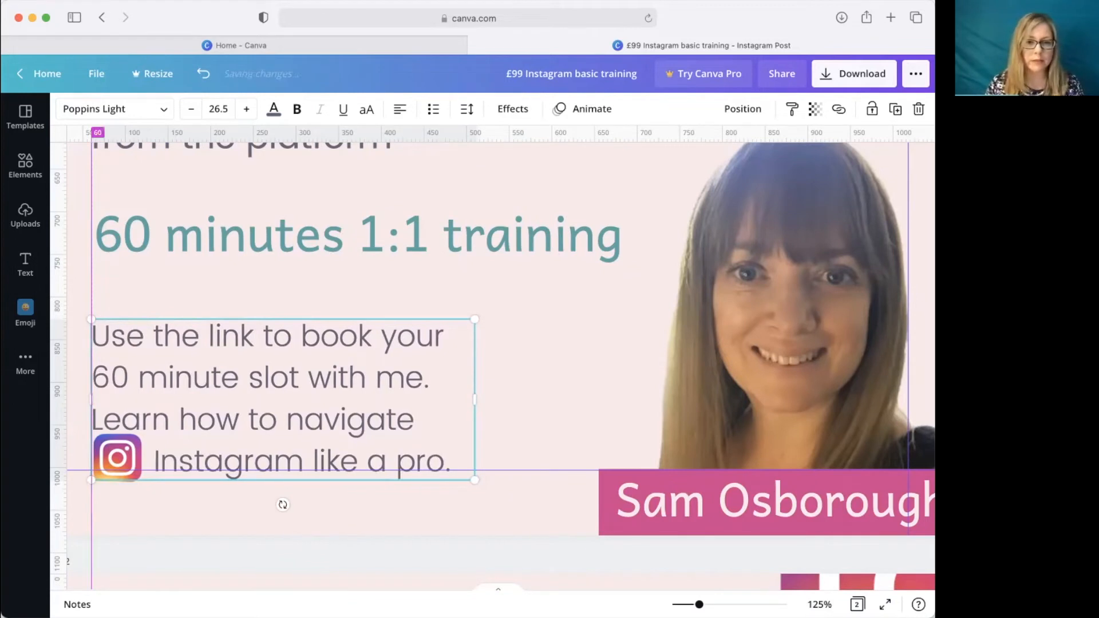
# Look over the booking paragraph's Effects and Spacing options without changing them
pyautogui.click(196, 249)
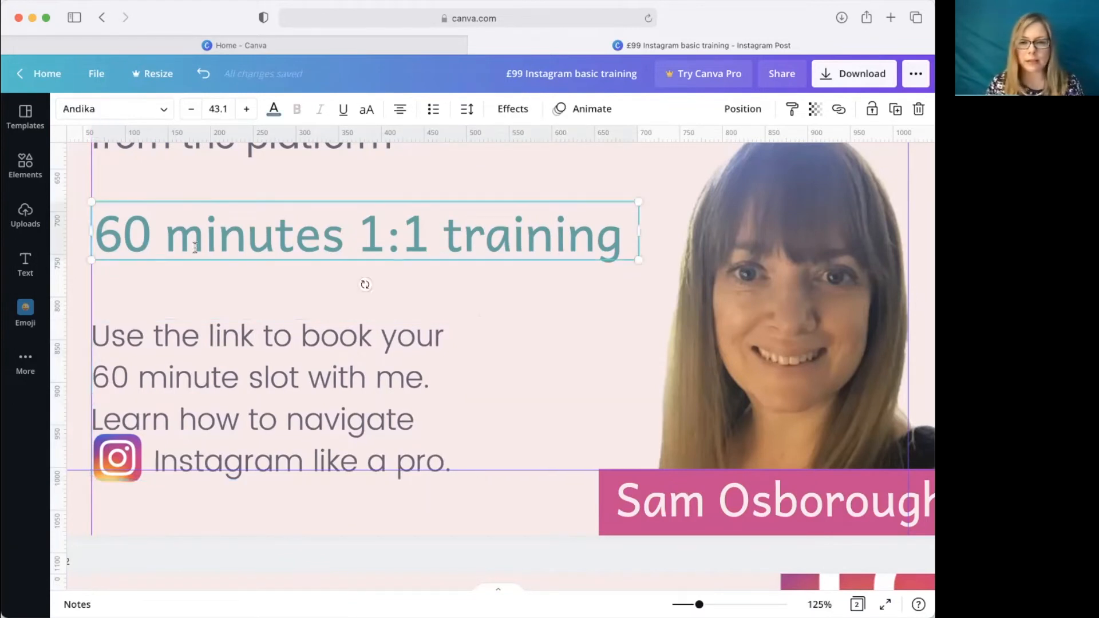
pyautogui.click(321, 394)
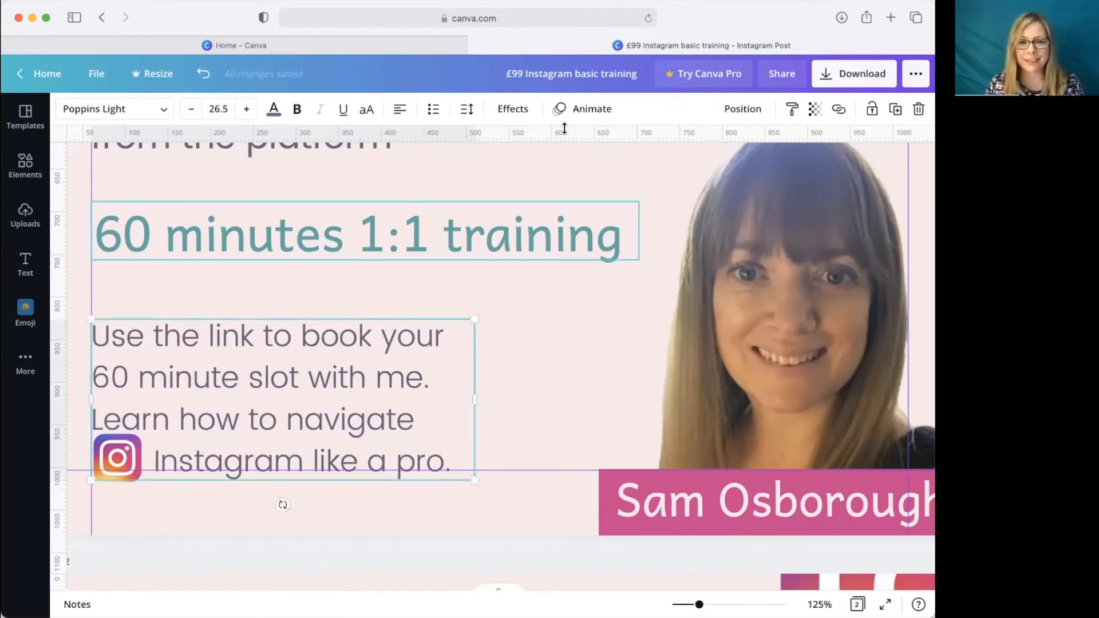
pyautogui.click(530, 110)
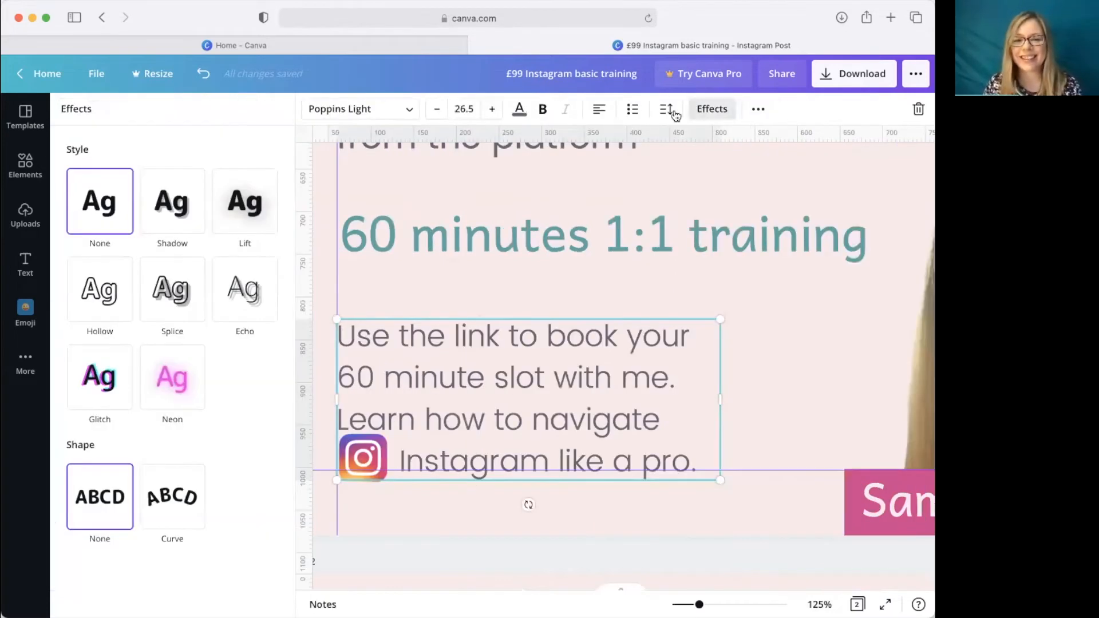
pyautogui.click(668, 111)
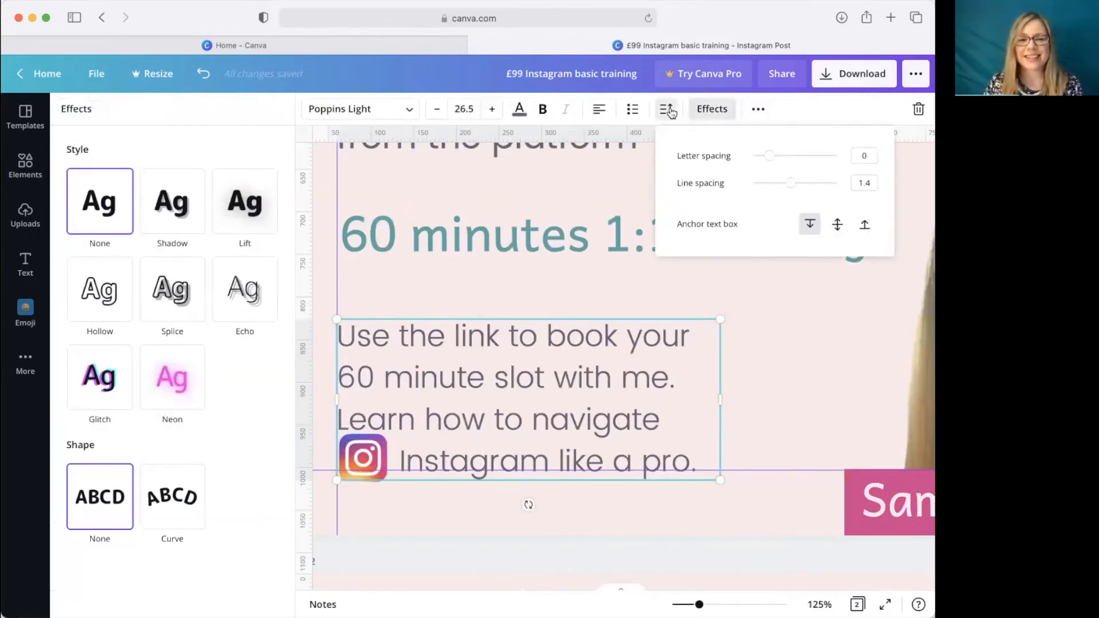
pyautogui.click(652, 293)
# Anchor the booking paragraph at its bottom and raise its line spacing from 1.4 to 1.52
pyautogui.click(467, 109)
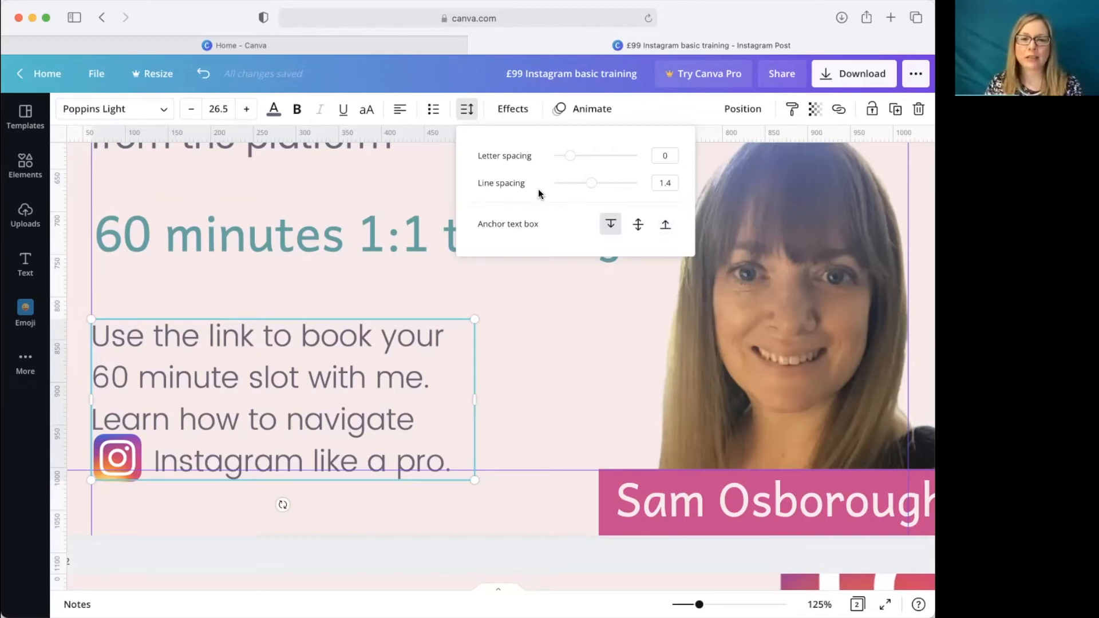
pyautogui.click(665, 225)
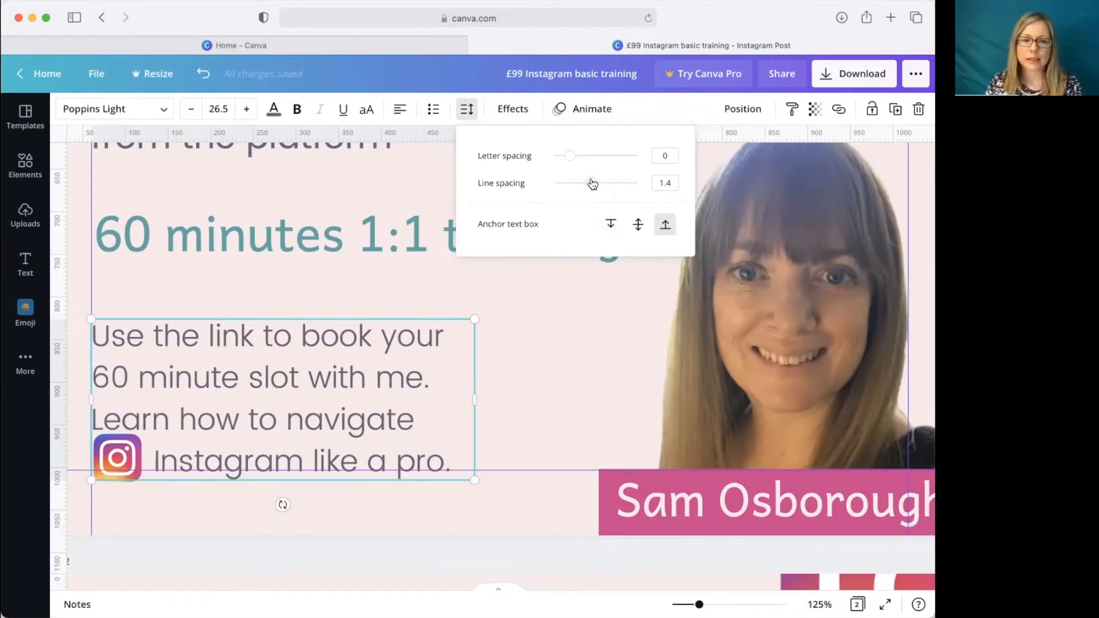
pyautogui.moveTo(593, 183); pyautogui.dragTo(598, 183)
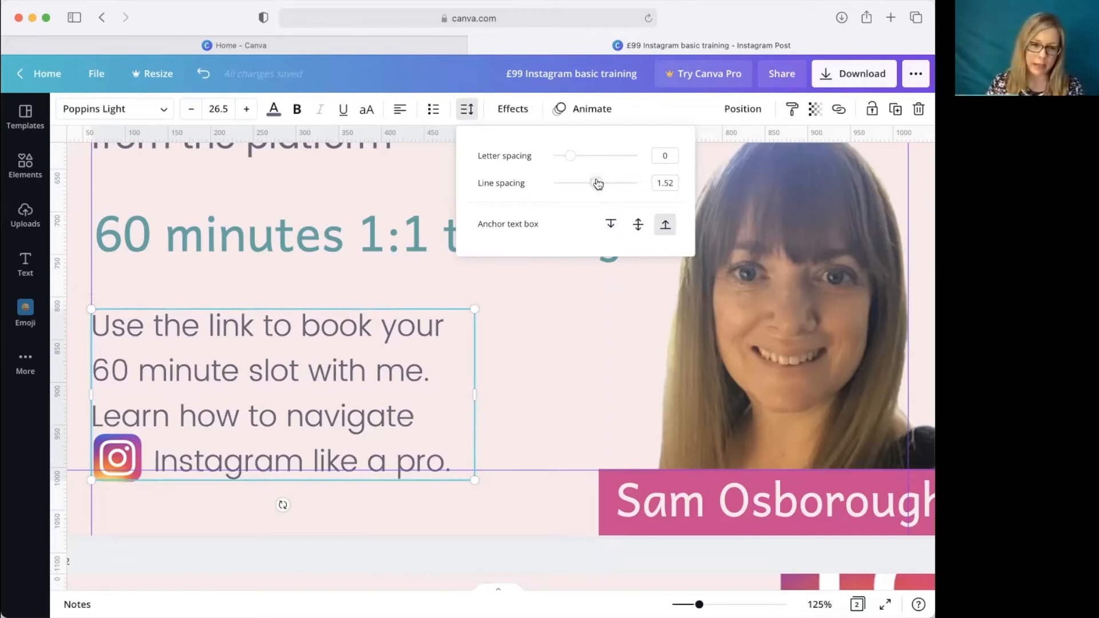
pyautogui.click(167, 505)
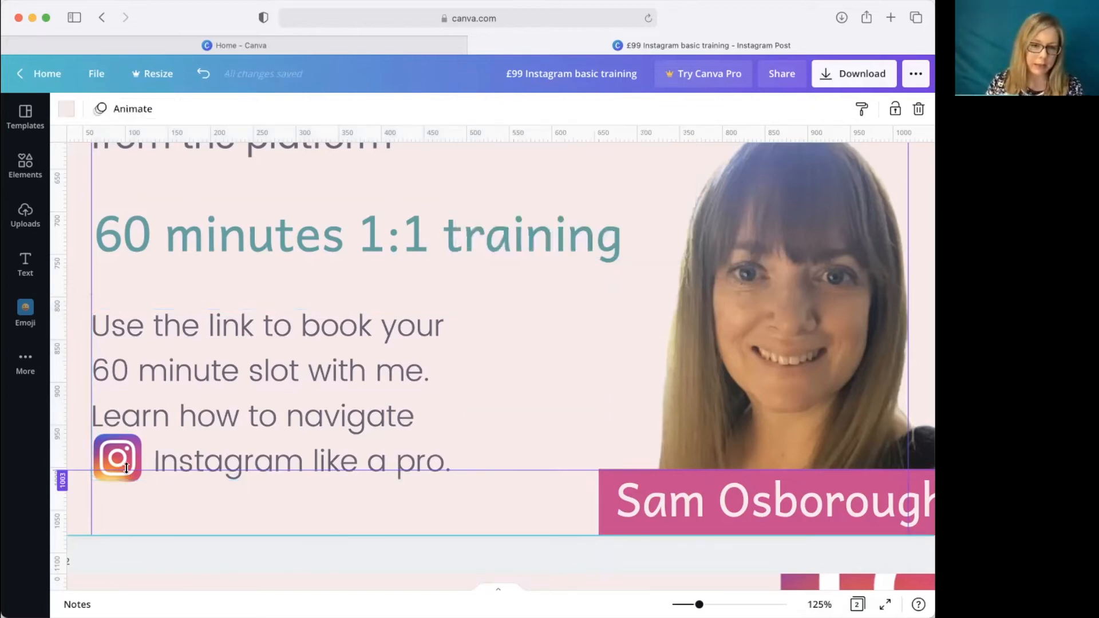
# Send the booking text box back one layer and shrink the Instagram icon slightly
pyautogui.click(131, 478)
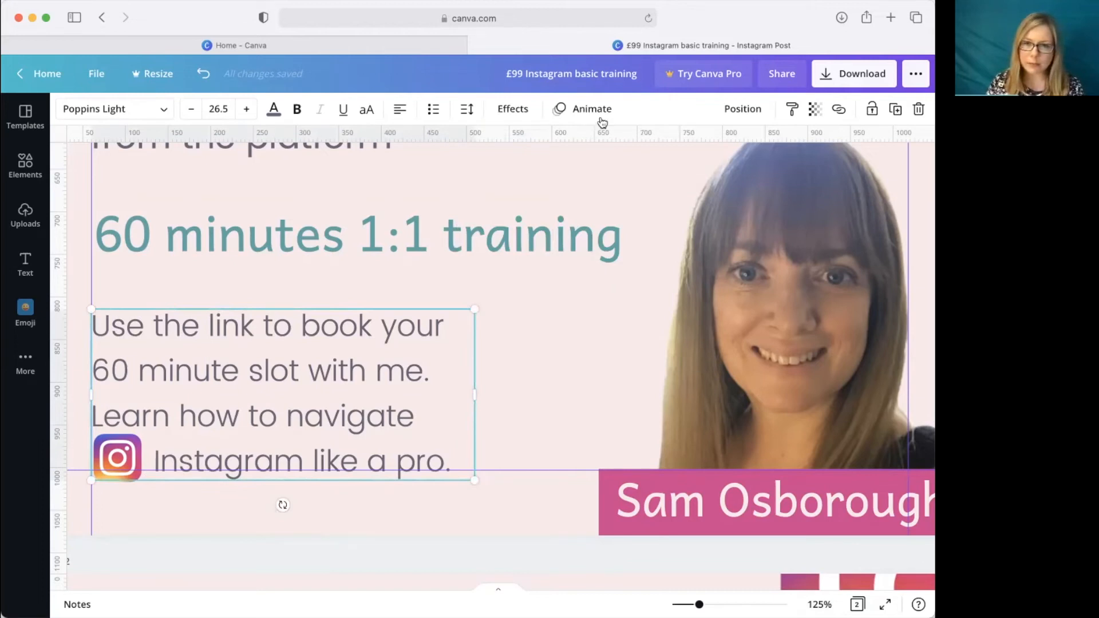
pyautogui.click(742, 109)
pyautogui.click(685, 150)
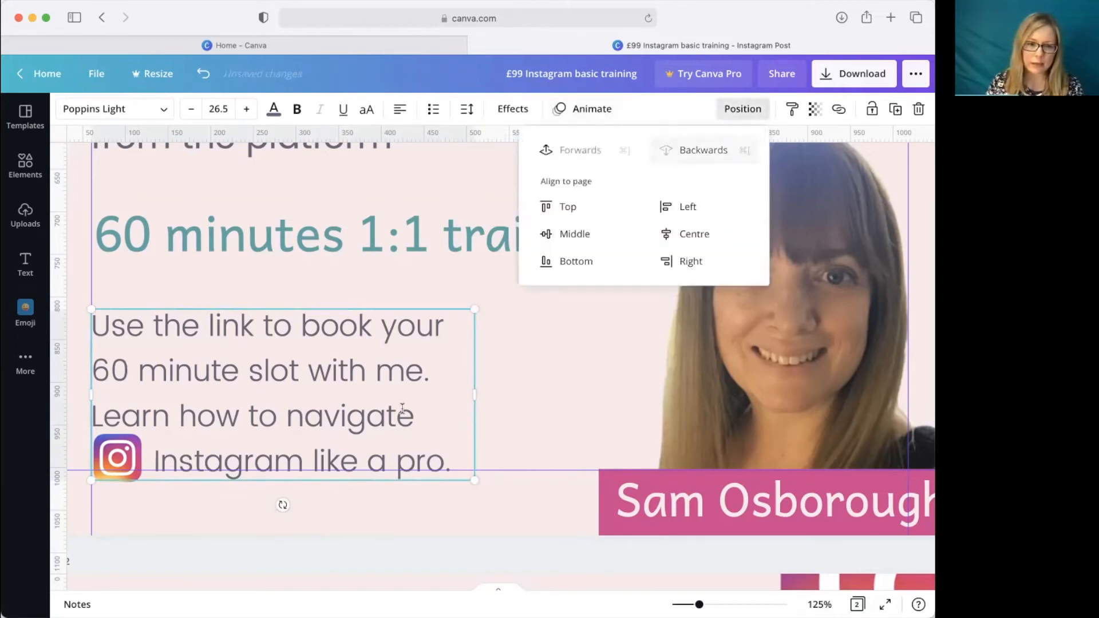
pyautogui.click(182, 507)
pyautogui.click(122, 463)
pyautogui.moveTo(145, 432); pyautogui.dragTo(143, 434)
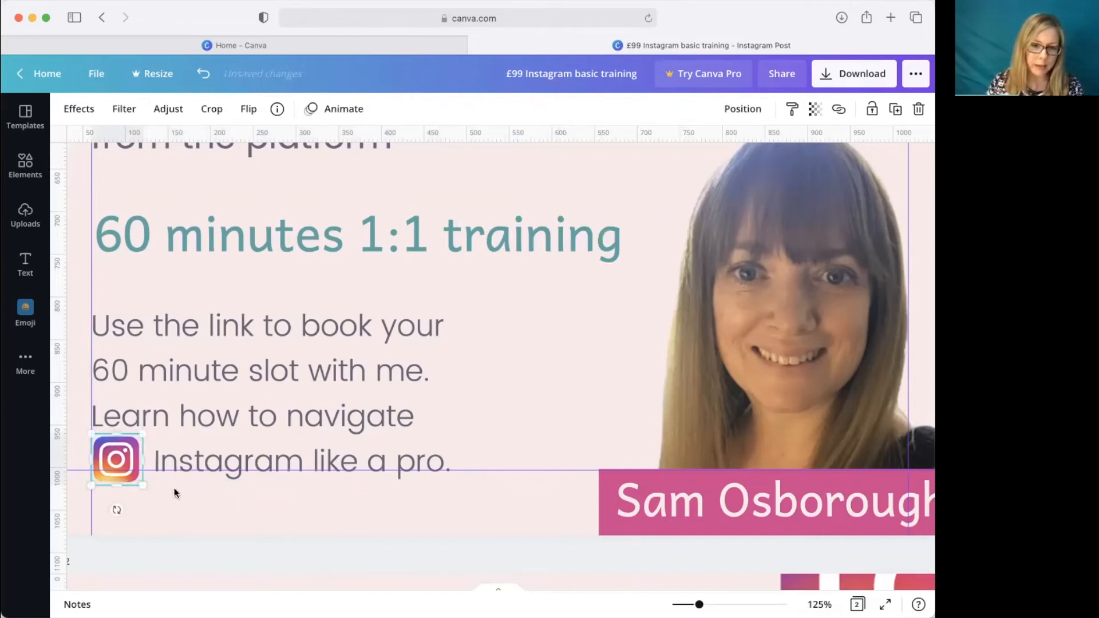
# Bold the lines 'Learn how to navigate' and 'Instagram like a pro.'
pyautogui.tripleClick(218, 459)
pyautogui.press('super+b')
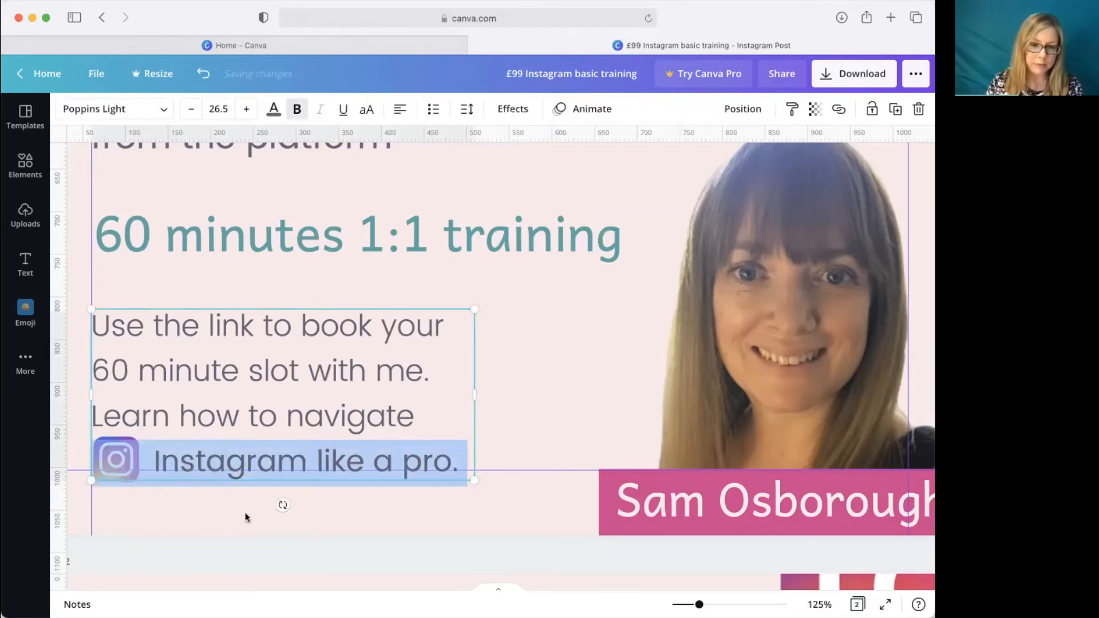
pyautogui.click(259, 532)
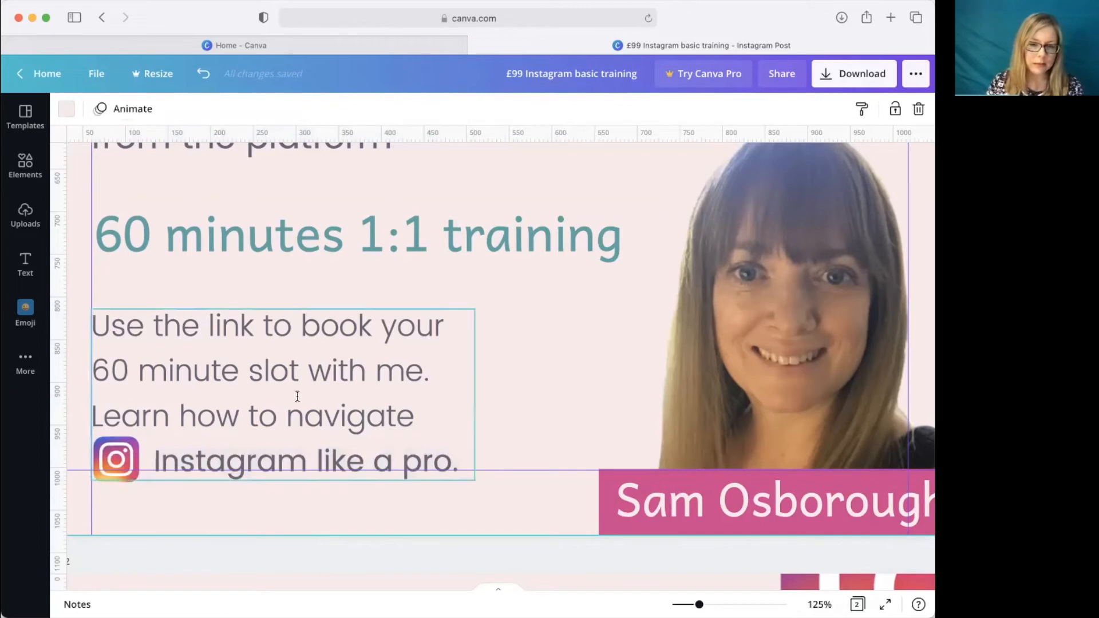
pyautogui.doubleClick(276, 404)
pyautogui.click(304, 416)
pyautogui.moveTo(424, 416); pyautogui.dragTo(91, 416)
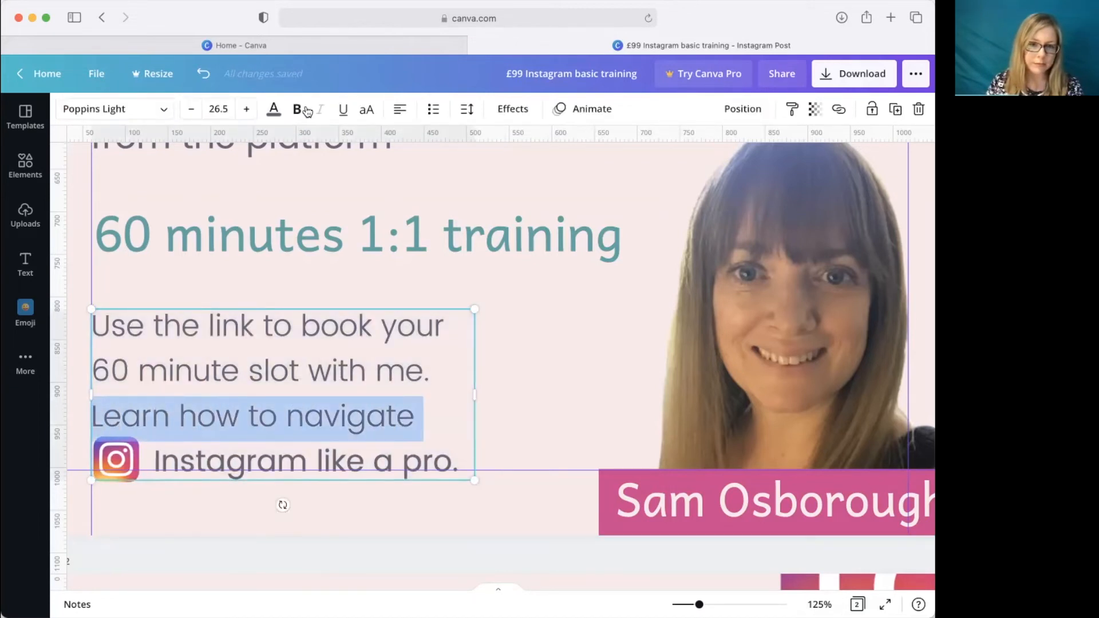
pyautogui.click(297, 109)
pyautogui.click(424, 526)
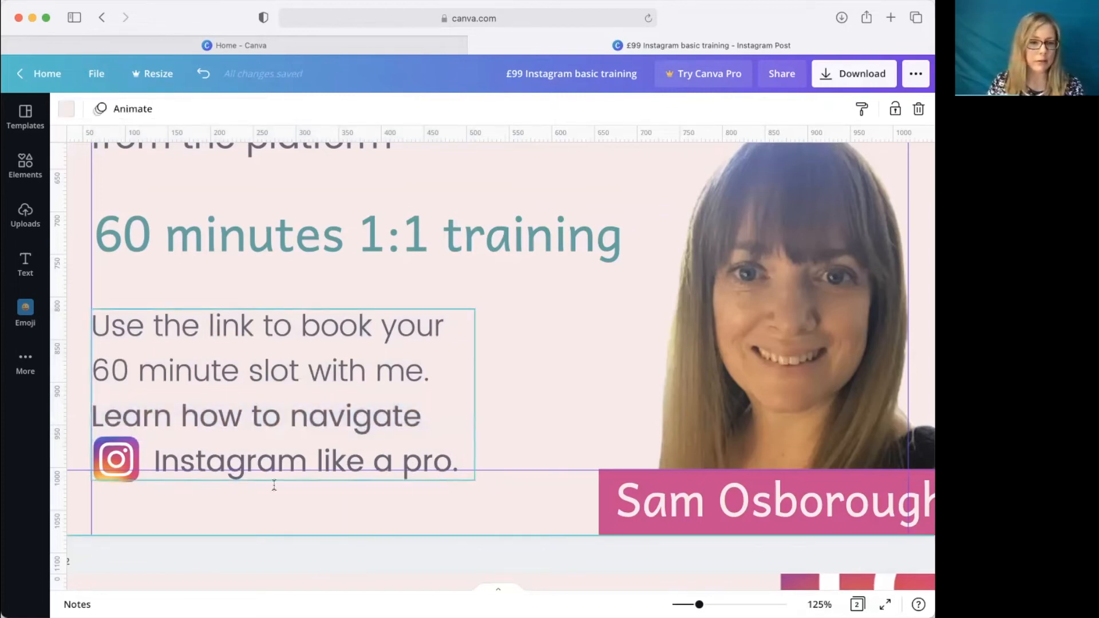
# Shrink and lower the Instagram icon, remove the extra space before 'Instagram', and zoom to Fit
pyautogui.click(128, 464)
pyautogui.press('Down')
pyautogui.press('Down')
pyautogui.press('Down')
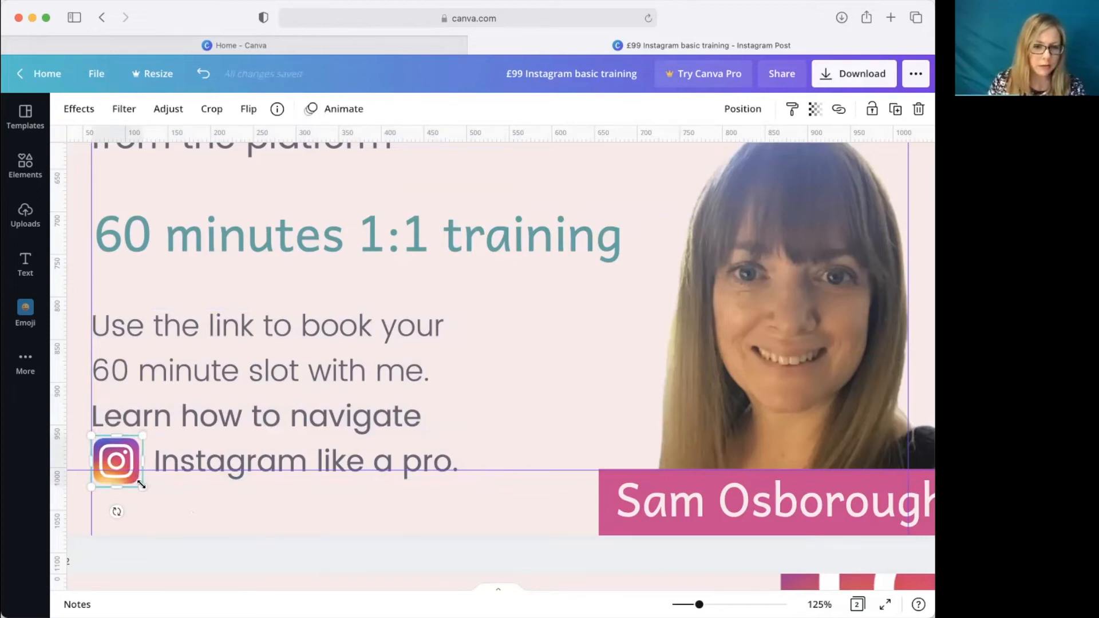
pyautogui.moveTo(137, 482); pyautogui.dragTo(136, 479)
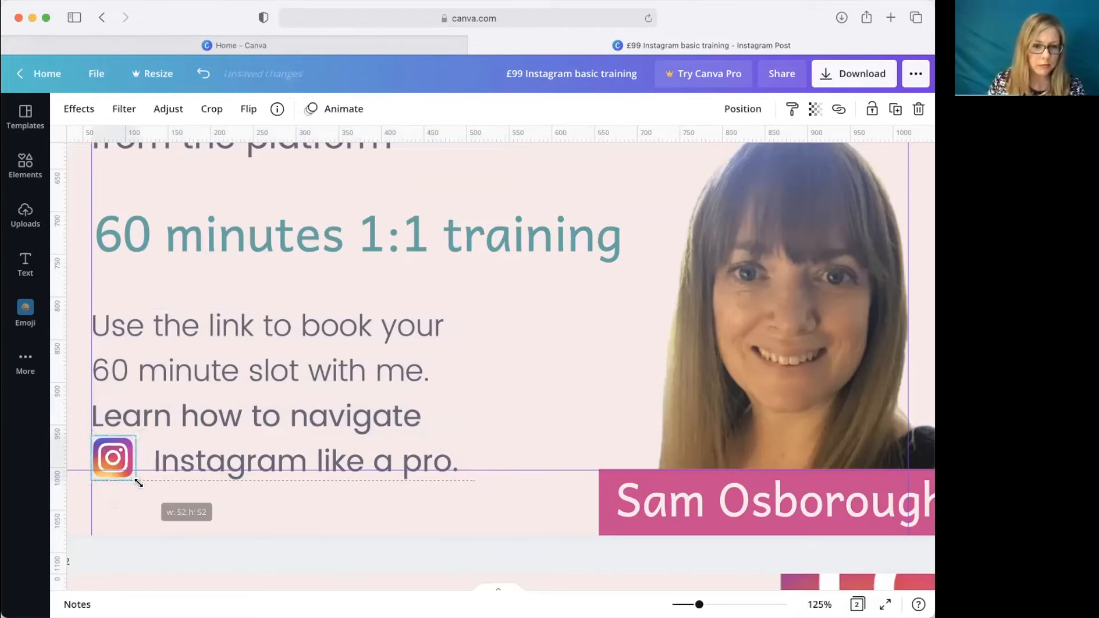
pyautogui.click(166, 462)
pyautogui.click(157, 458)
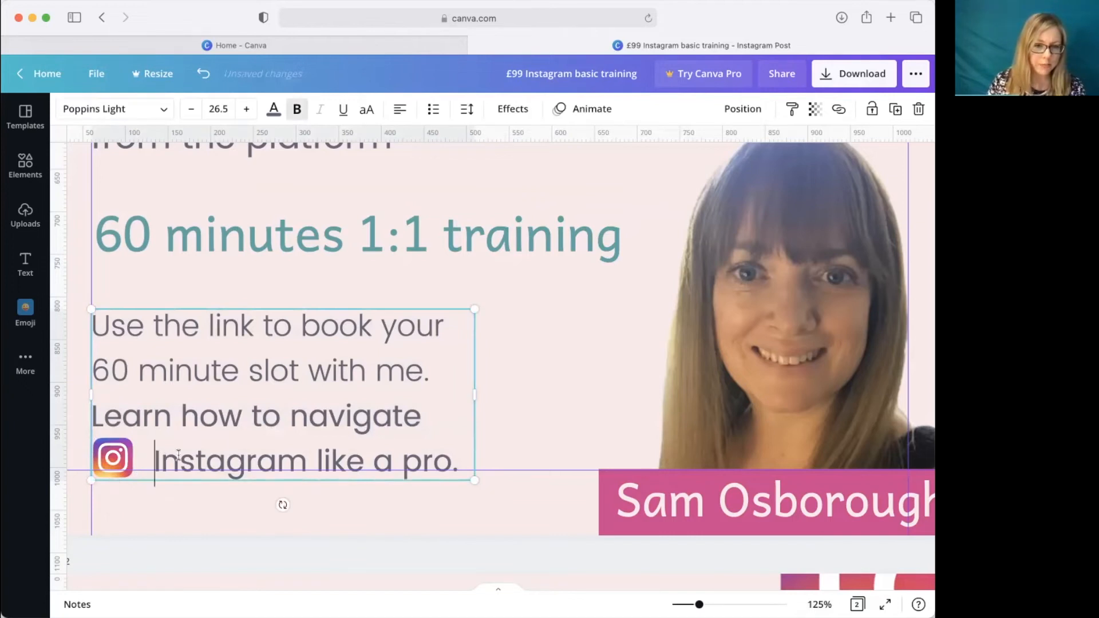
pyautogui.press('BackSpace')
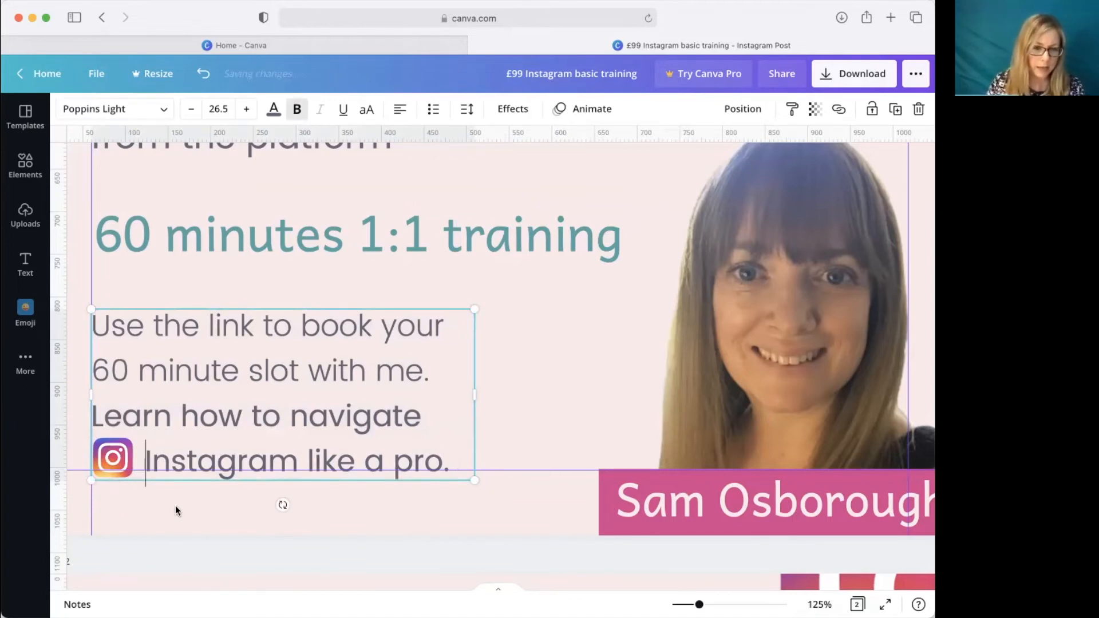
pyautogui.click(176, 507)
pyautogui.click(121, 460)
pyautogui.press('Down')
pyautogui.press('Down')
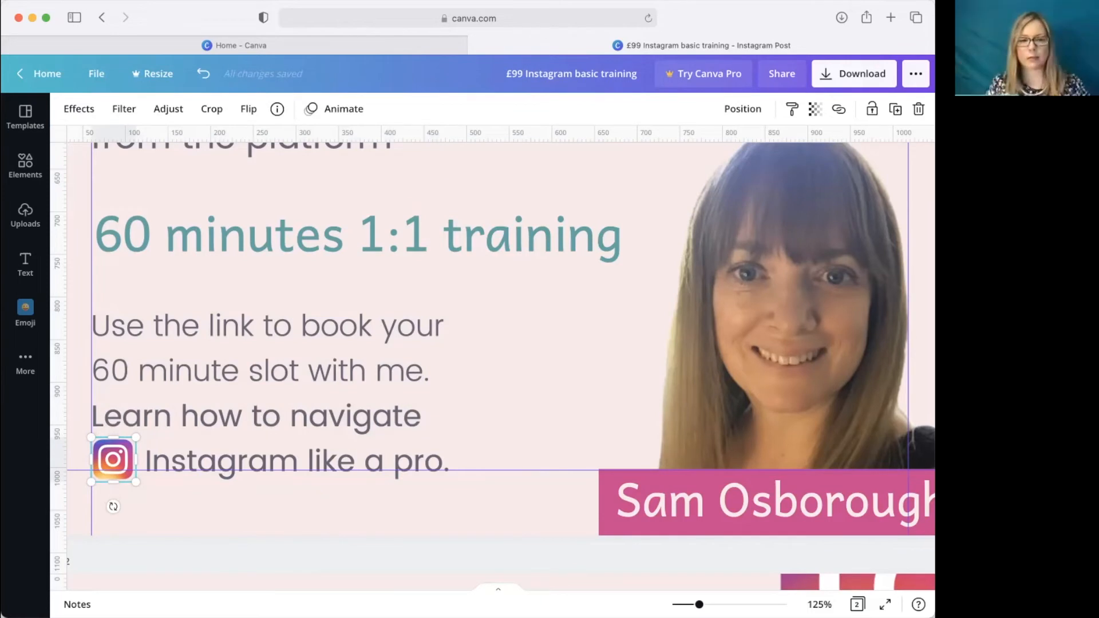
pyautogui.click(186, 518)
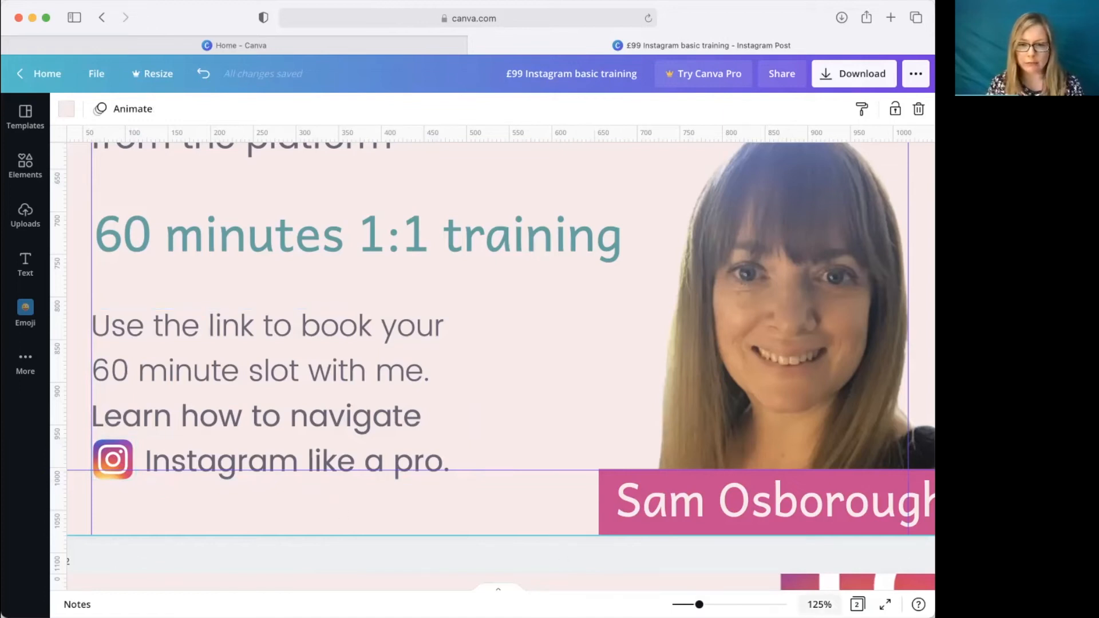
pyautogui.click(819, 604)
pyautogui.click(778, 535)
# Add a pink square, rotate it into a 367×367 diamond, and place it overhanging the top-right corner
pyautogui.click(755, 341)
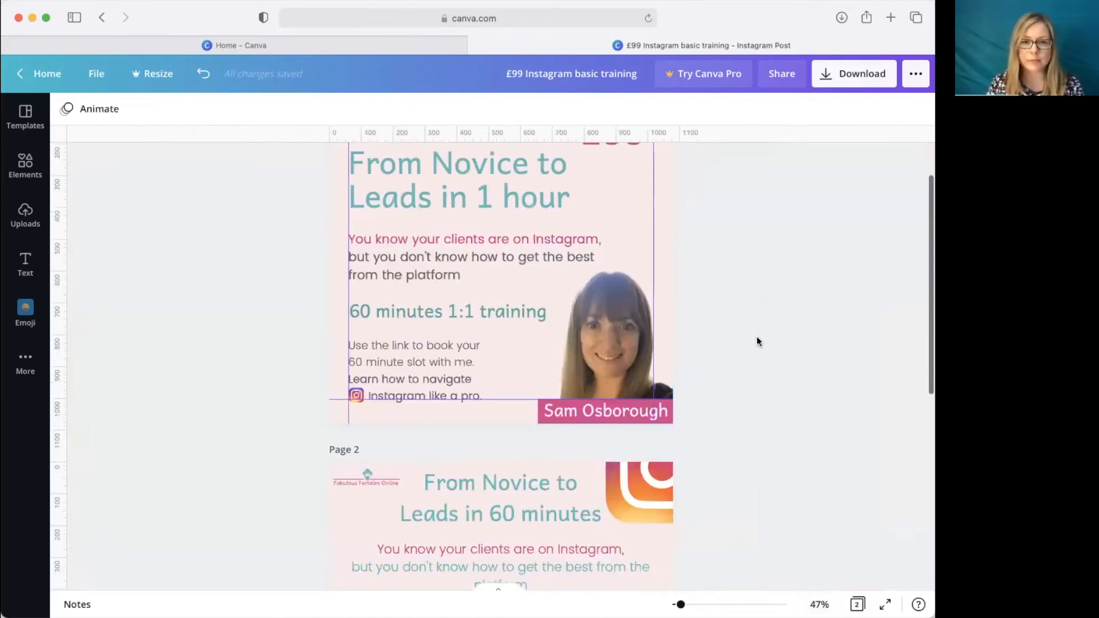
pyautogui.scroll(3, 756, 361)
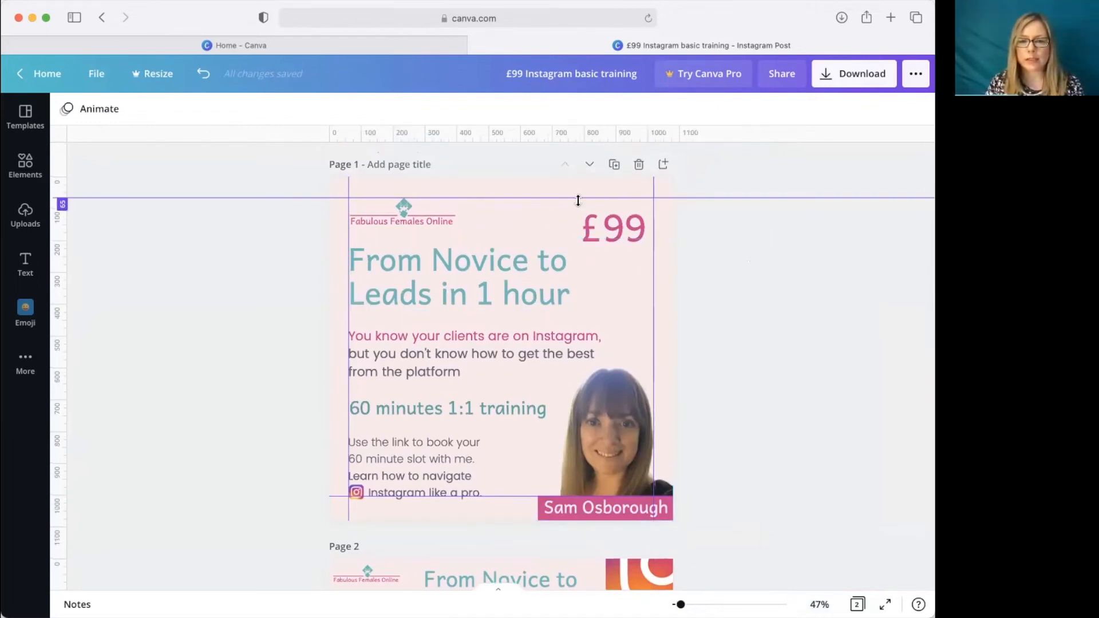
pyautogui.click(23, 163)
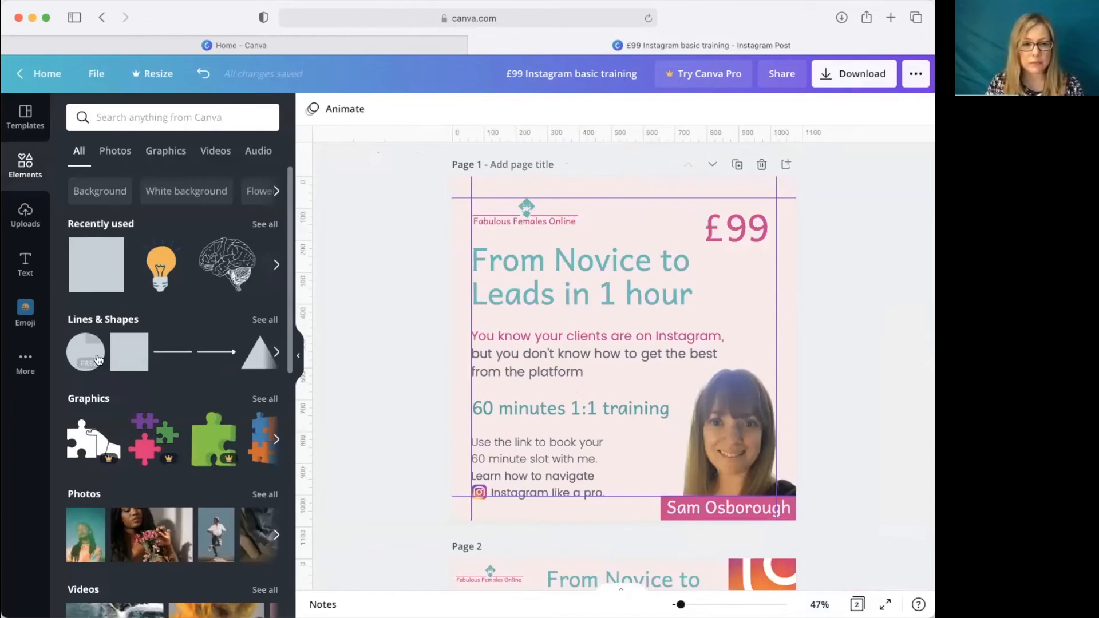
pyautogui.click(82, 351)
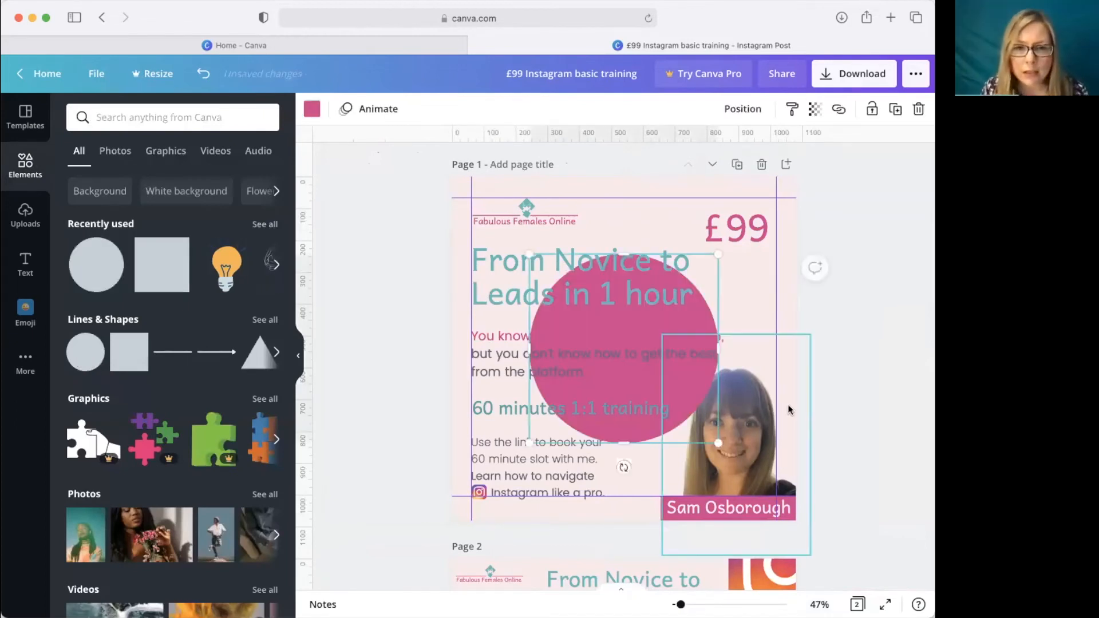
pyautogui.press('Delete')
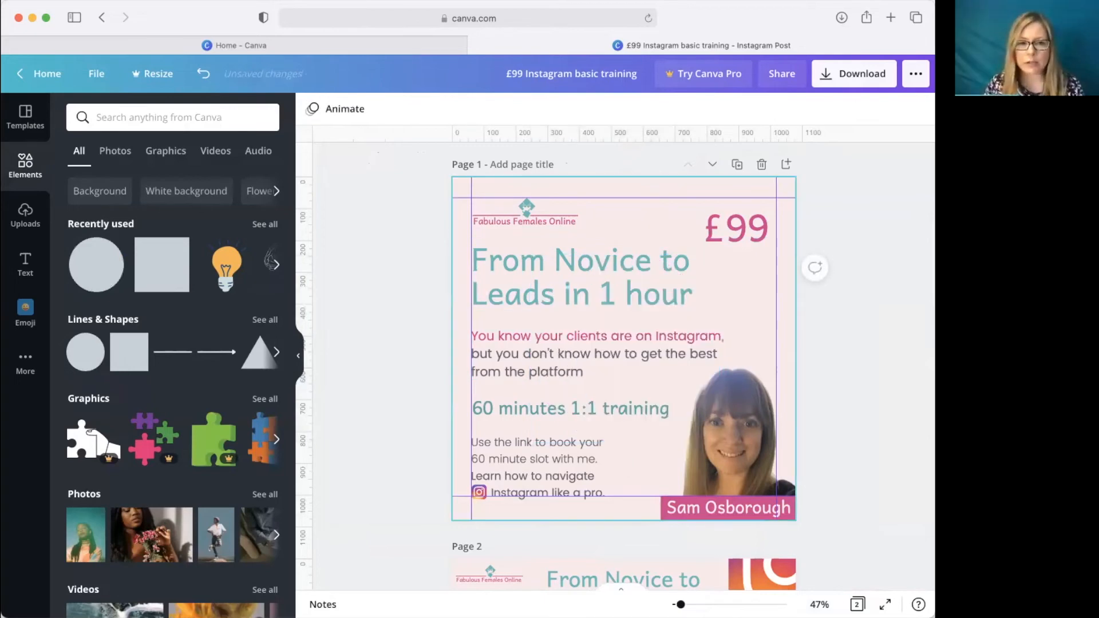
pyautogui.click(162, 264)
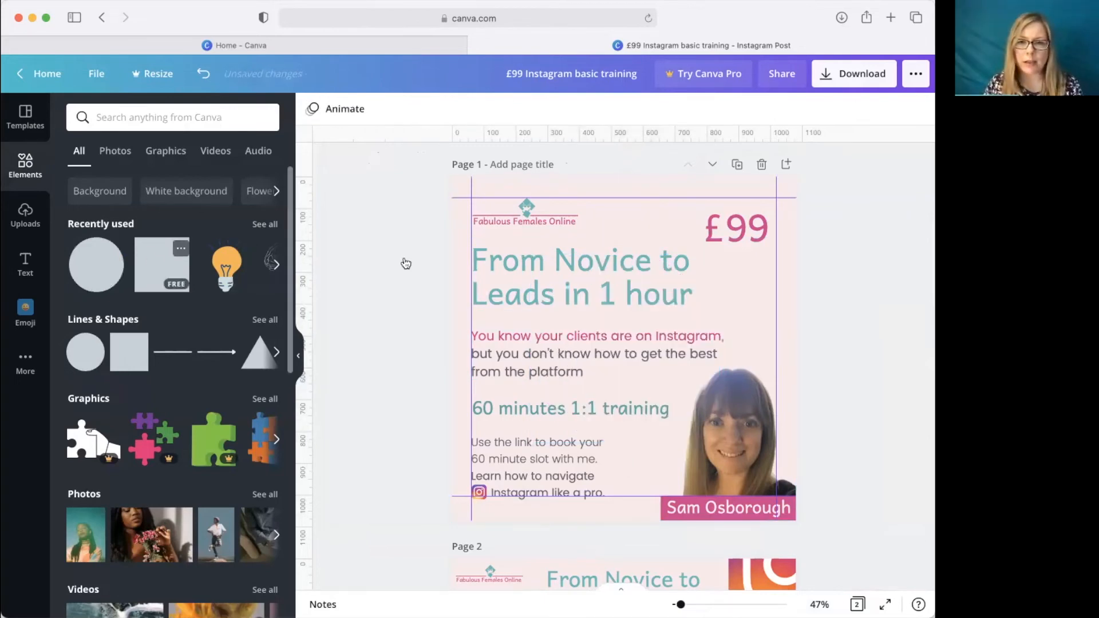
pyautogui.moveTo(623, 468); pyautogui.dragTo(533, 438)
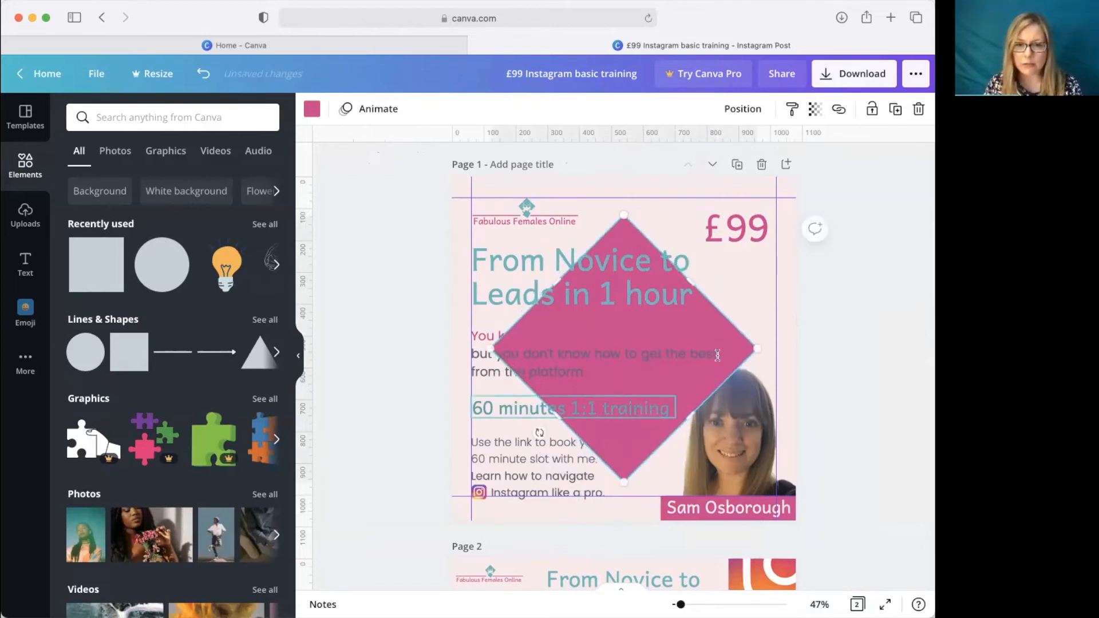
pyautogui.moveTo(621, 478); pyautogui.dragTo(657, 257)
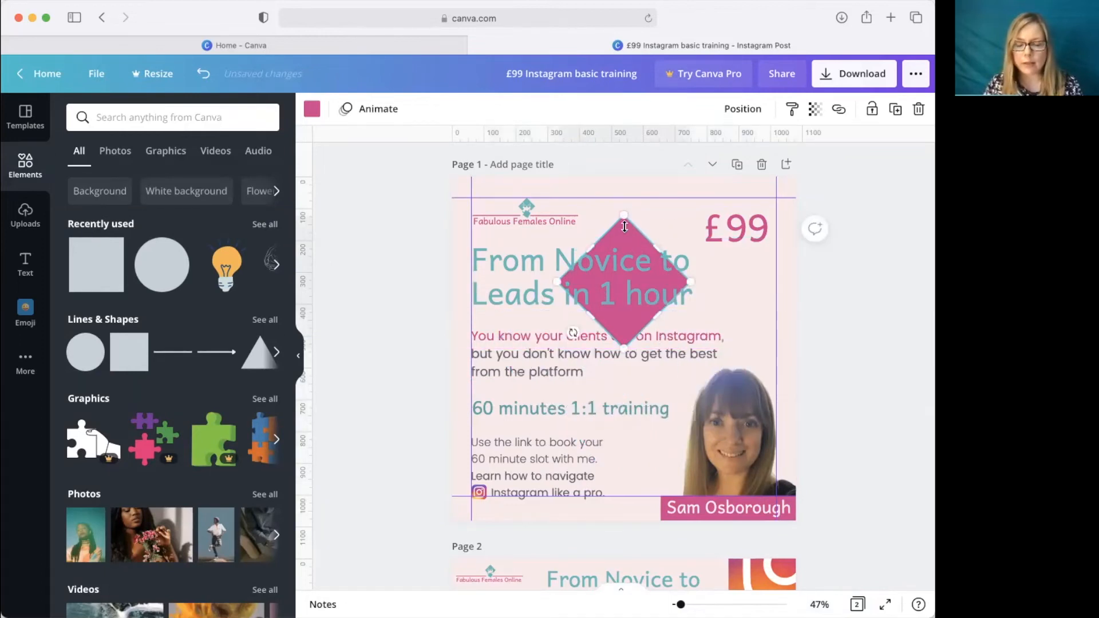
pyautogui.press('Up')
pyautogui.press('Up')
pyautogui.press('Up')
pyautogui.press('Up')
pyautogui.press('Up')
pyautogui.press('Up')
pyautogui.press('Up')
pyautogui.press('Up')
pyautogui.press('Up')
pyautogui.press('Up')
pyautogui.press('Up')
pyautogui.press('Up')
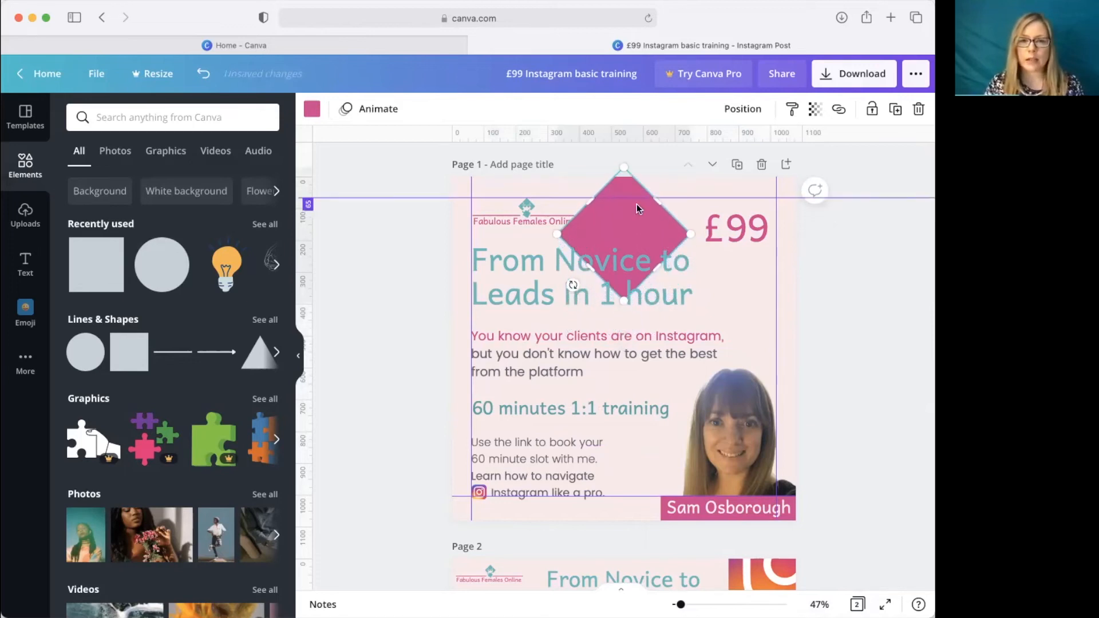
pyautogui.moveTo(652, 217); pyautogui.dragTo(834, 208)
# Colour the £99 price text light pink using the document swatch
pyautogui.click(742, 108)
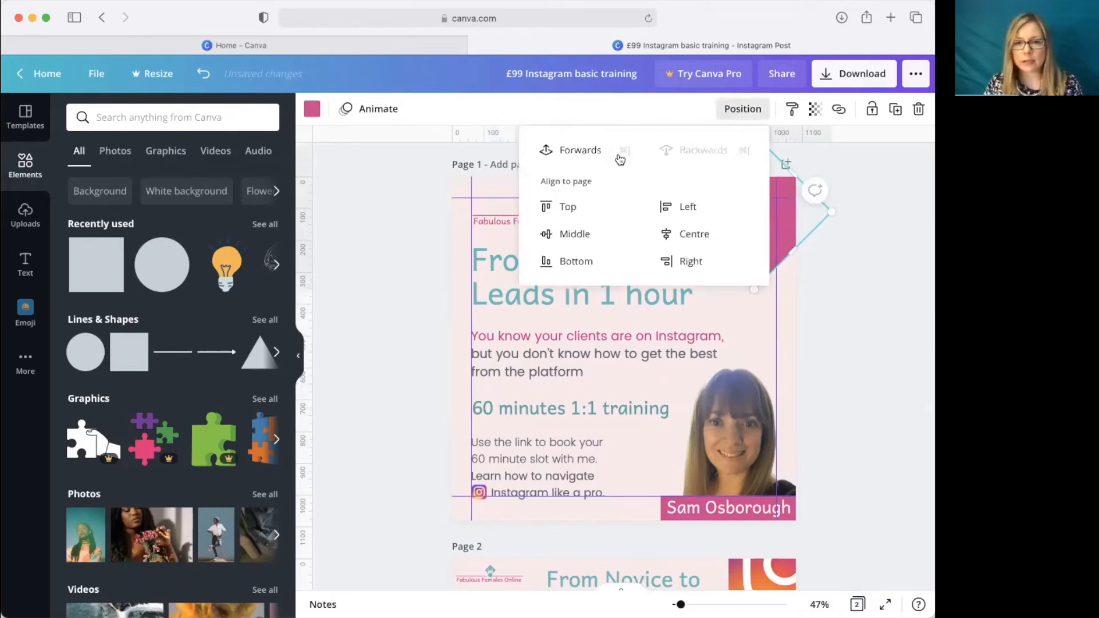
pyautogui.click(845, 286)
pyautogui.click(751, 224)
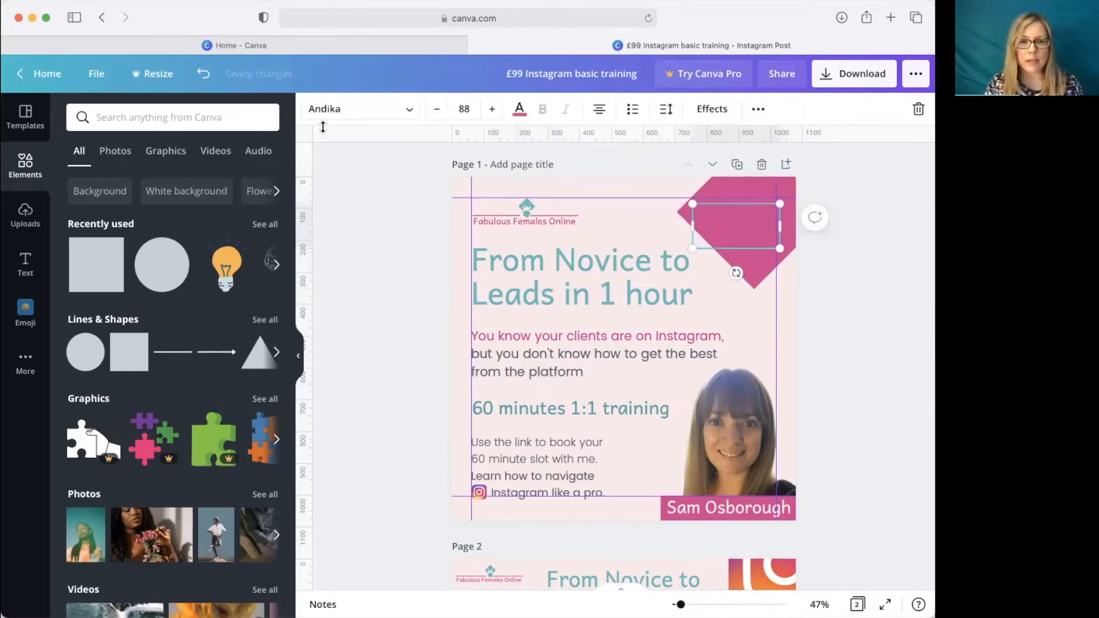
pyautogui.click(519, 109)
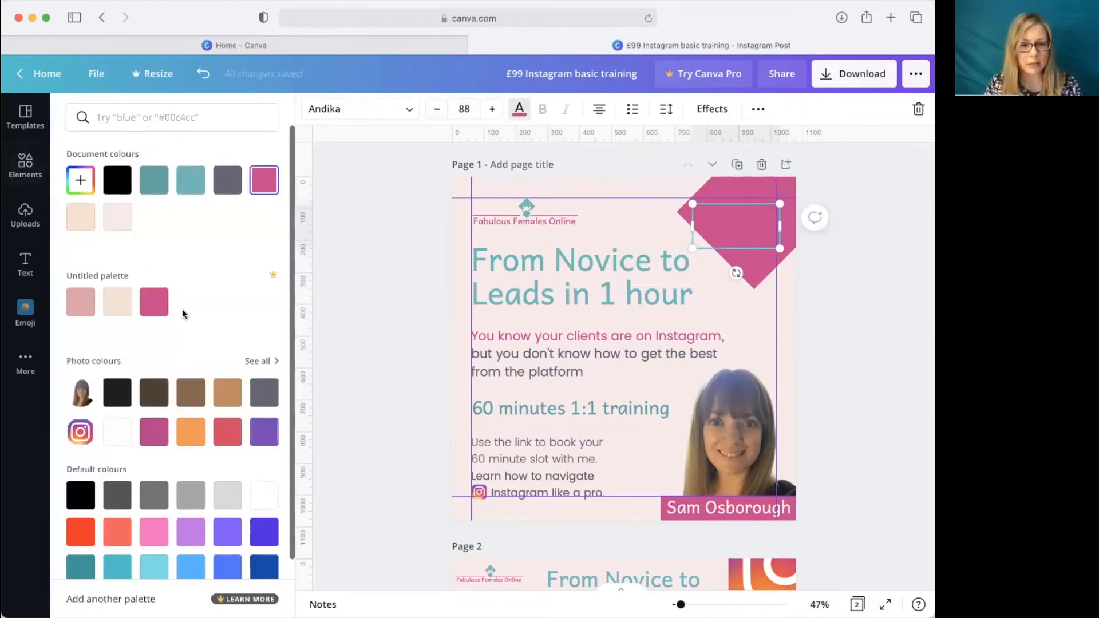
pyautogui.click(117, 217)
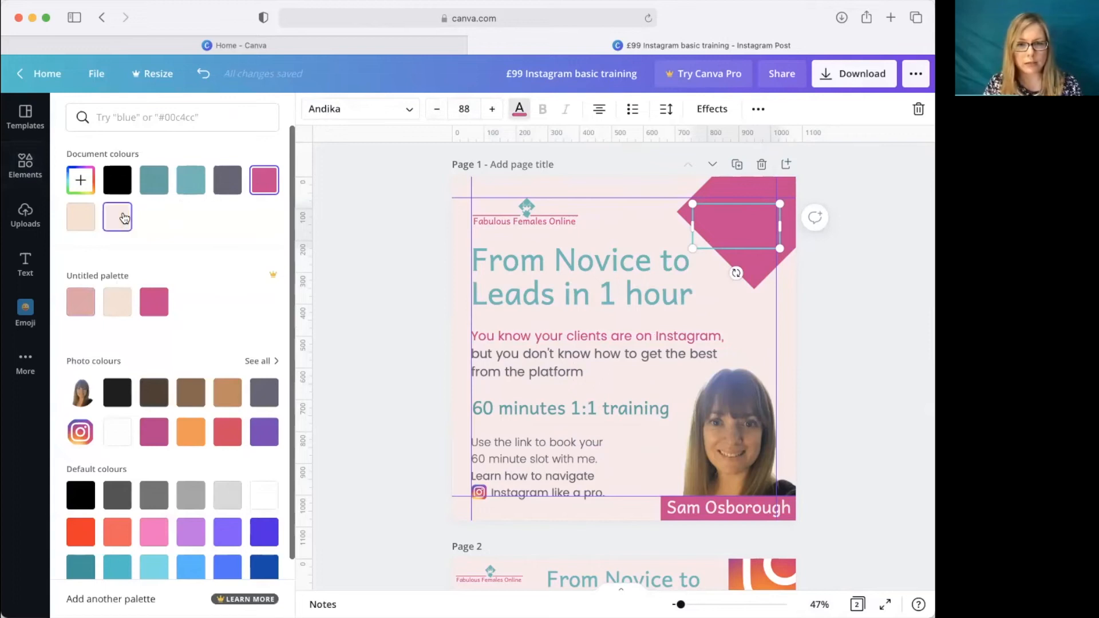
pyautogui.click(580, 192)
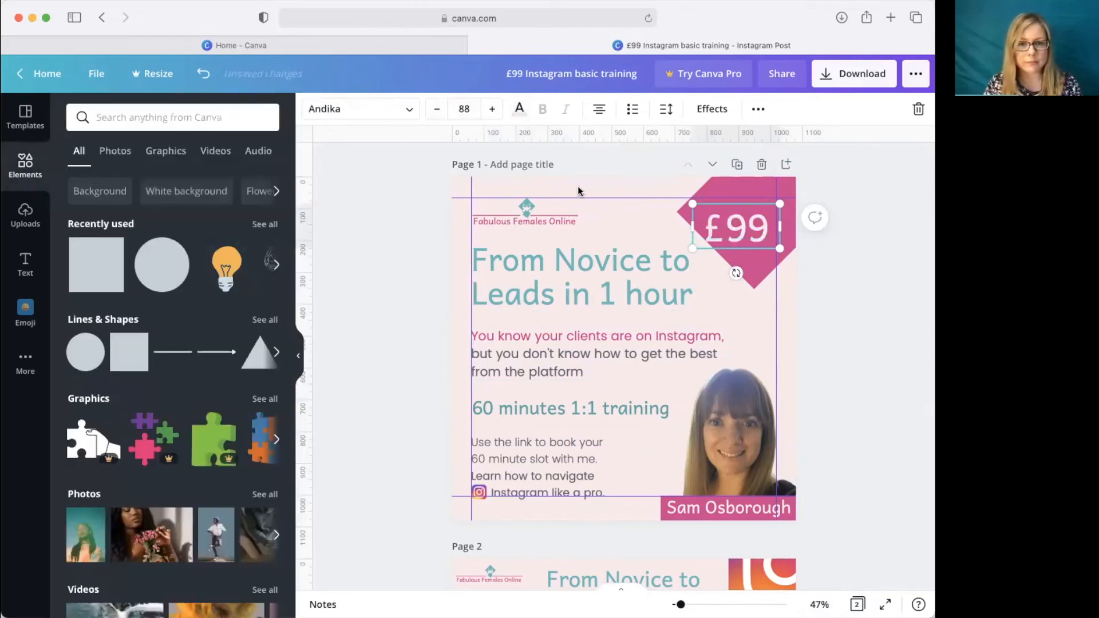
# Move £99 up into the diamond, then raise and enlarge the pink diamond tag
pyautogui.click(829, 294)
pyautogui.moveTo(744, 226); pyautogui.dragTo(753, 212)
pyautogui.click(850, 272)
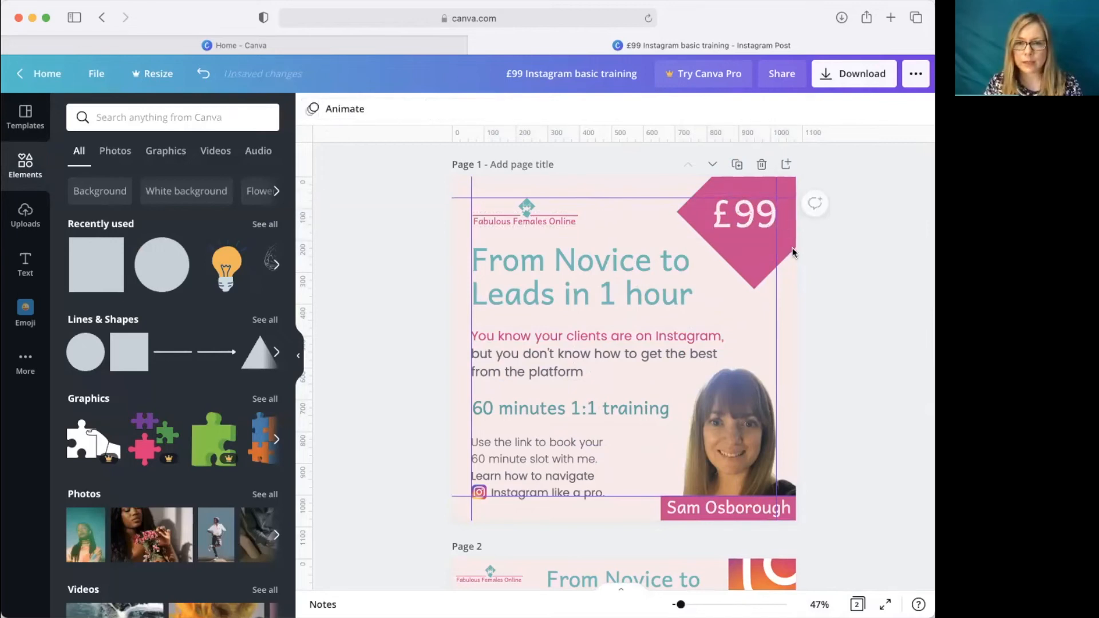
pyautogui.click(794, 255)
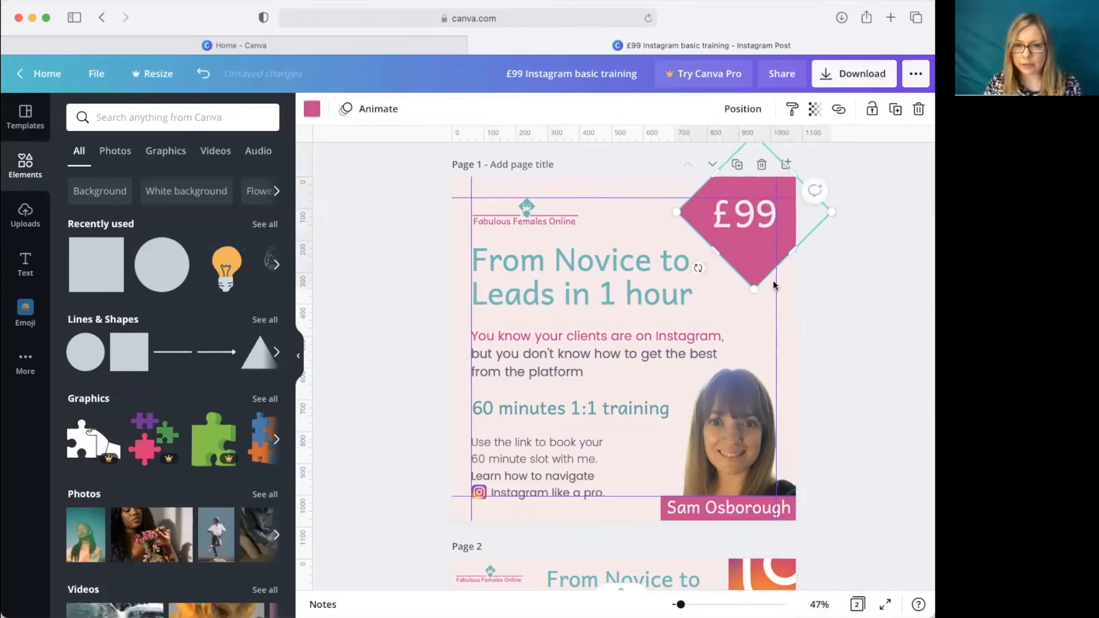
pyautogui.moveTo(806, 226); pyautogui.dragTo(806, 217)
pyautogui.moveTo(752, 282); pyautogui.dragTo(754, 294)
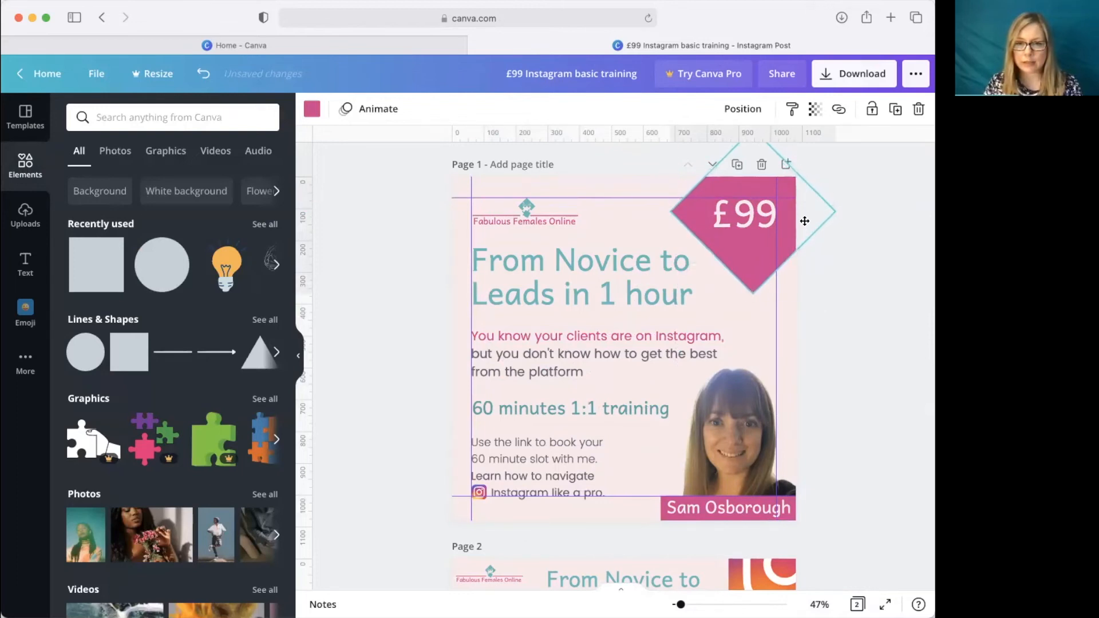
pyautogui.click(863, 282)
# Check the formatting of the £99, '60 minutes 1:1 training' and booking text blocks
pyautogui.click(766, 225)
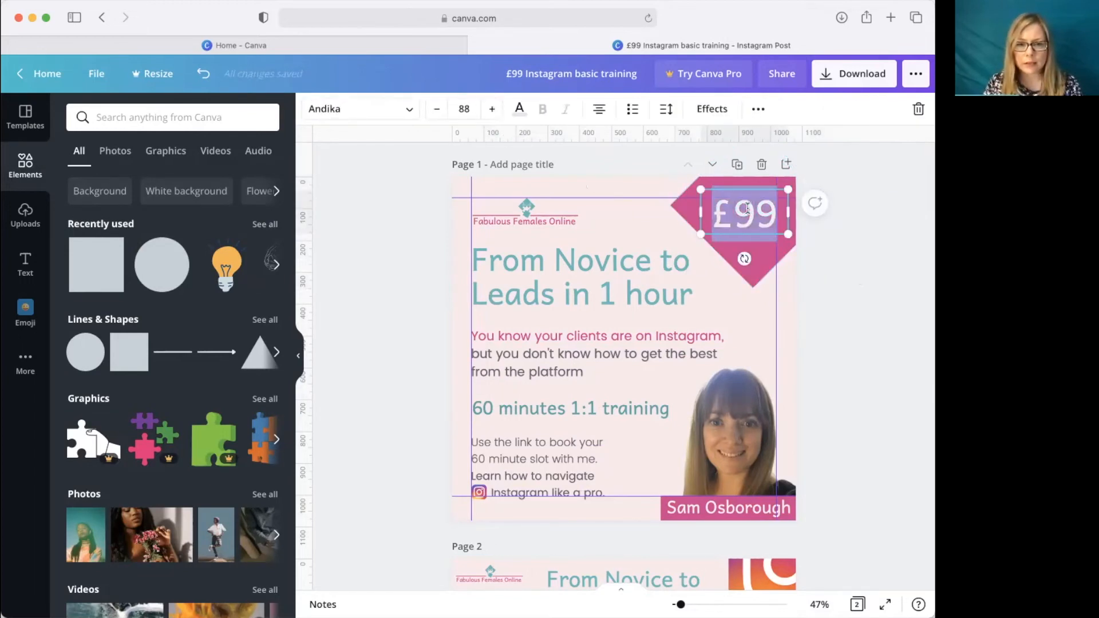
pyautogui.click(538, 411)
pyautogui.click(538, 411)
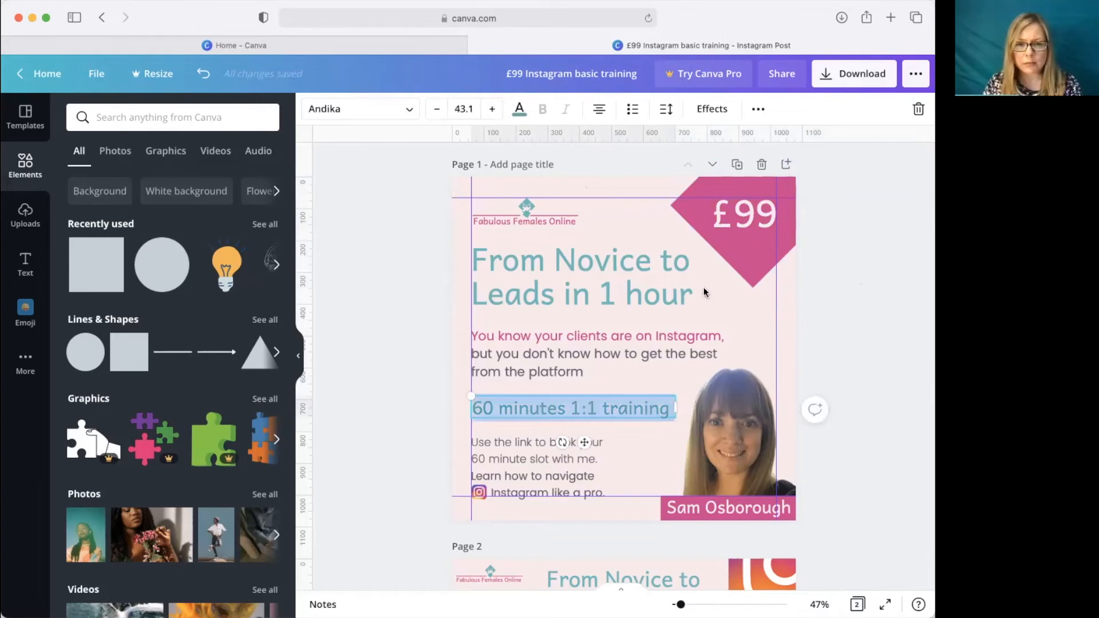
pyautogui.click(535, 492)
pyautogui.click(536, 492)
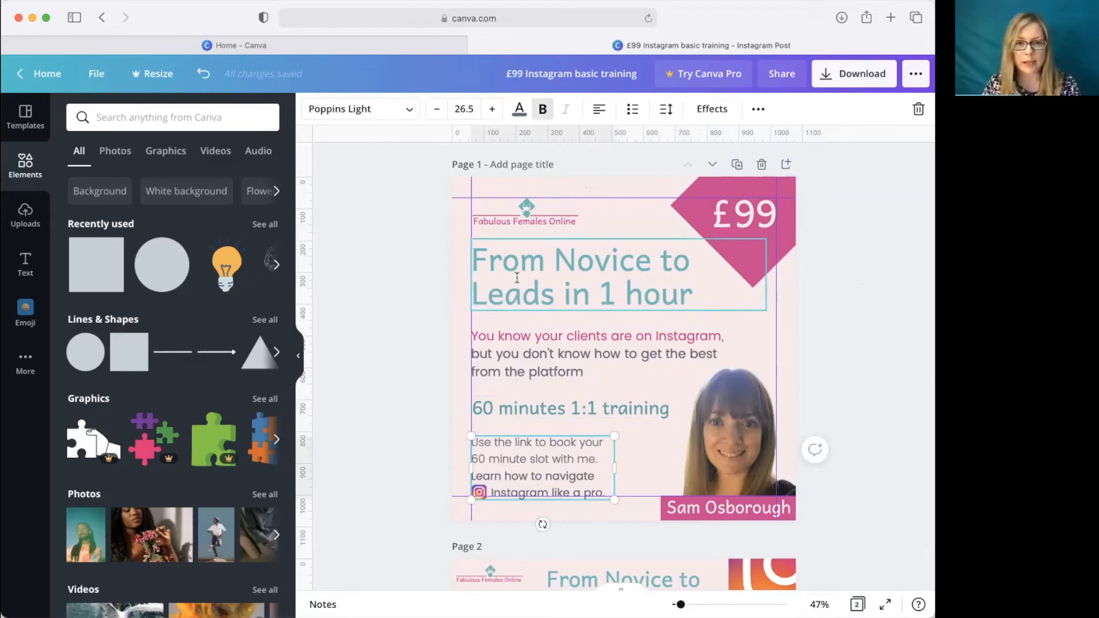
pyautogui.click(739, 222)
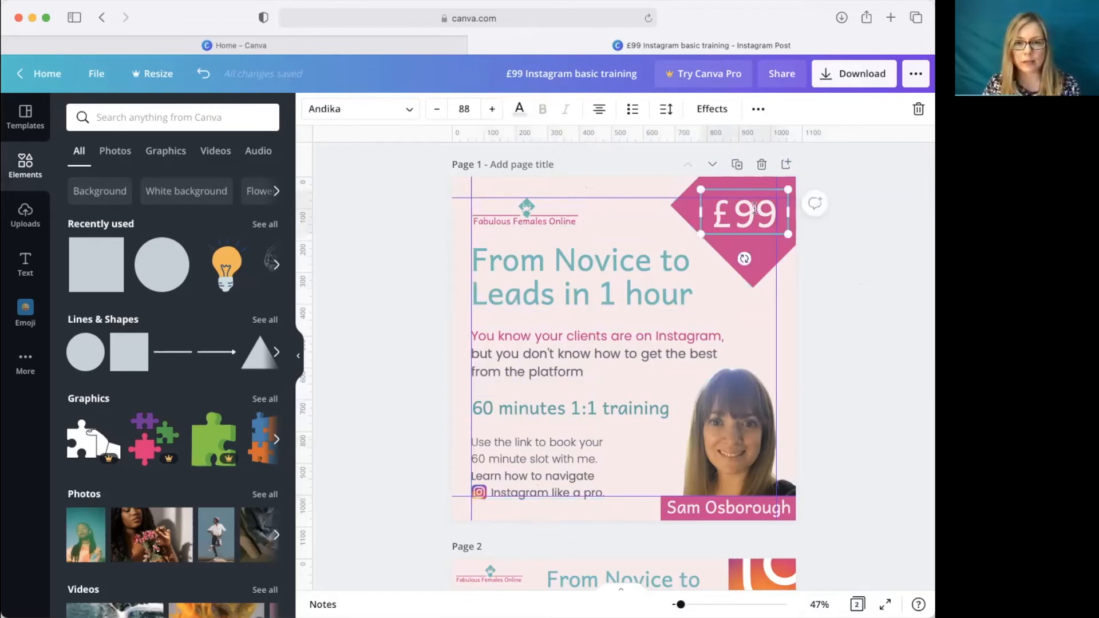
pyautogui.doubleClick(738, 215)
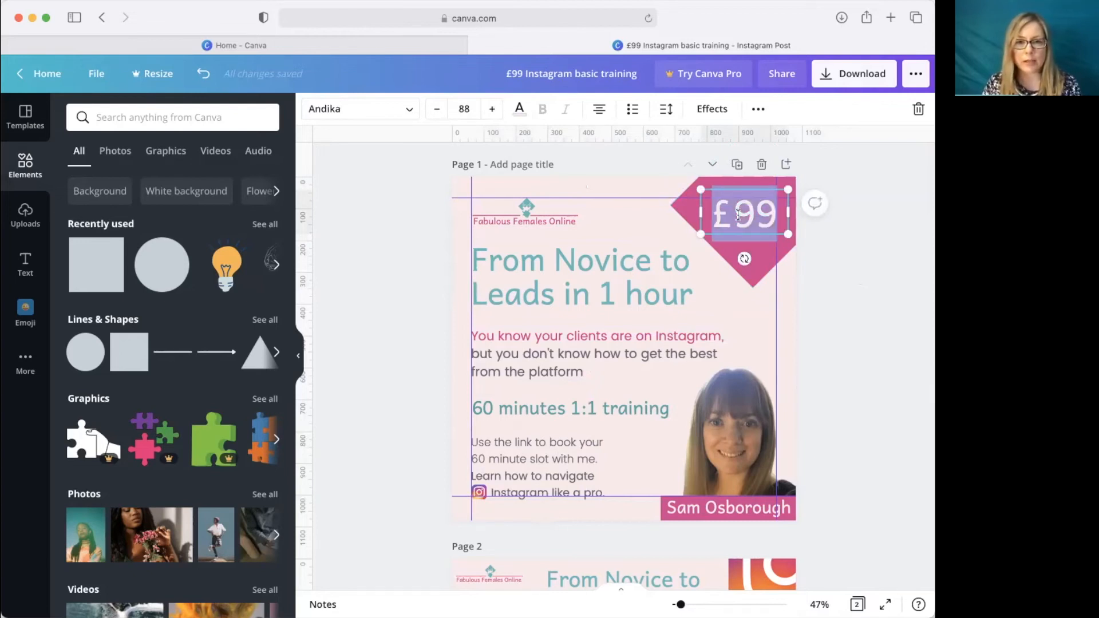
pyautogui.click(367, 111)
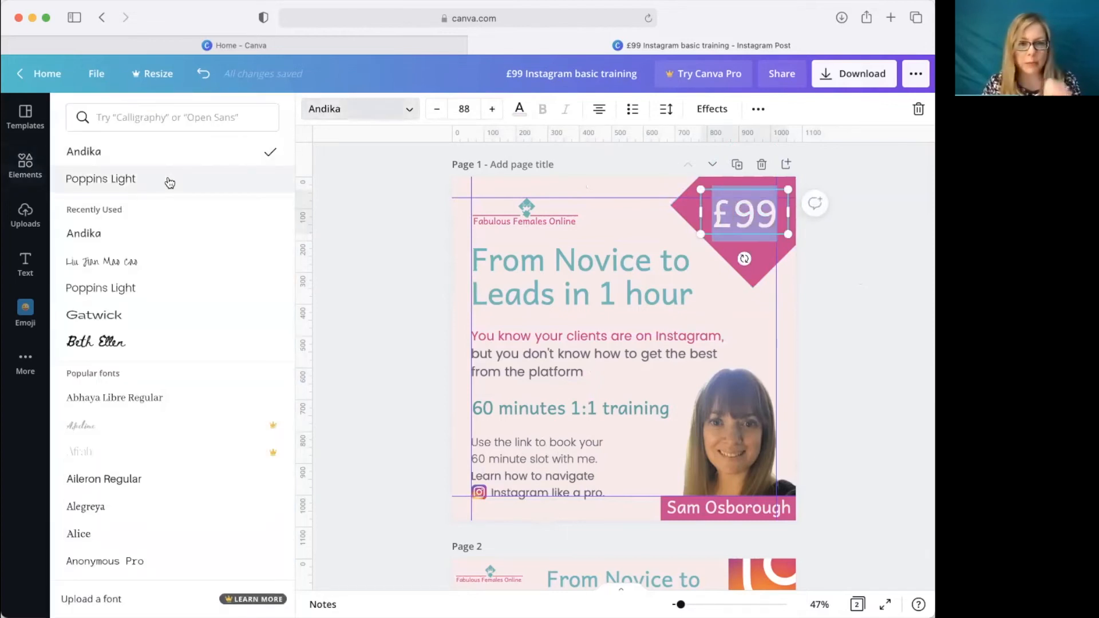
pyautogui.click(169, 182)
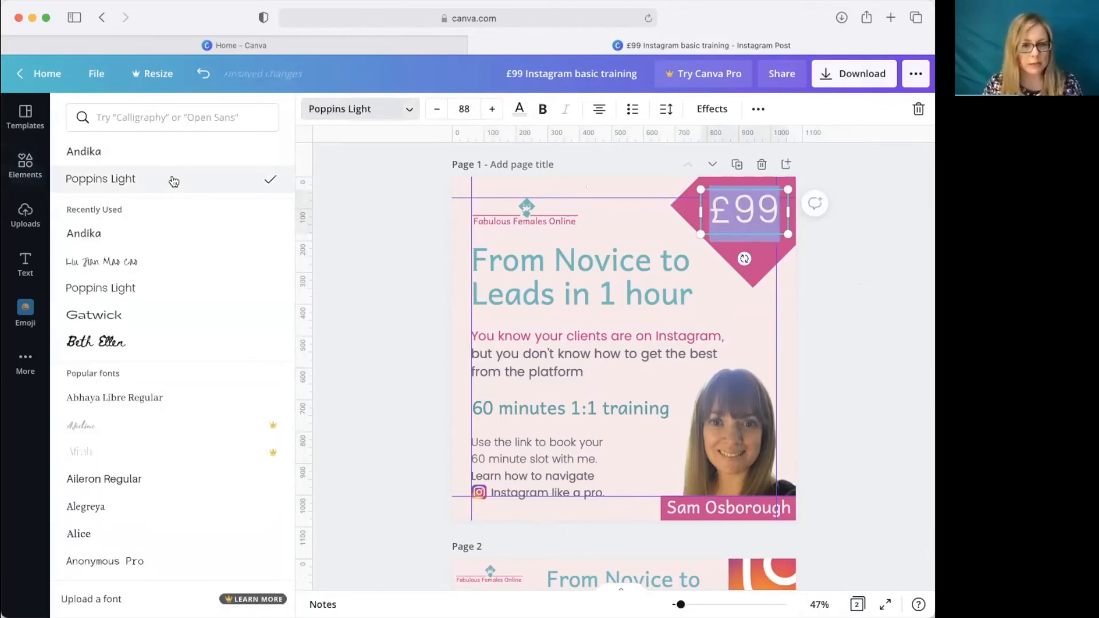
pyautogui.click(139, 113)
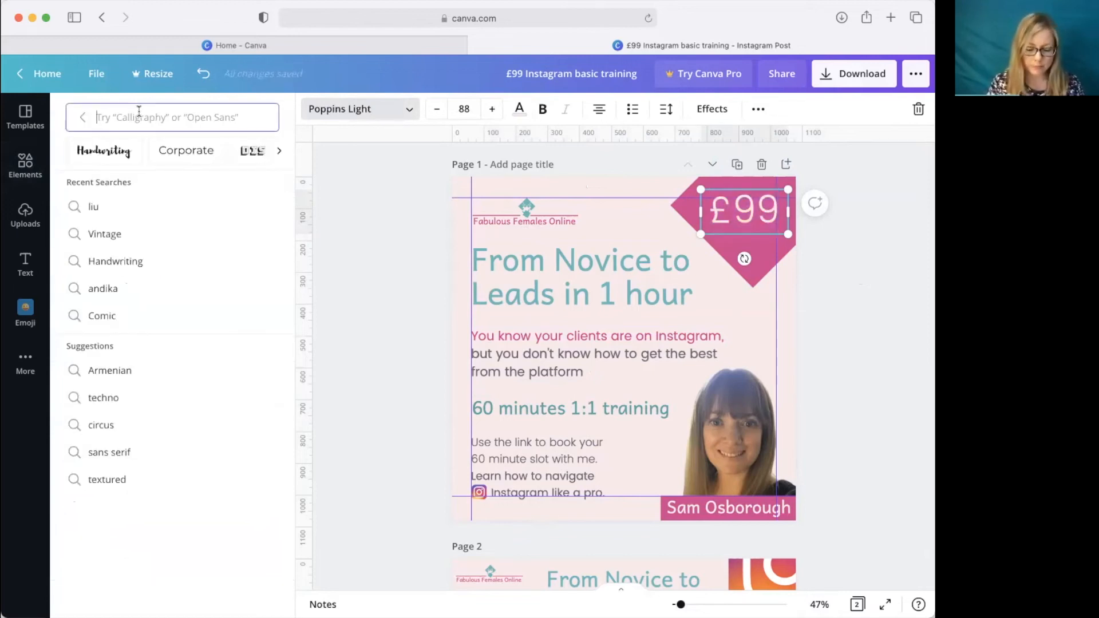
pyautogui.write('Poppom')
pyautogui.press('BackSpace')
pyautogui.press('BackSpace')
pyautogui.press('BackSpace')
pyautogui.write('ins')
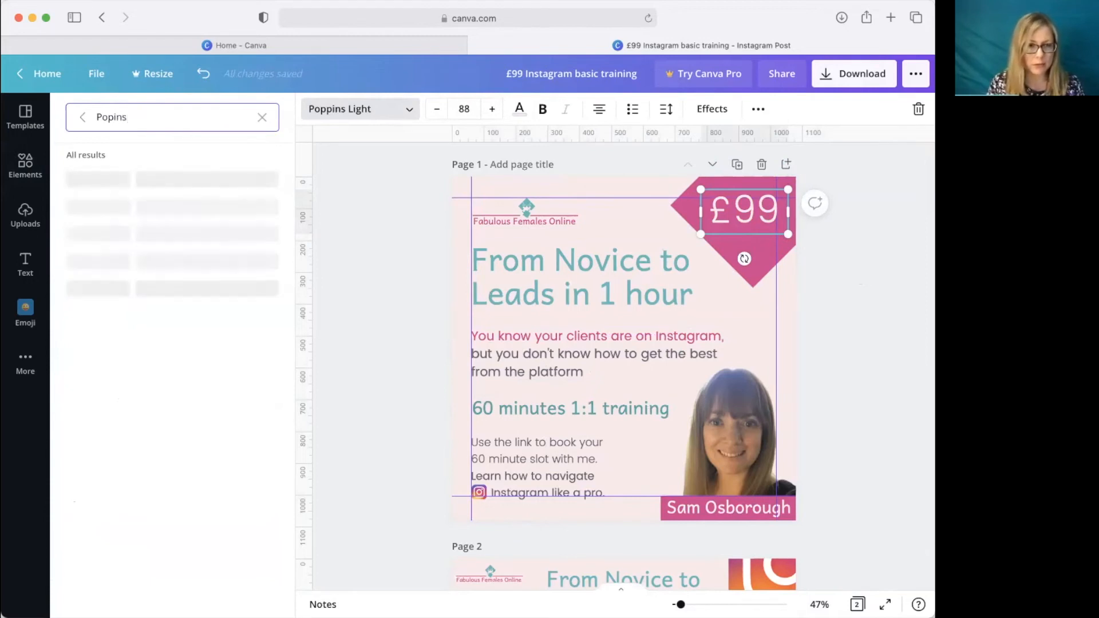
pyautogui.click(114, 116)
pyautogui.write('p')
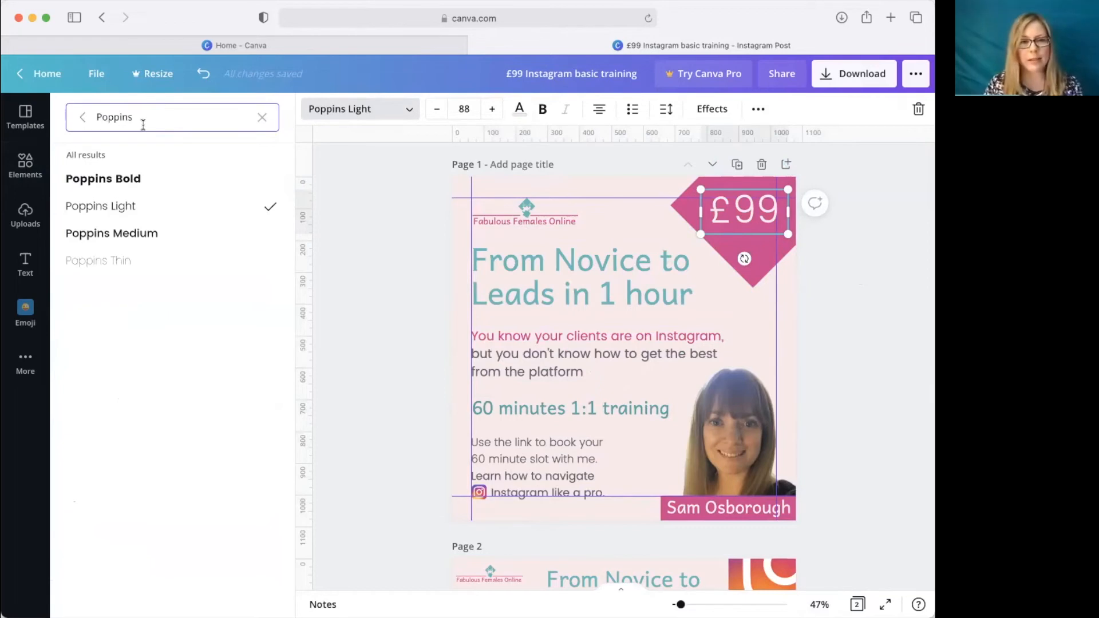
pyautogui.click(136, 180)
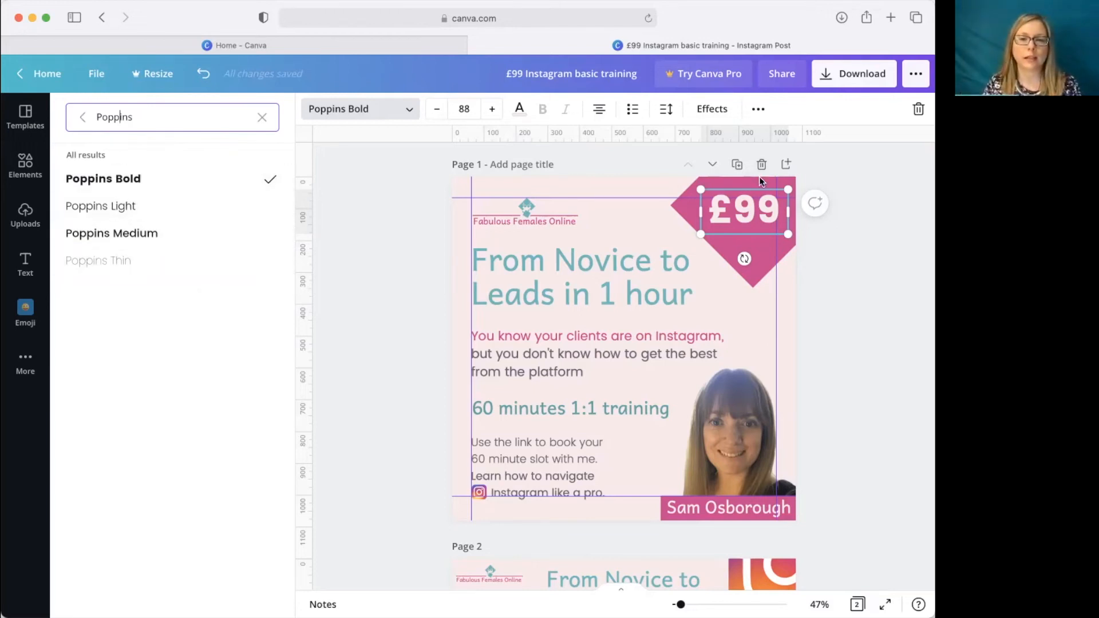
pyautogui.click(153, 238)
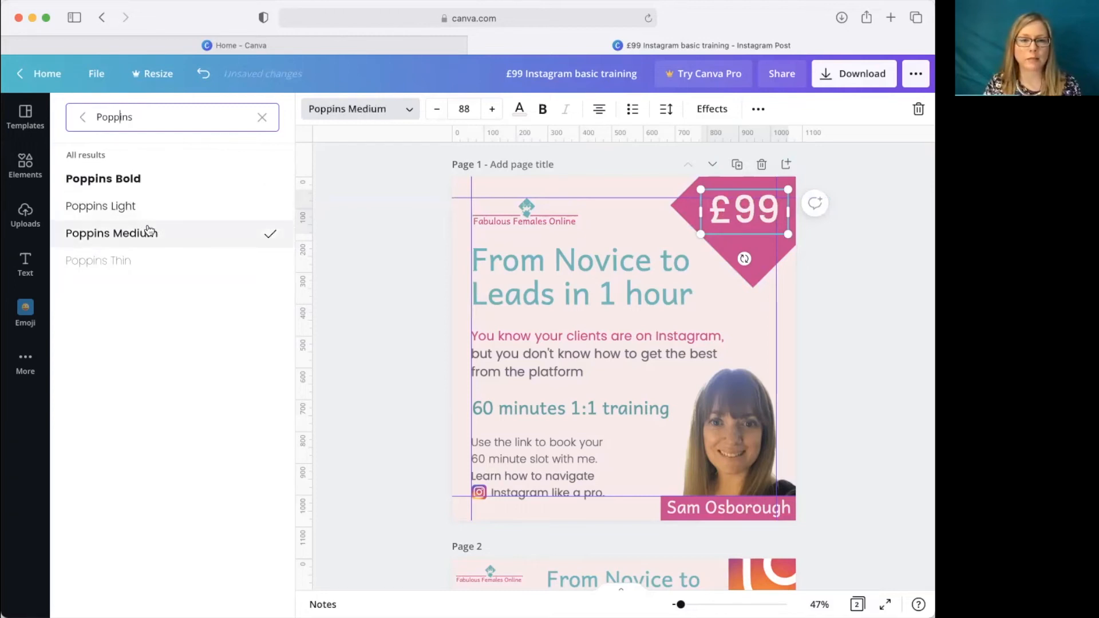
pyautogui.click(148, 179)
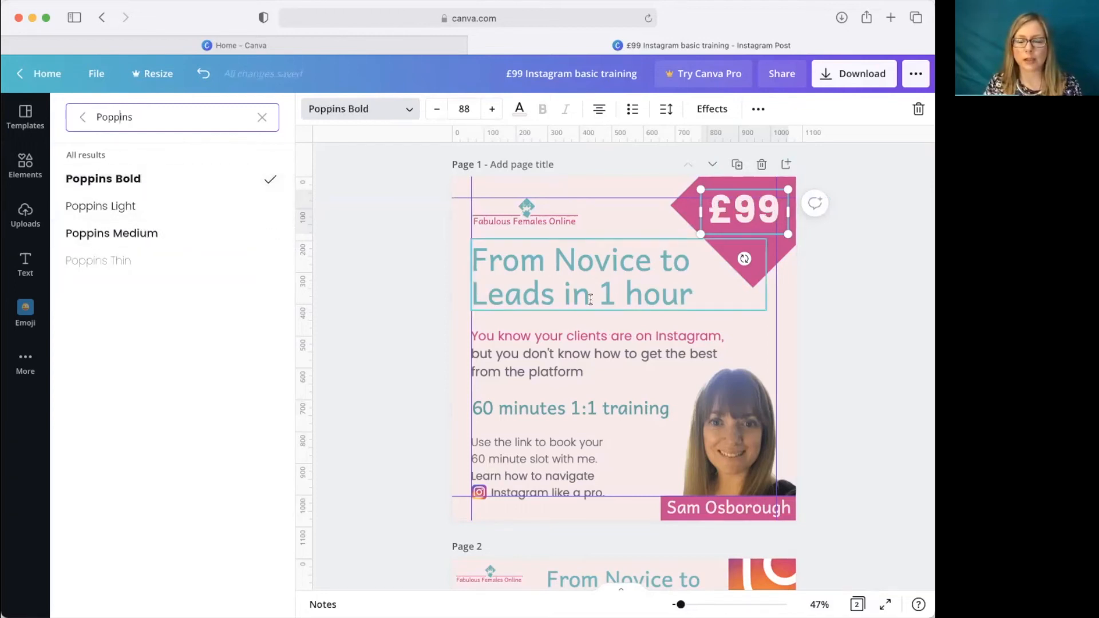
pyautogui.click(153, 235)
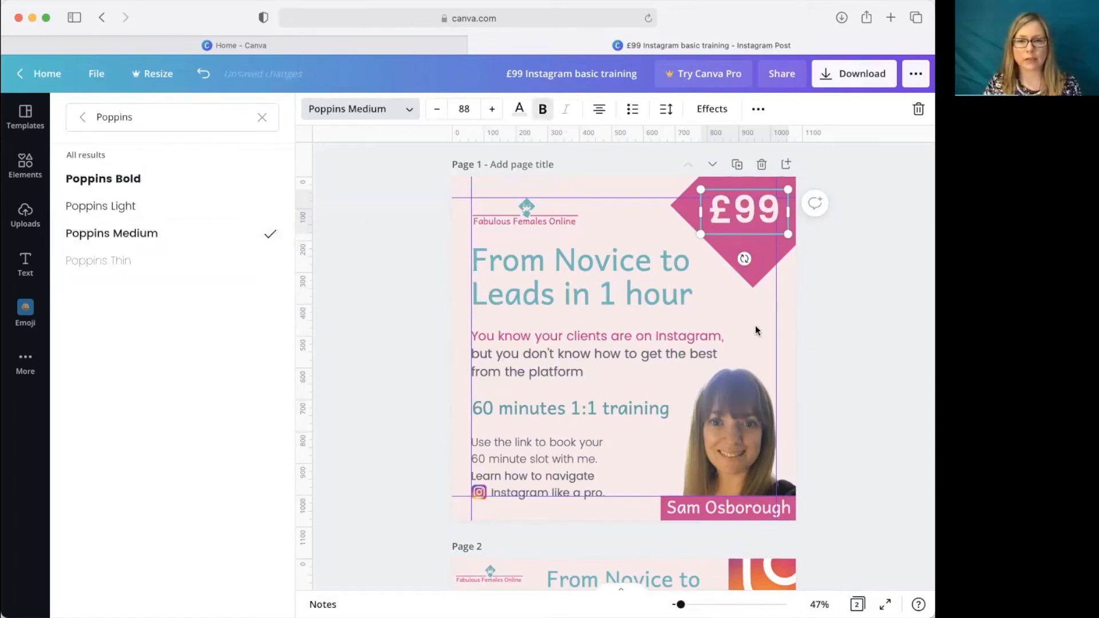
pyautogui.click(848, 304)
pyautogui.click(860, 296)
pyautogui.click(753, 219)
pyautogui.press('Down')
pyautogui.press('Down')
pyautogui.press('Down')
pyautogui.press('Down')
pyautogui.press('Down')
pyautogui.press('Down')
pyautogui.press('Down')
pyautogui.press('Down')
pyautogui.press('Left')
pyautogui.press('Left')
pyautogui.press('Left')
pyautogui.press('Down')
pyautogui.press('Down')
pyautogui.press('Down')
pyautogui.press('Left')
pyautogui.press('Left')
pyautogui.click(881, 282)
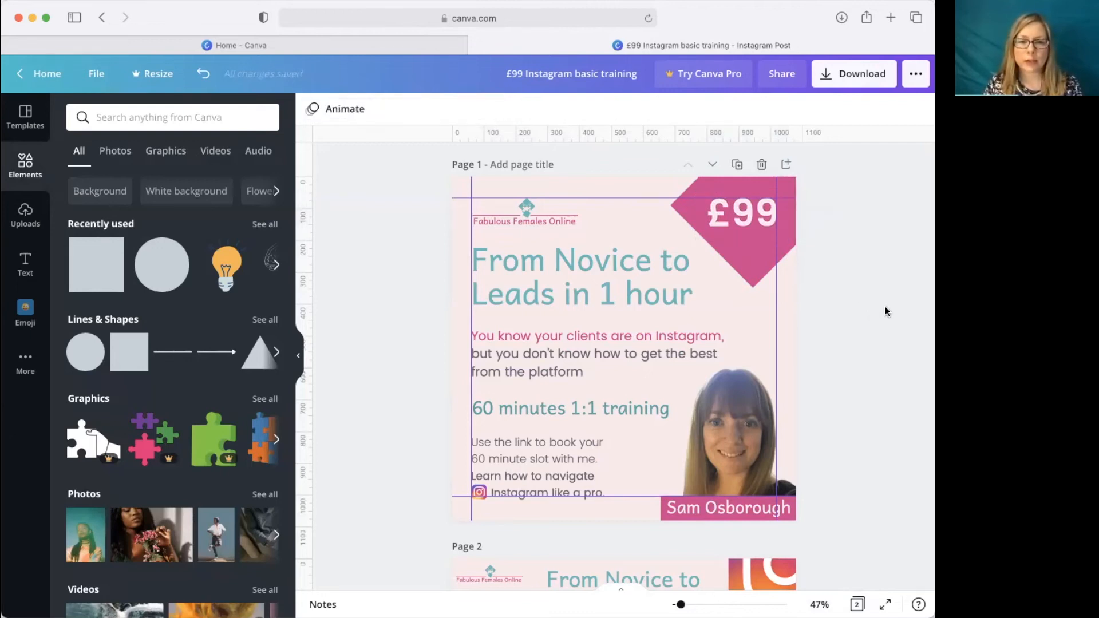
# Set the whole heading text in Poppins Bold
pyautogui.click(613, 294)
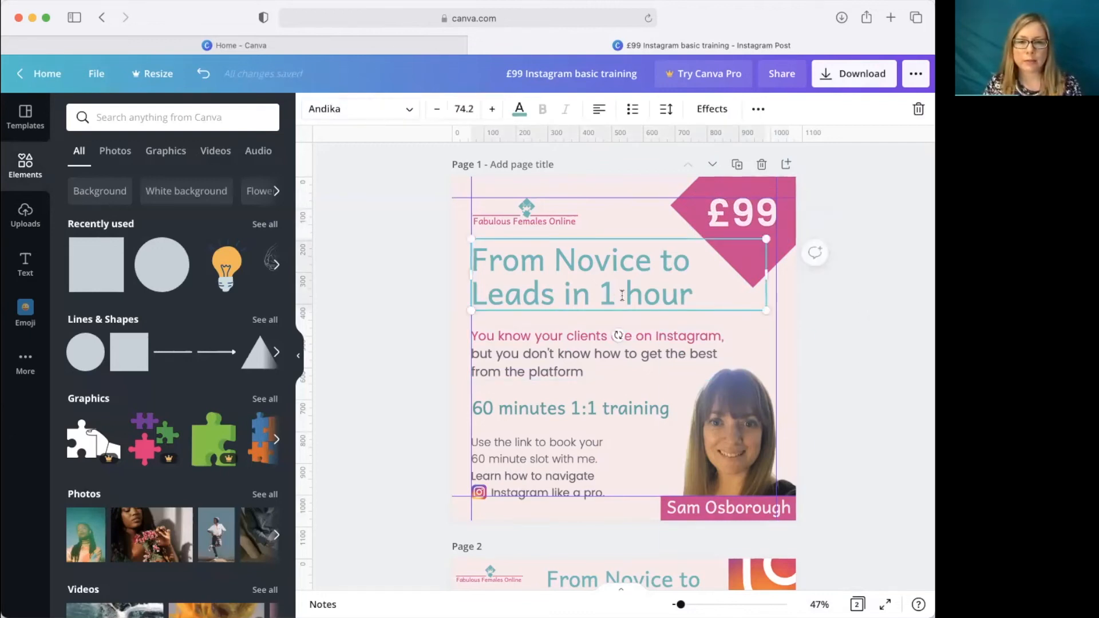
pyautogui.doubleClick(545, 267)
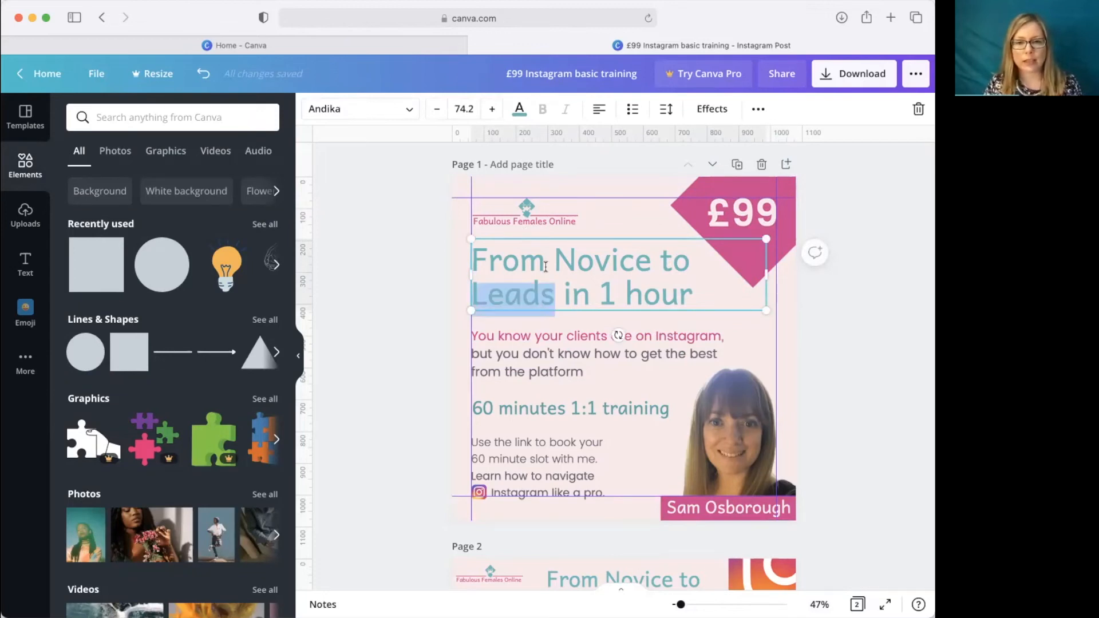
pyautogui.hotkey('ctrl', 'a')
pyautogui.click(360, 110)
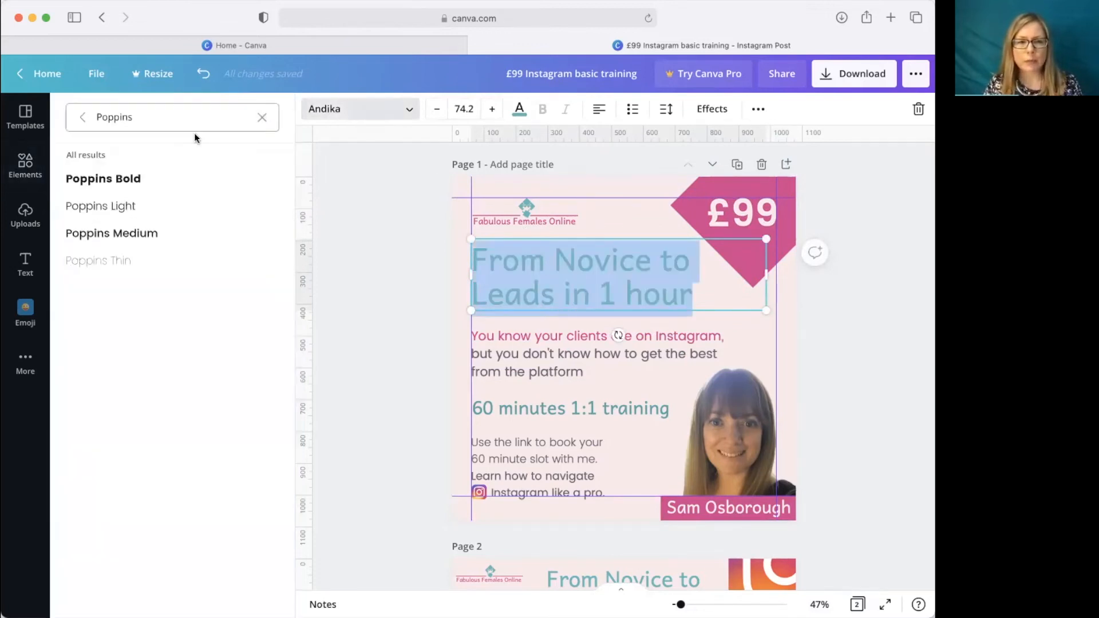
pyautogui.click(137, 183)
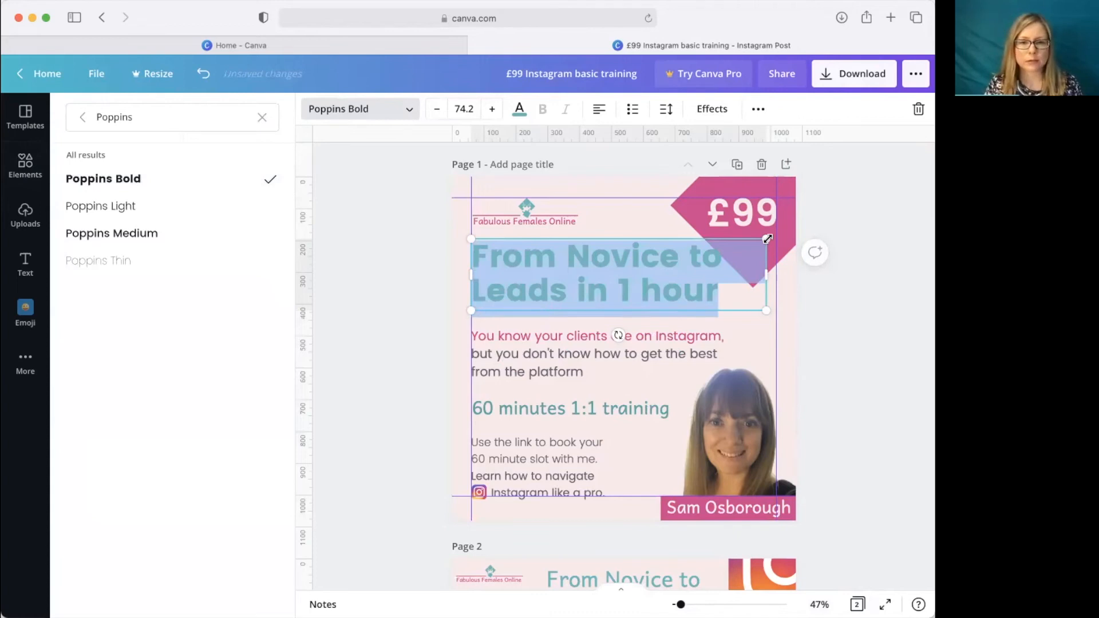
# Break the heading so 'to Leads in 1 hour' starts the second line
pyautogui.click(560, 305)
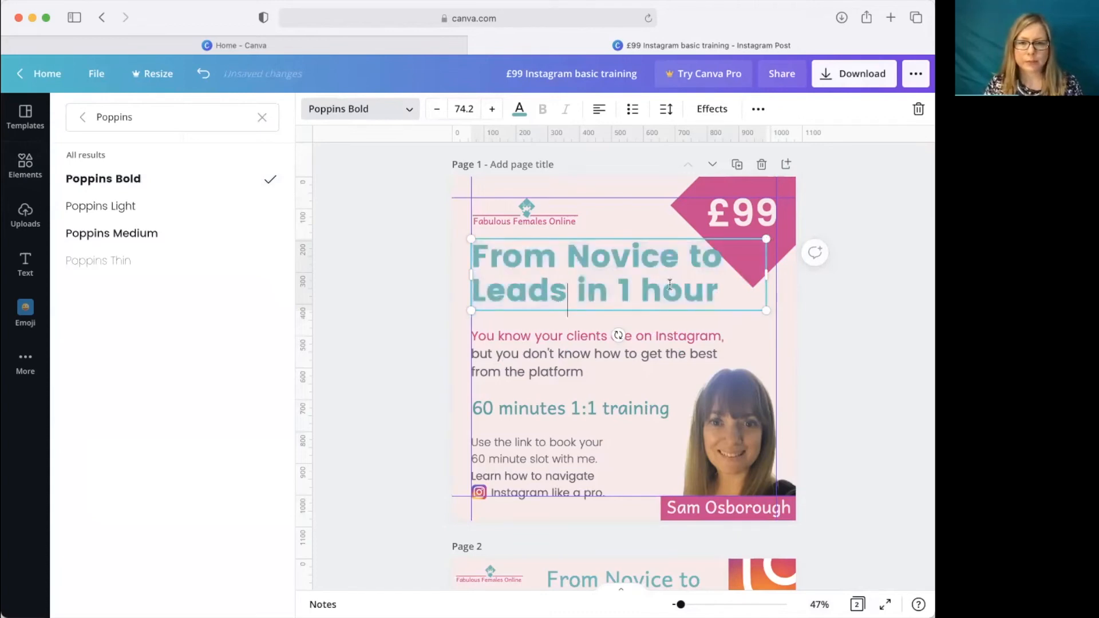
pyautogui.press('Return')
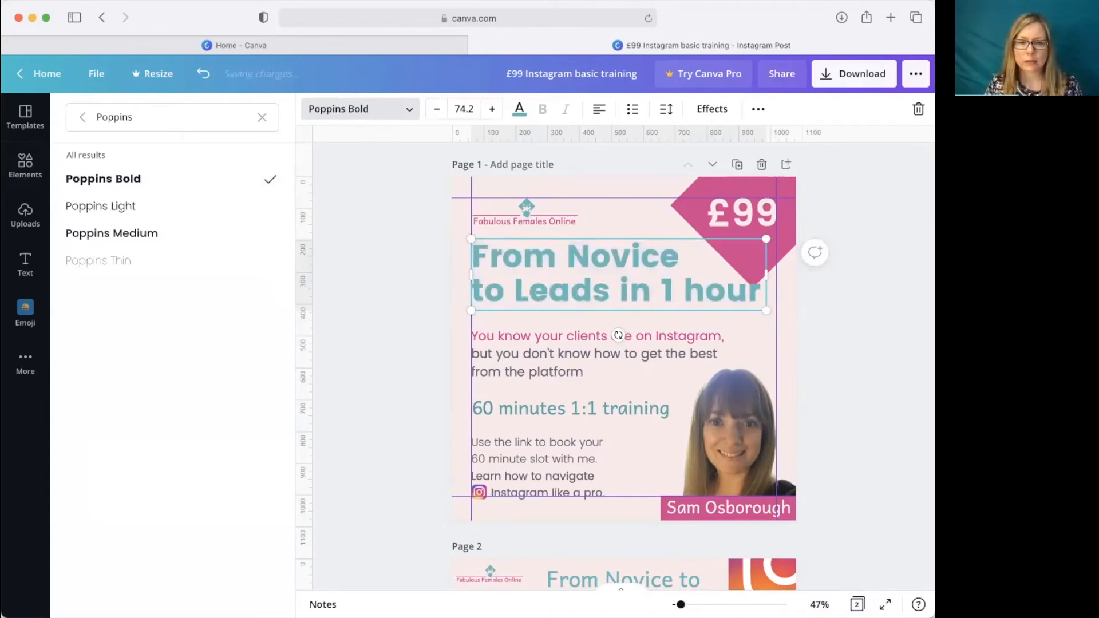
pyautogui.click(813, 340)
pyautogui.click(620, 275)
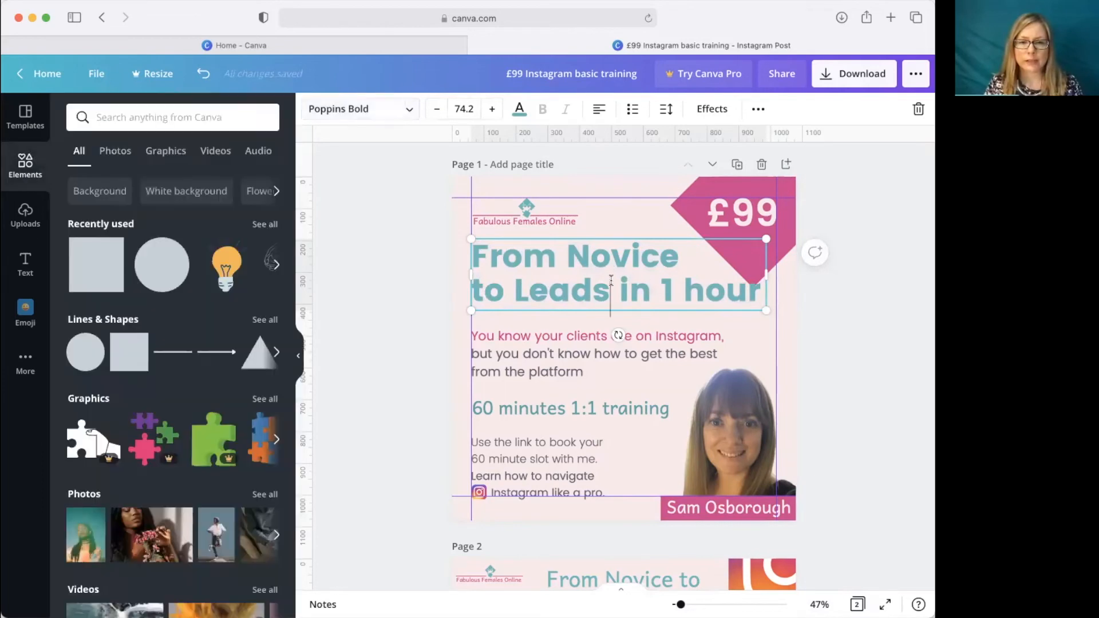
# Nudge the heading down and shift the £99 diamond slightly left
pyautogui.click(374, 273)
pyautogui.moveTo(582, 247); pyautogui.dragTo(582, 252)
pyautogui.click(788, 217)
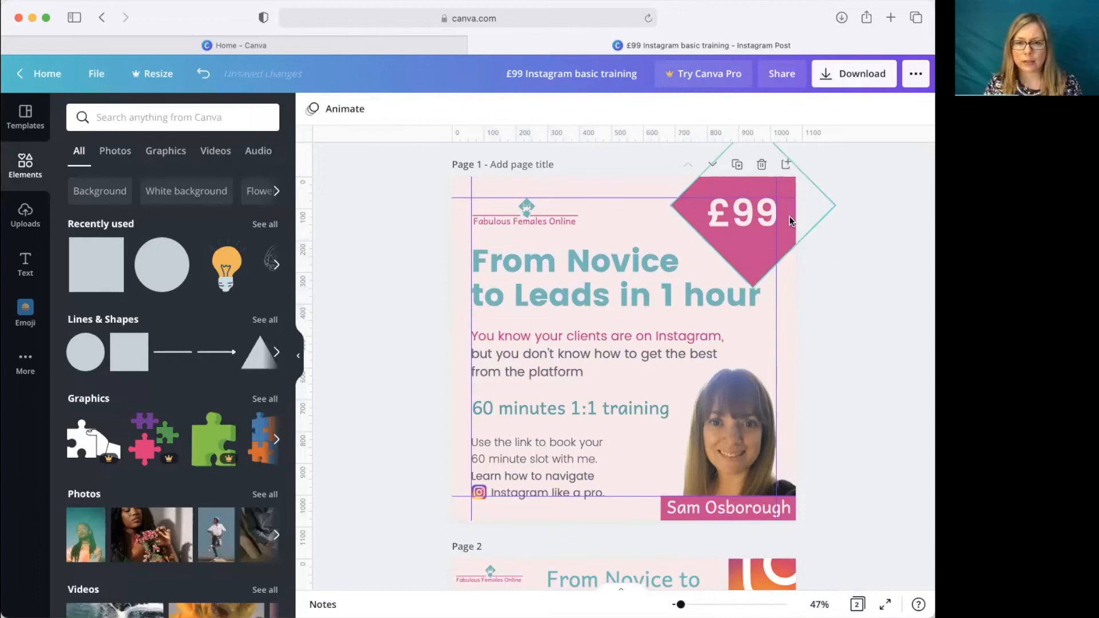
pyautogui.moveTo(802, 204); pyautogui.dragTo(792, 204)
pyautogui.press('Right')
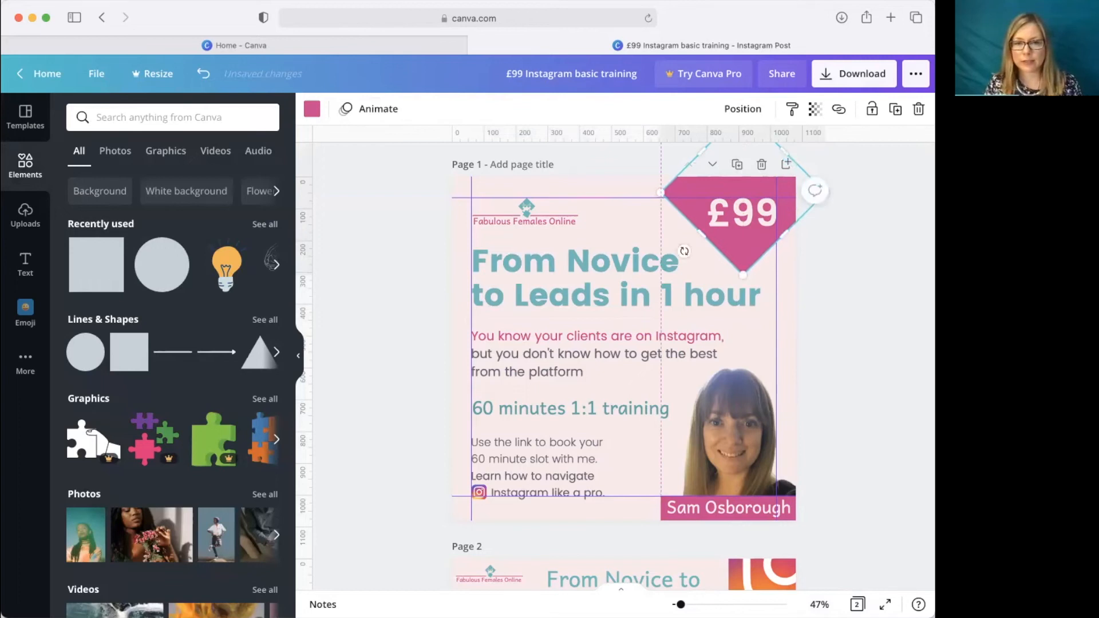
# Shrink the £99 diamond tag to a smaller size in the top-right corner
pyautogui.click(864, 348)
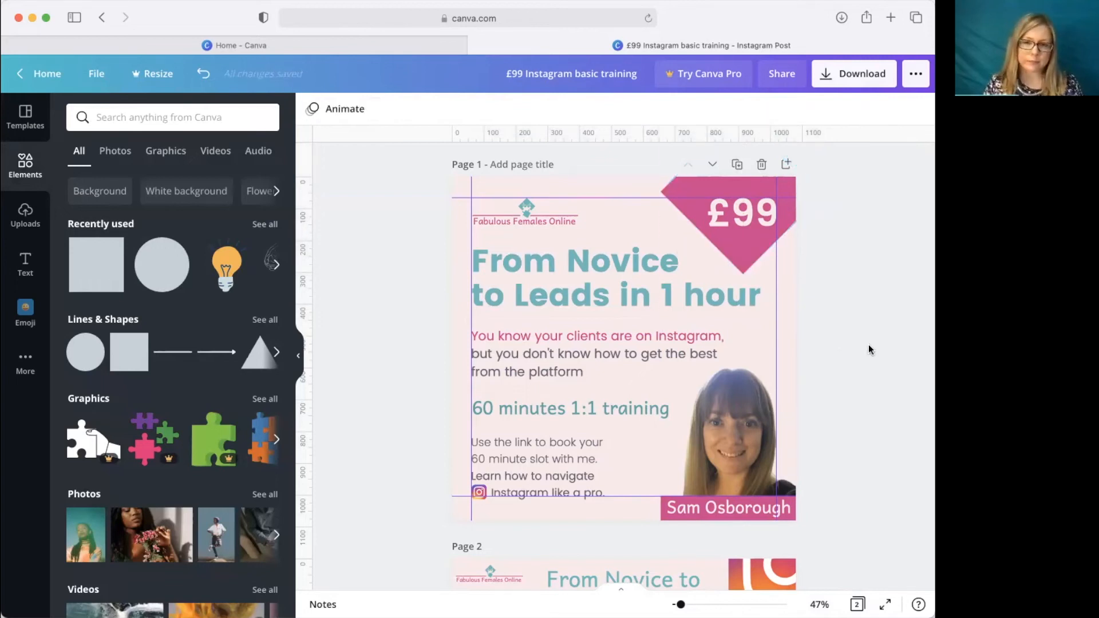
pyautogui.click(681, 185)
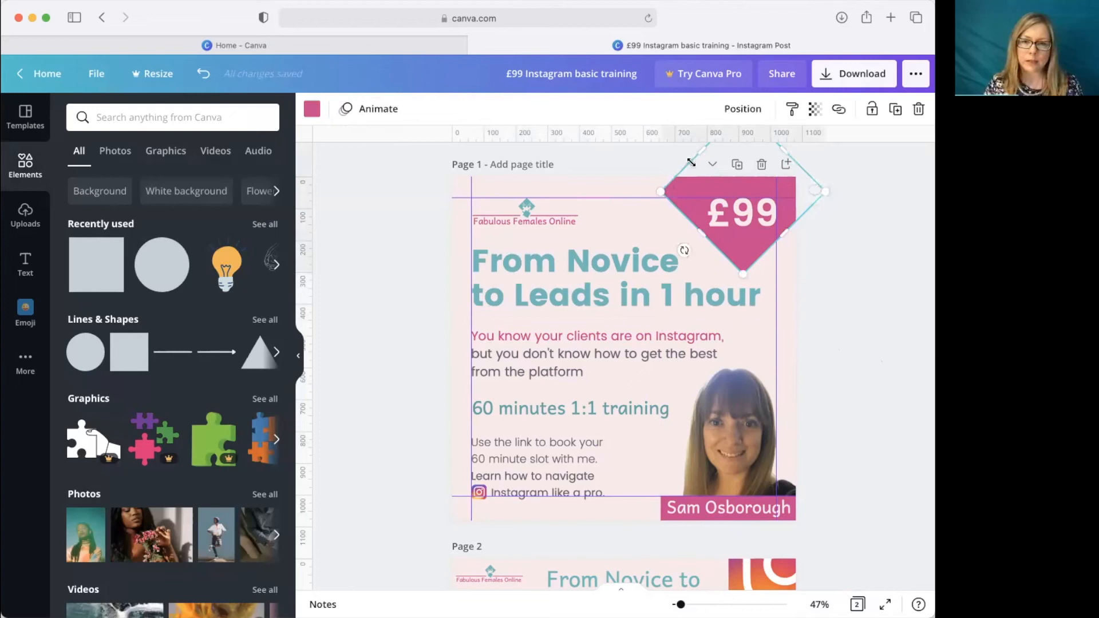
pyautogui.moveTo(704, 155); pyautogui.dragTo(718, 170)
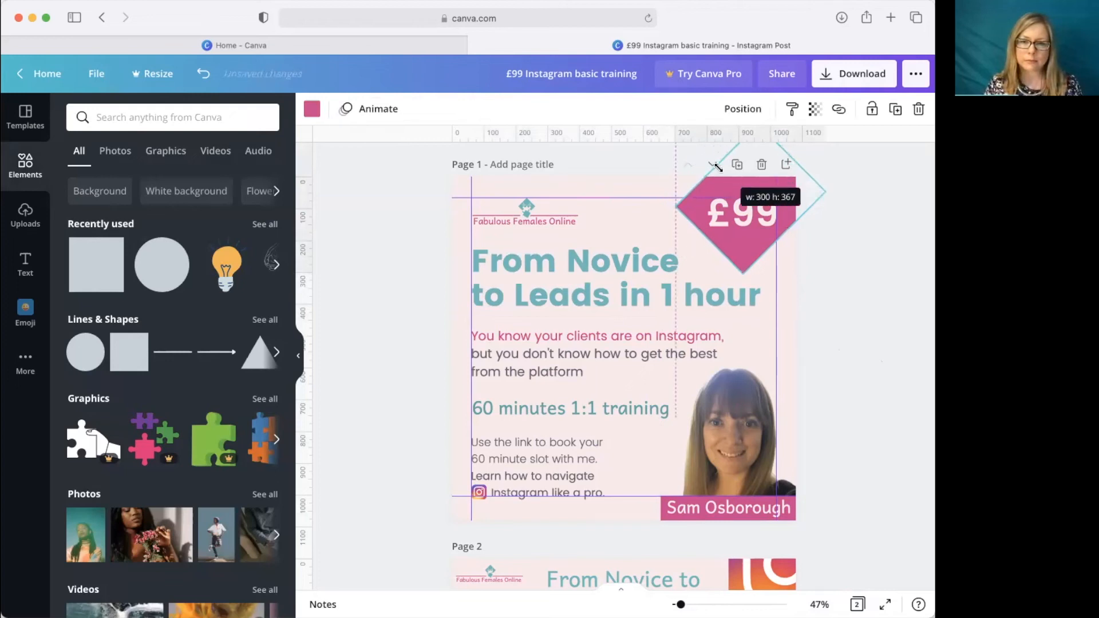
pyautogui.click(868, 287)
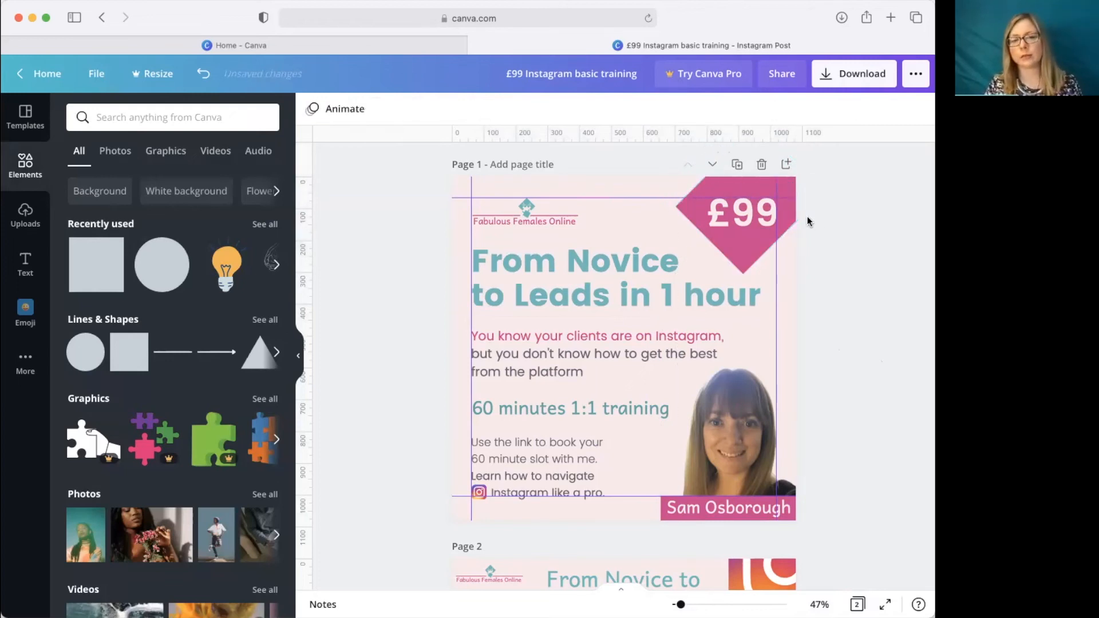
pyautogui.click(789, 196)
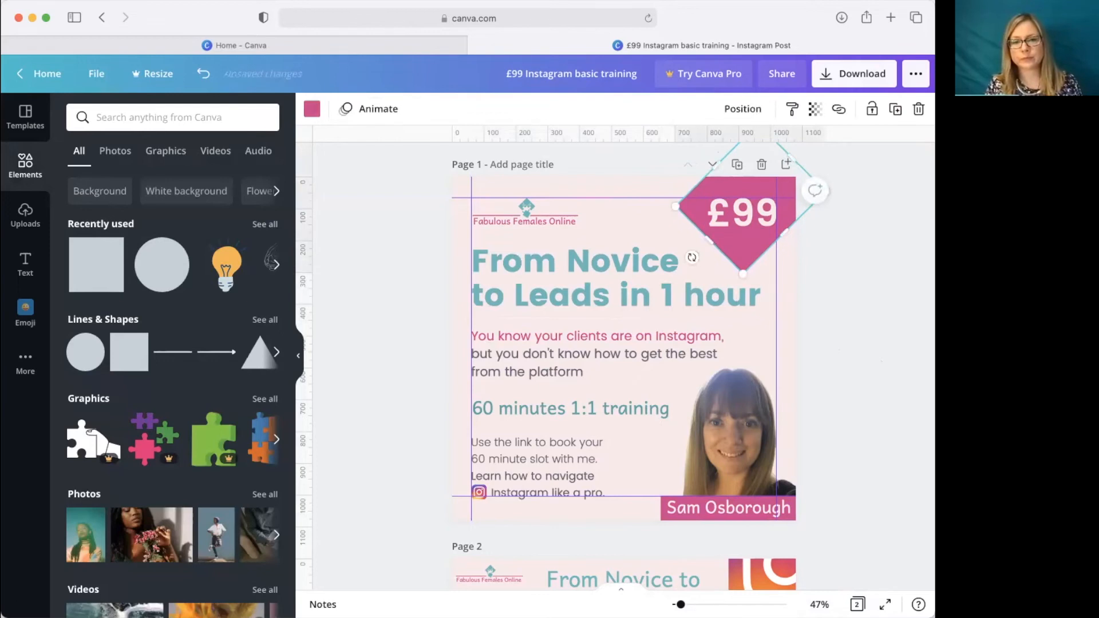
pyautogui.click(893, 316)
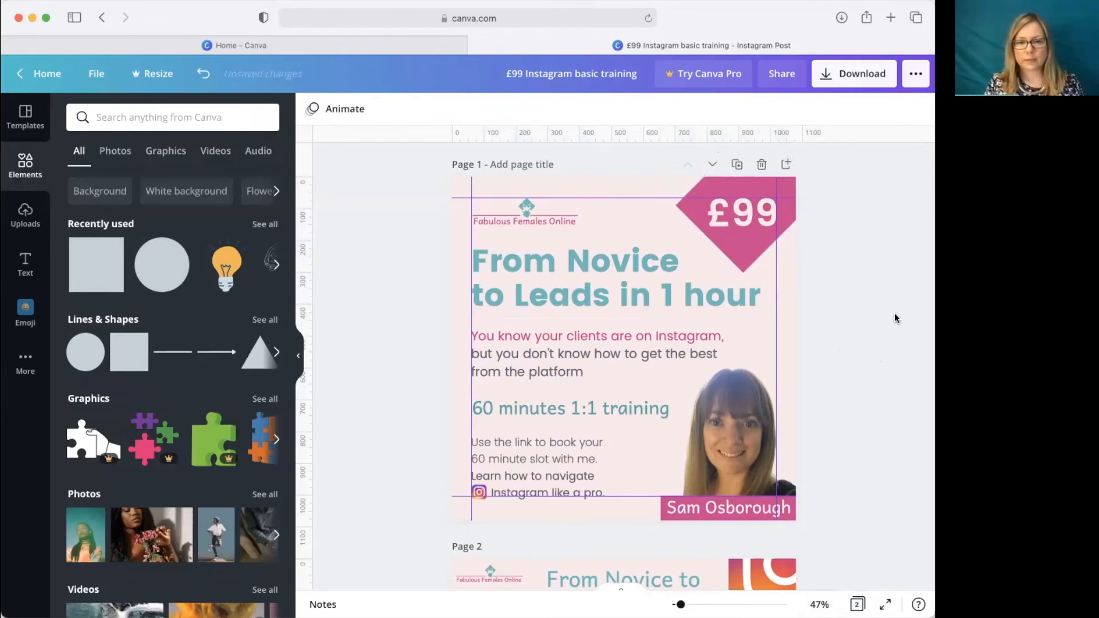
# Hide the rulers and the guides from the File menu
pyautogui.click(87, 80)
pyautogui.click(119, 212)
pyautogui.click(103, 71)
pyautogui.click(119, 238)
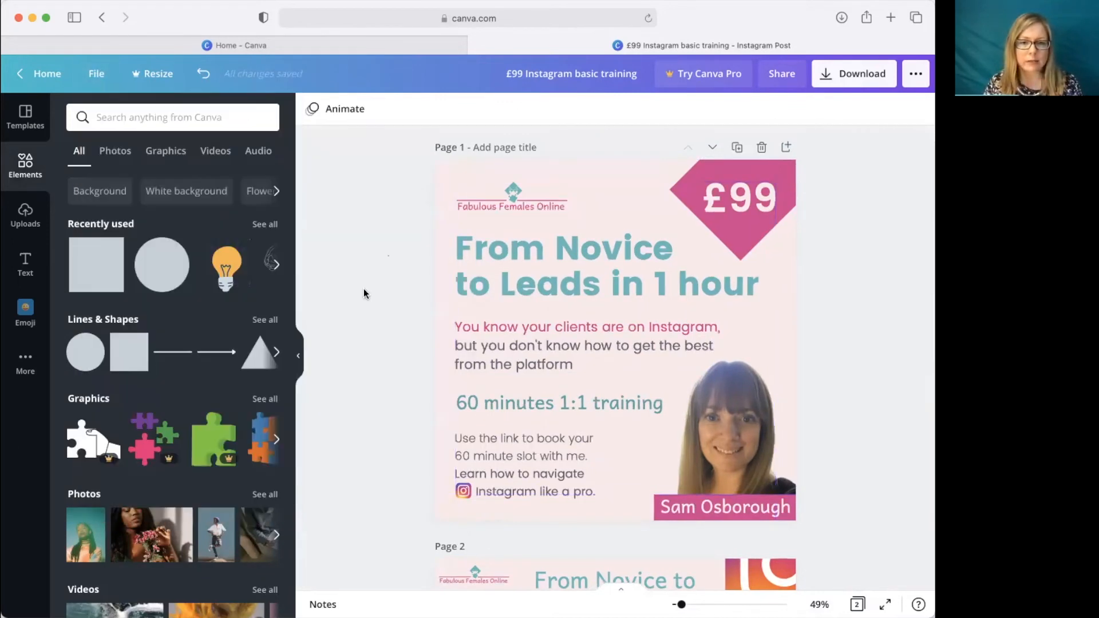
# Select the last two booking lines and try Poppins Medium, then undo it
pyautogui.click(299, 356)
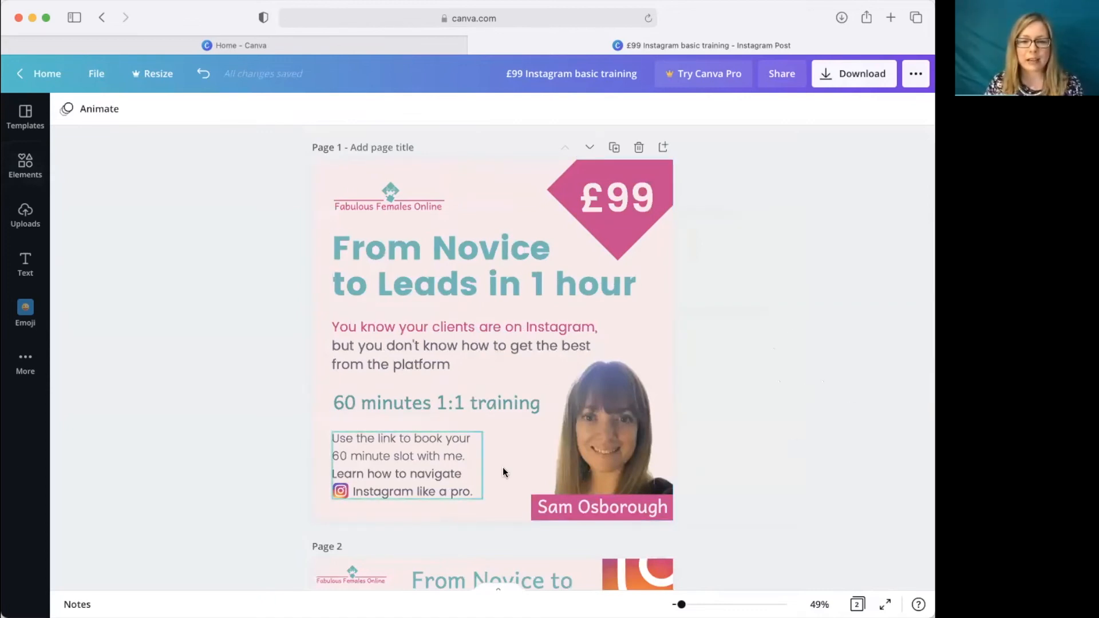
pyautogui.doubleClick(409, 476)
pyautogui.click(429, 474)
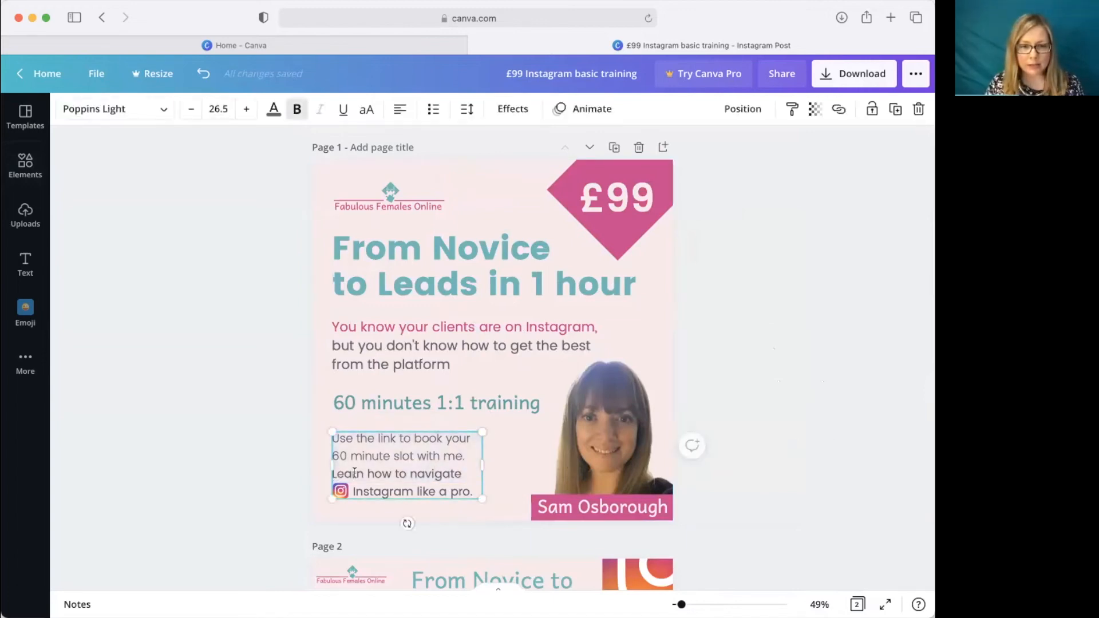
pyautogui.moveTo(474, 490); pyautogui.dragTo(333, 476)
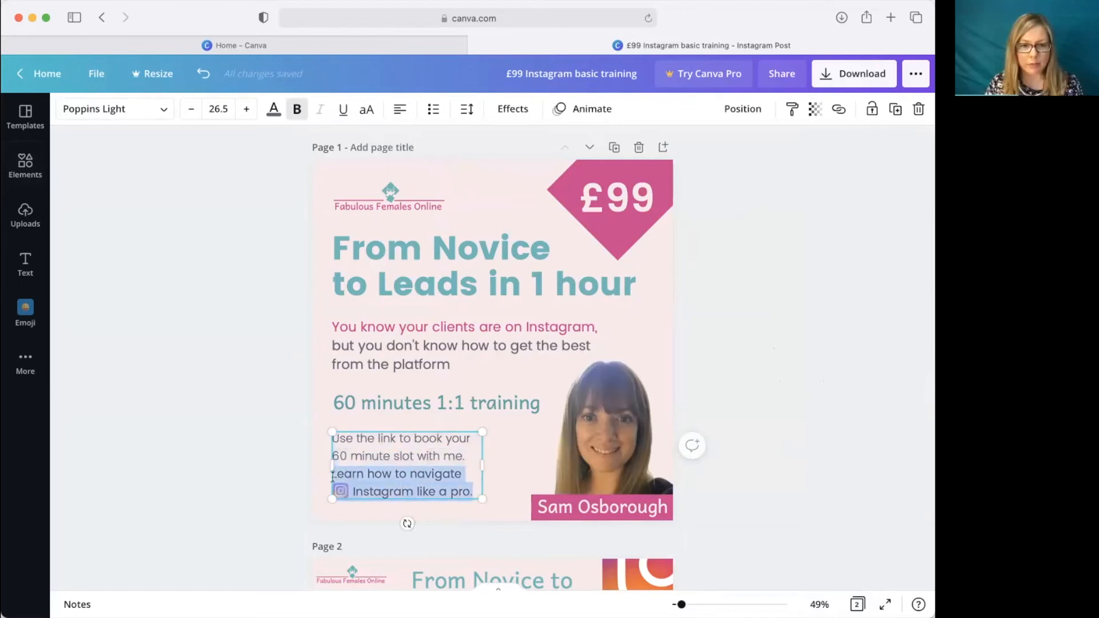
pyautogui.click(108, 111)
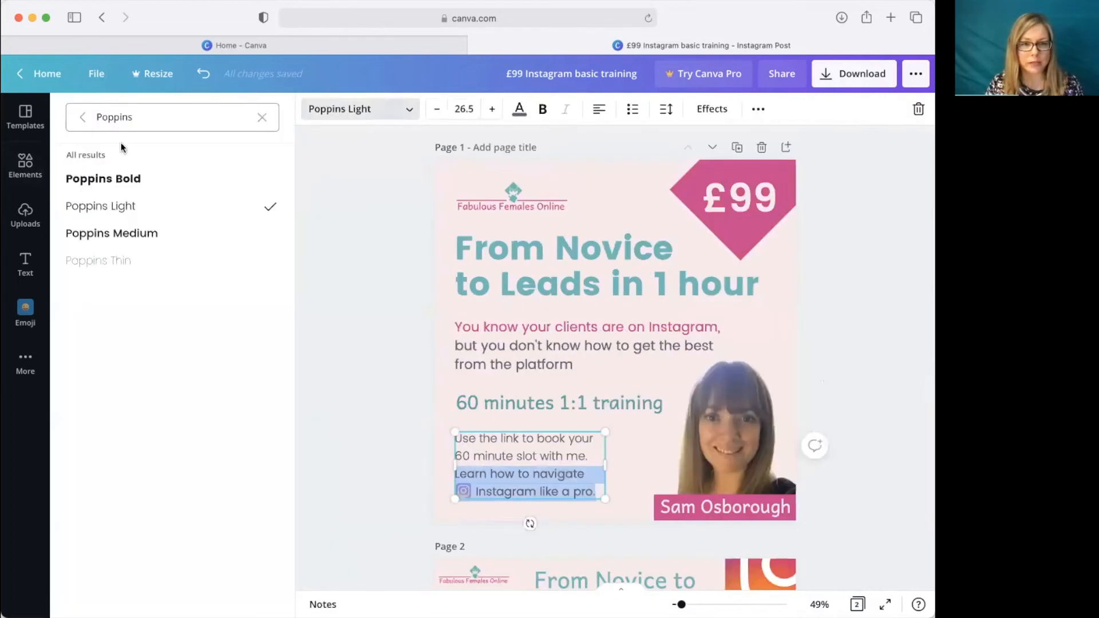
pyautogui.click(146, 232)
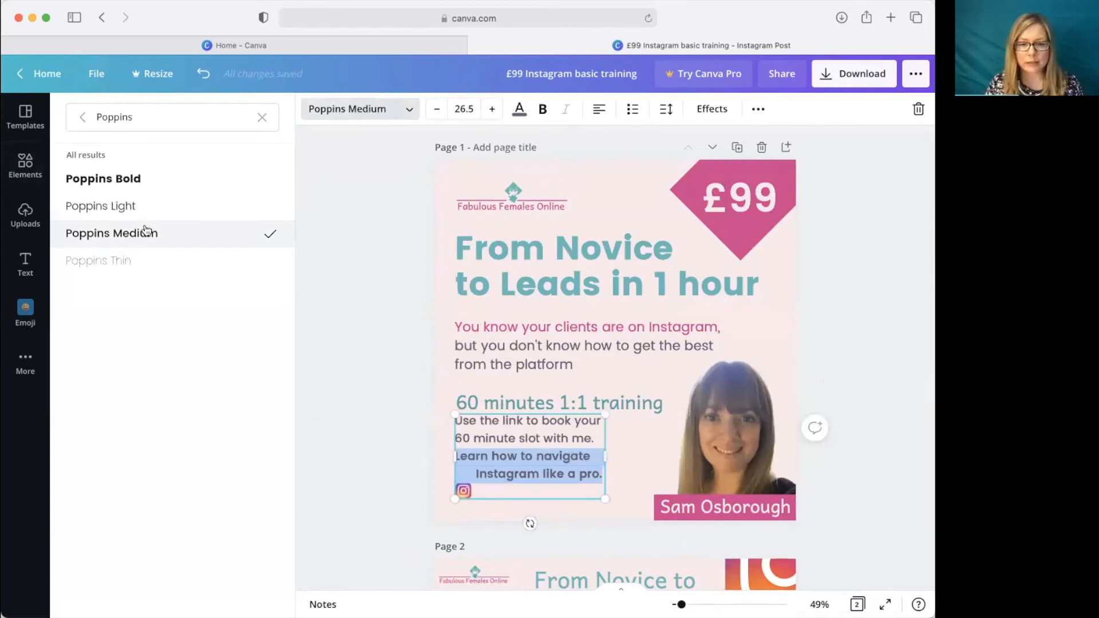
pyautogui.press('super+z')
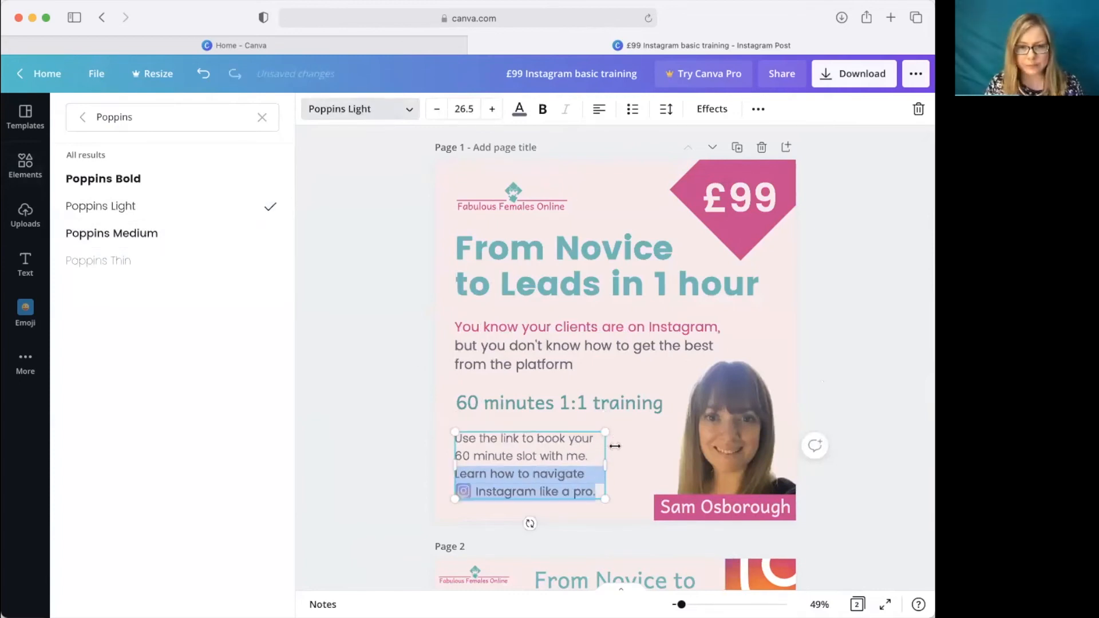
# Apply Poppins Medium to the 'Learn how to navigate Instagram' lines and widen the box slightly
pyautogui.click(595, 457)
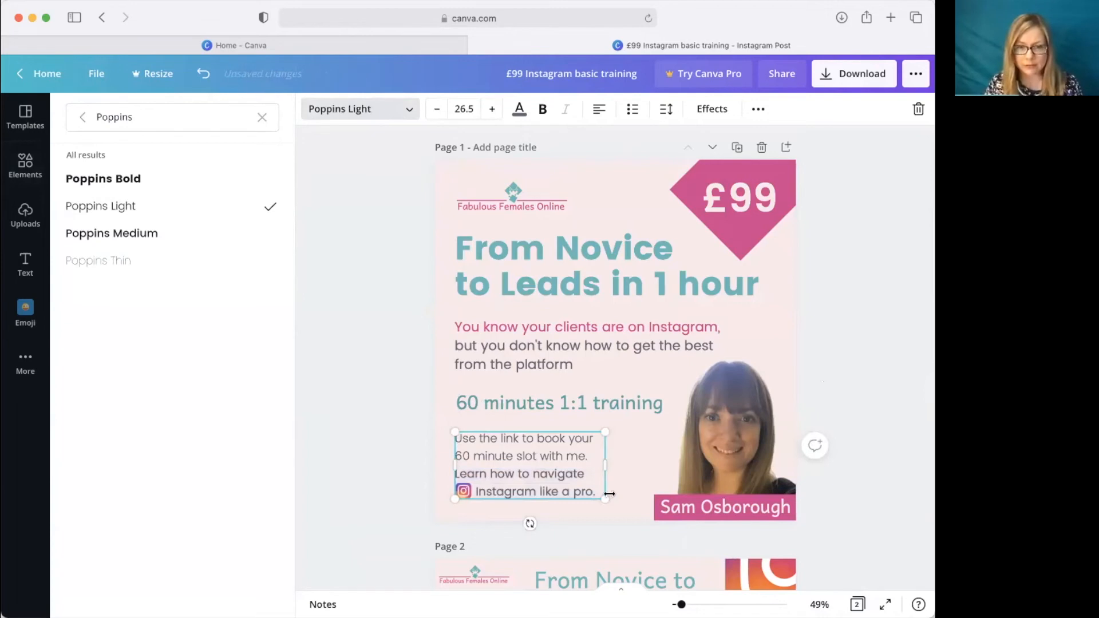
pyautogui.moveTo(502, 482); pyautogui.dragTo(461, 472)
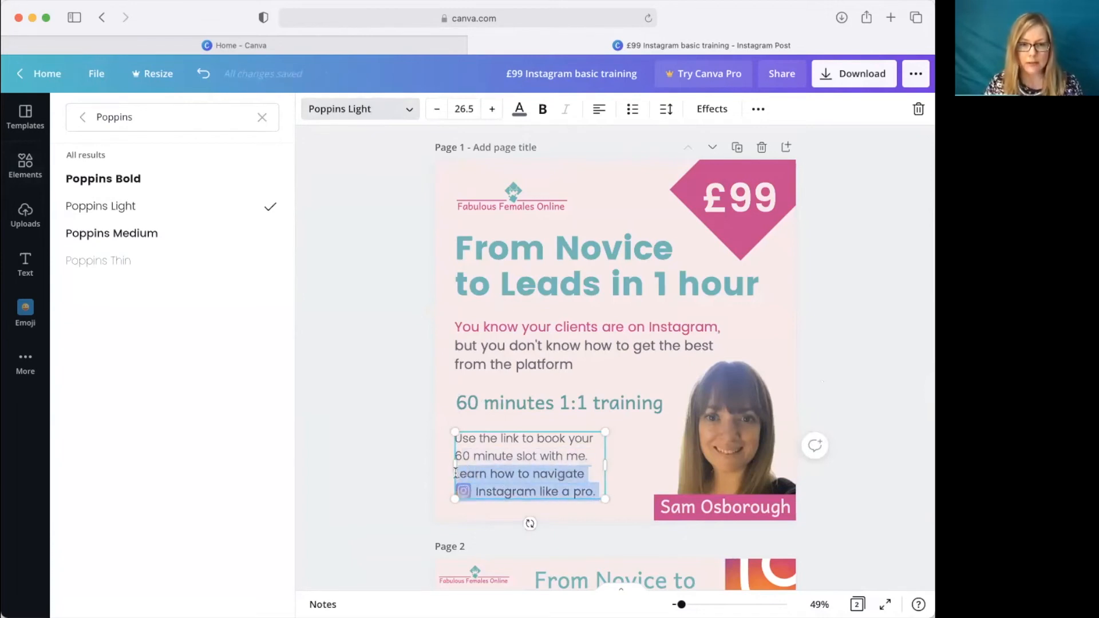
pyautogui.click(166, 235)
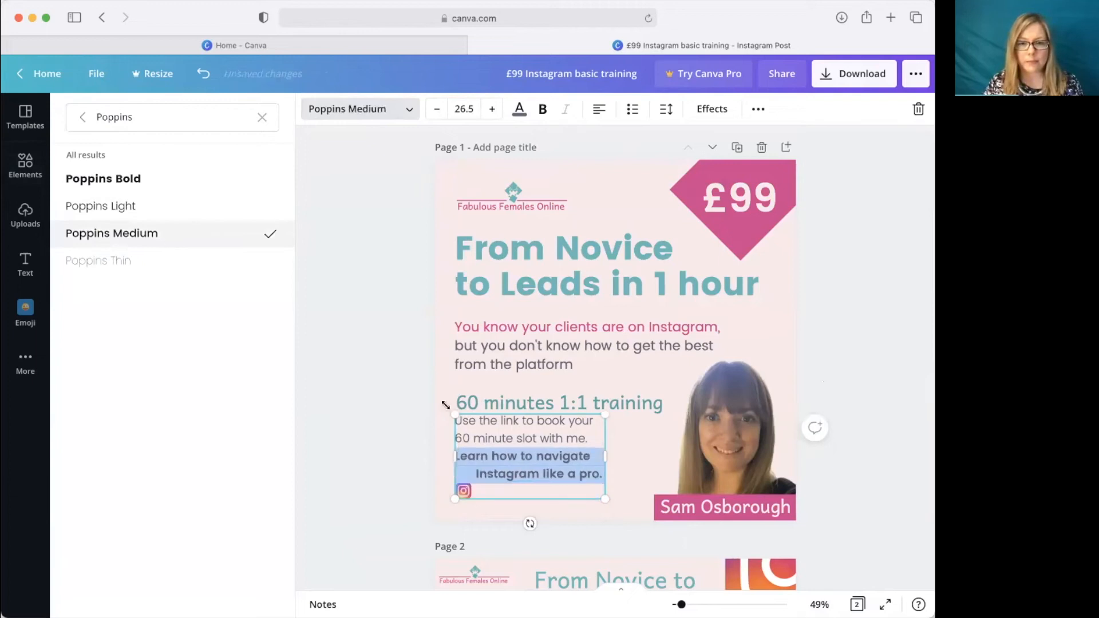
pyautogui.moveTo(607, 456); pyautogui.dragTo(617, 457)
pyautogui.click(872, 414)
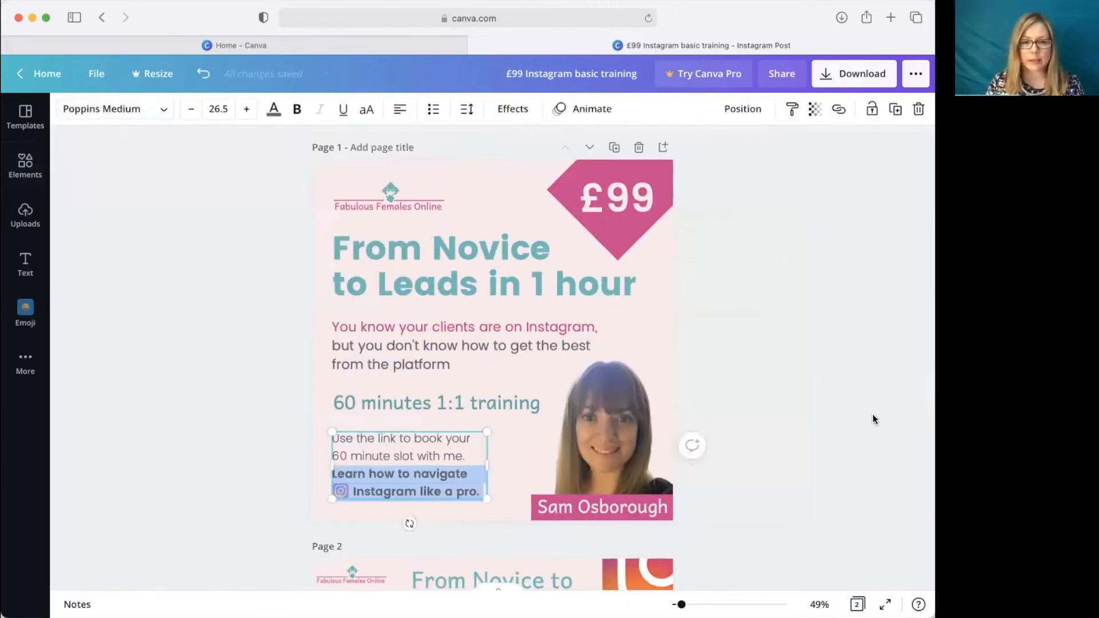
pyautogui.click(779, 400)
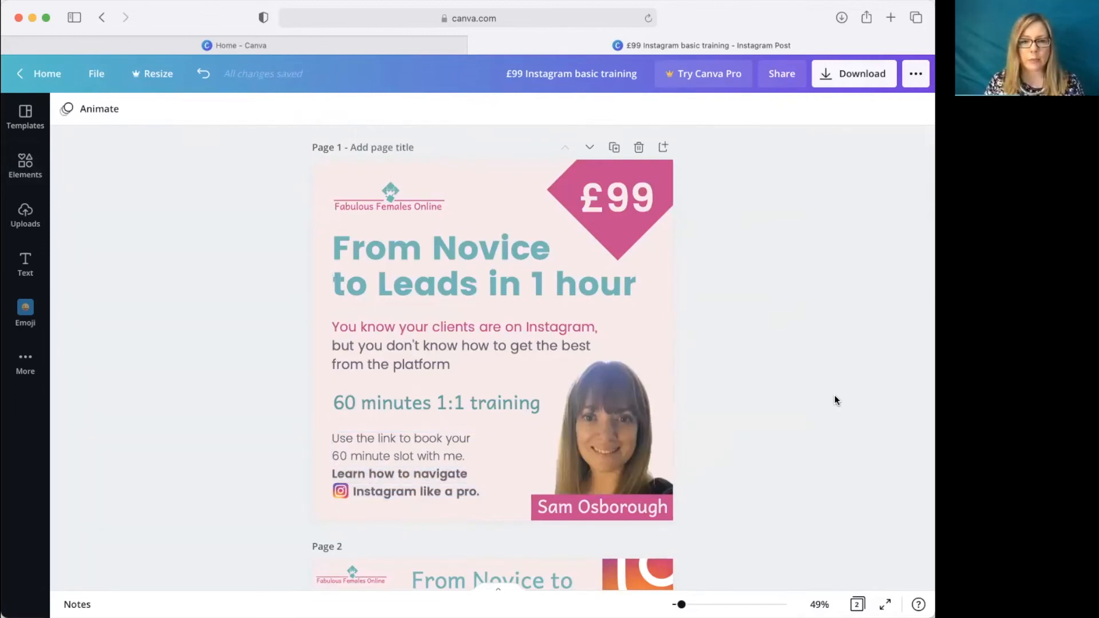
# Move the '60 minutes 1:1 training' and 'You know your clients' text slightly down
pyautogui.click(477, 402)
pyautogui.moveTo(477, 403); pyautogui.dragTo(477, 406)
pyautogui.moveTo(450, 336); pyautogui.dragTo(451, 342)
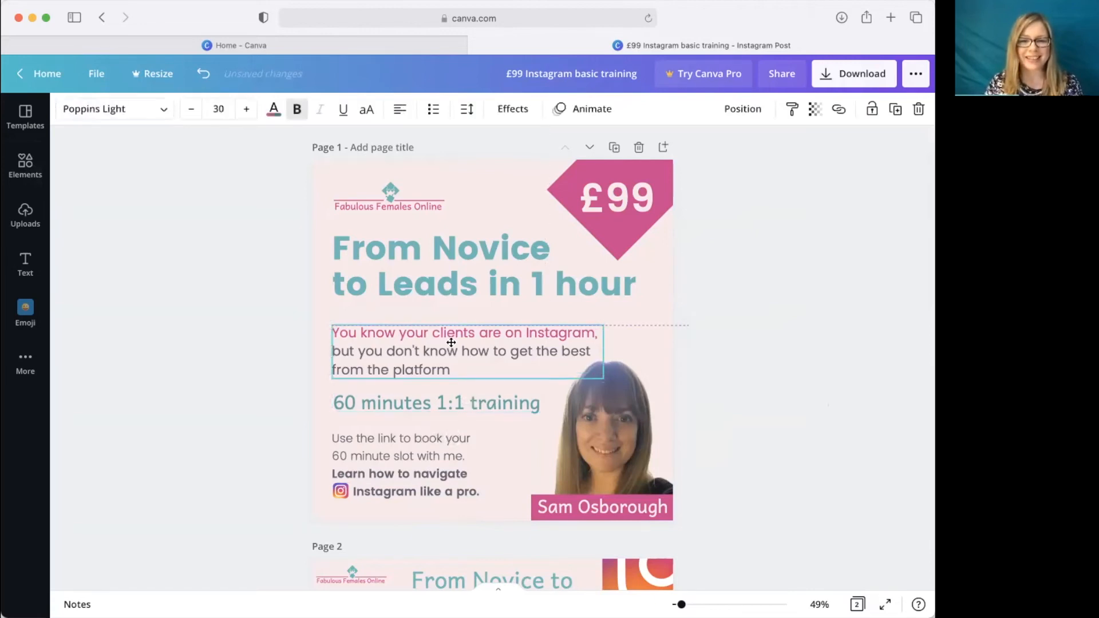
pyautogui.click(840, 351)
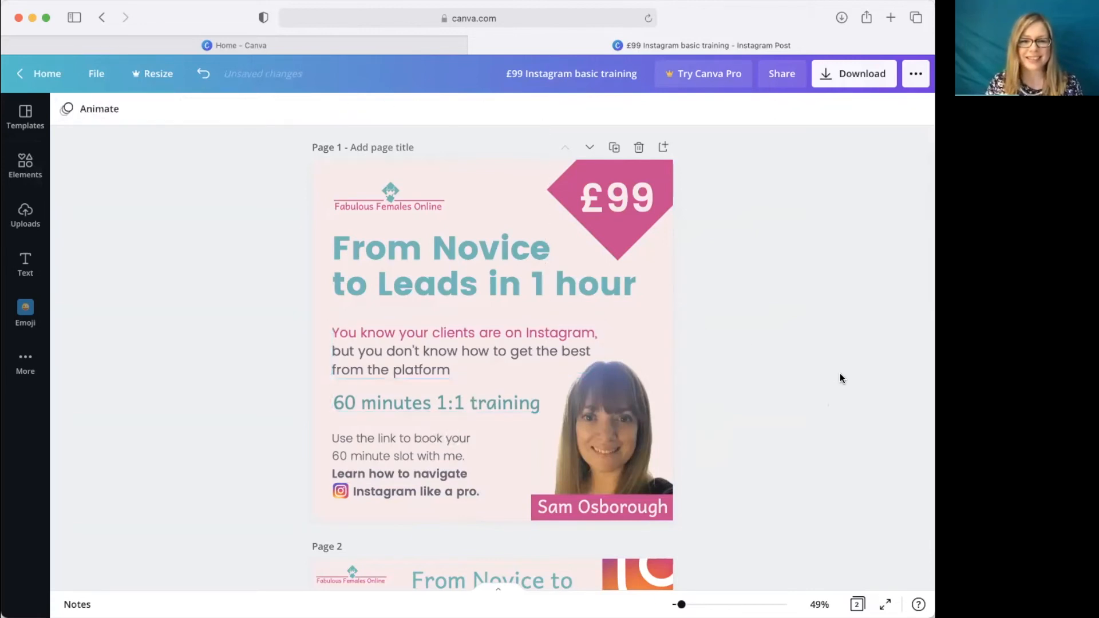
# Nudge the From Novice heading lower and enlarge the Fabulous Females Online logo to 401×109
pyautogui.moveTo(440, 255); pyautogui.dragTo(440, 270)
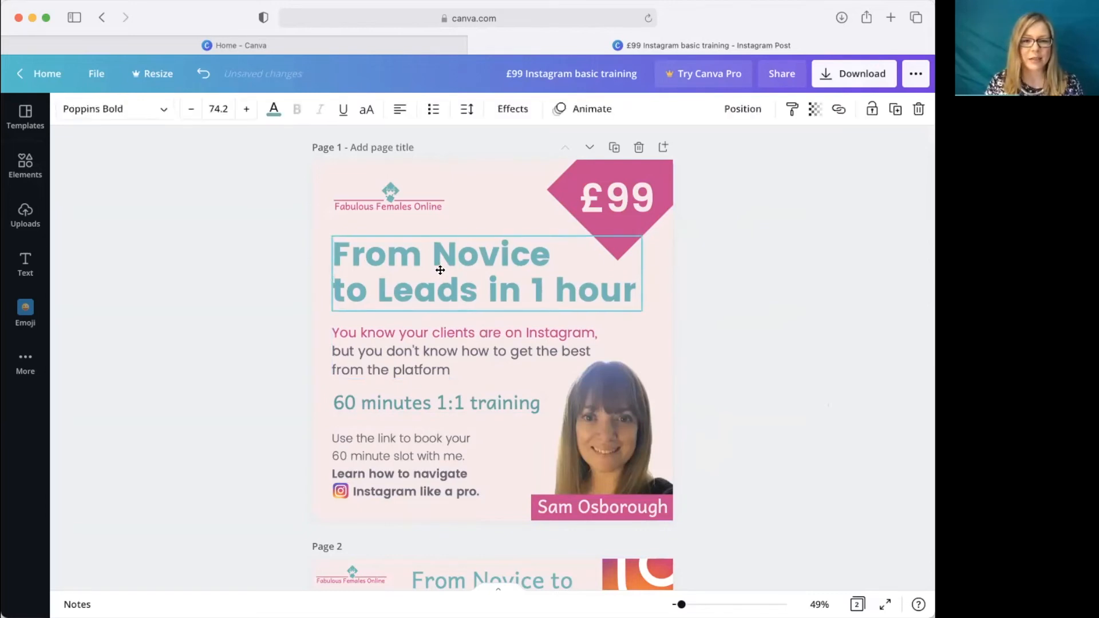
pyautogui.click(780, 302)
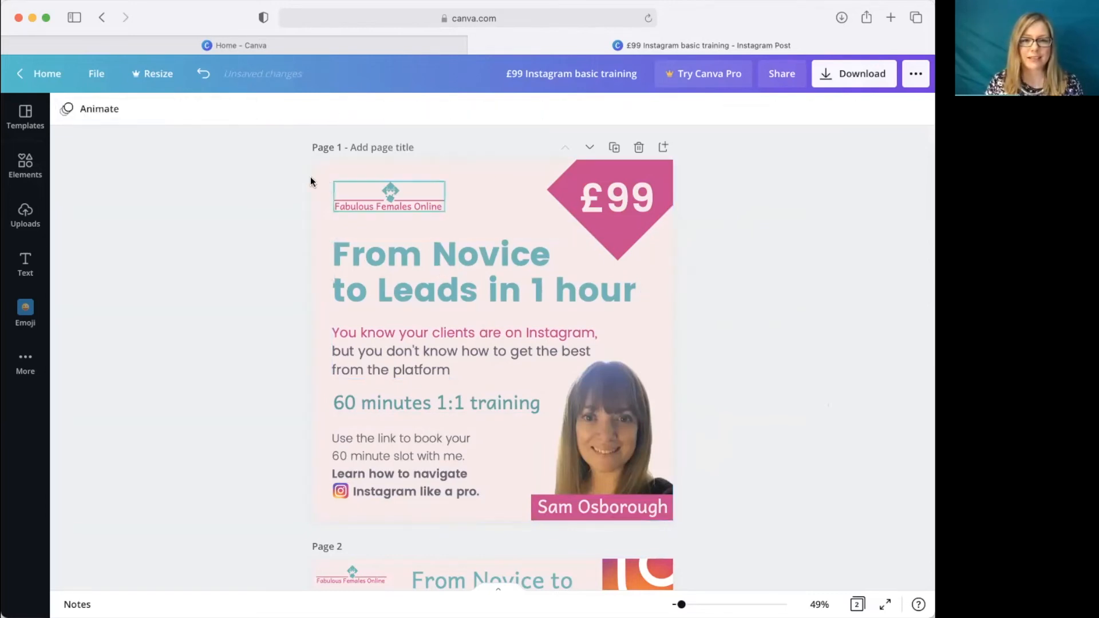
pyautogui.moveTo(295, 173); pyautogui.dragTo(467, 222)
pyautogui.click(864, 311)
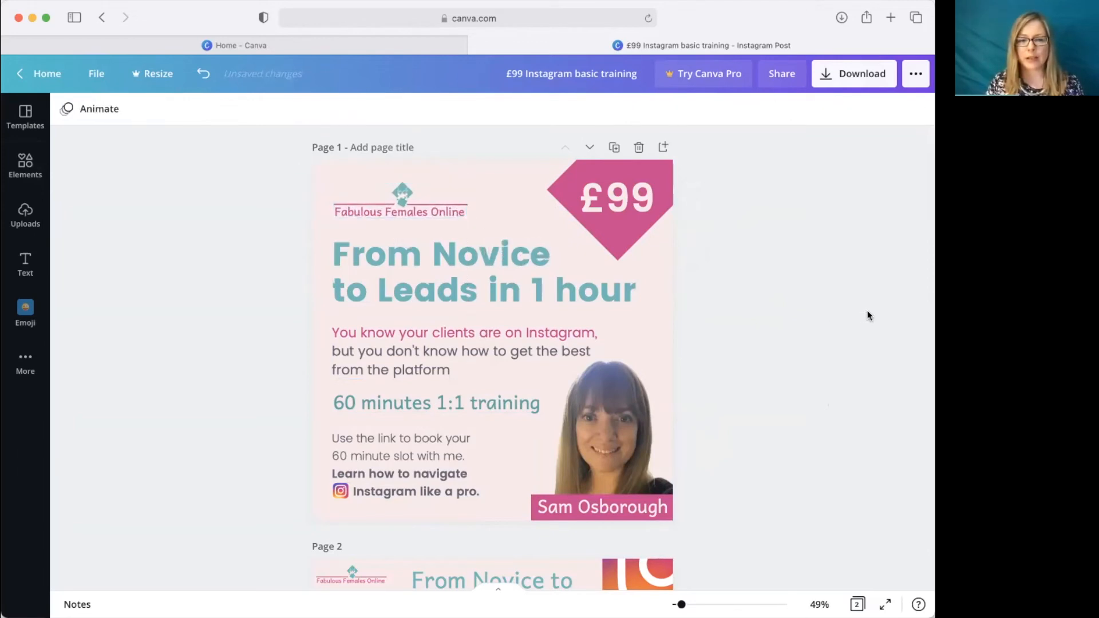
pyautogui.scroll(-7, 821, 375)
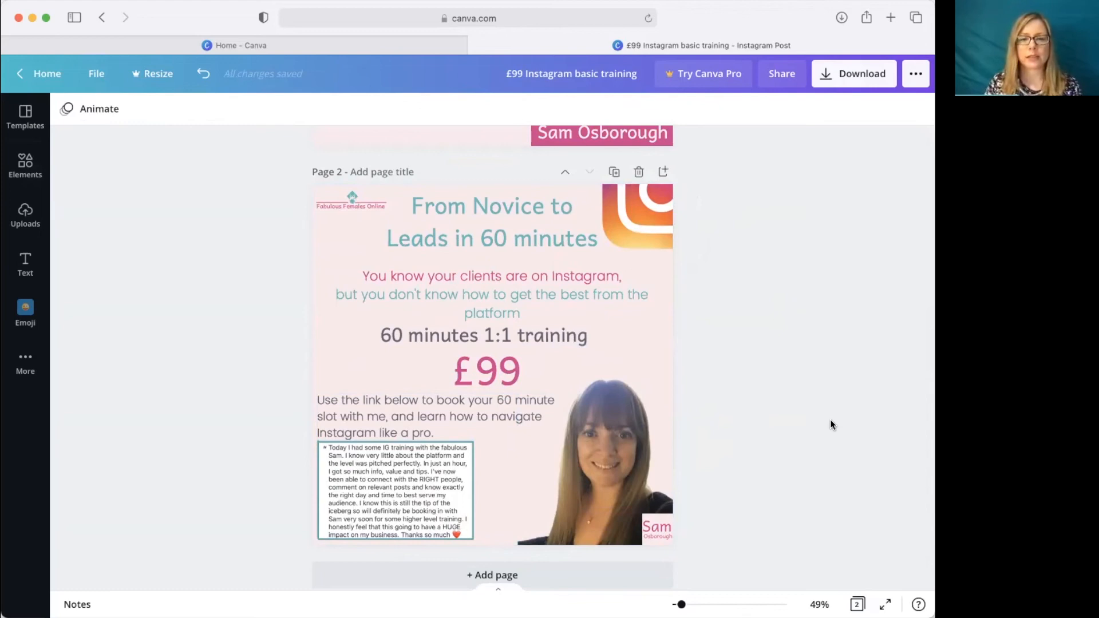
pyautogui.scroll(1, 829, 419)
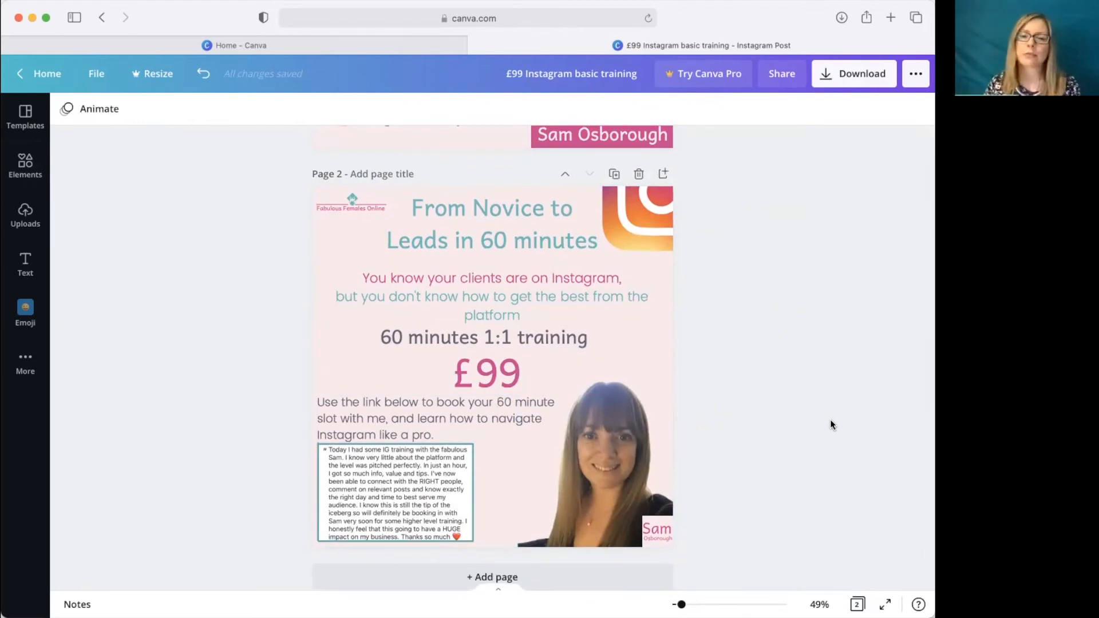
pyautogui.scroll(6, 840, 358)
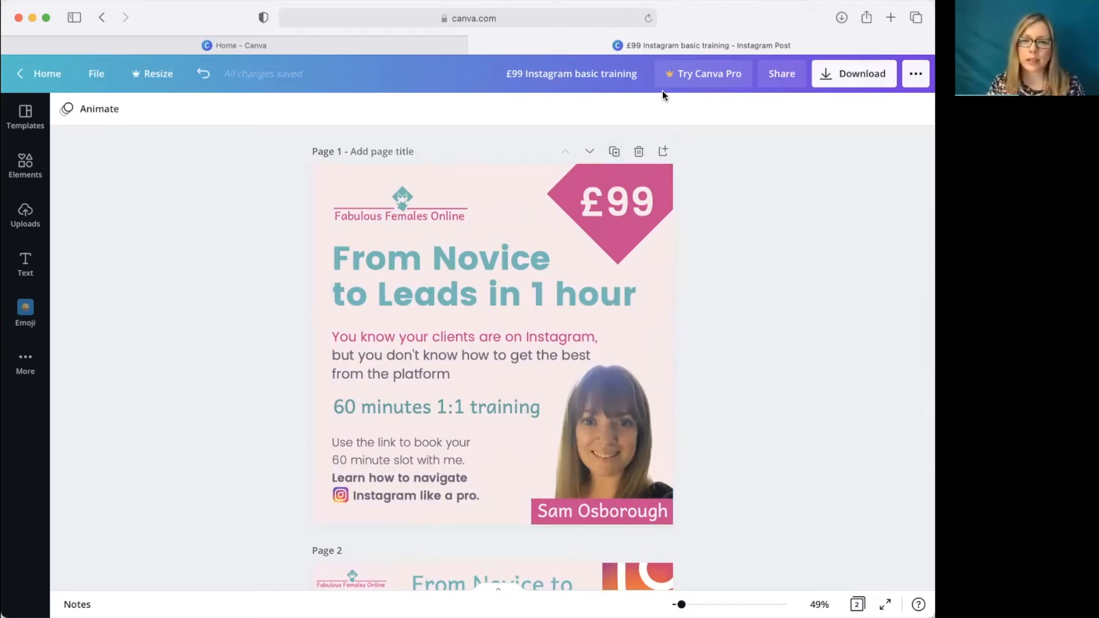
# Duplicate page 1, then on the copy move the photo left and the text blocks right
pyautogui.click(611, 153)
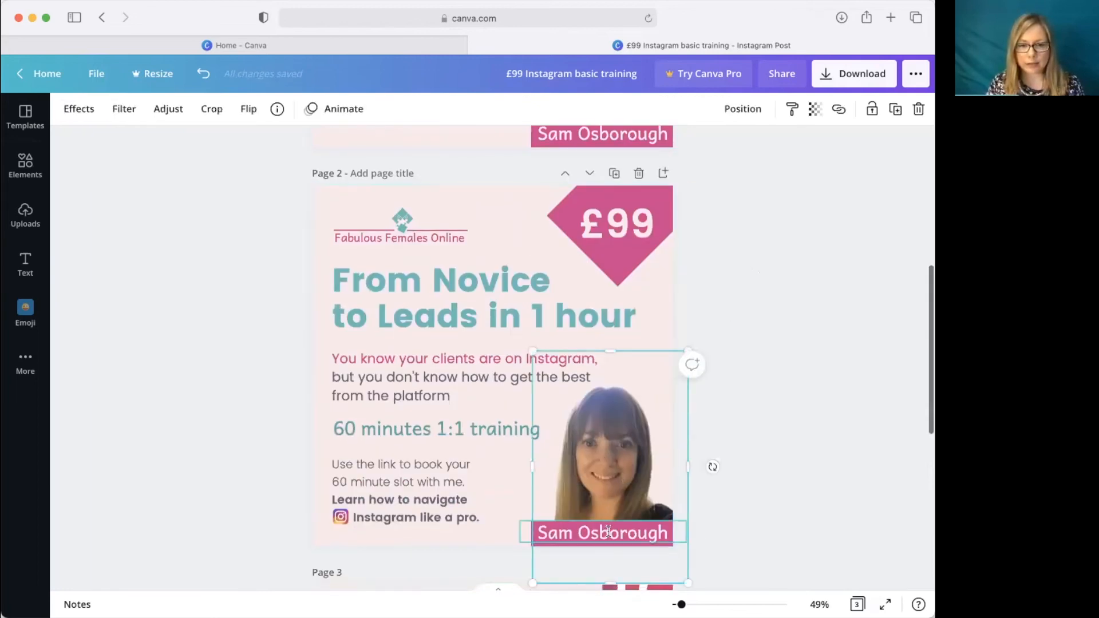
pyautogui.moveTo(773, 544); pyautogui.dragTo(420, 450)
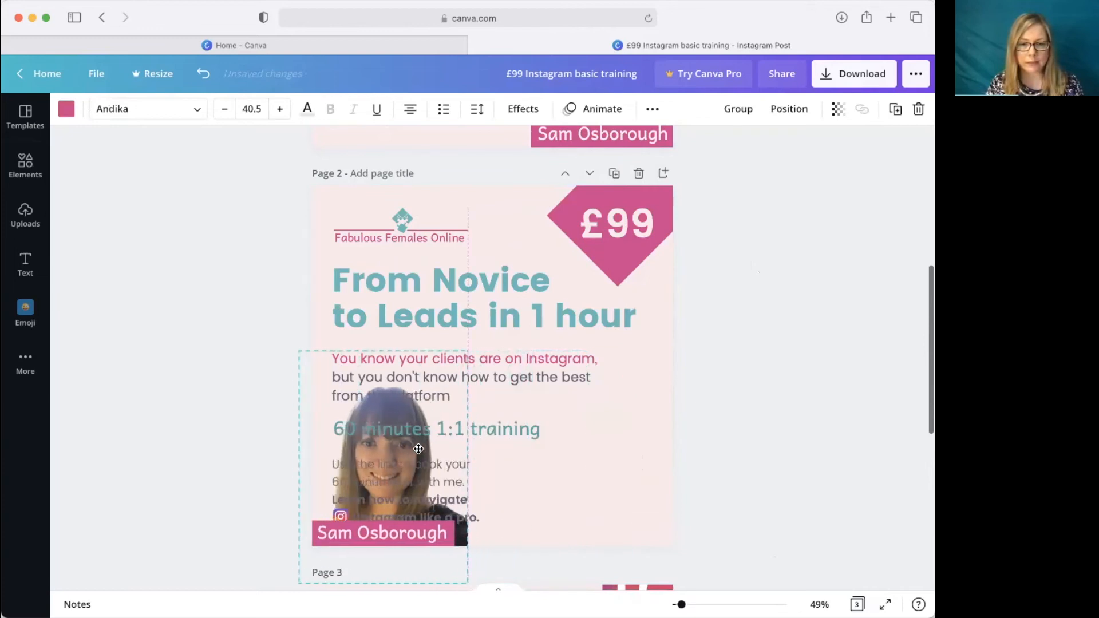
pyautogui.click(807, 440)
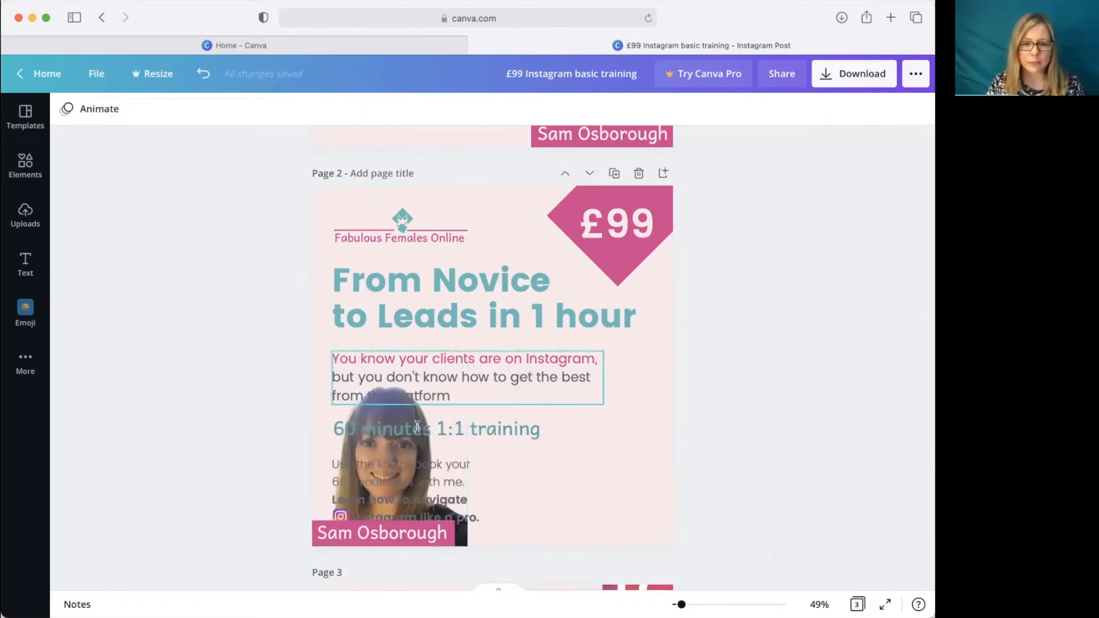
pyautogui.click(339, 517)
pyautogui.keyDown('shift'); pyautogui.click(432, 429); pyautogui.keyUp('shift')
pyautogui.moveTo(432, 430); pyautogui.dragTo(554, 429)
pyautogui.moveTo(530, 367); pyautogui.dragTo(588, 367)
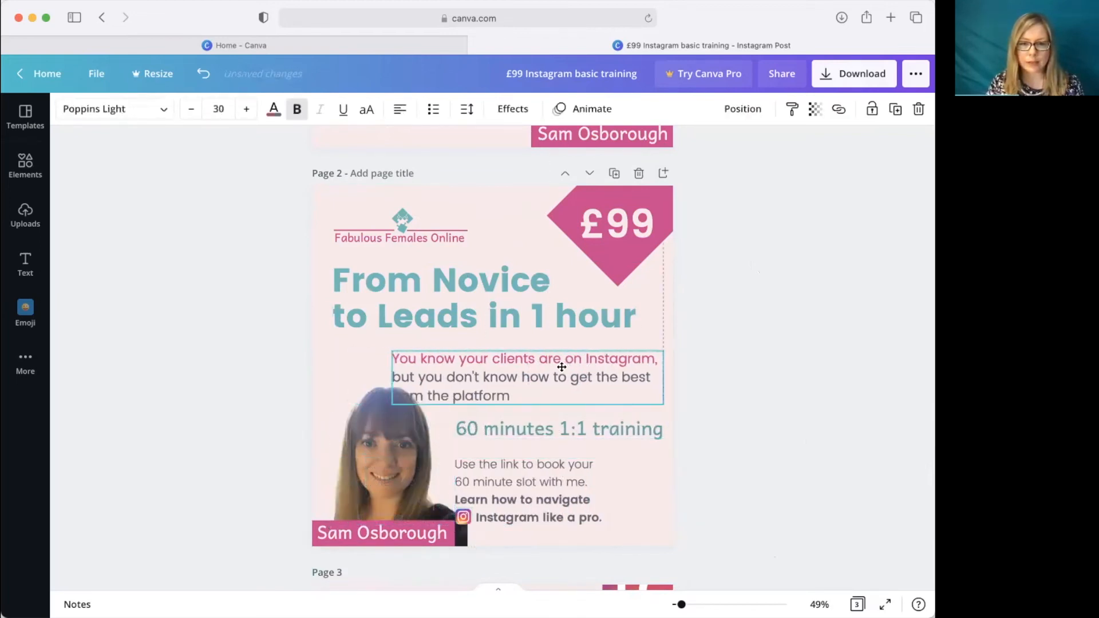
pyautogui.click(645, 492)
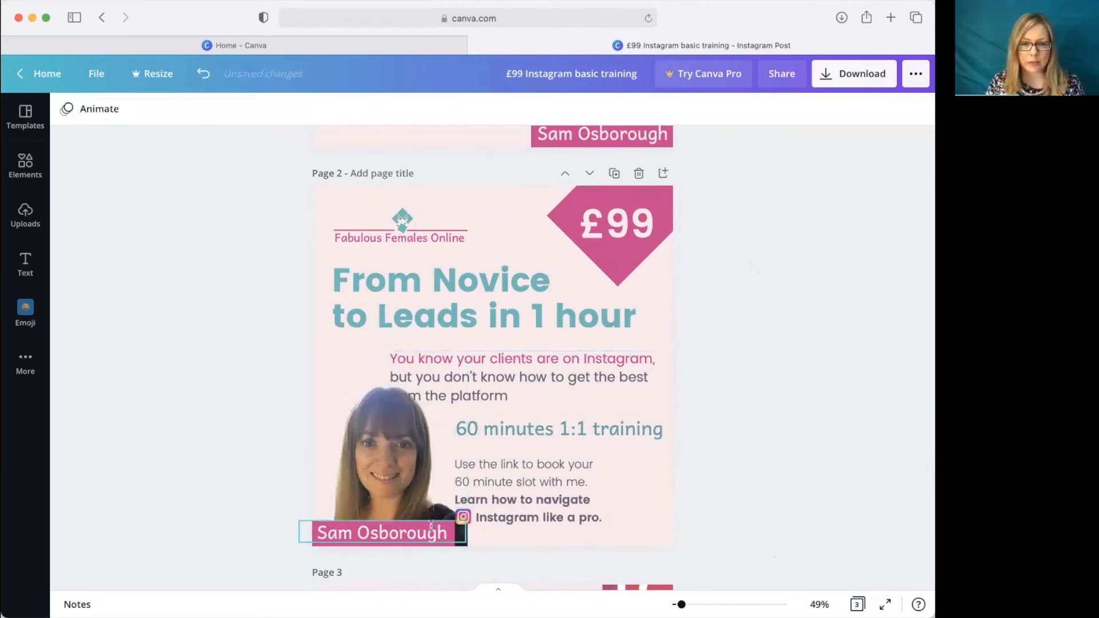
# Shift the photo slightly left and shrink it, keeping the intro text on three lines
pyautogui.click(495, 354)
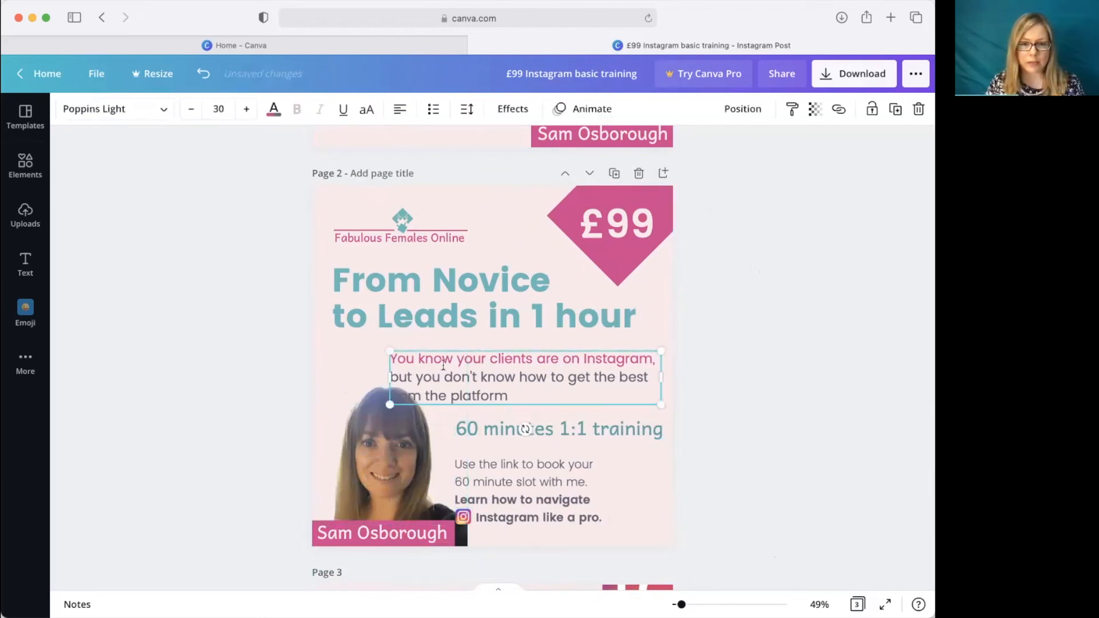
pyautogui.moveTo(387, 376); pyautogui.dragTo(444, 376)
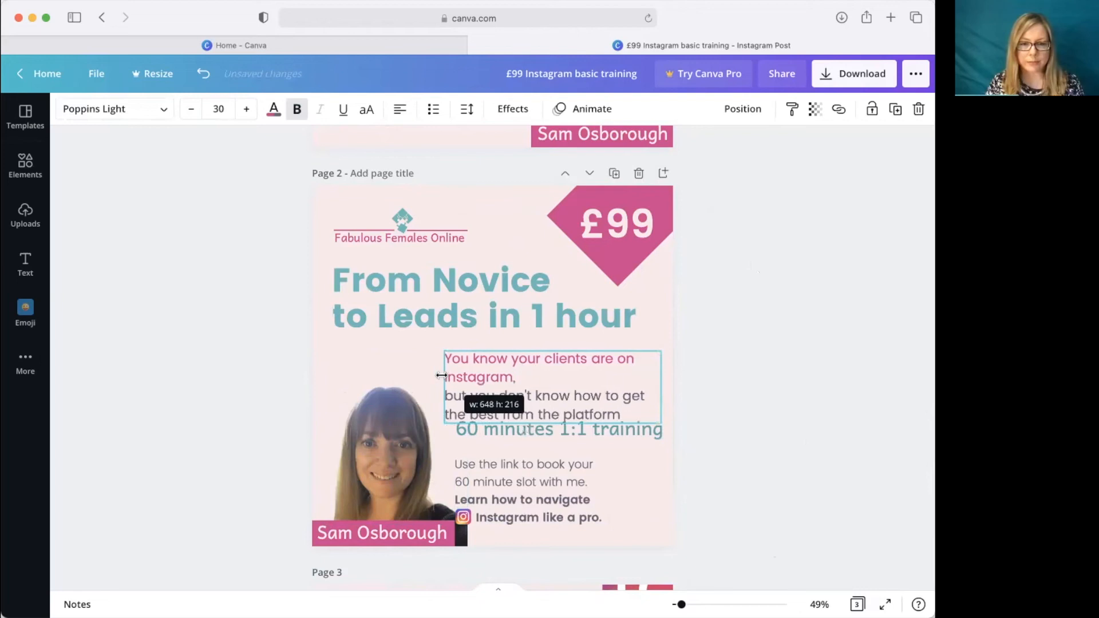
pyautogui.click(391, 435)
pyautogui.moveTo(390, 437); pyautogui.dragTo(369, 441)
pyautogui.click(791, 438)
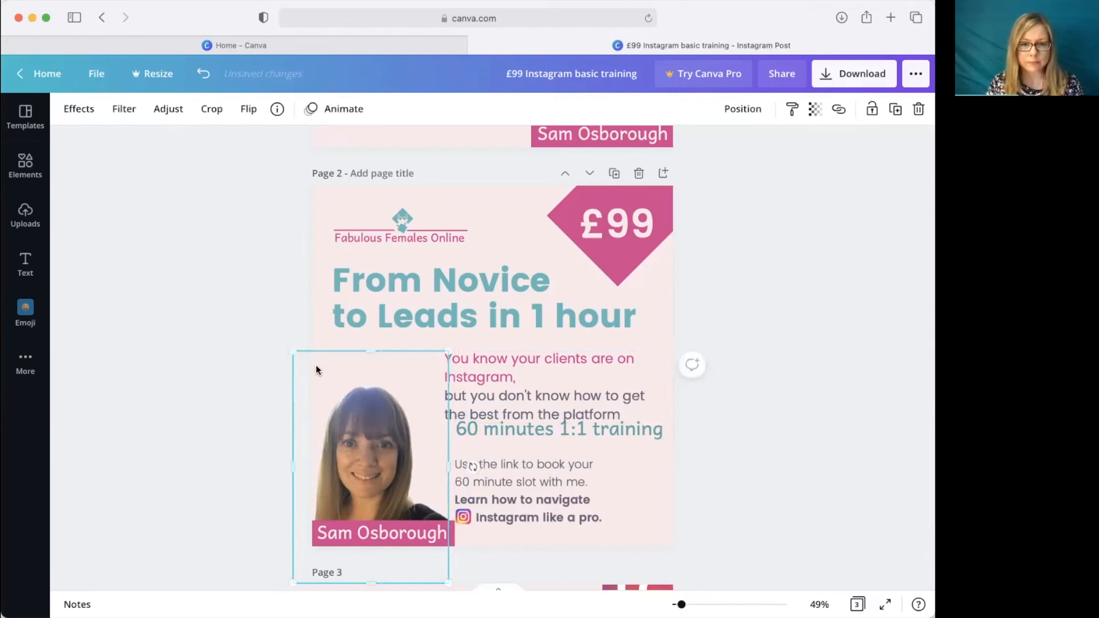
pyautogui.moveTo(295, 357); pyautogui.dragTo(304, 367)
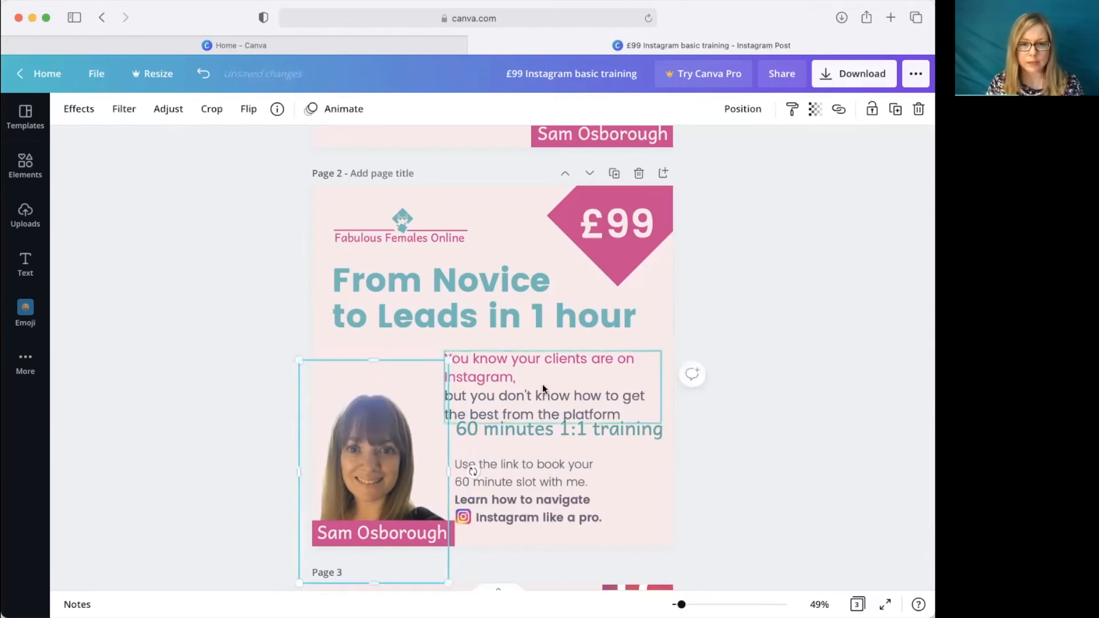
pyautogui.click(542, 383)
pyautogui.moveTo(447, 383); pyautogui.dragTo(391, 385)
pyautogui.click(871, 390)
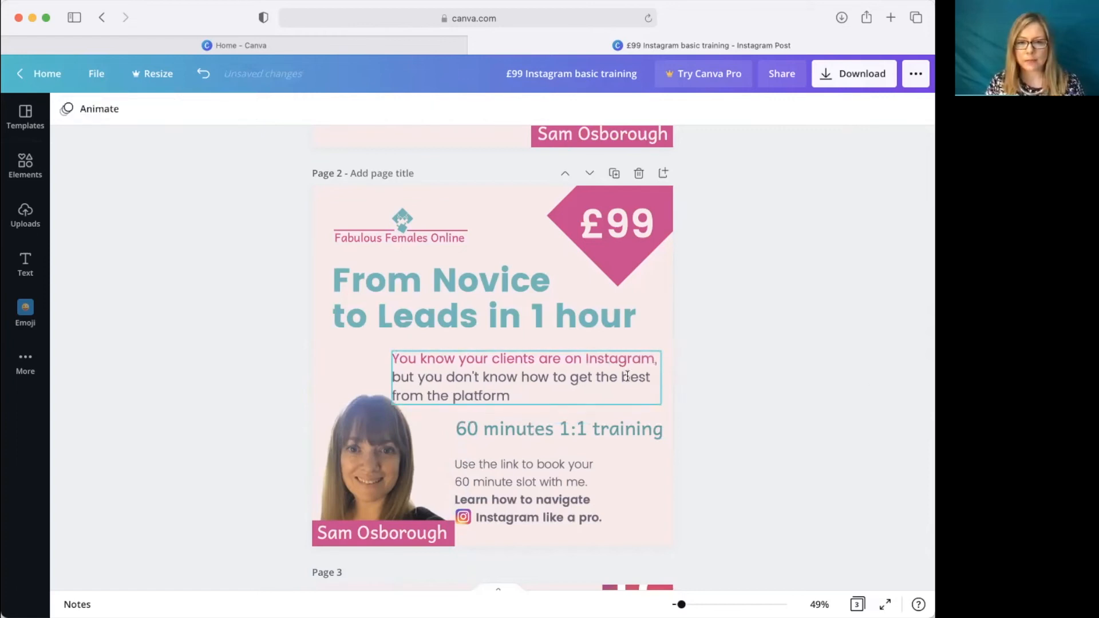
# Turn on guides, nudge '60 minutes 1:1 training' left, and move booking text and Instagram icon right
pyautogui.click(96, 74)
pyautogui.click(143, 239)
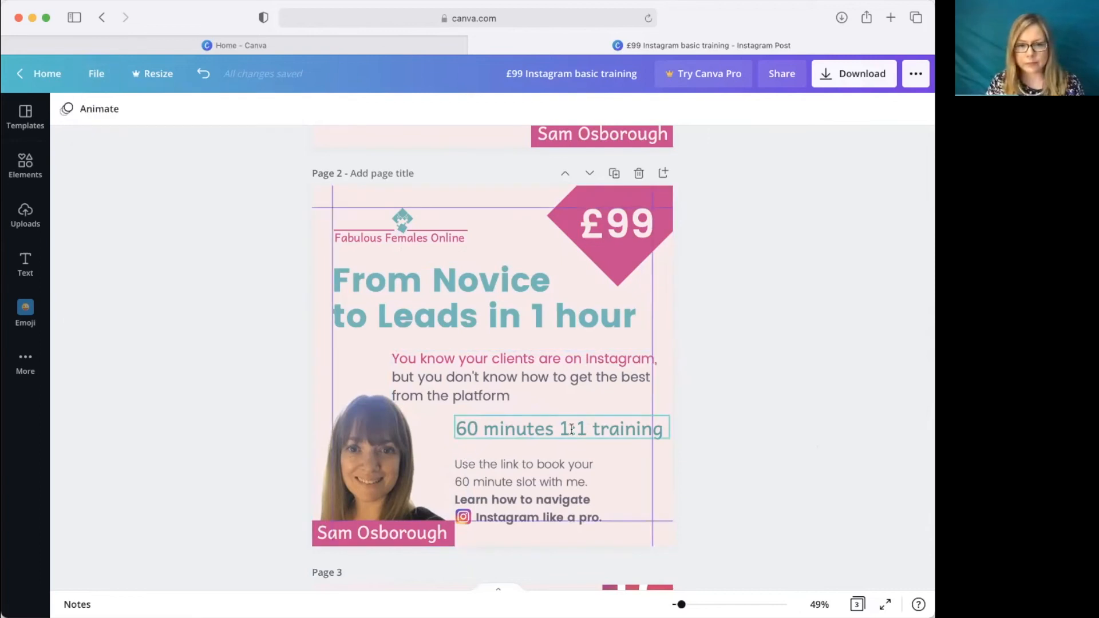
pyautogui.moveTo(582, 428); pyautogui.dragTo(570, 430)
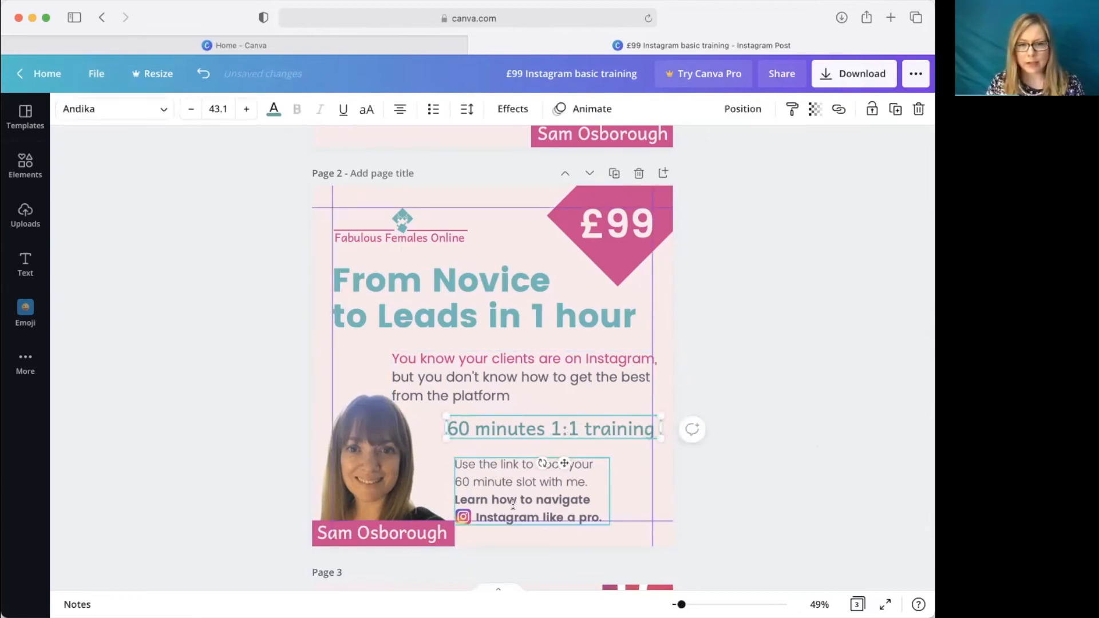
pyautogui.click(463, 517)
pyautogui.keyDown('shift'); pyautogui.click(492, 483); pyautogui.keyUp('shift')
pyautogui.moveTo(492, 483); pyautogui.dragTo(534, 483)
pyautogui.click(755, 443)
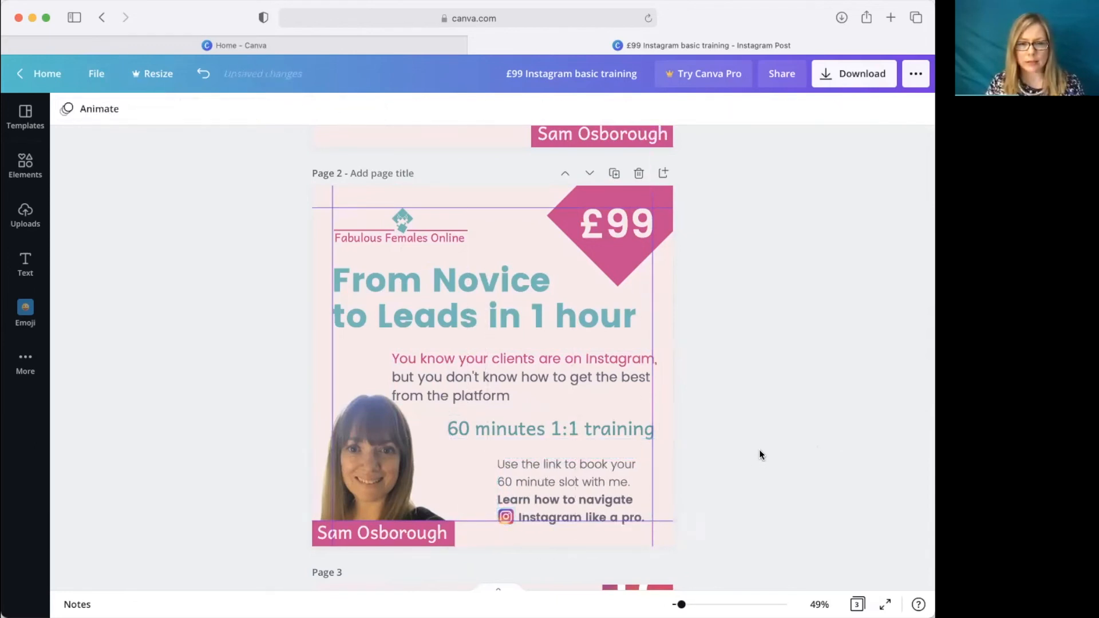
# Rework the intro paragraph's width and line break so it wraps onto three lines
pyautogui.click(416, 377)
pyautogui.moveTo(389, 378); pyautogui.dragTo(452, 376)
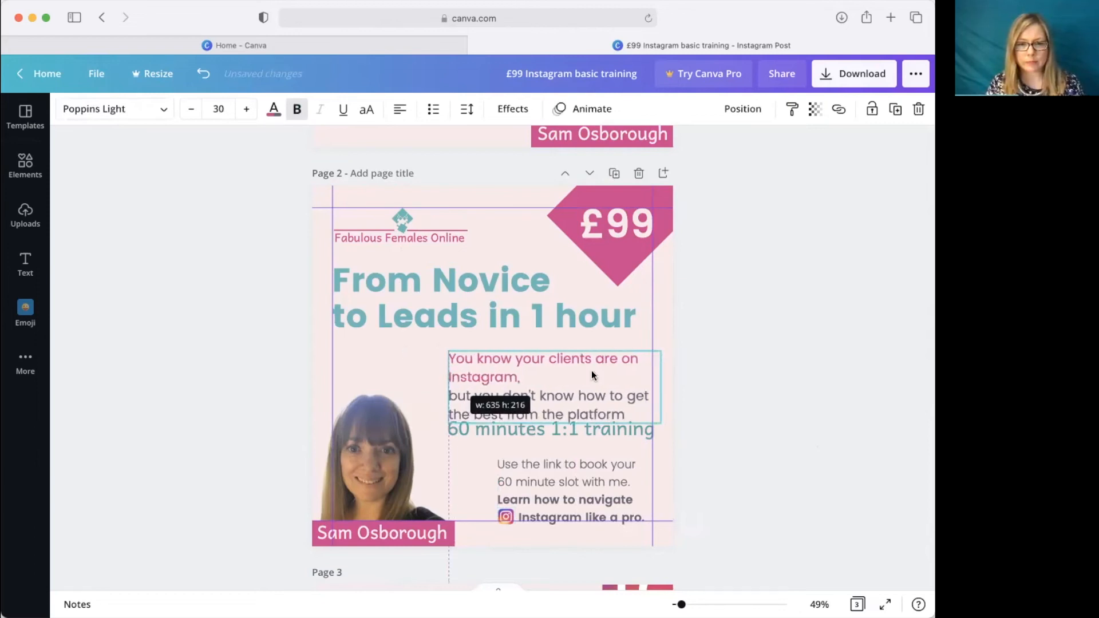
pyautogui.press('BackSpace')
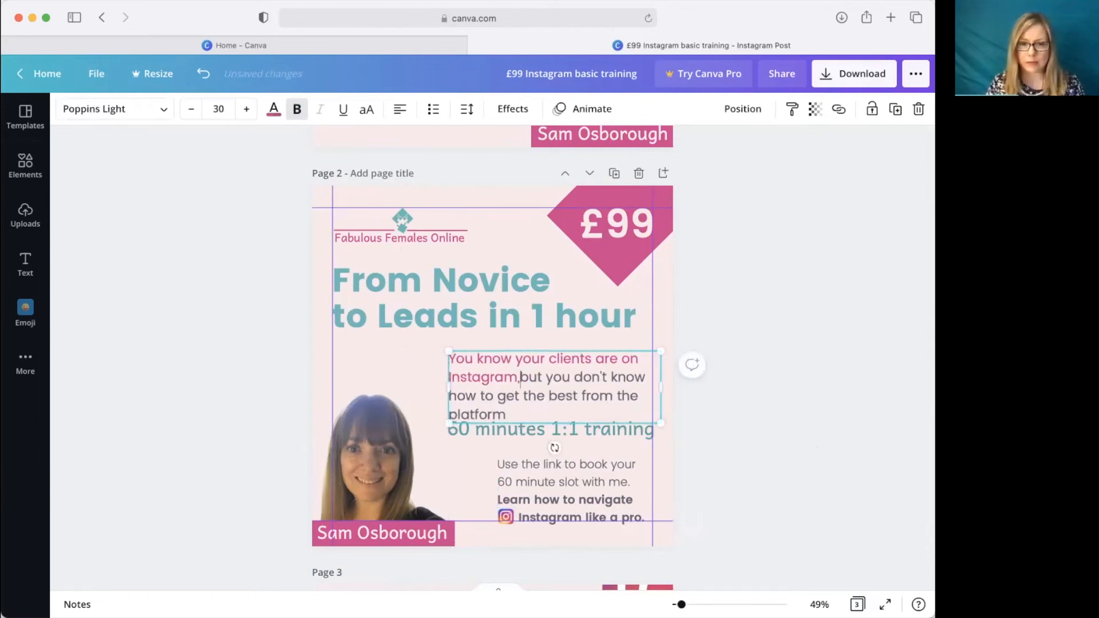
pyautogui.click(762, 431)
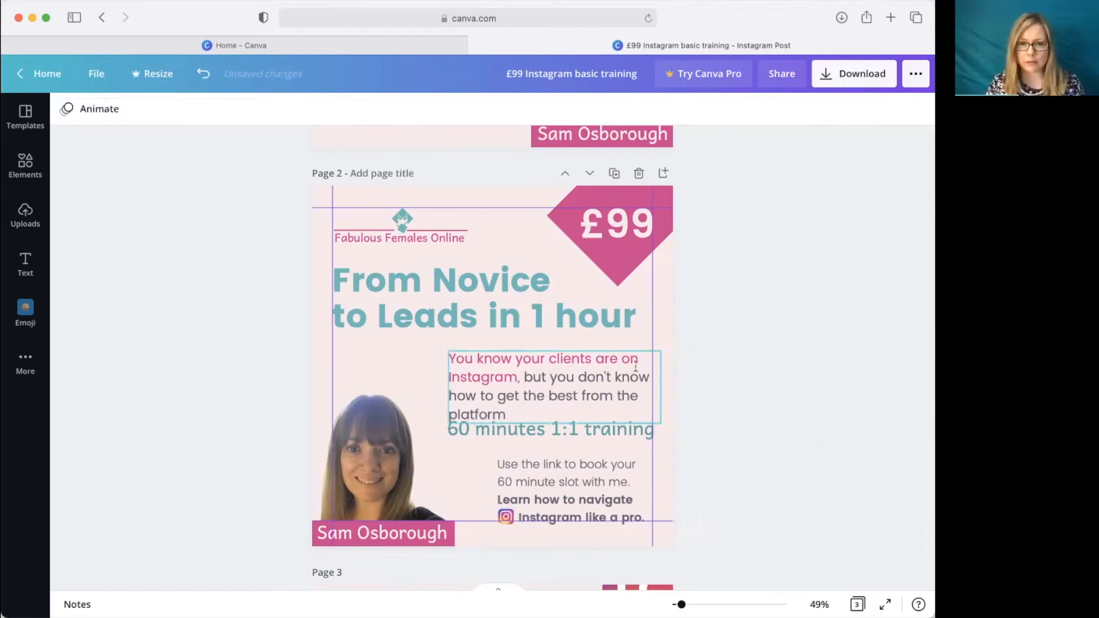
pyautogui.moveTo(448, 378); pyautogui.dragTo(423, 386)
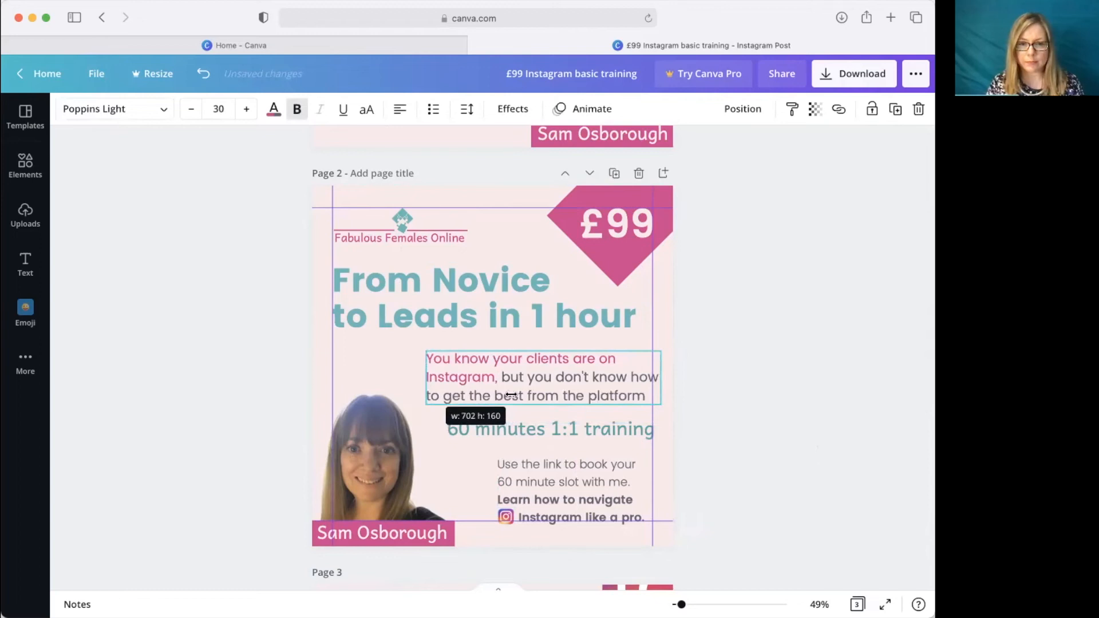
pyautogui.click(750, 404)
pyautogui.moveTo(568, 383); pyautogui.dragTo(560, 384)
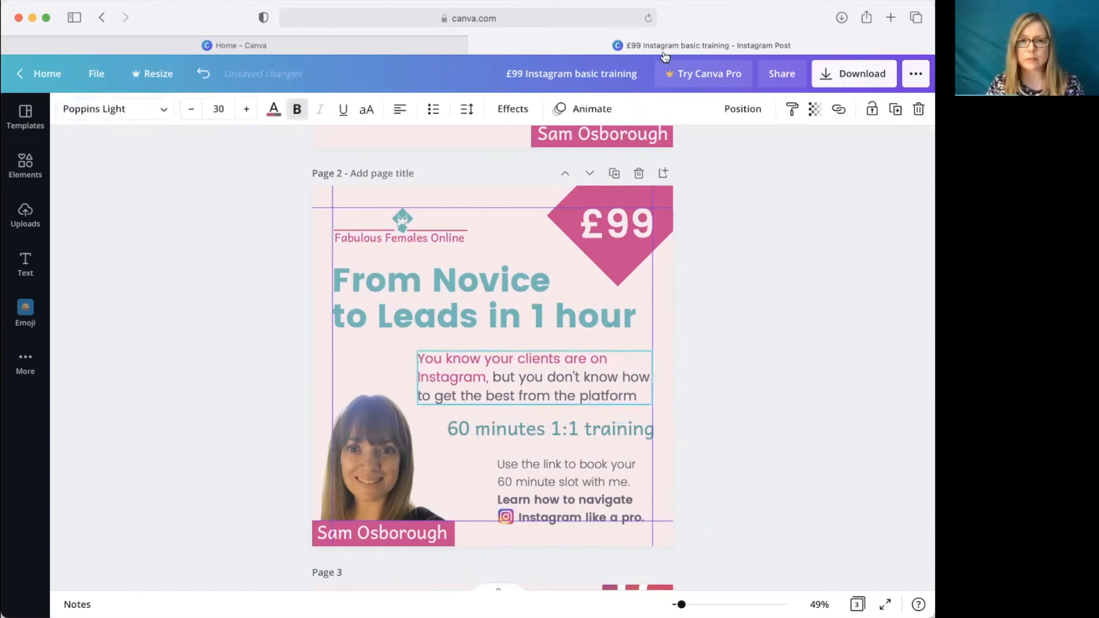
# Right-align the intro paragraph and widen it so 'Instagram,' ends the first line
pyautogui.click(401, 107)
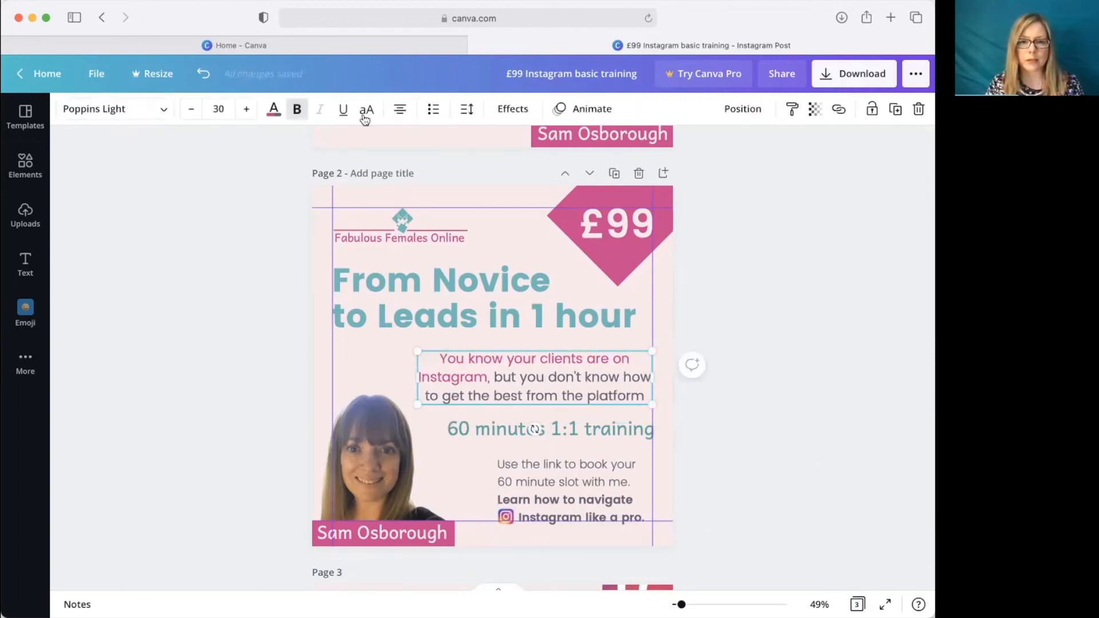
pyautogui.click(400, 108)
pyautogui.click(822, 416)
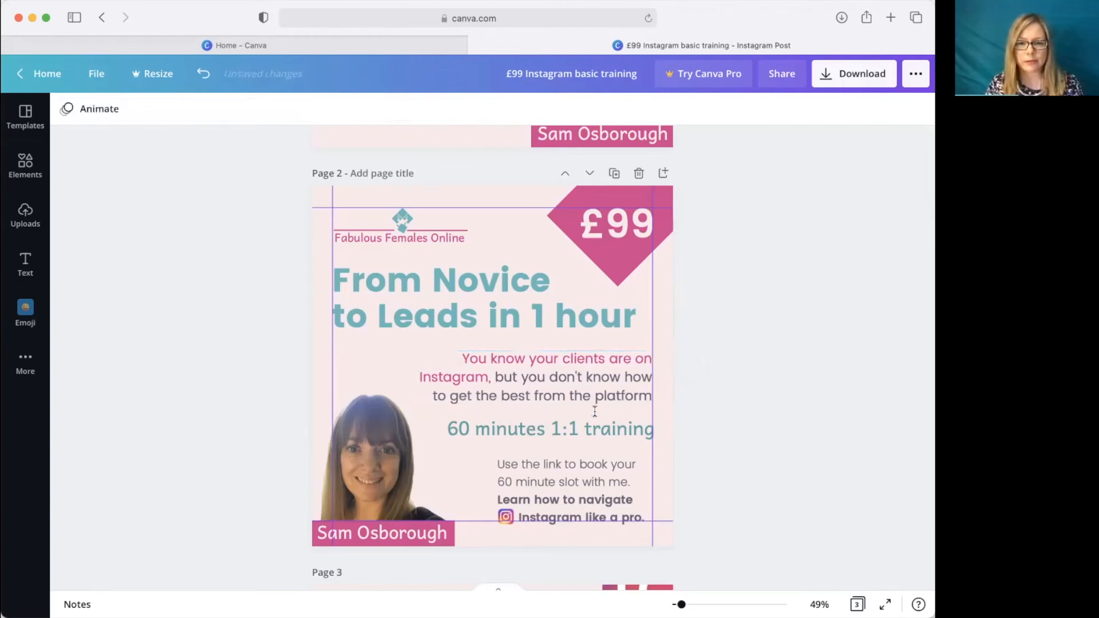
pyautogui.click(624, 371)
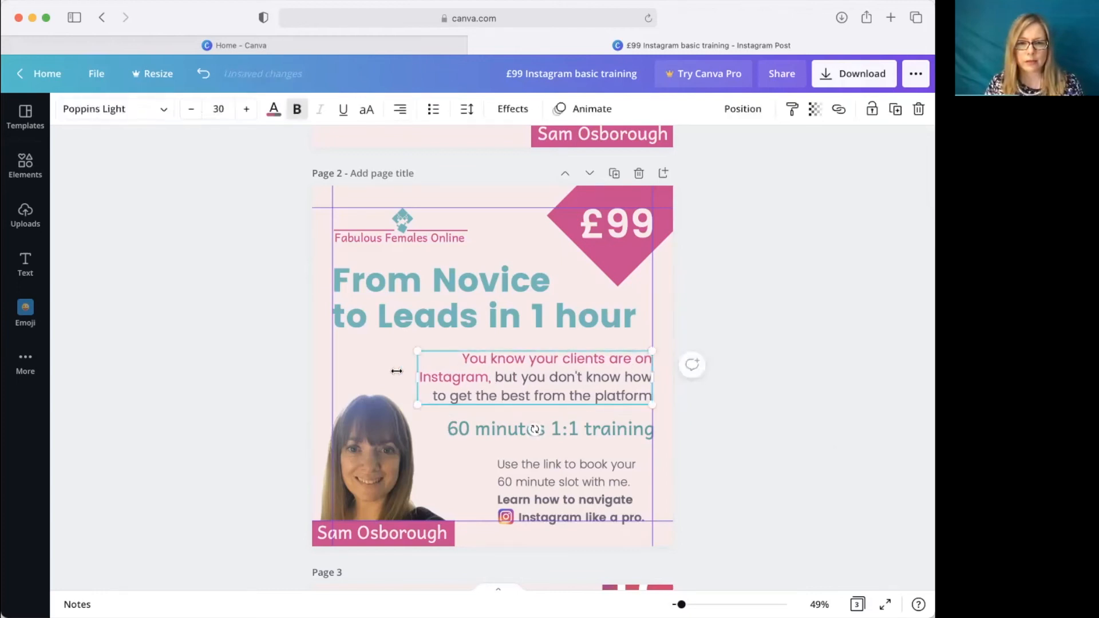
pyautogui.moveTo(413, 374); pyautogui.dragTo(384, 376)
pyautogui.click(786, 431)
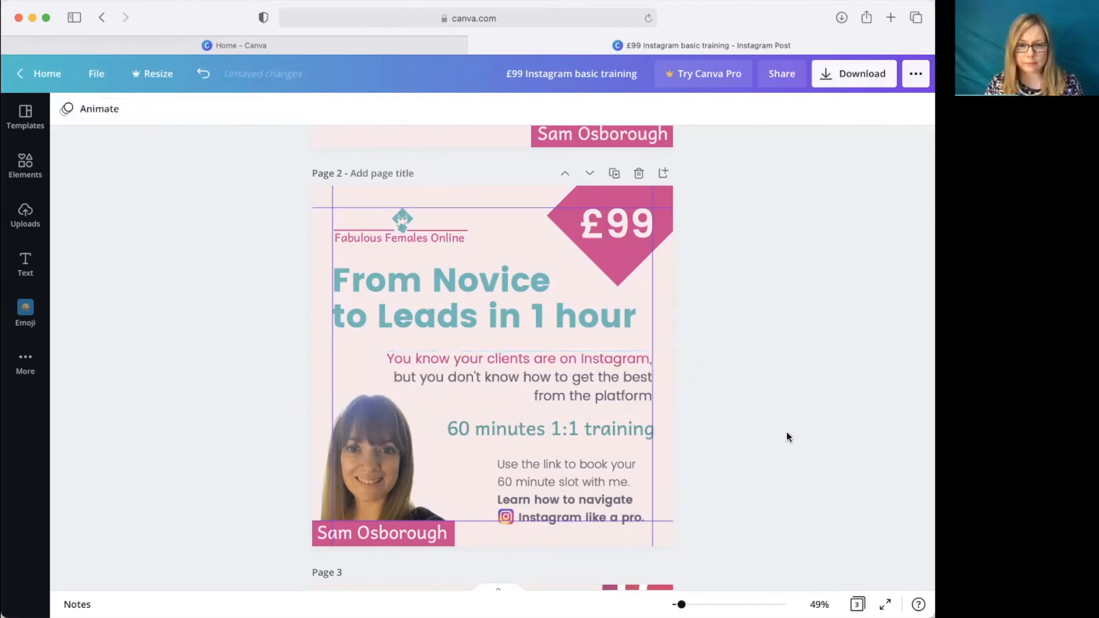
pyautogui.click(605, 476)
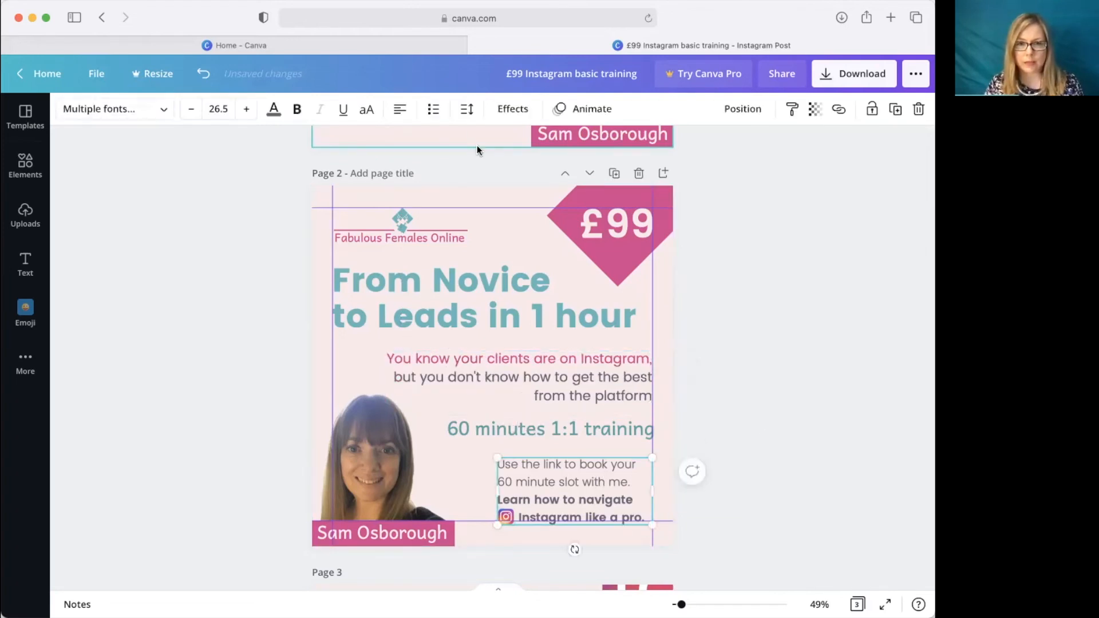
# Right-align the booking text block, leaving the word 'slot' unbolded
pyautogui.click(394, 107)
pyautogui.click(399, 109)
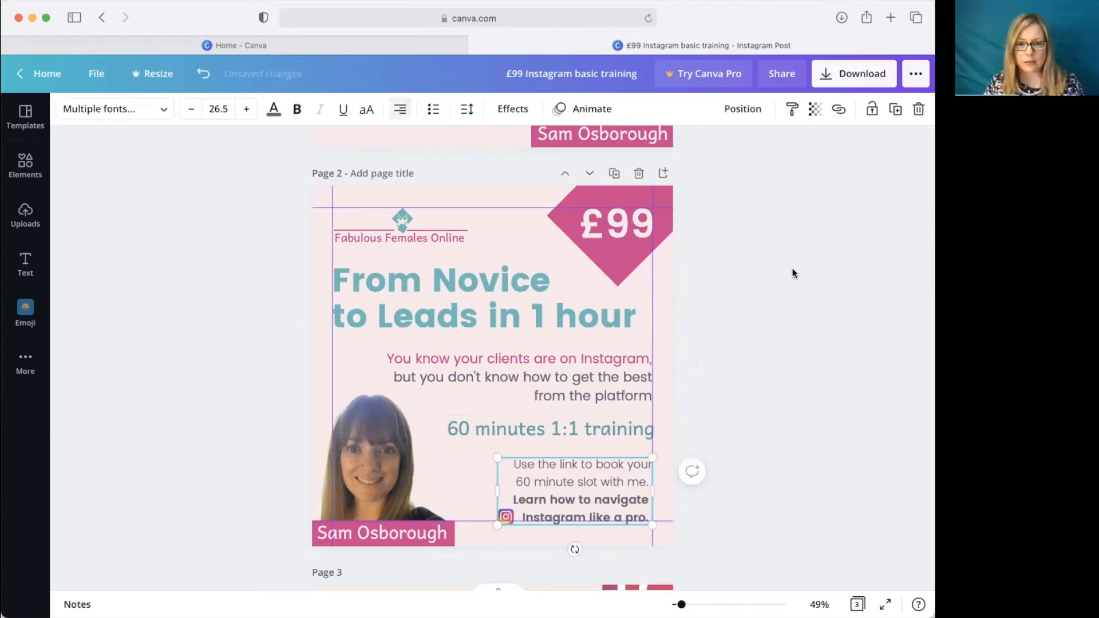
pyautogui.click(711, 463)
pyautogui.click(655, 504)
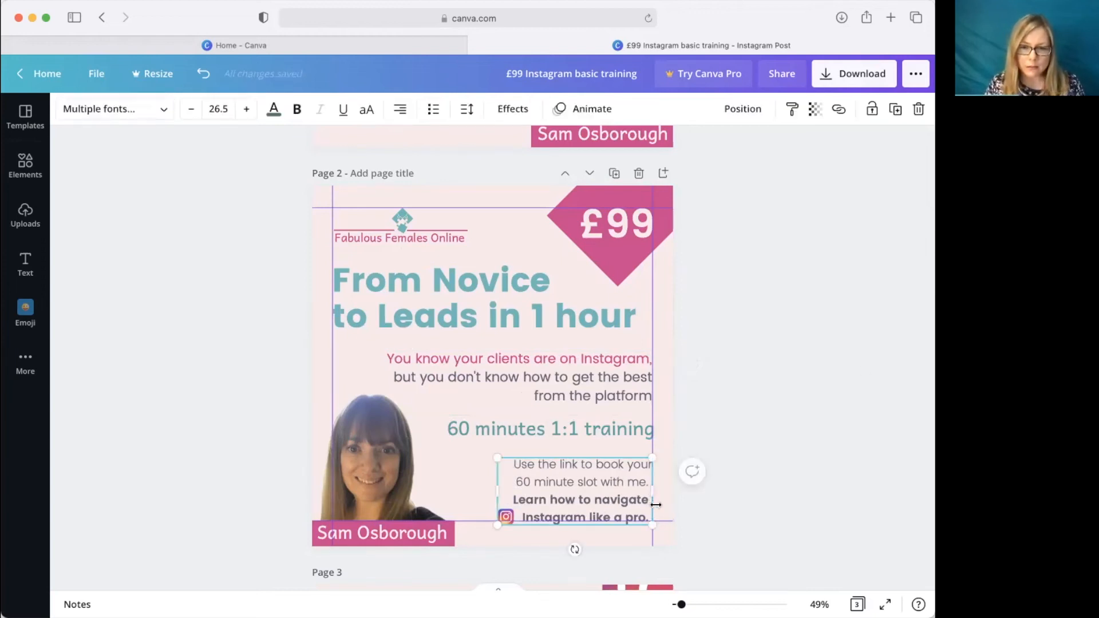
pyautogui.doubleClick(584, 483)
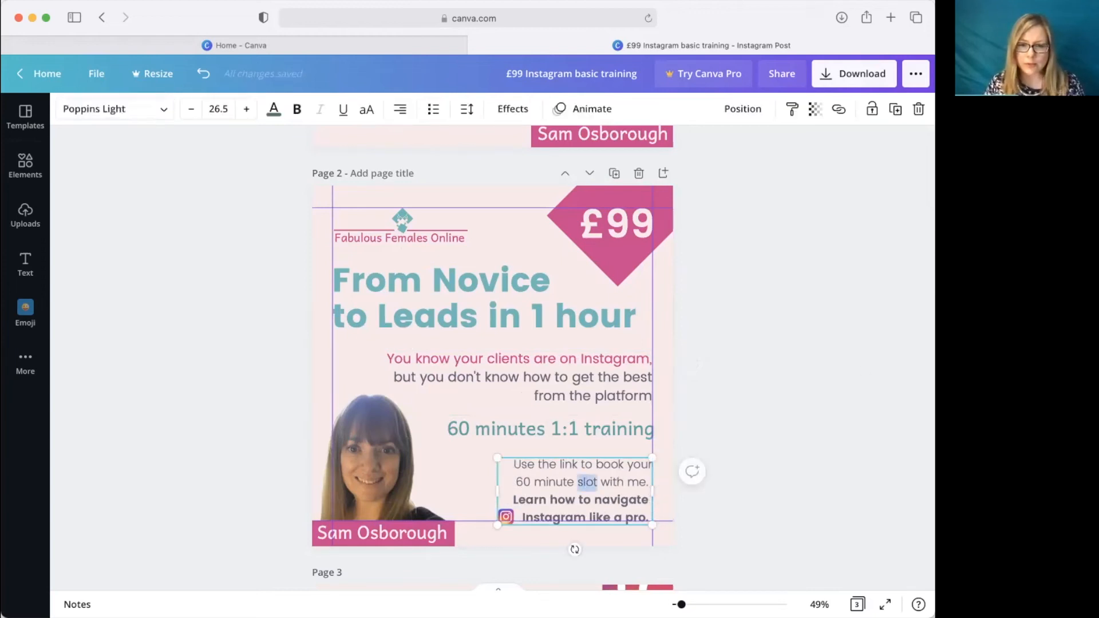
pyautogui.press('super+b')
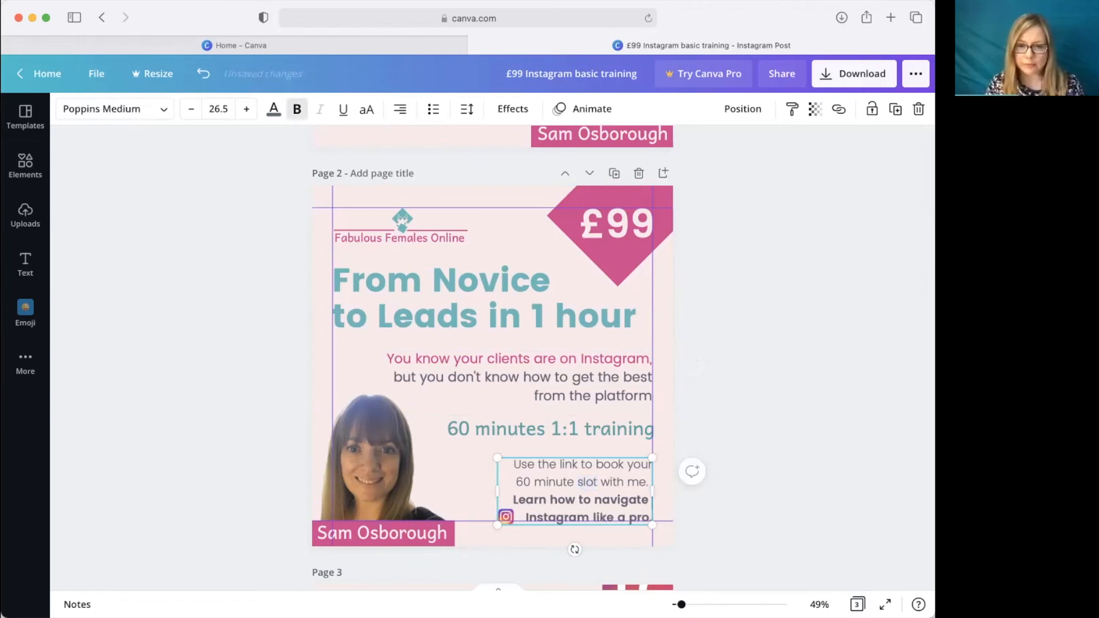
pyautogui.press('super+b')
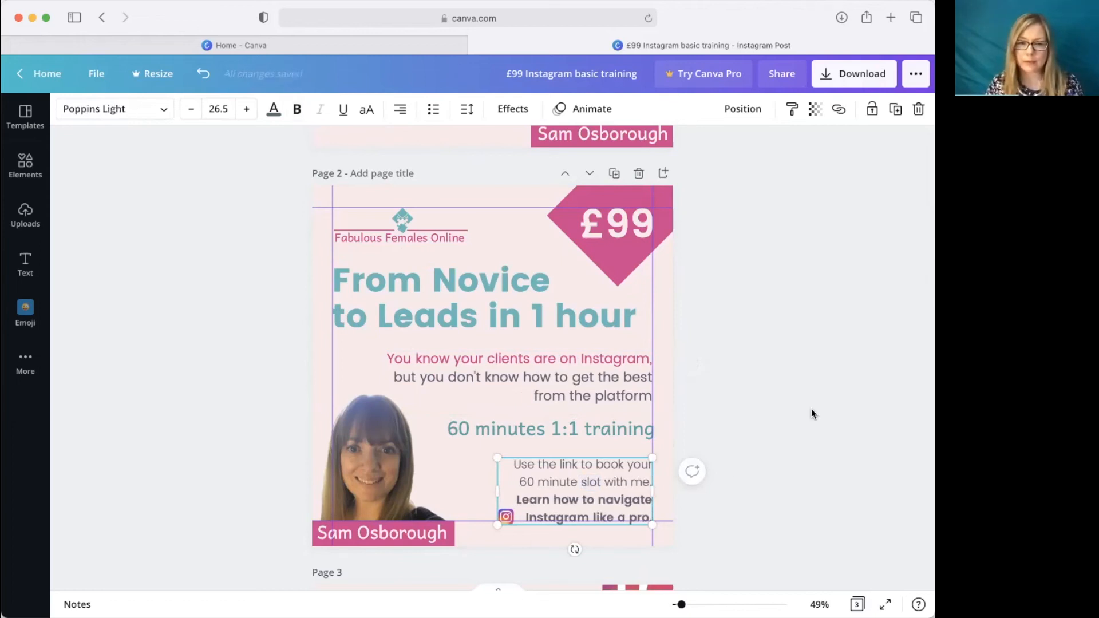
pyautogui.click(656, 507)
# Shift the Instagram icon right and narrow the 'You know your clients' paragraph to three lines
pyautogui.moveTo(505, 517); pyautogui.dragTo(512, 517)
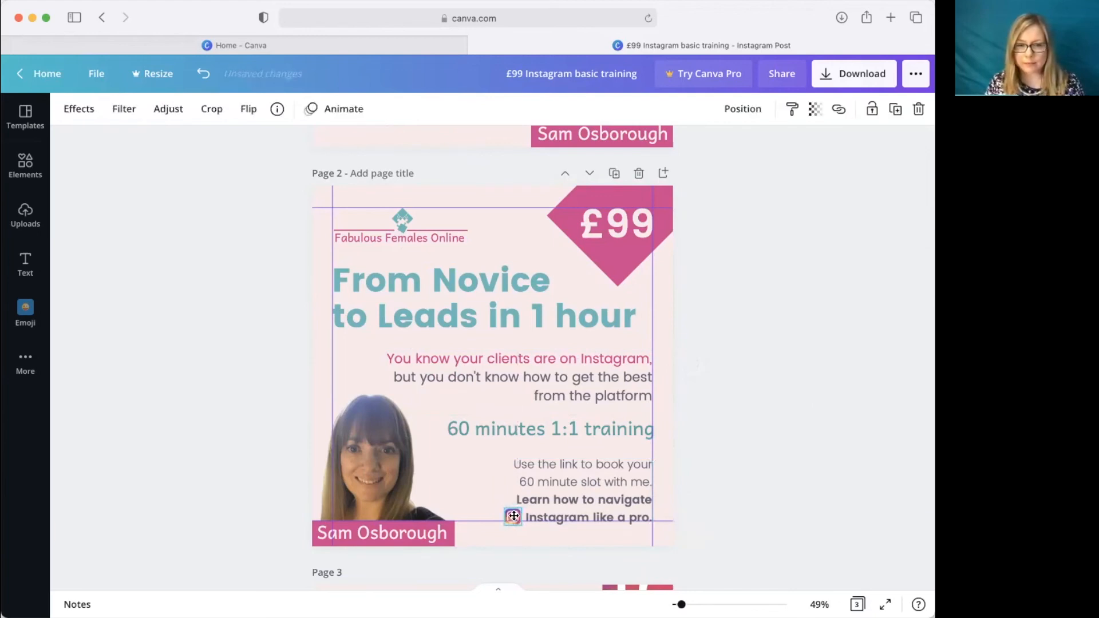
pyautogui.click(774, 492)
pyautogui.click(509, 354)
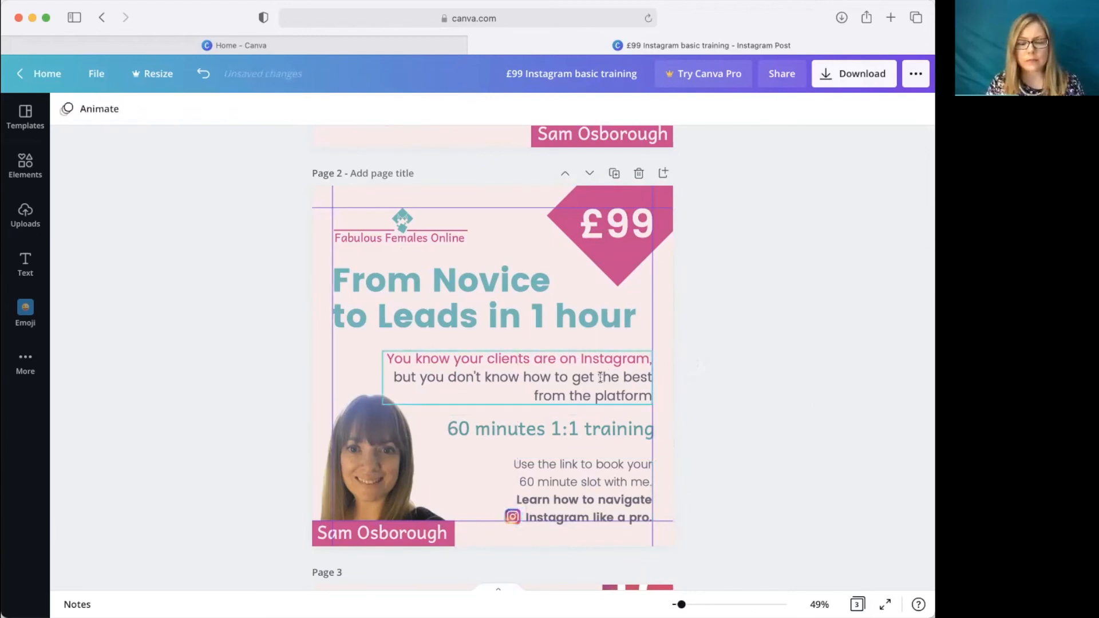
pyautogui.moveTo(390, 375); pyautogui.dragTo(410, 374)
pyautogui.click(788, 388)
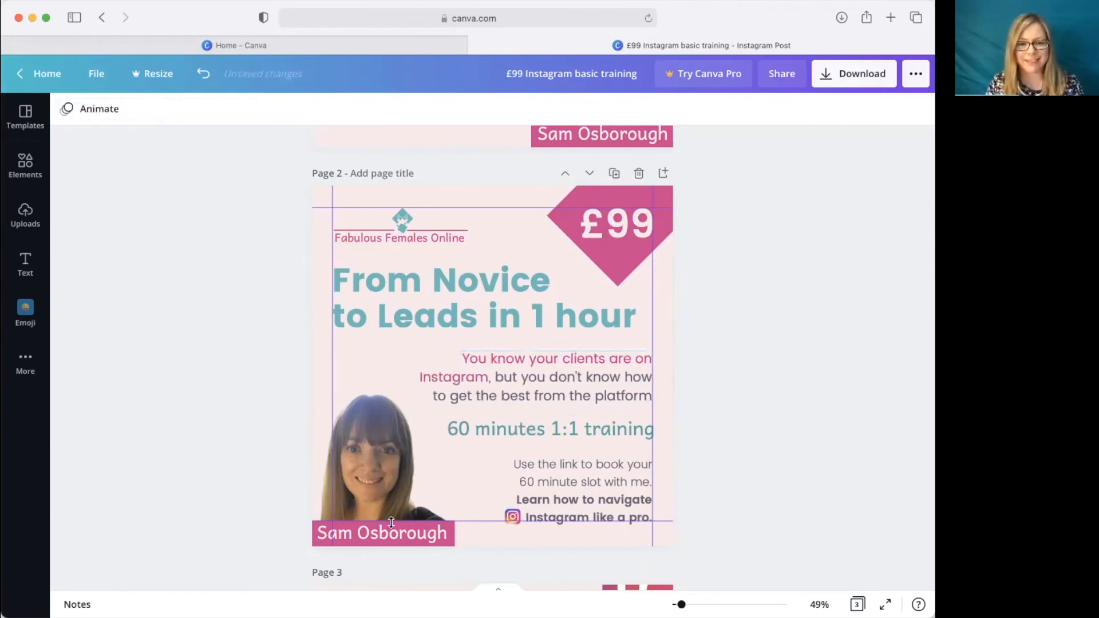
# Try the portrait photo higher, then return it to the bottom left below the headline
pyautogui.click(366, 455)
pyautogui.moveTo(434, 491); pyautogui.dragTo(452, 426)
pyautogui.moveTo(407, 466); pyautogui.dragTo(407, 515)
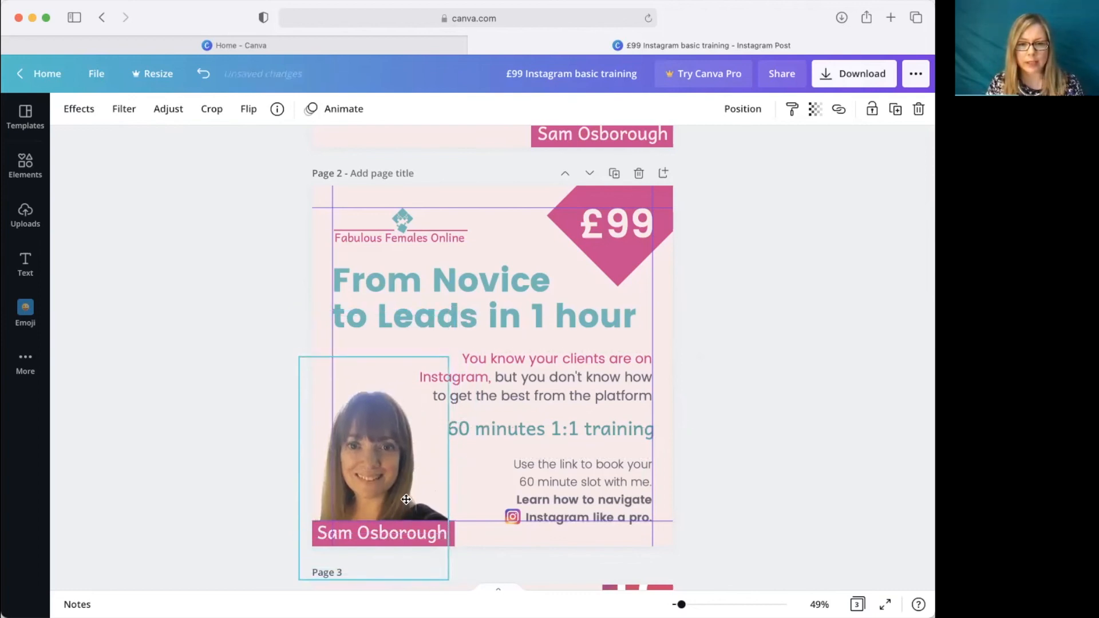
pyautogui.click(731, 419)
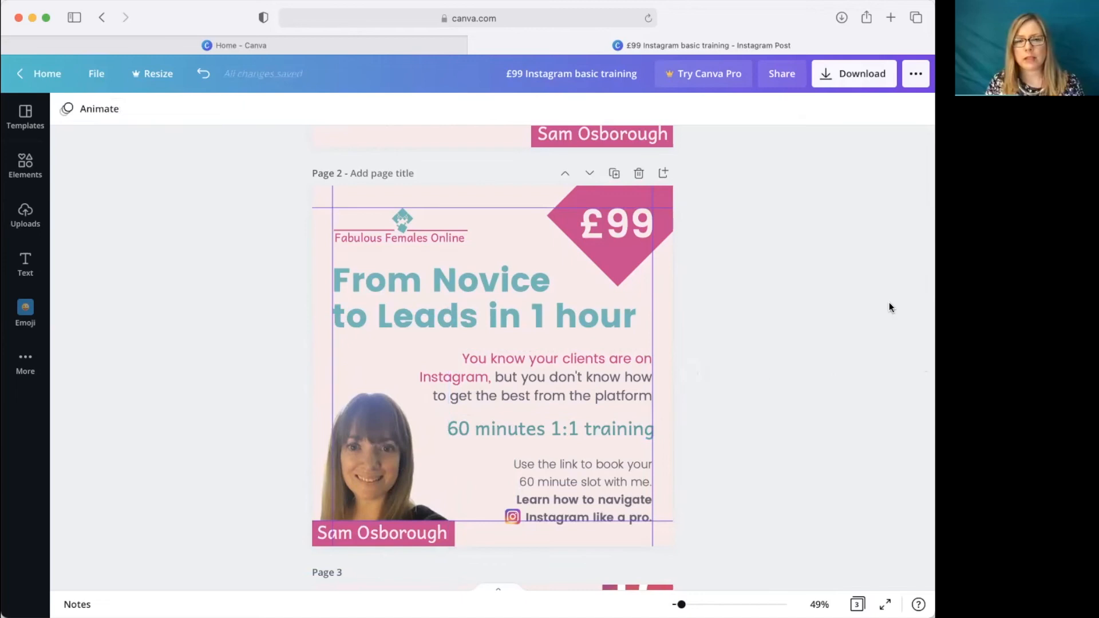
pyautogui.click(98, 74)
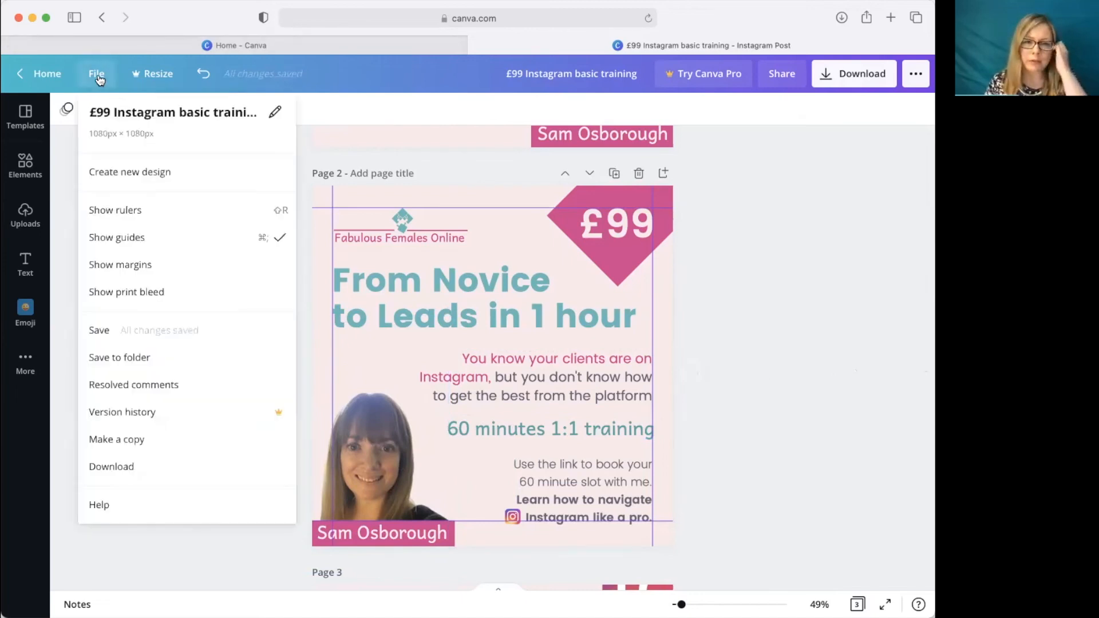
# Hide the guide lines and nudge the page 2 From Novice headline a few pixels lower
pyautogui.click(120, 244)
pyautogui.click(815, 335)
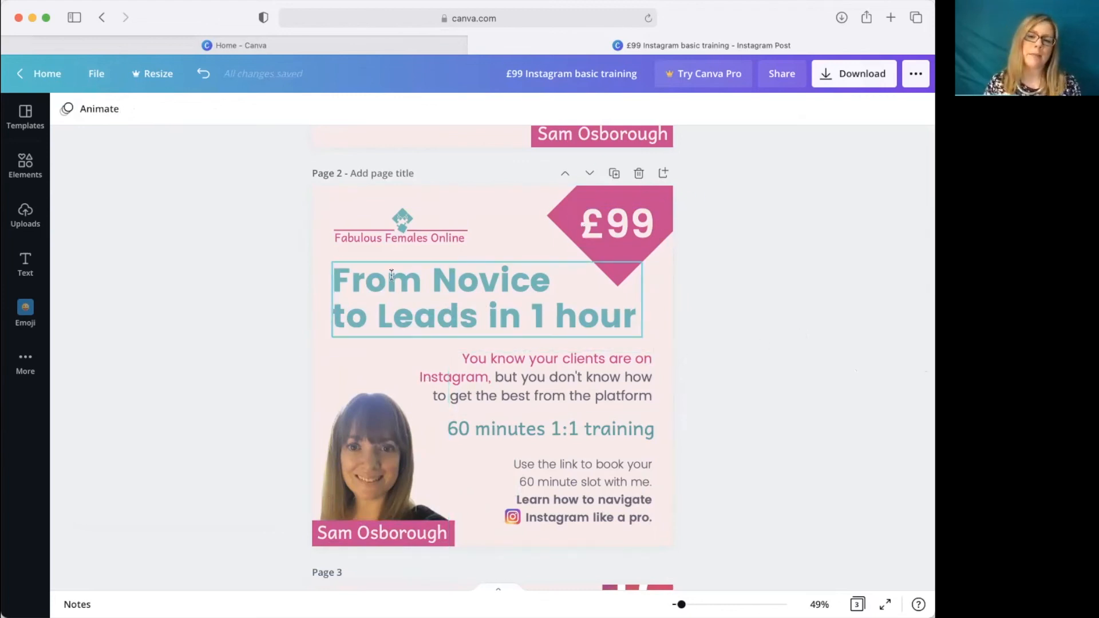
pyautogui.click(450, 322)
pyautogui.moveTo(449, 315); pyautogui.dragTo(449, 319)
pyautogui.click(751, 392)
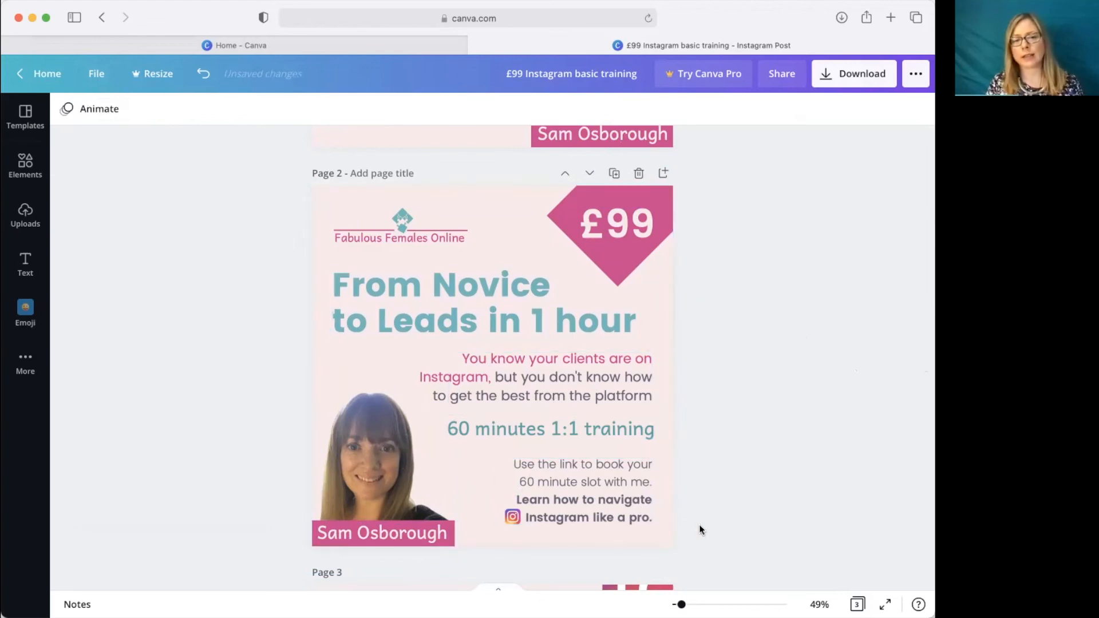
# Scroll up to Page 1 to compare the two mirrored layouts
pyautogui.scroll(5, 804, 498)
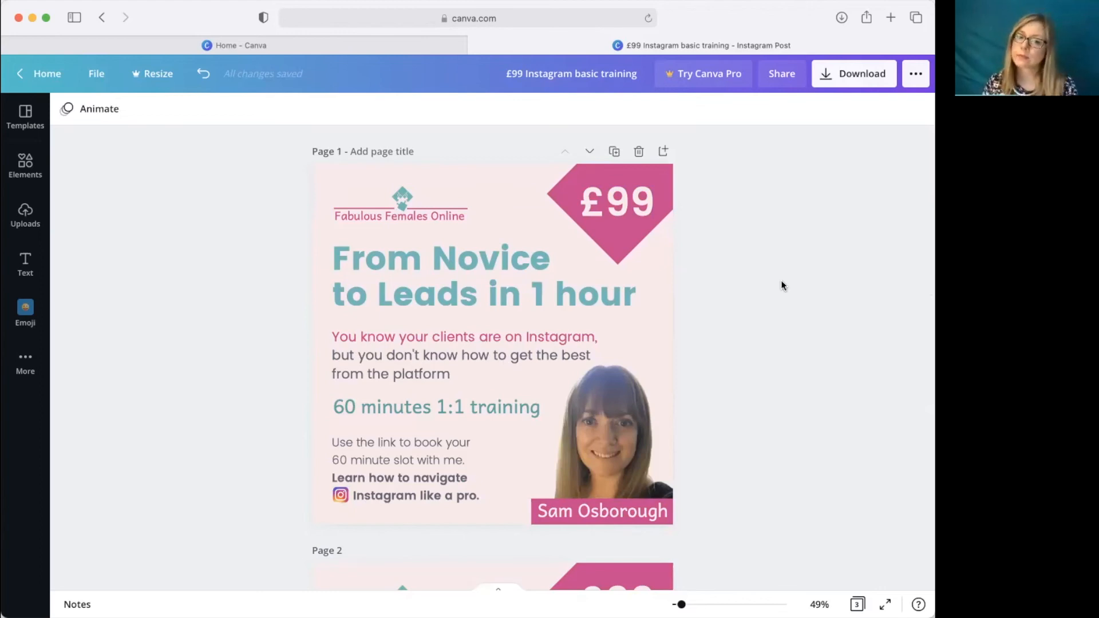
pyautogui.scroll(-3, 792, 279)
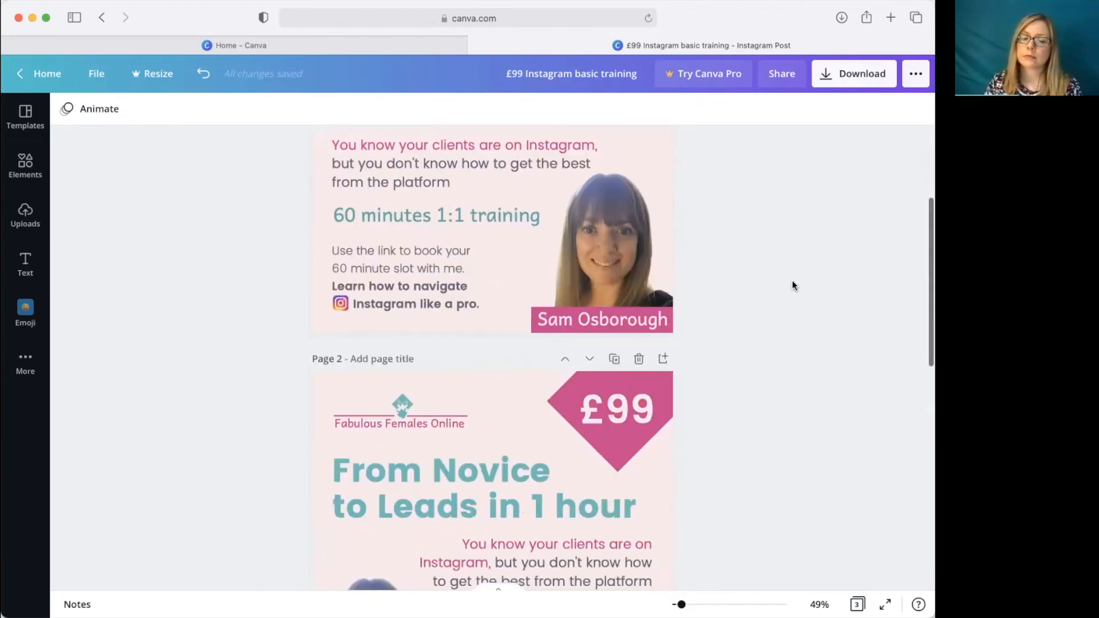
pyautogui.scroll(3, 791, 280)
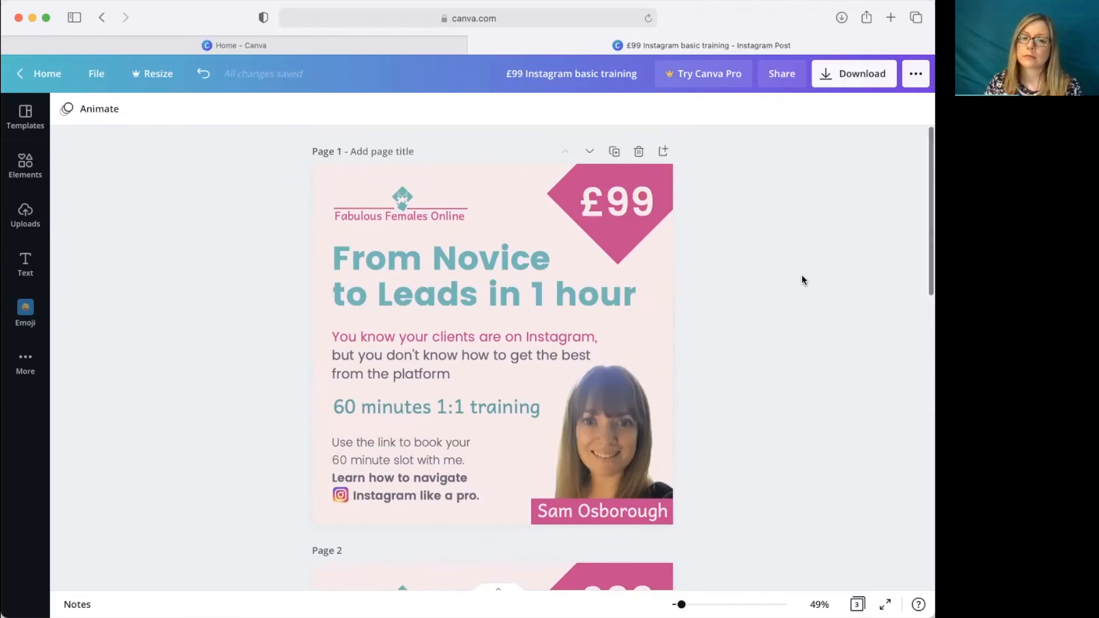
pyautogui.click(599, 172)
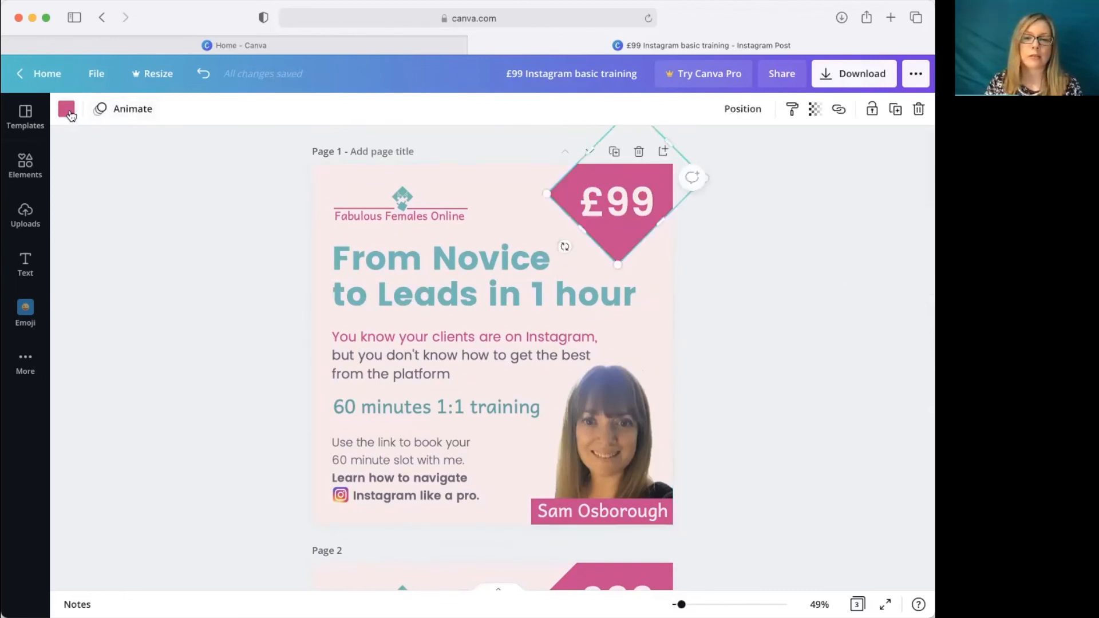
pyautogui.click(71, 113)
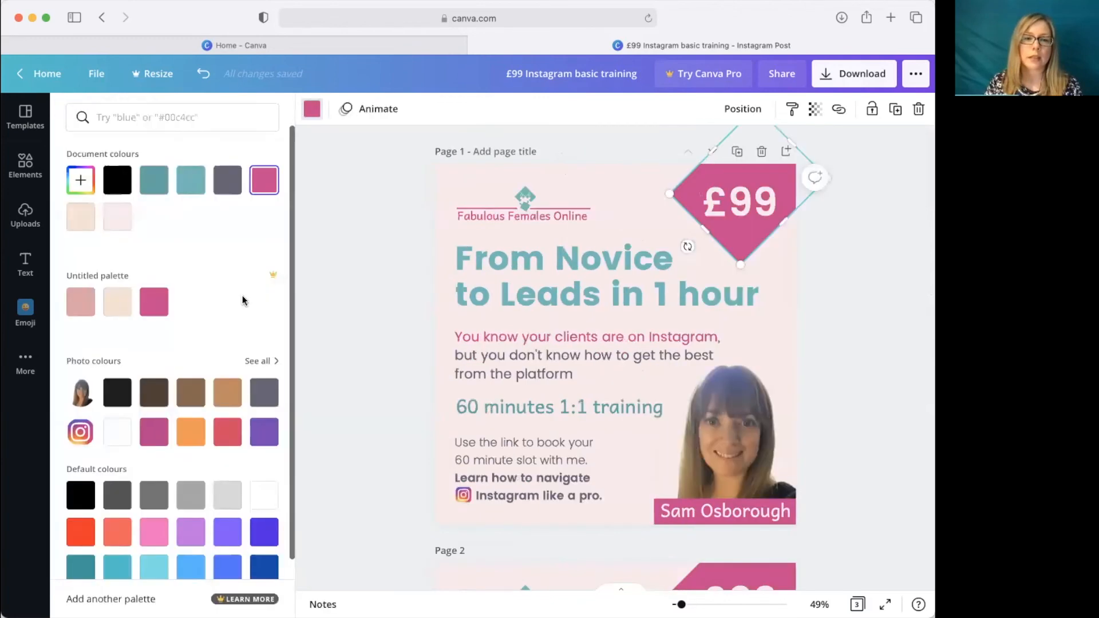
pyautogui.click(186, 185)
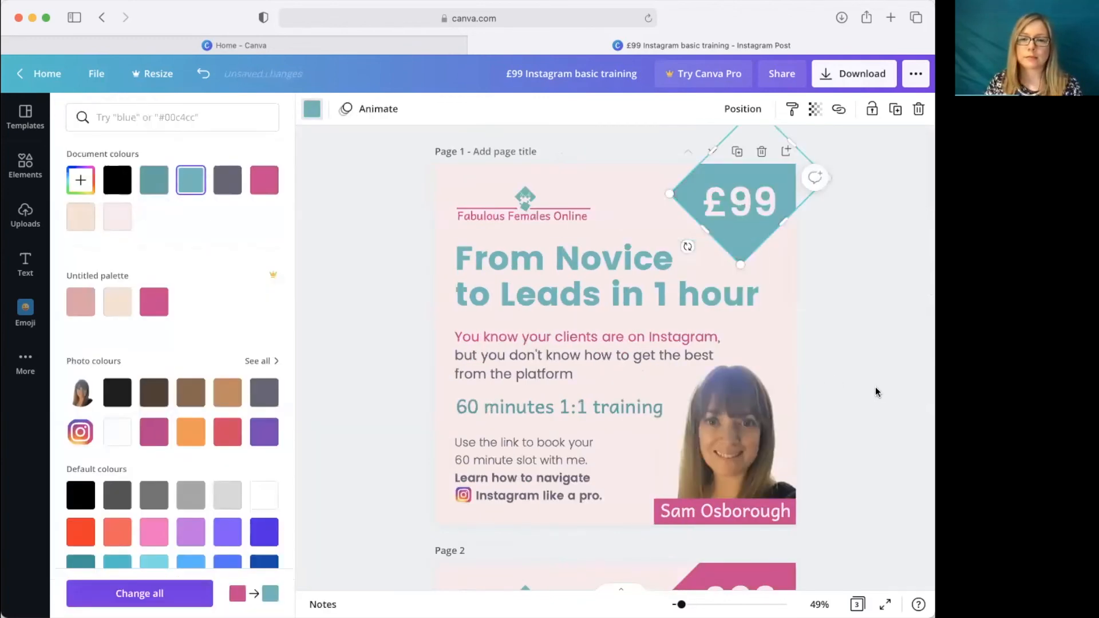
pyautogui.press('Escape')
pyautogui.click(845, 381)
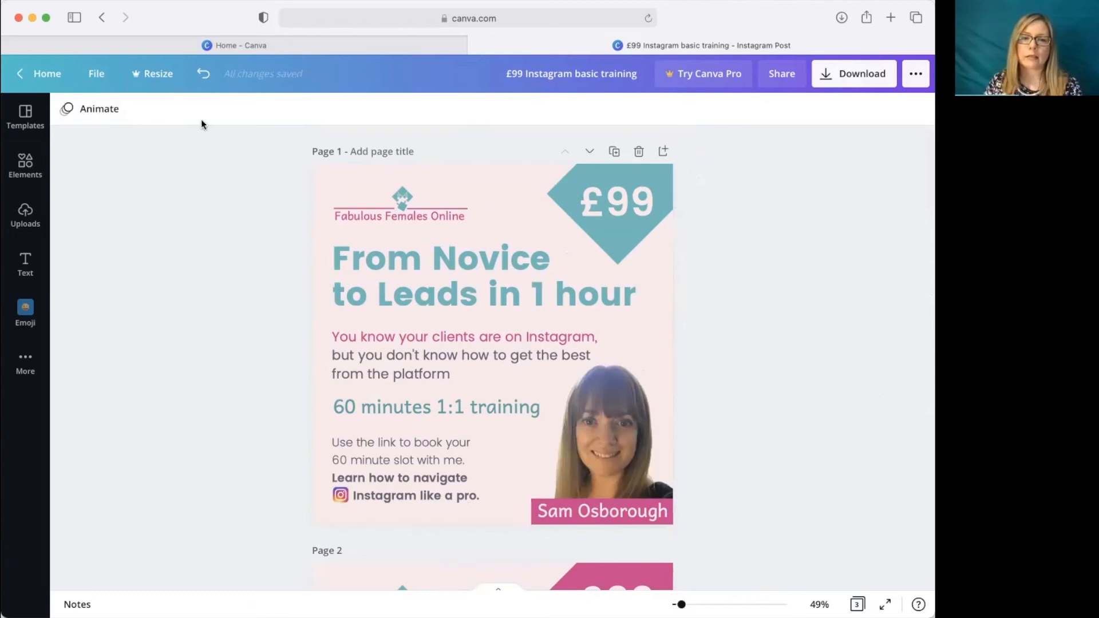
pyautogui.click(203, 73)
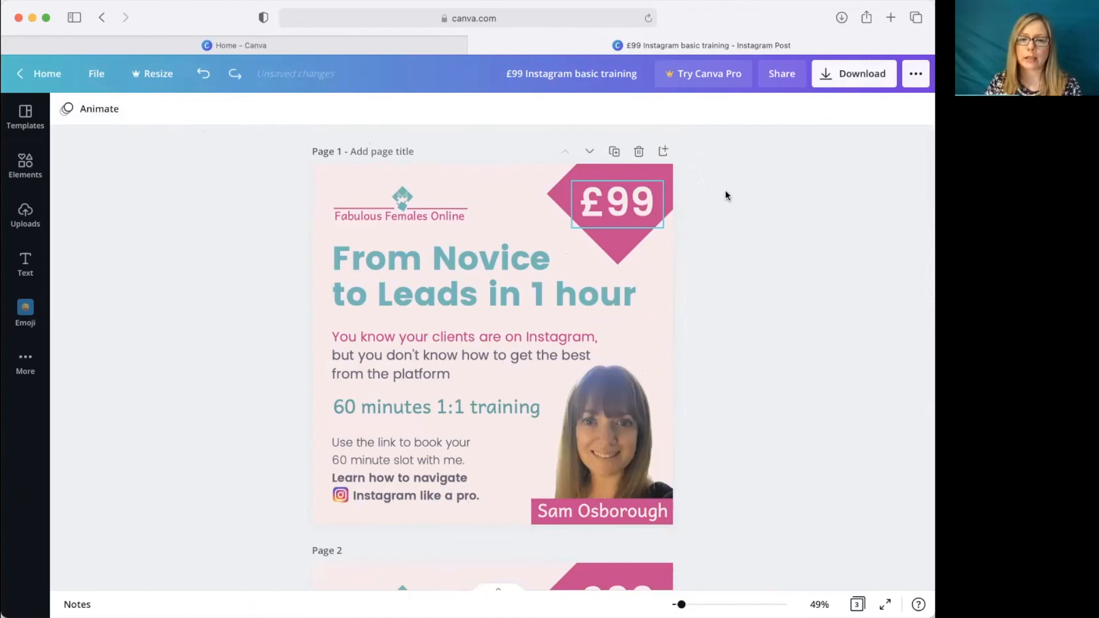
# Break the intro paragraph before 'on Instagram' and widen it to fit three lines
pyautogui.scroll(-6, 806, 390)
pyautogui.scroll(1, 804, 391)
pyautogui.scroll(-2, 686, 467)
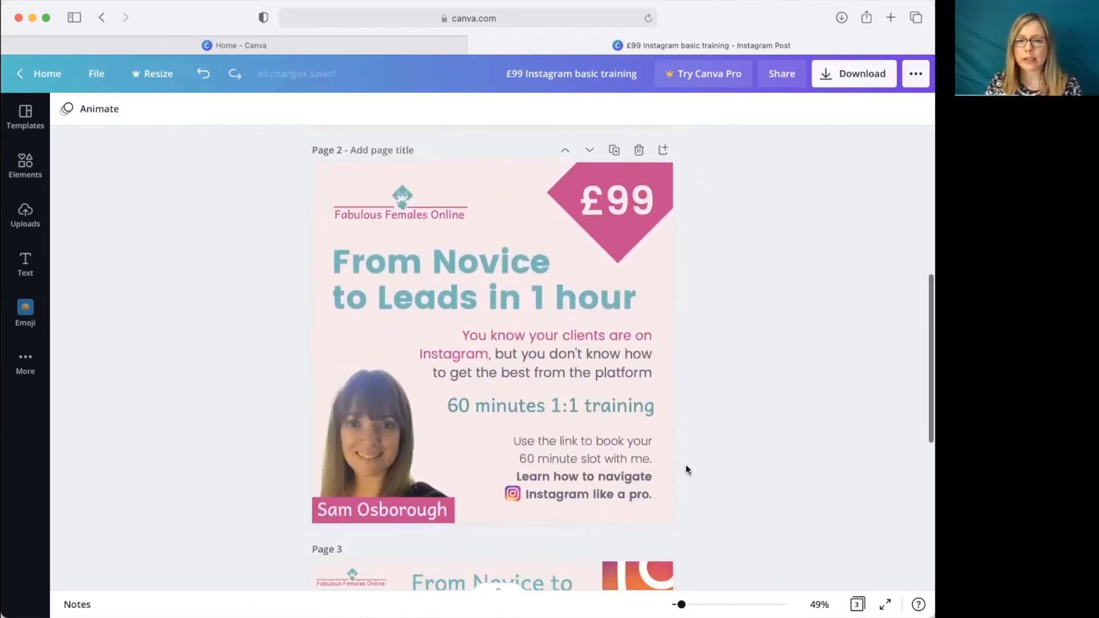
pyautogui.scroll(1, 685, 469)
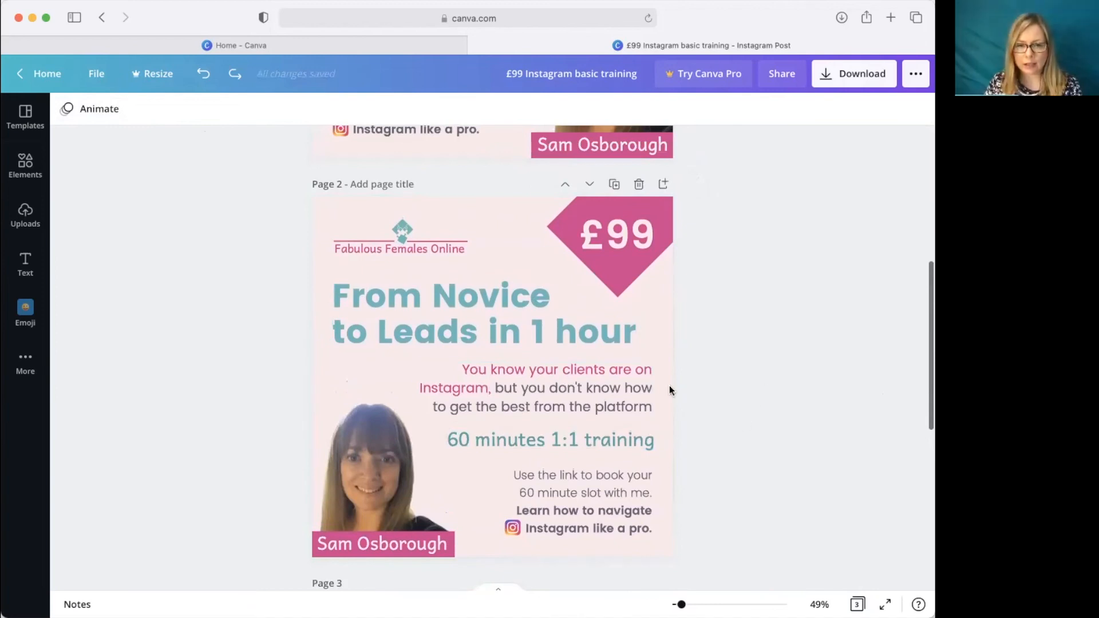
pyautogui.click(642, 369)
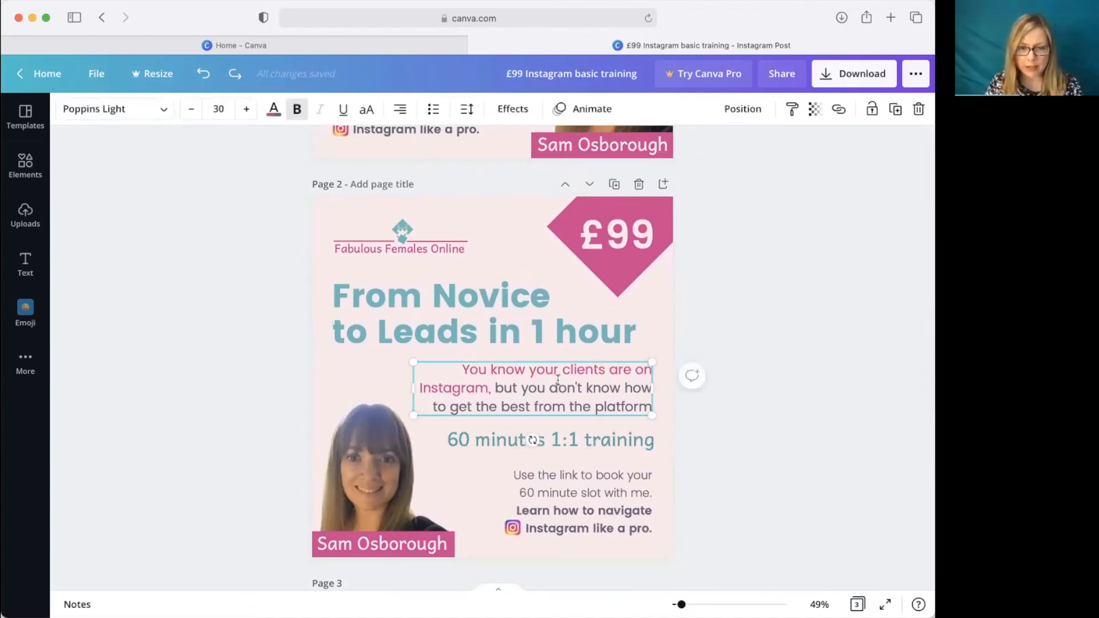
pyautogui.press('Return')
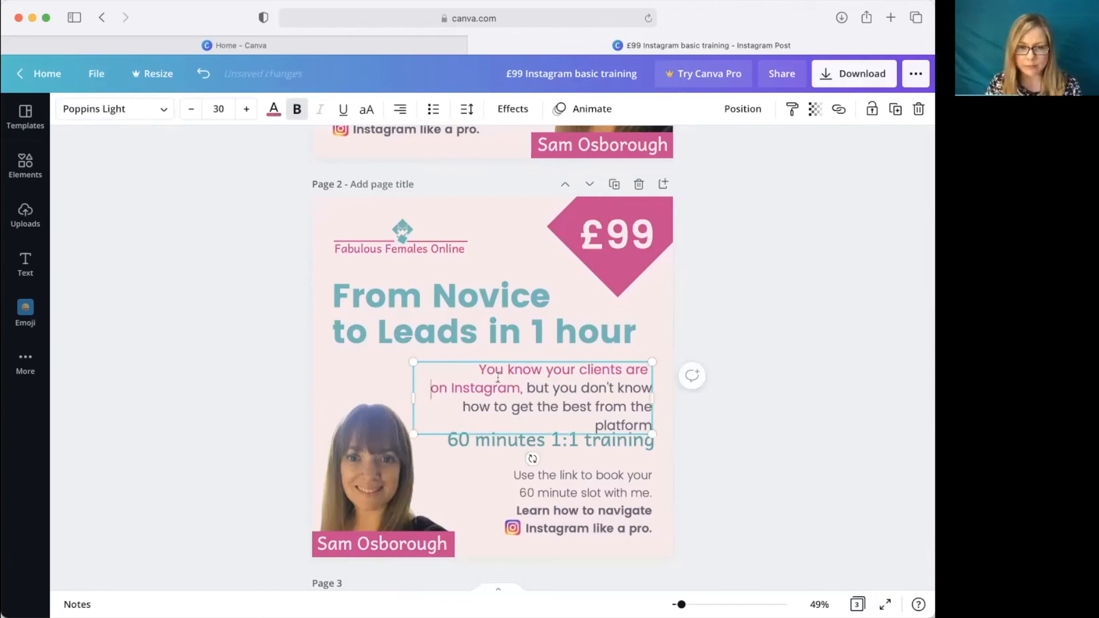
pyautogui.moveTo(411, 398); pyautogui.dragTo(401, 400)
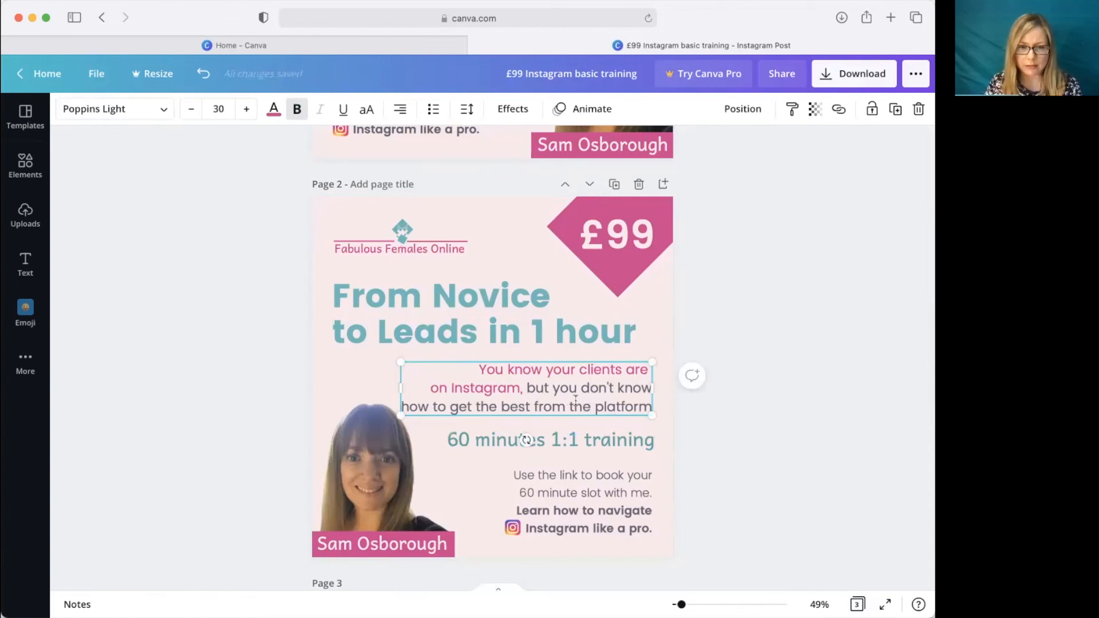
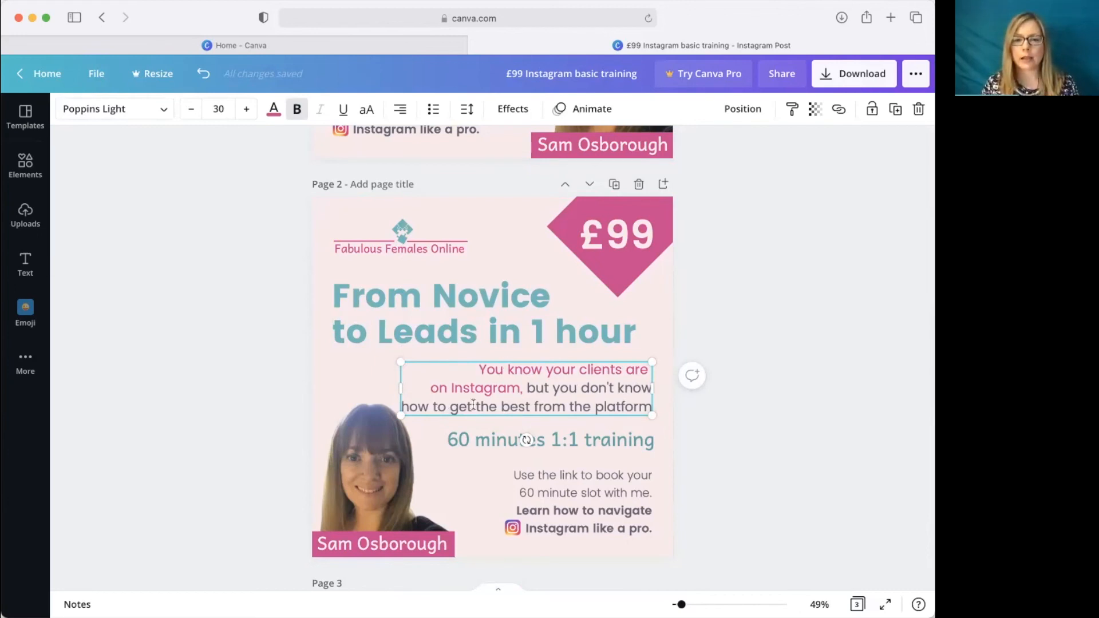
# Drag the 'You know your clients…' box's left edge outward so it wraps onto three right-aligned lines
pyautogui.click(799, 392)
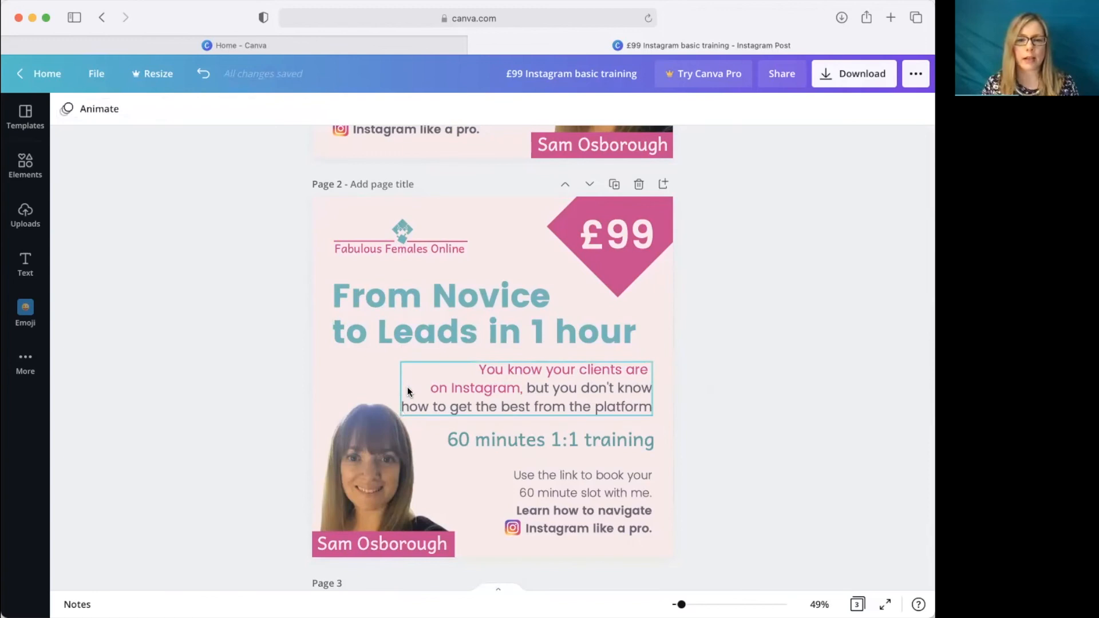
pyautogui.click(445, 388)
pyautogui.moveTo(401, 388); pyautogui.dragTo(384, 388)
pyautogui.moveTo(380, 389); pyautogui.dragTo(388, 389)
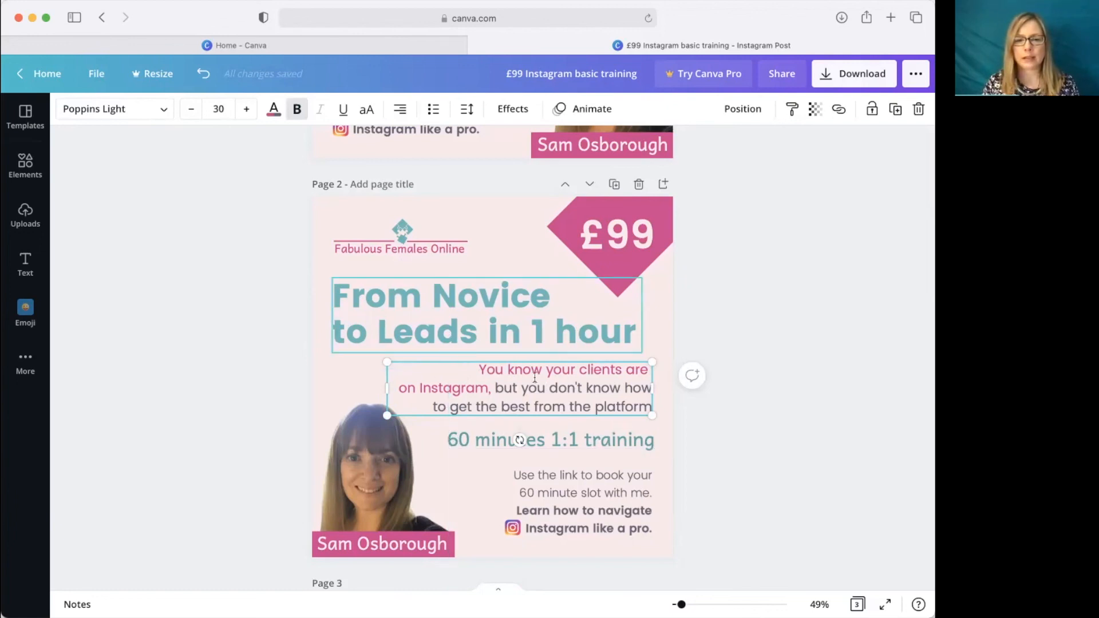
pyautogui.click(732, 436)
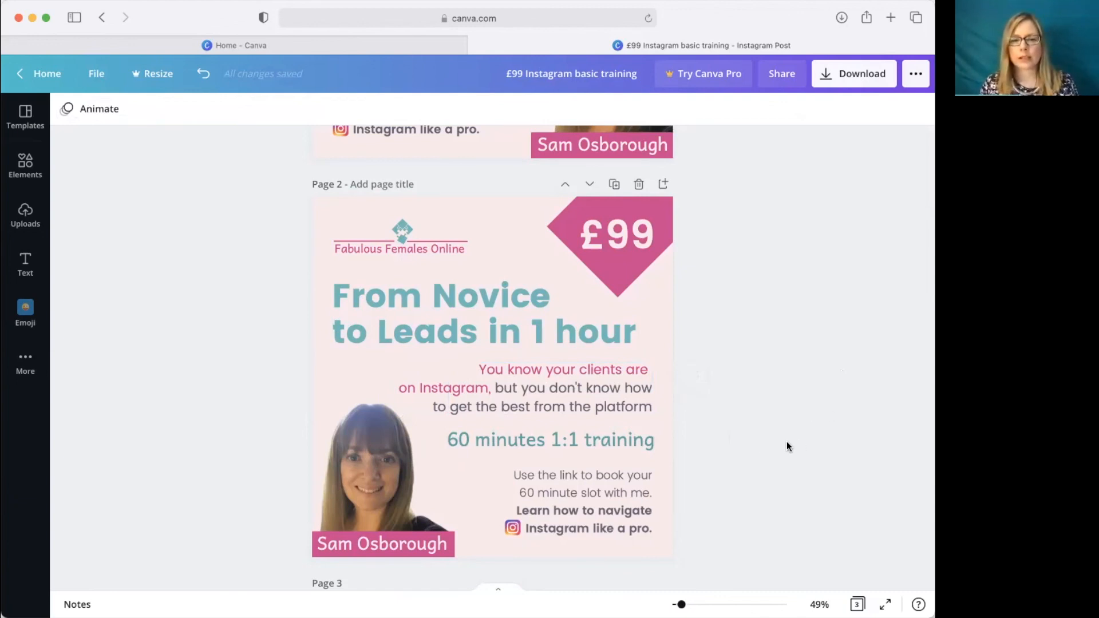
pyautogui.scroll(-2, 772, 441)
pyautogui.scroll(3, 772, 441)
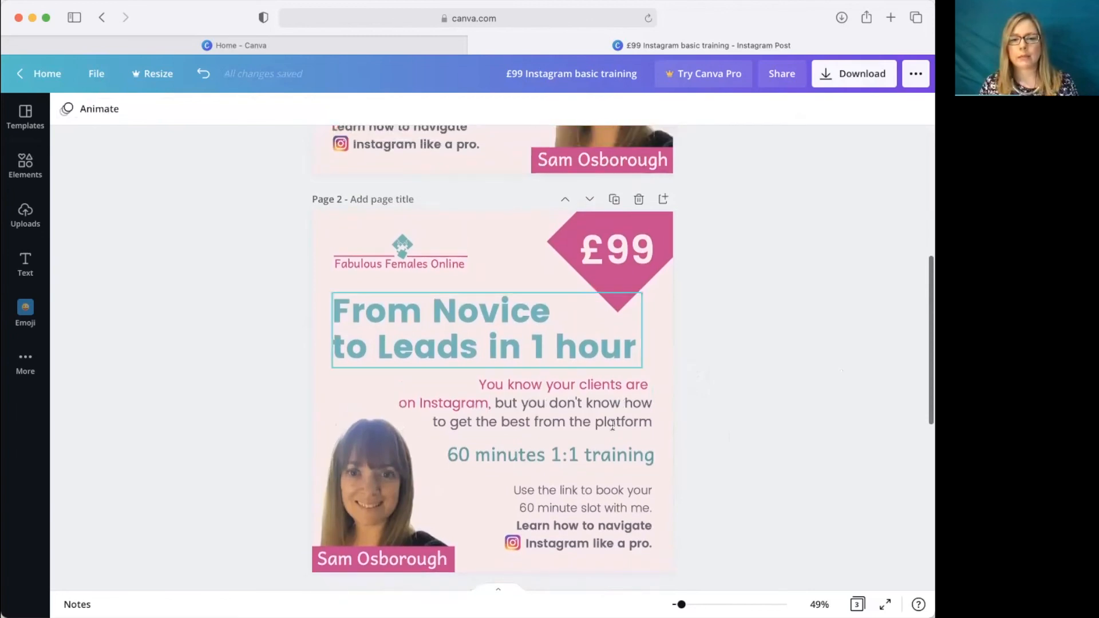
pyautogui.scroll(5, 812, 452)
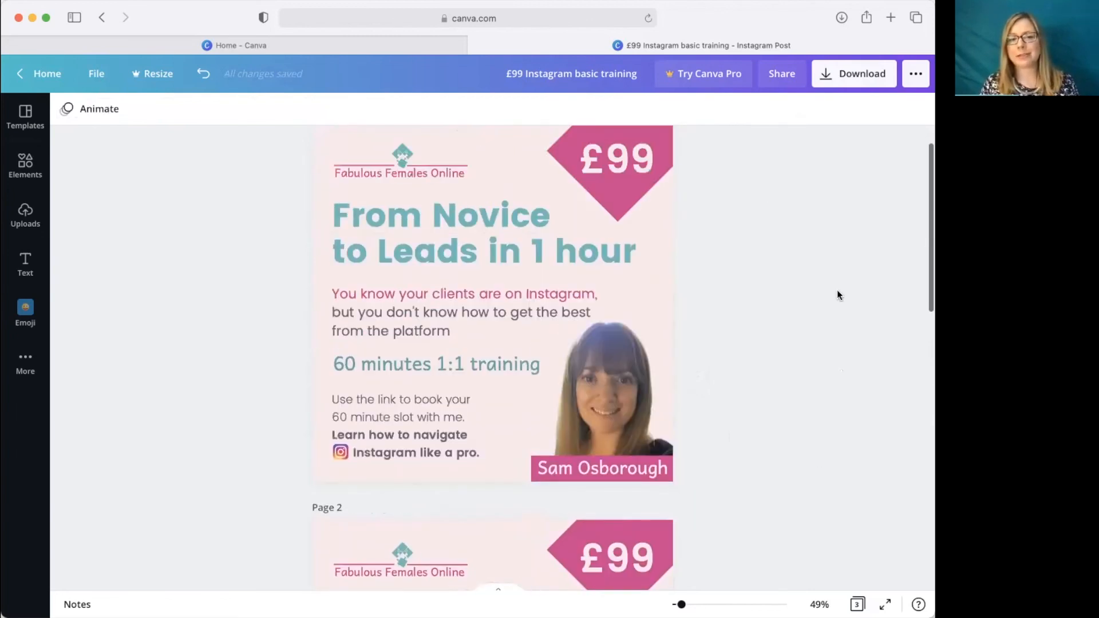
pyautogui.scroll(-10, 785, 248)
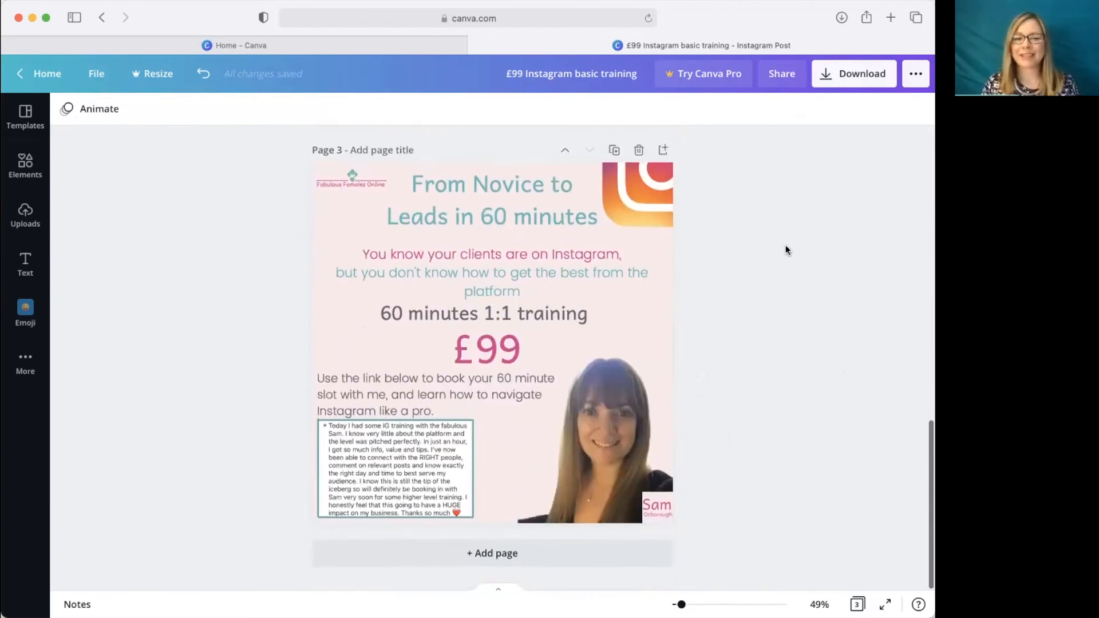
pyautogui.scroll(7, 813, 353)
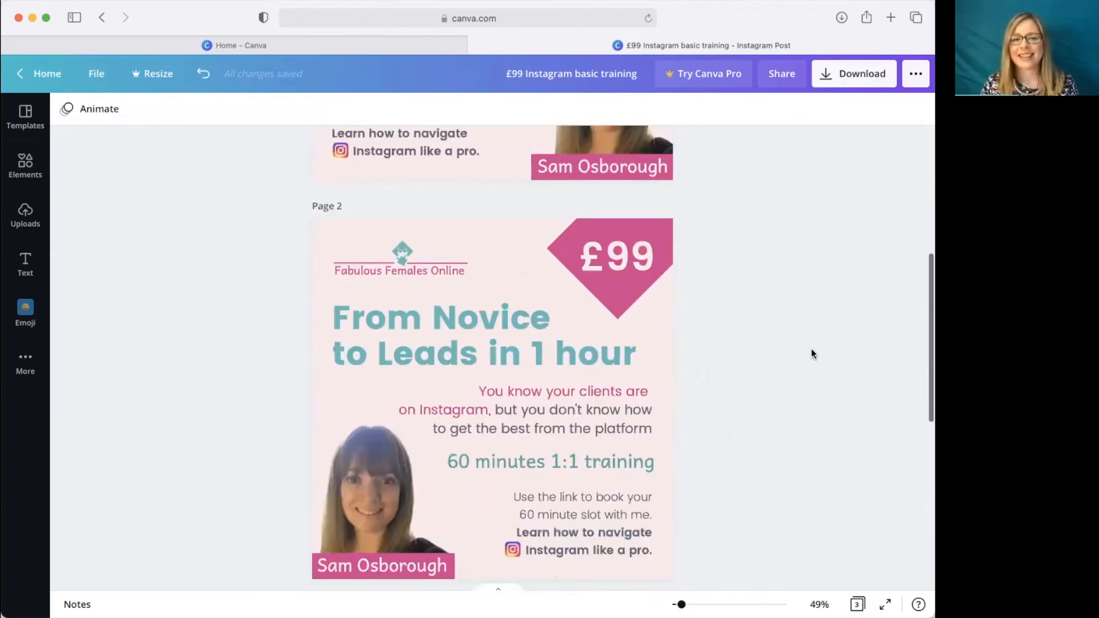
pyautogui.scroll(6, 812, 353)
pyautogui.scroll(-3, 804, 351)
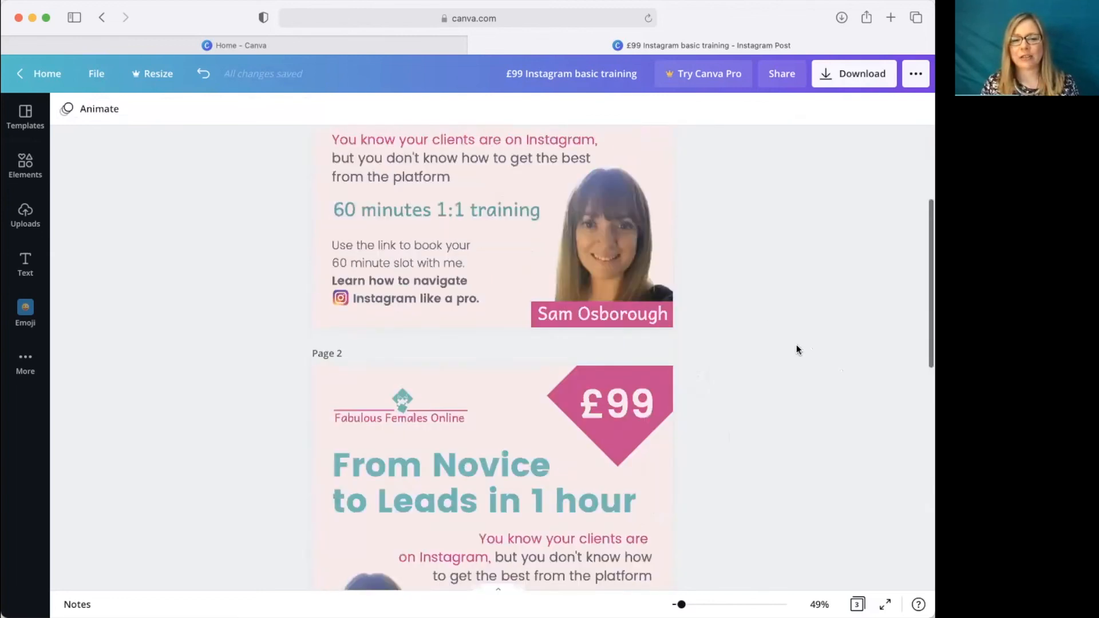
pyautogui.scroll(-3, 798, 349)
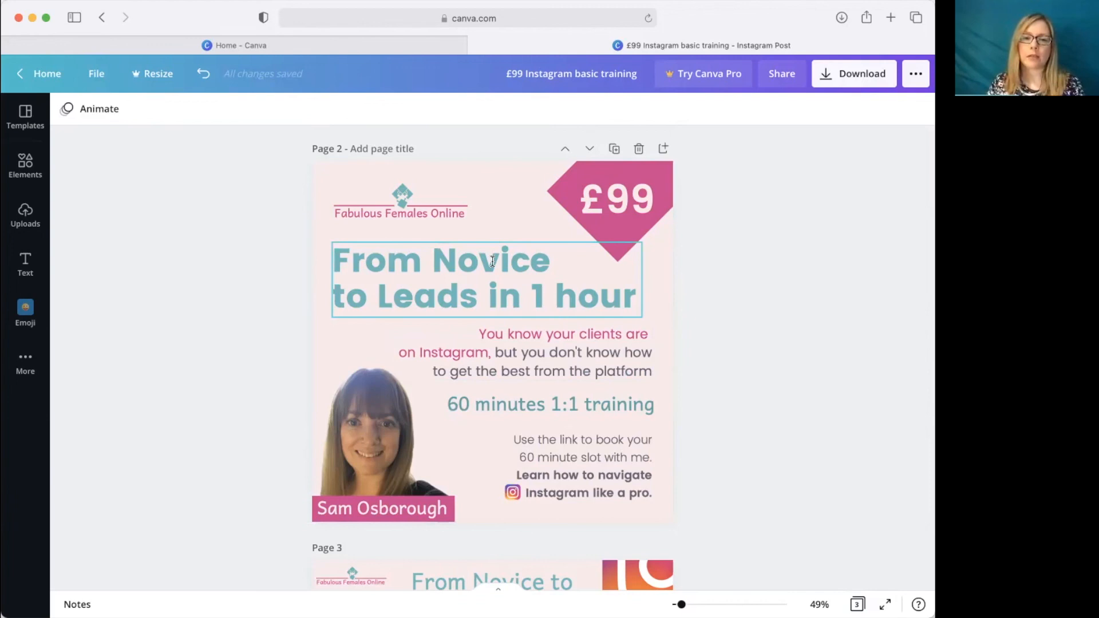
pyautogui.click(412, 292)
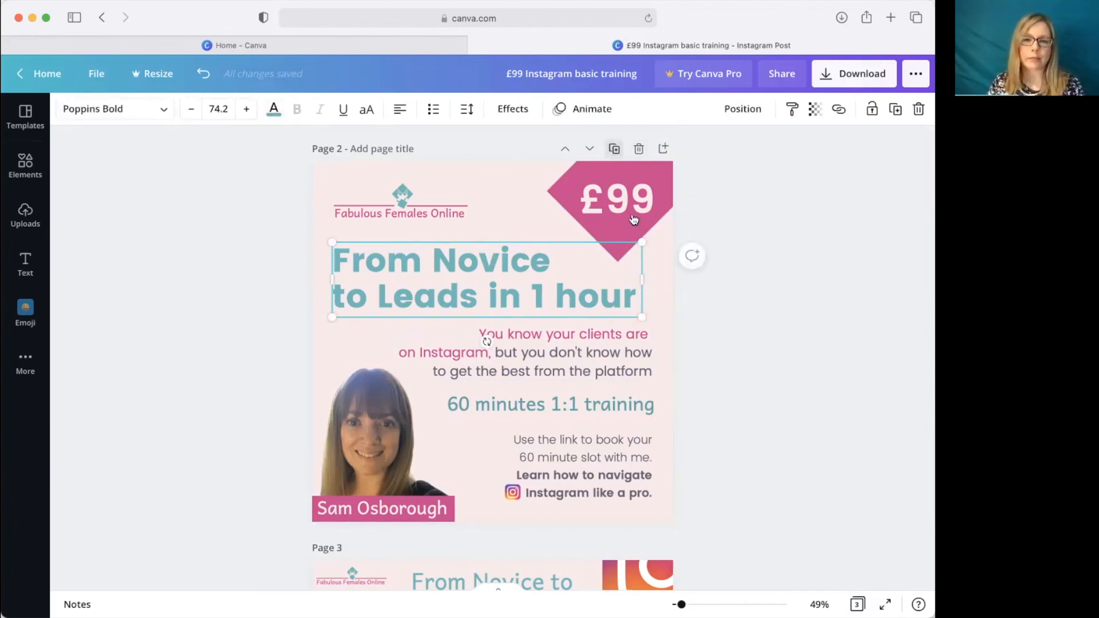
# Duplicate page 2 and turn the new page's heading text pink
pyautogui.click(614, 149)
pyautogui.click(447, 295)
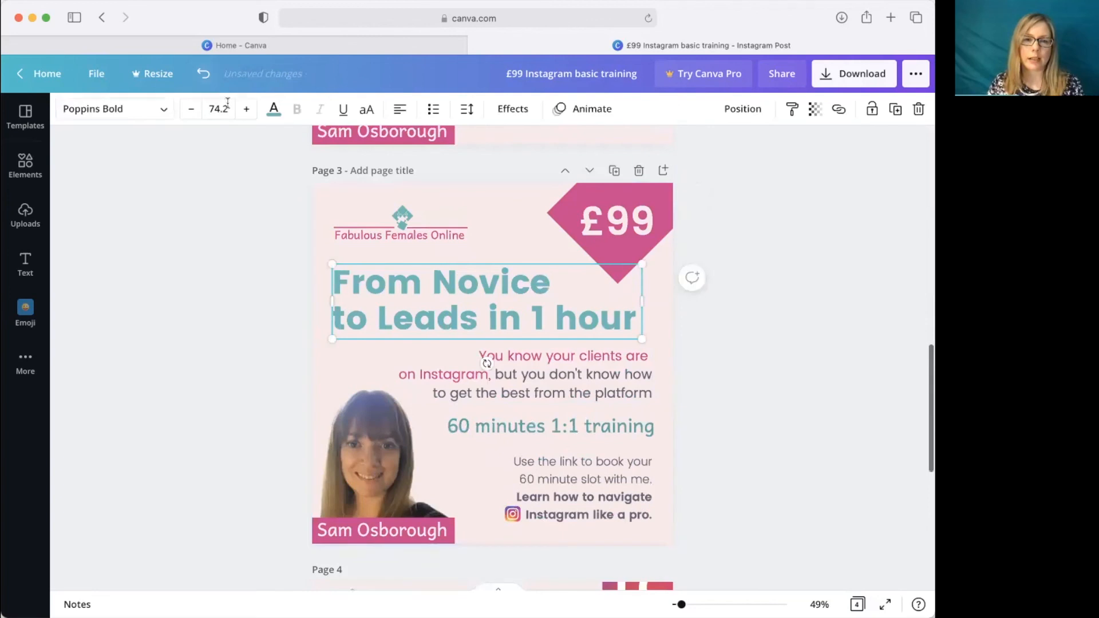
pyautogui.click(274, 109)
pyautogui.click(153, 301)
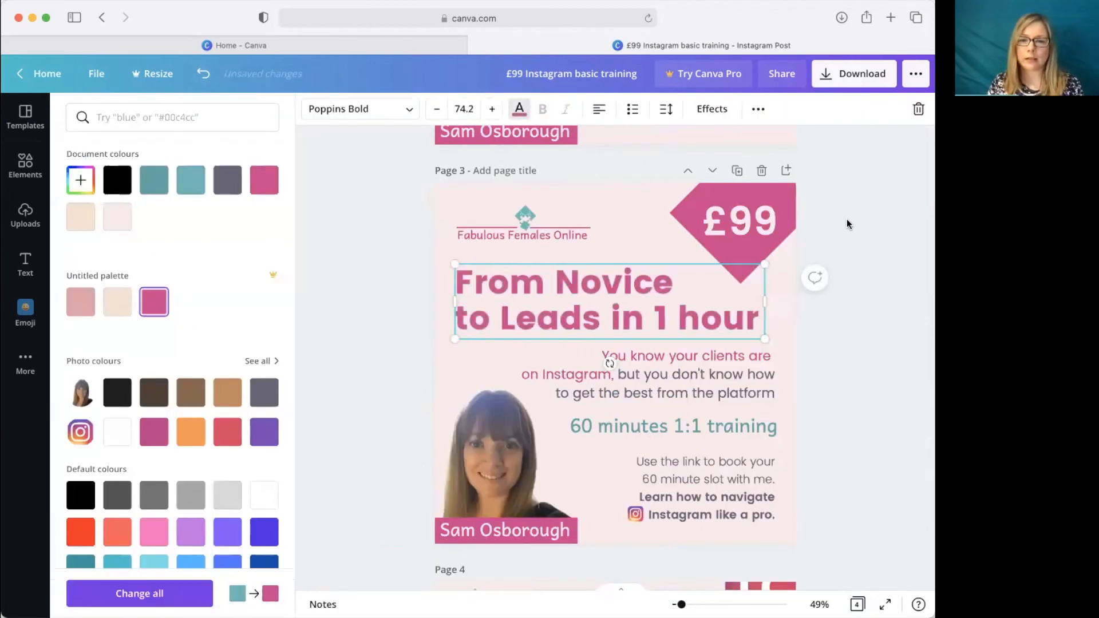
pyautogui.click(373, 201)
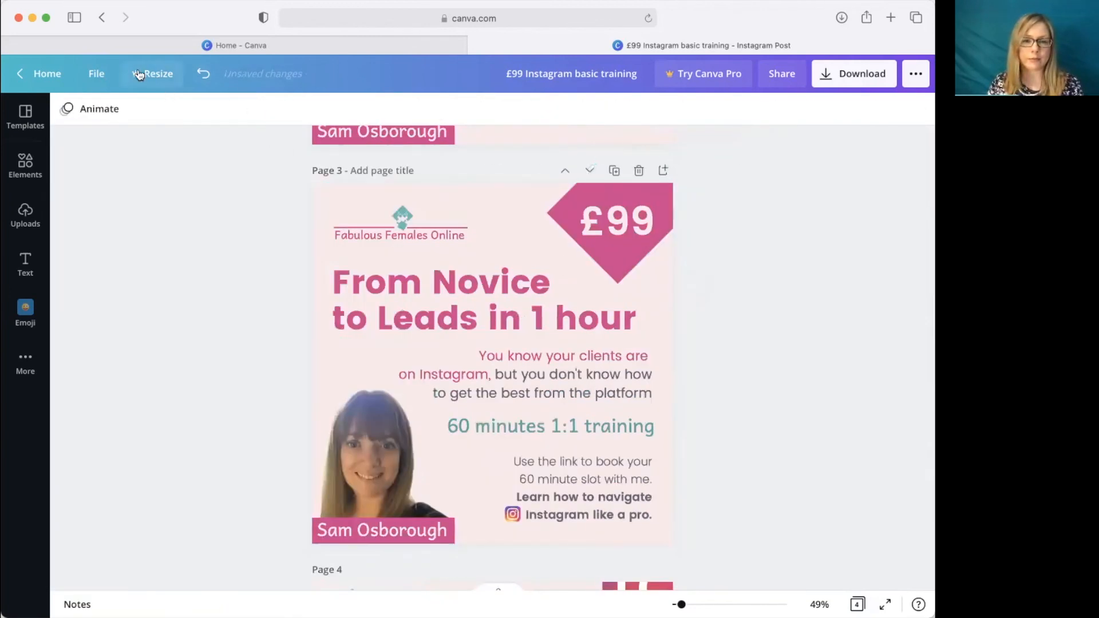
# Recolour the diamond behind the £99 price a lighter teal
pyautogui.click(618, 207)
pyautogui.click(617, 192)
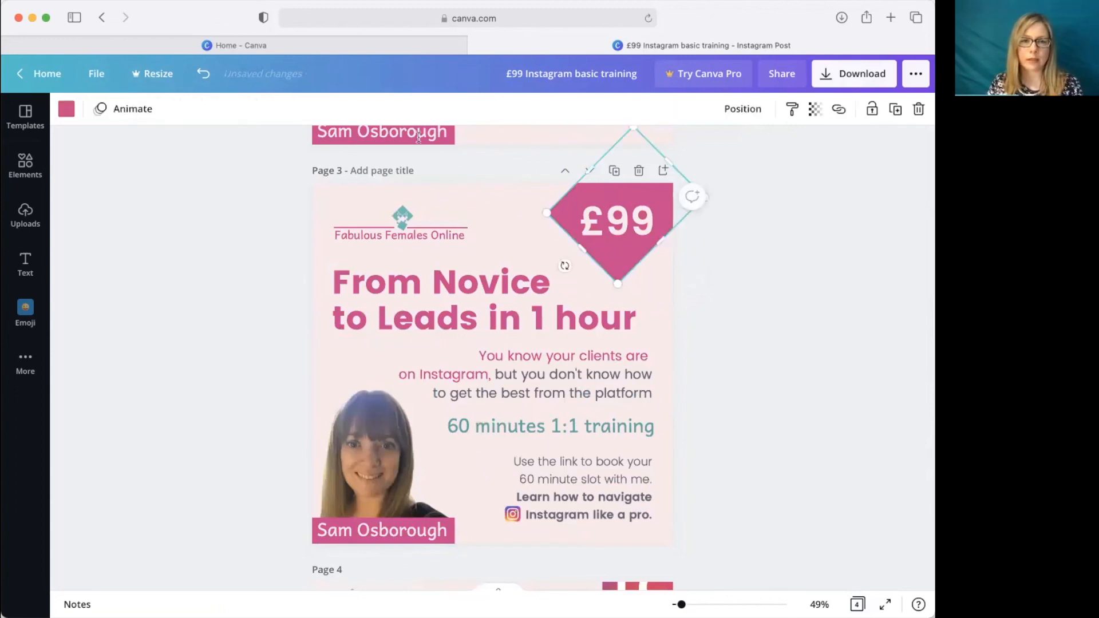
pyautogui.click(67, 109)
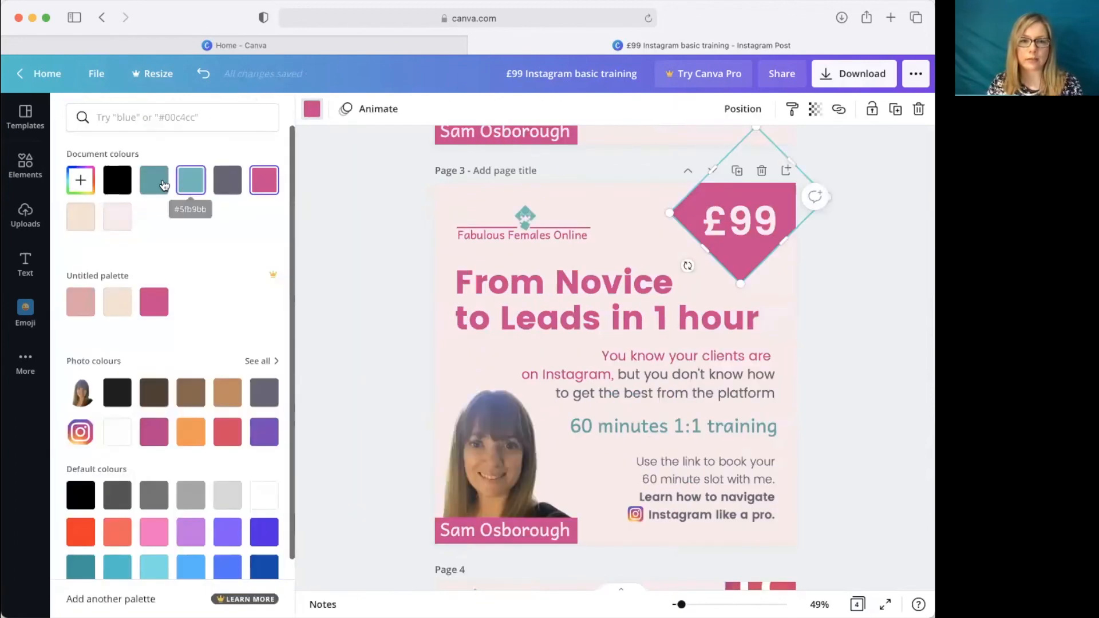
pyautogui.click(154, 180)
pyautogui.click(190, 180)
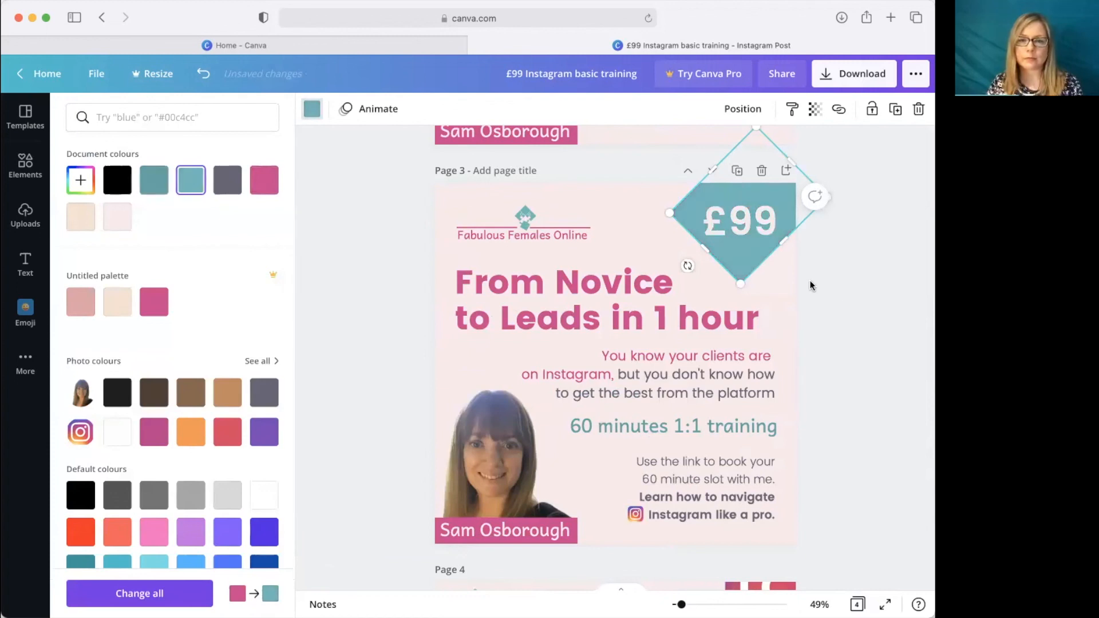
pyautogui.click(850, 304)
# Set the £99 price text to white, then scroll back up toward page 1
pyautogui.click(617, 220)
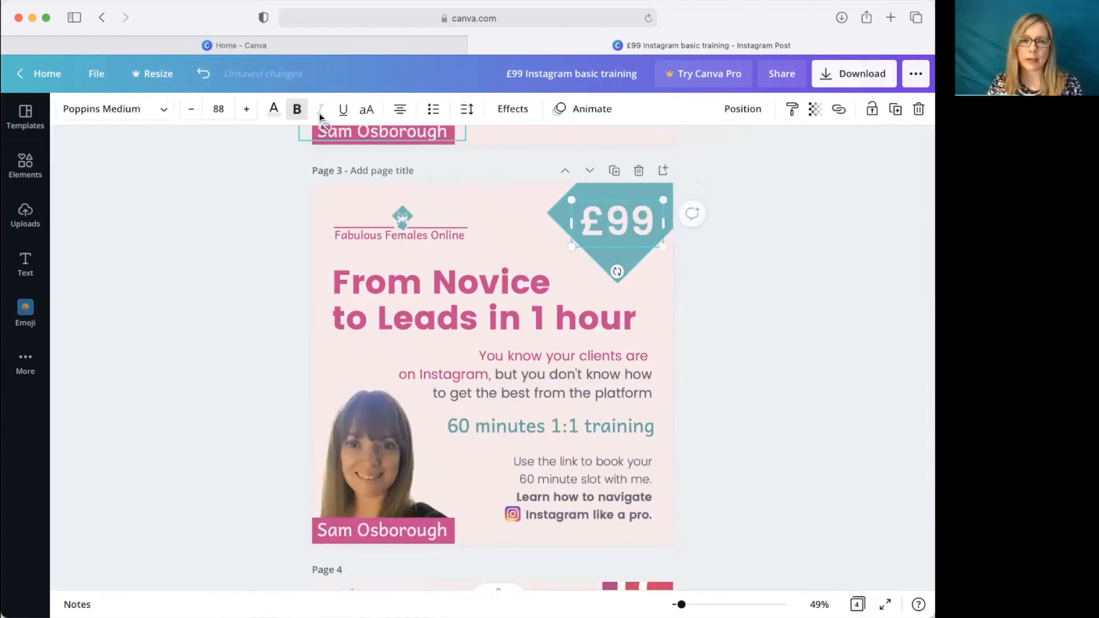
pyautogui.click(274, 109)
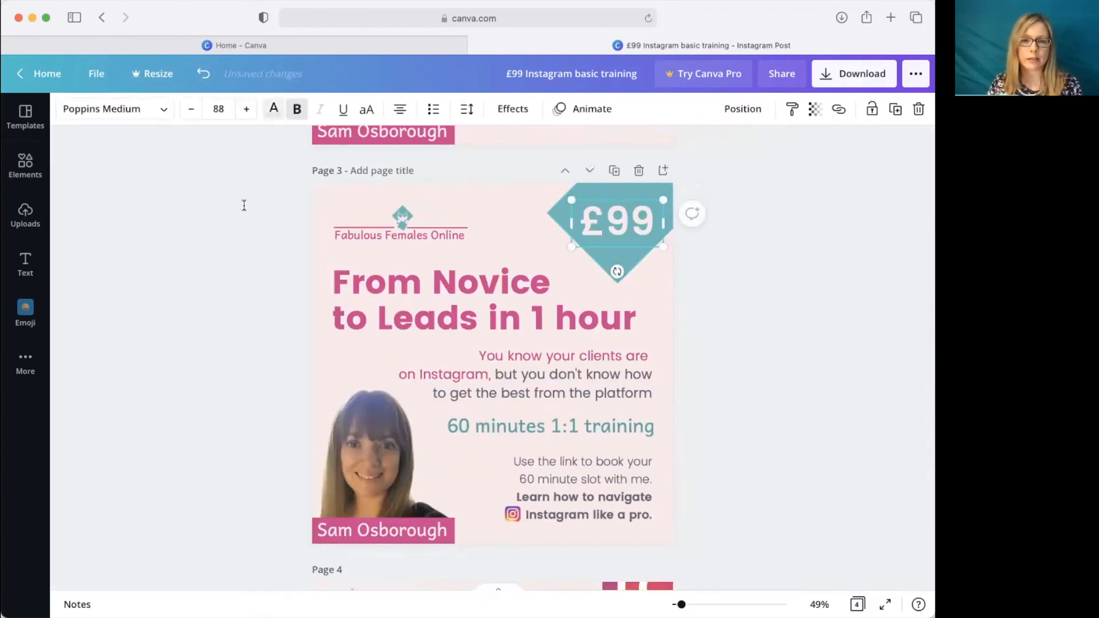
pyautogui.click(264, 493)
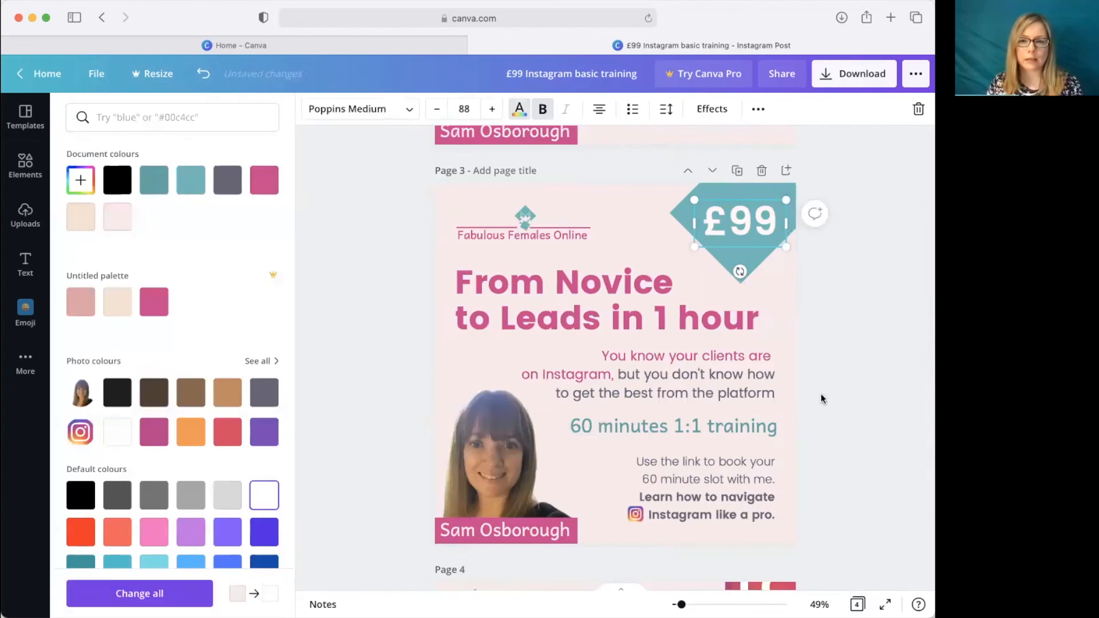
pyautogui.click(867, 369)
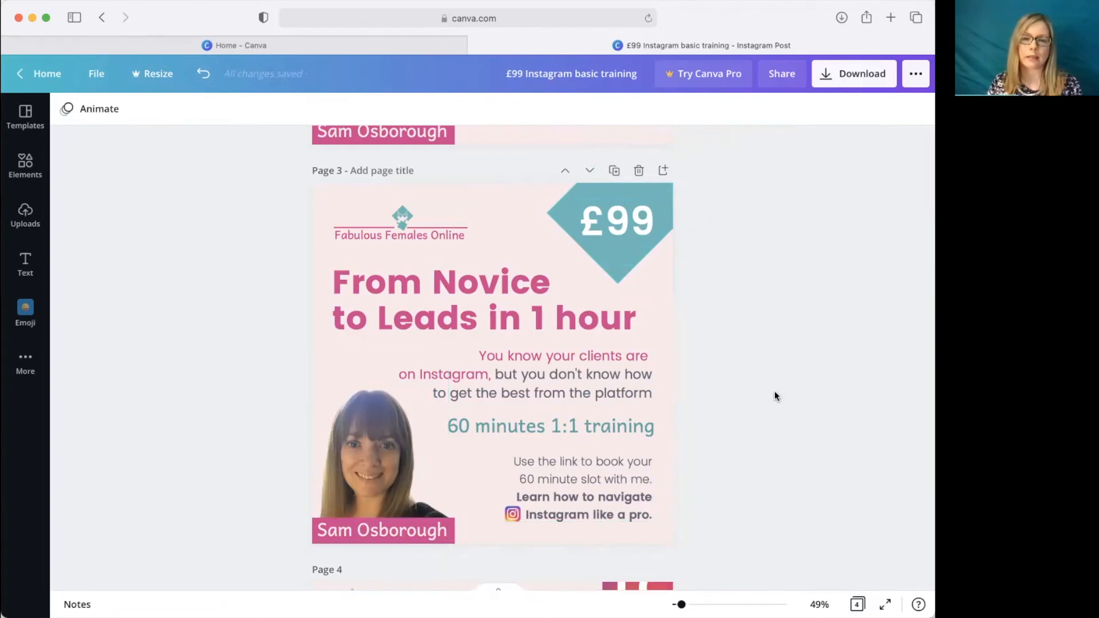
pyautogui.scroll(10, 775, 395)
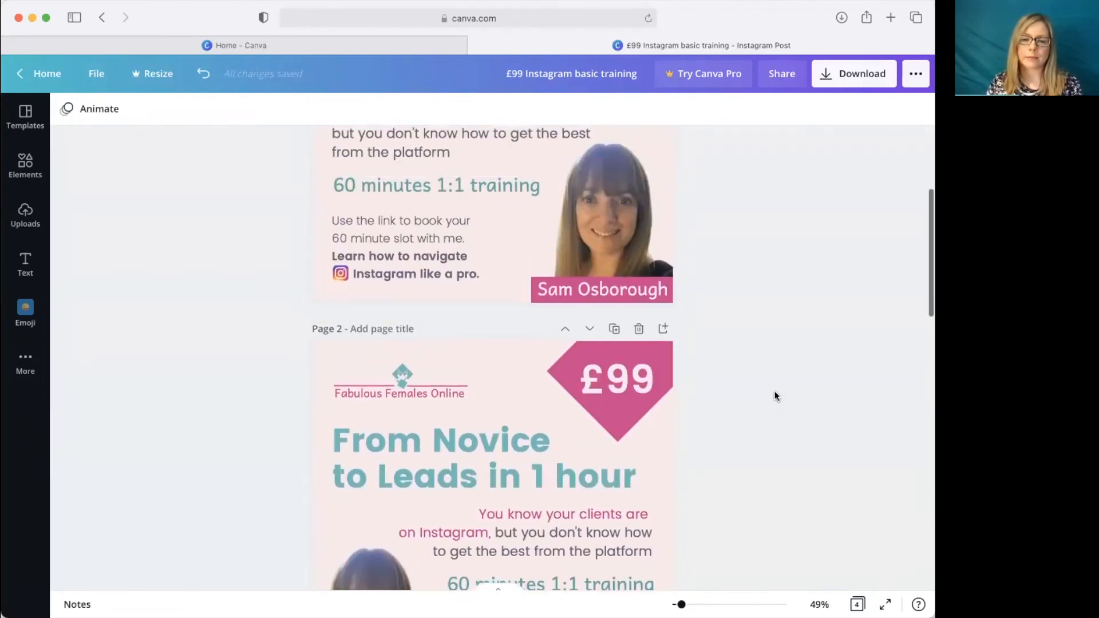
pyautogui.scroll(-10, 775, 395)
pyautogui.scroll(15, 775, 395)
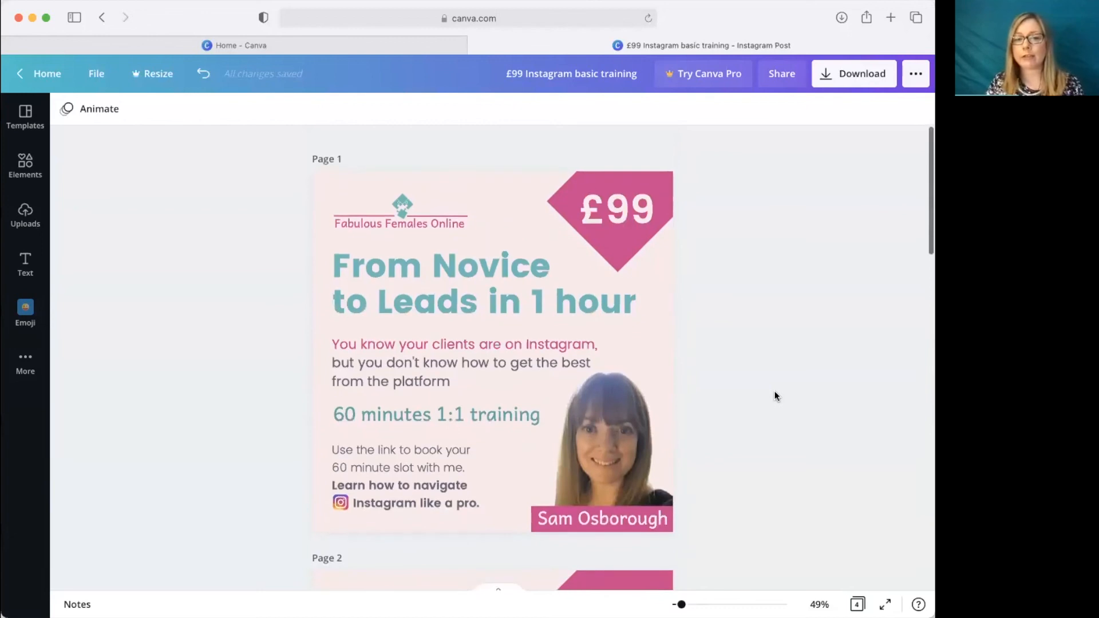